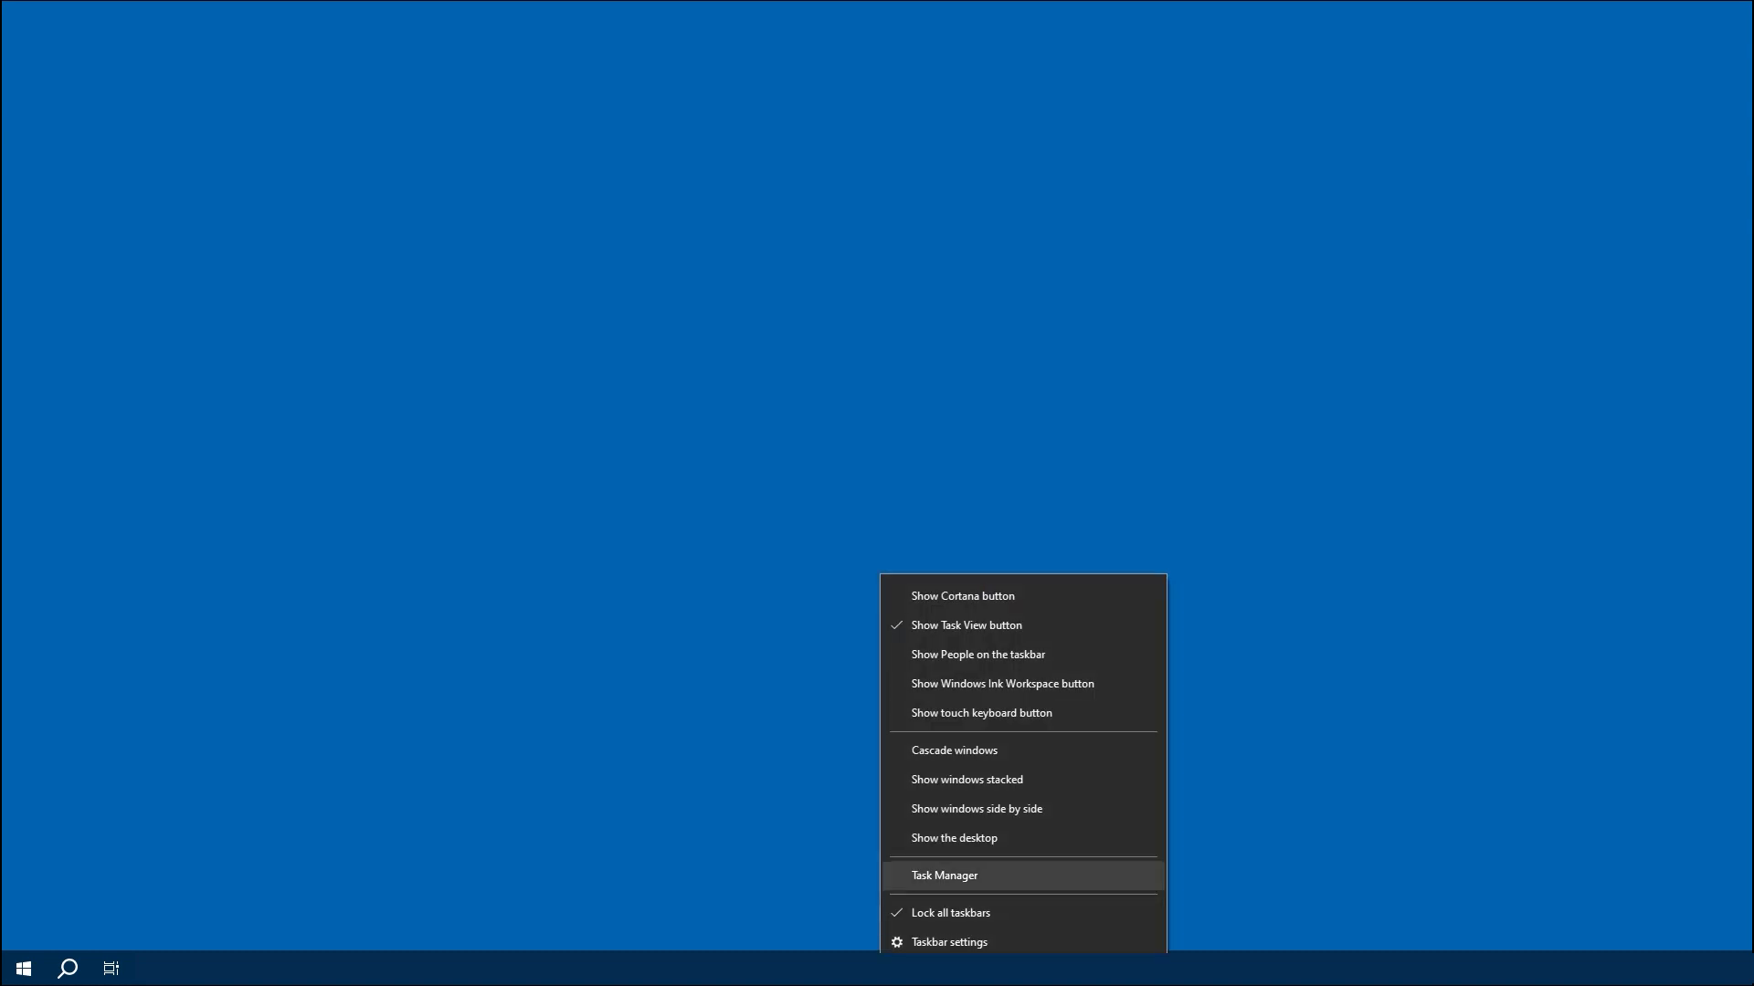
Sort Task Manager's Startup programs by startup impact and select iTunes Helper
click(943, 876)
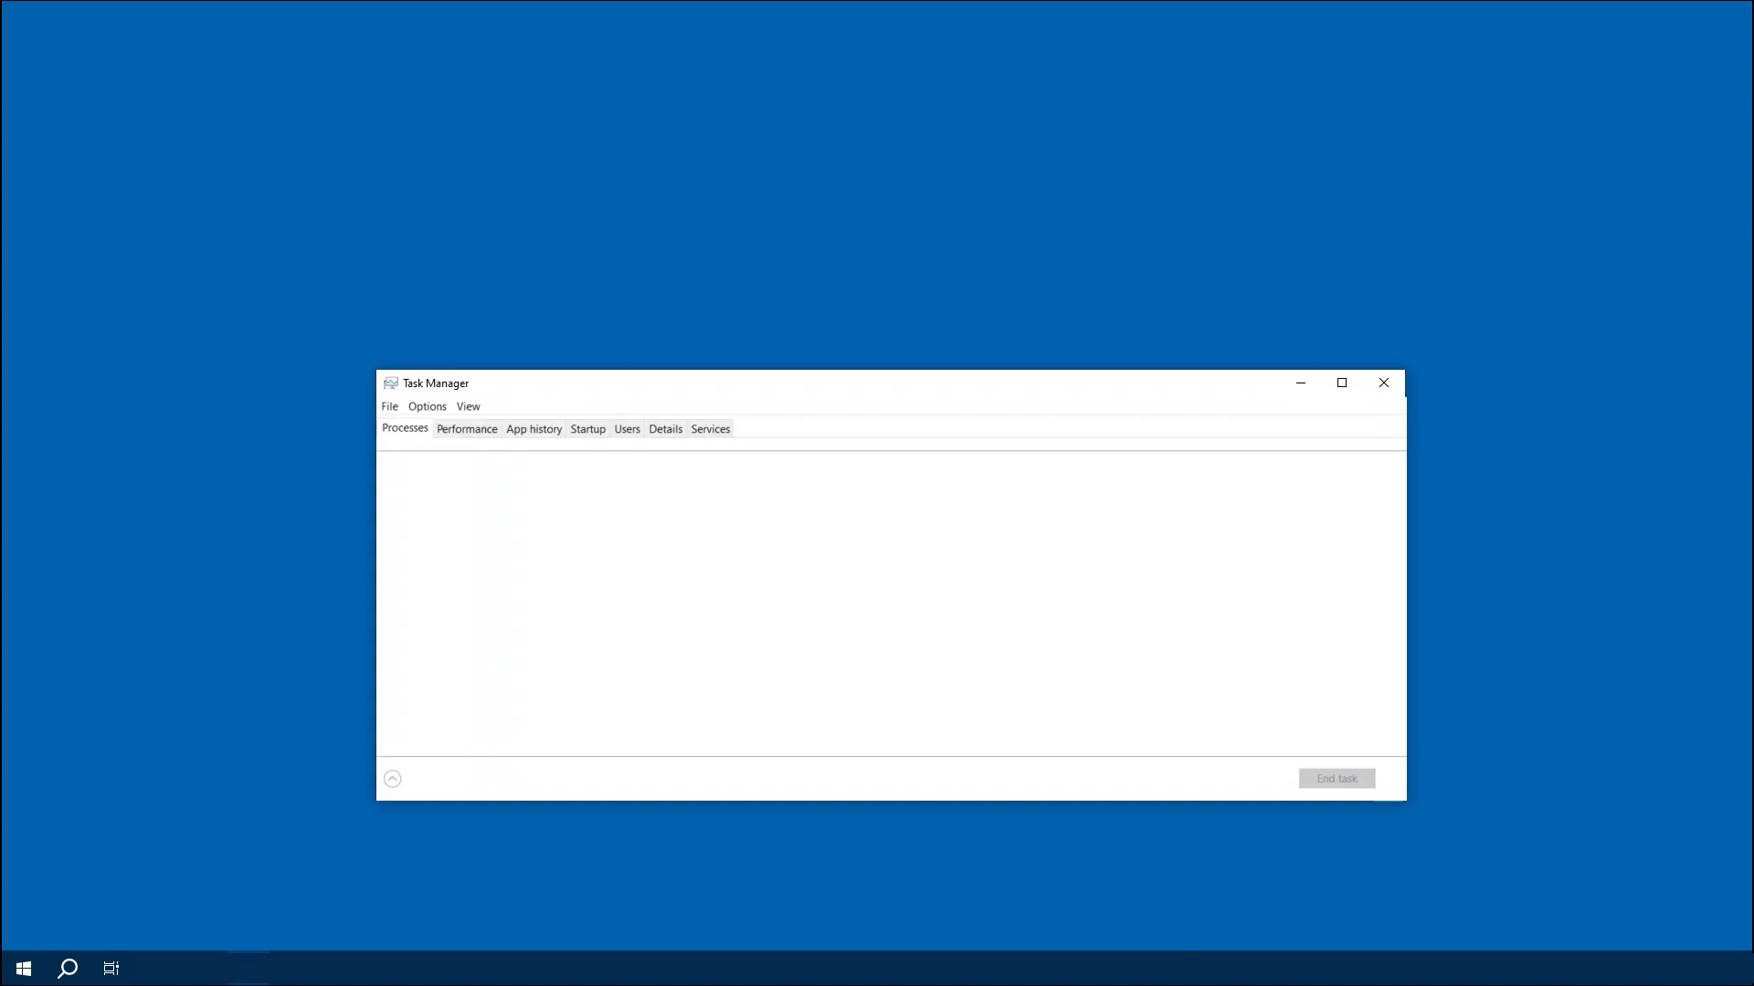
click(589, 430)
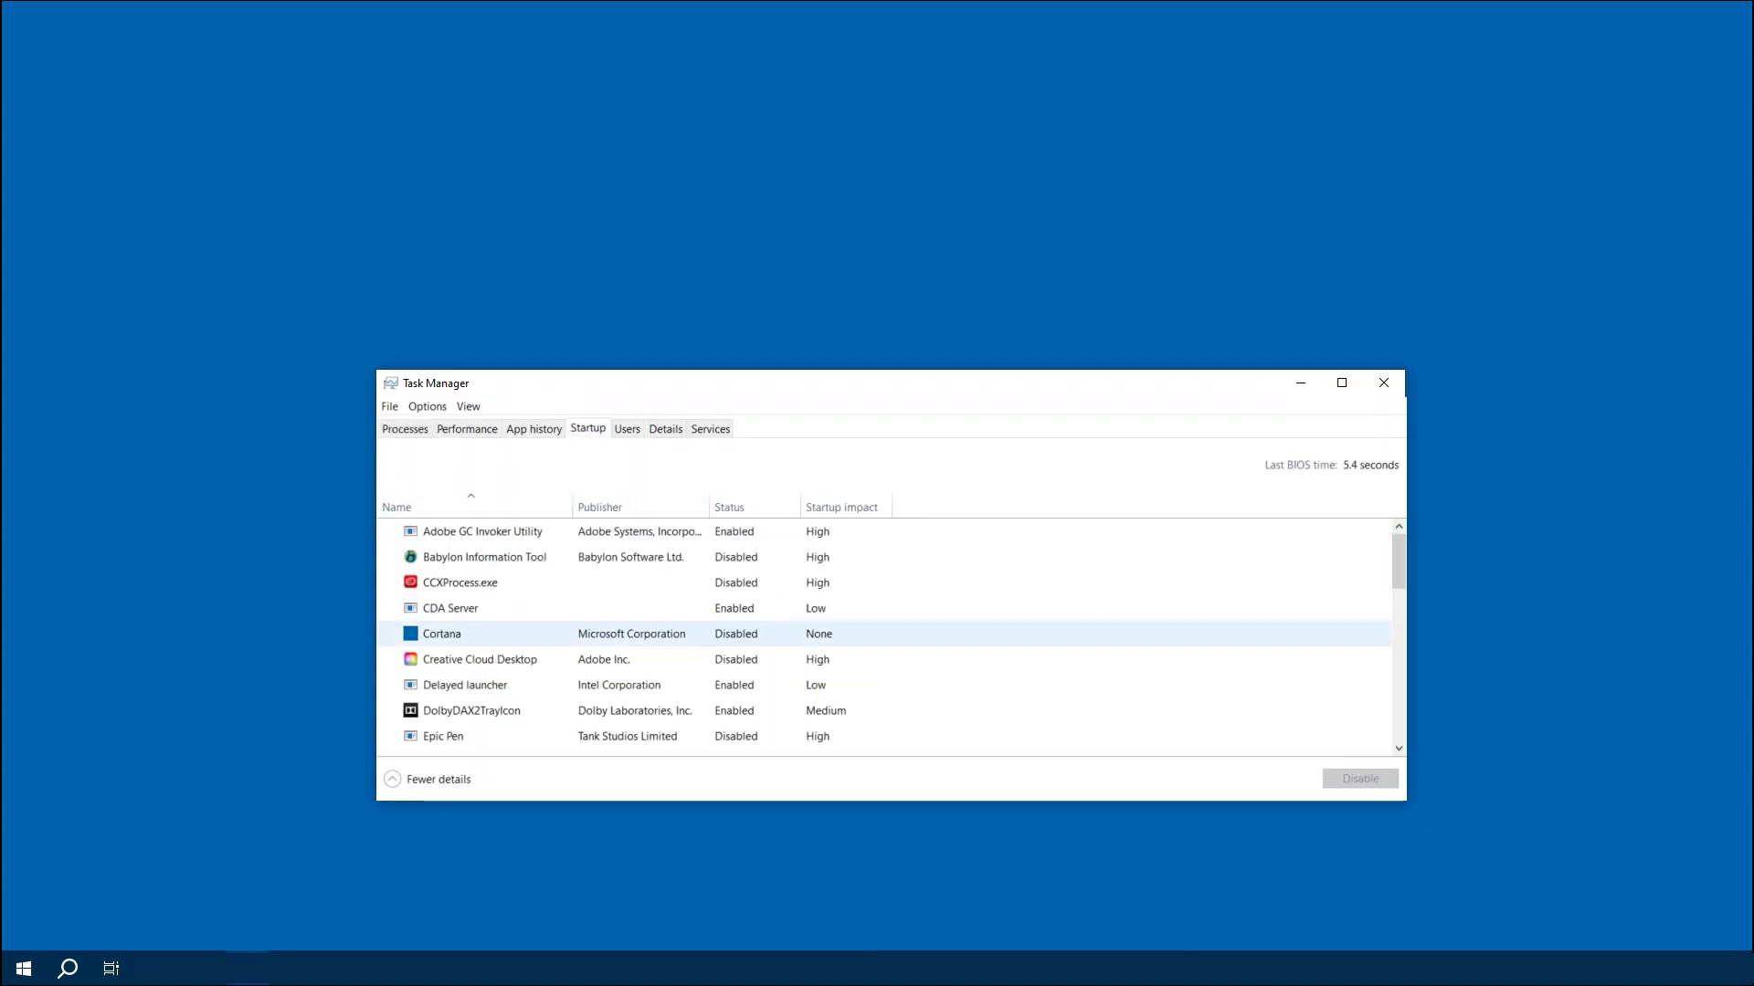
scroll(877, 644, down, 2)
scroll(877, 643, down, 2)
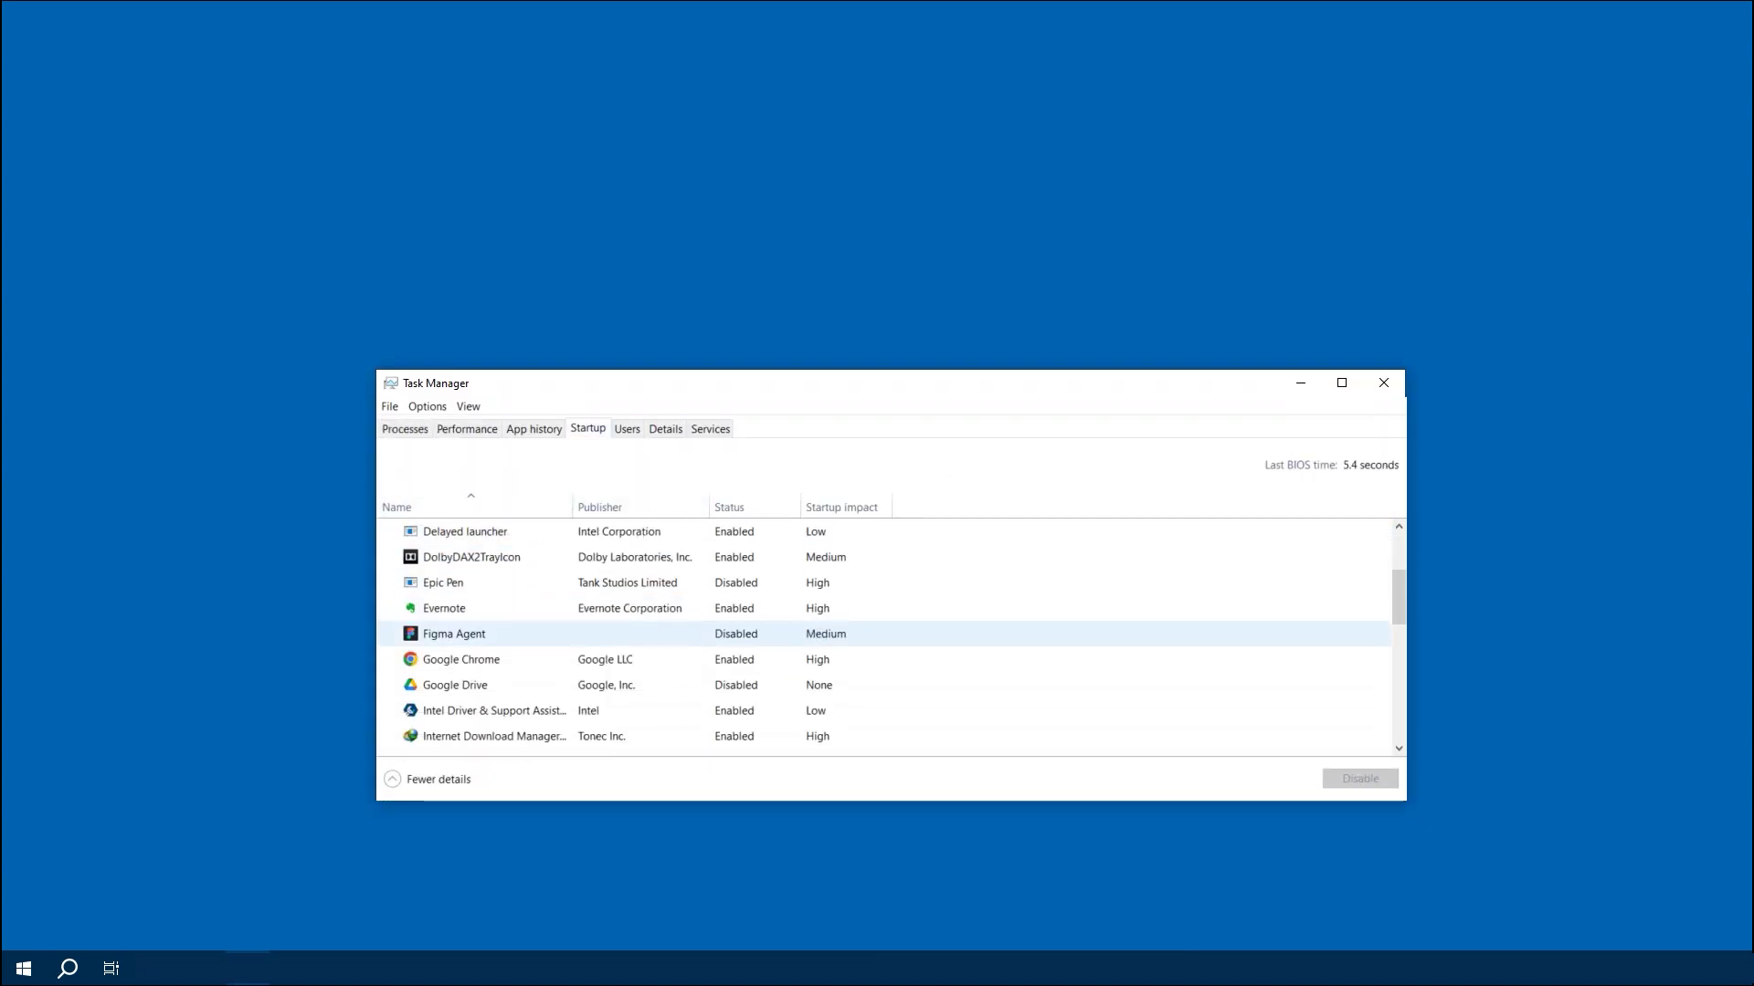
scroll(876, 644, down, 2)
scroll(877, 644, down, 1)
scroll(877, 645, down, 1)
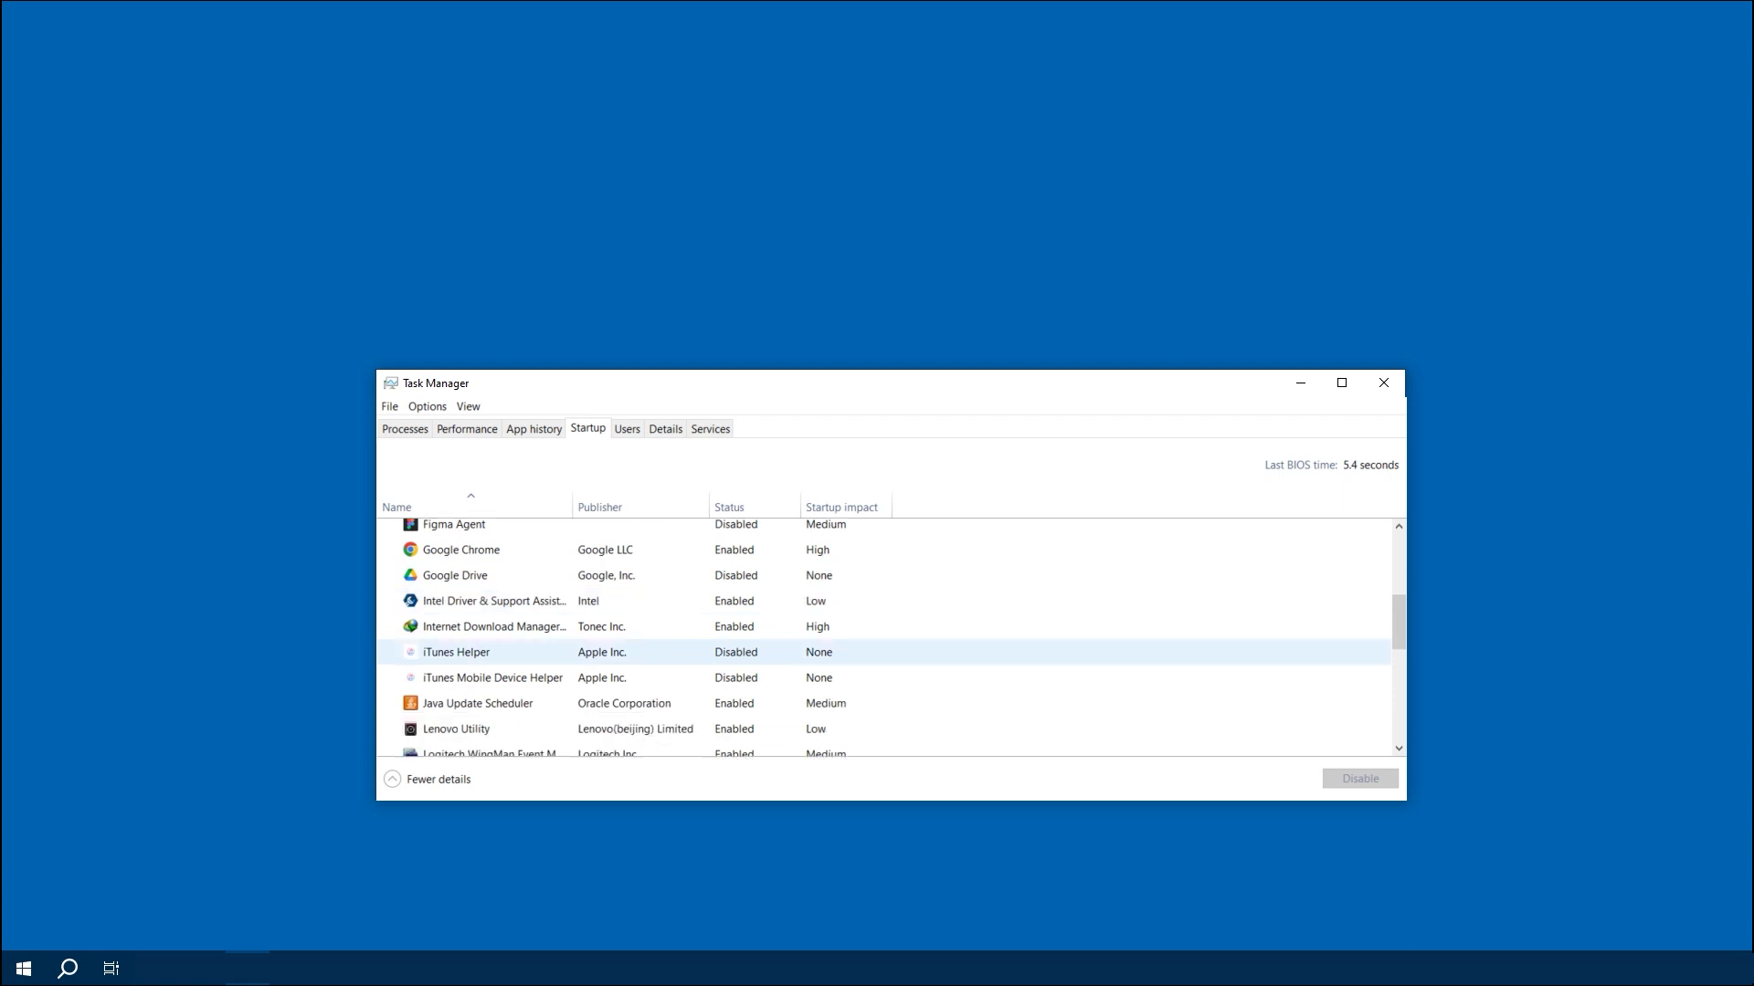
click(843, 507)
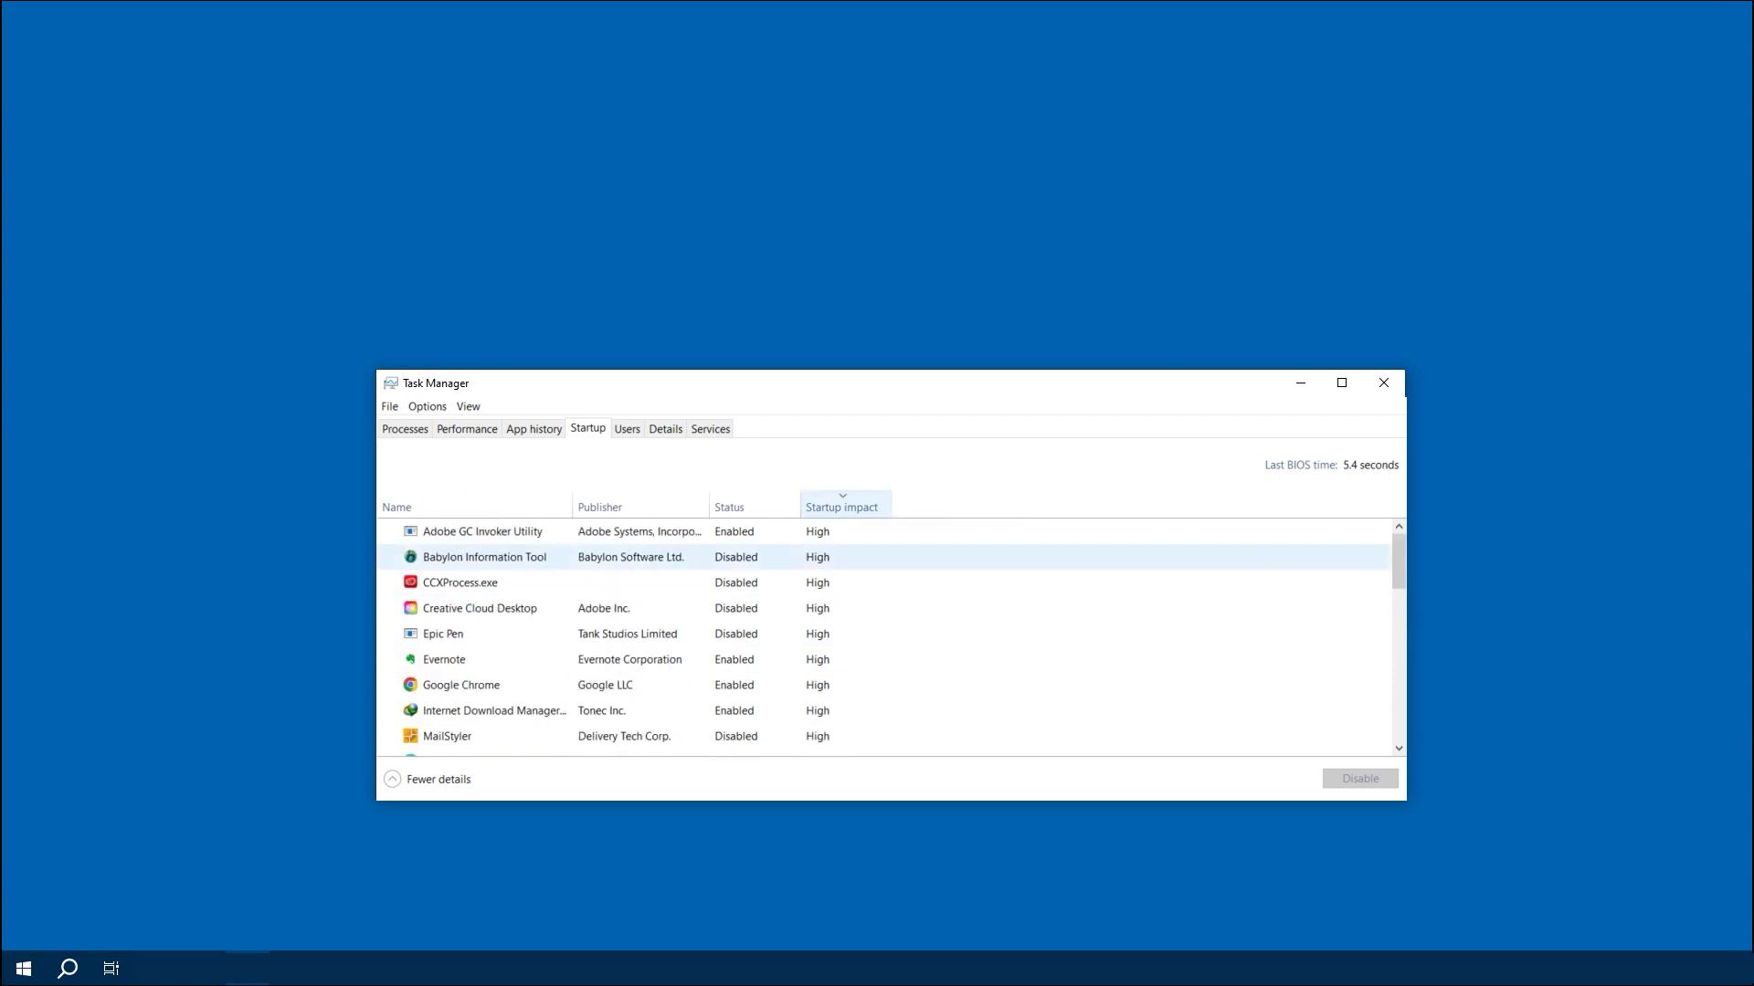
scroll(876, 641, down, 1)
scroll(878, 645, down, 2)
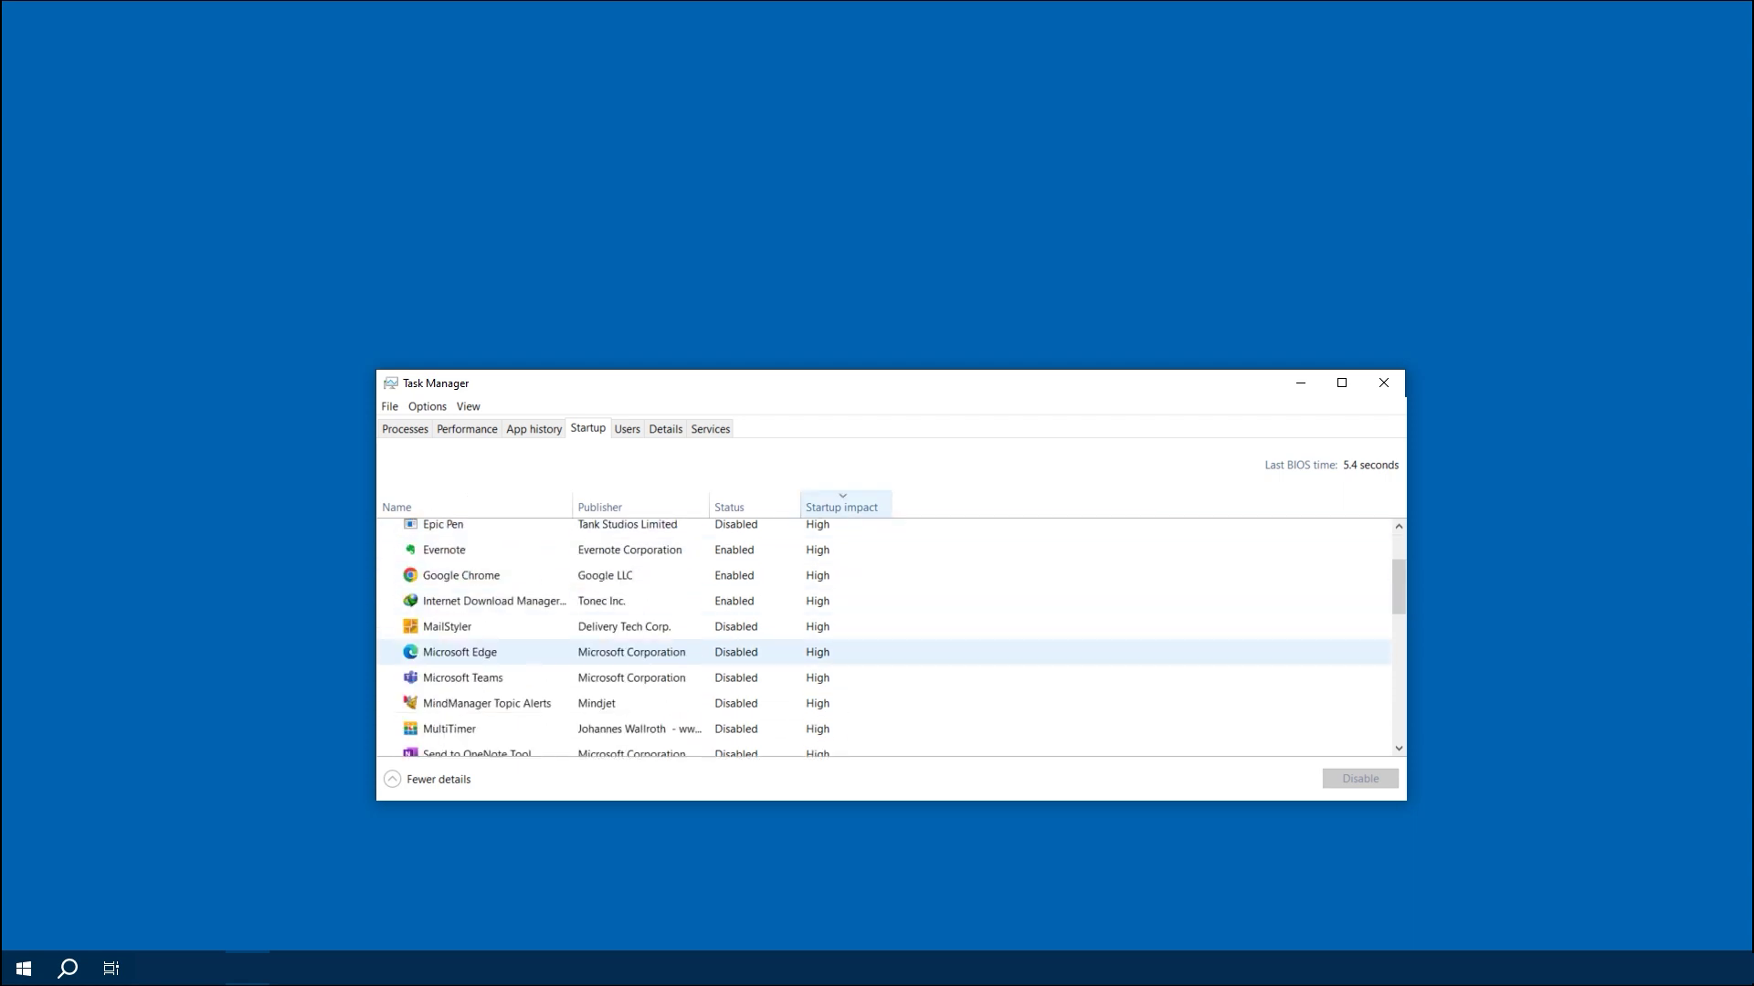
scroll(877, 643, down, 2)
scroll(877, 644, down, 2)
scroll(877, 644, down, 1)
scroll(878, 644, down, 1)
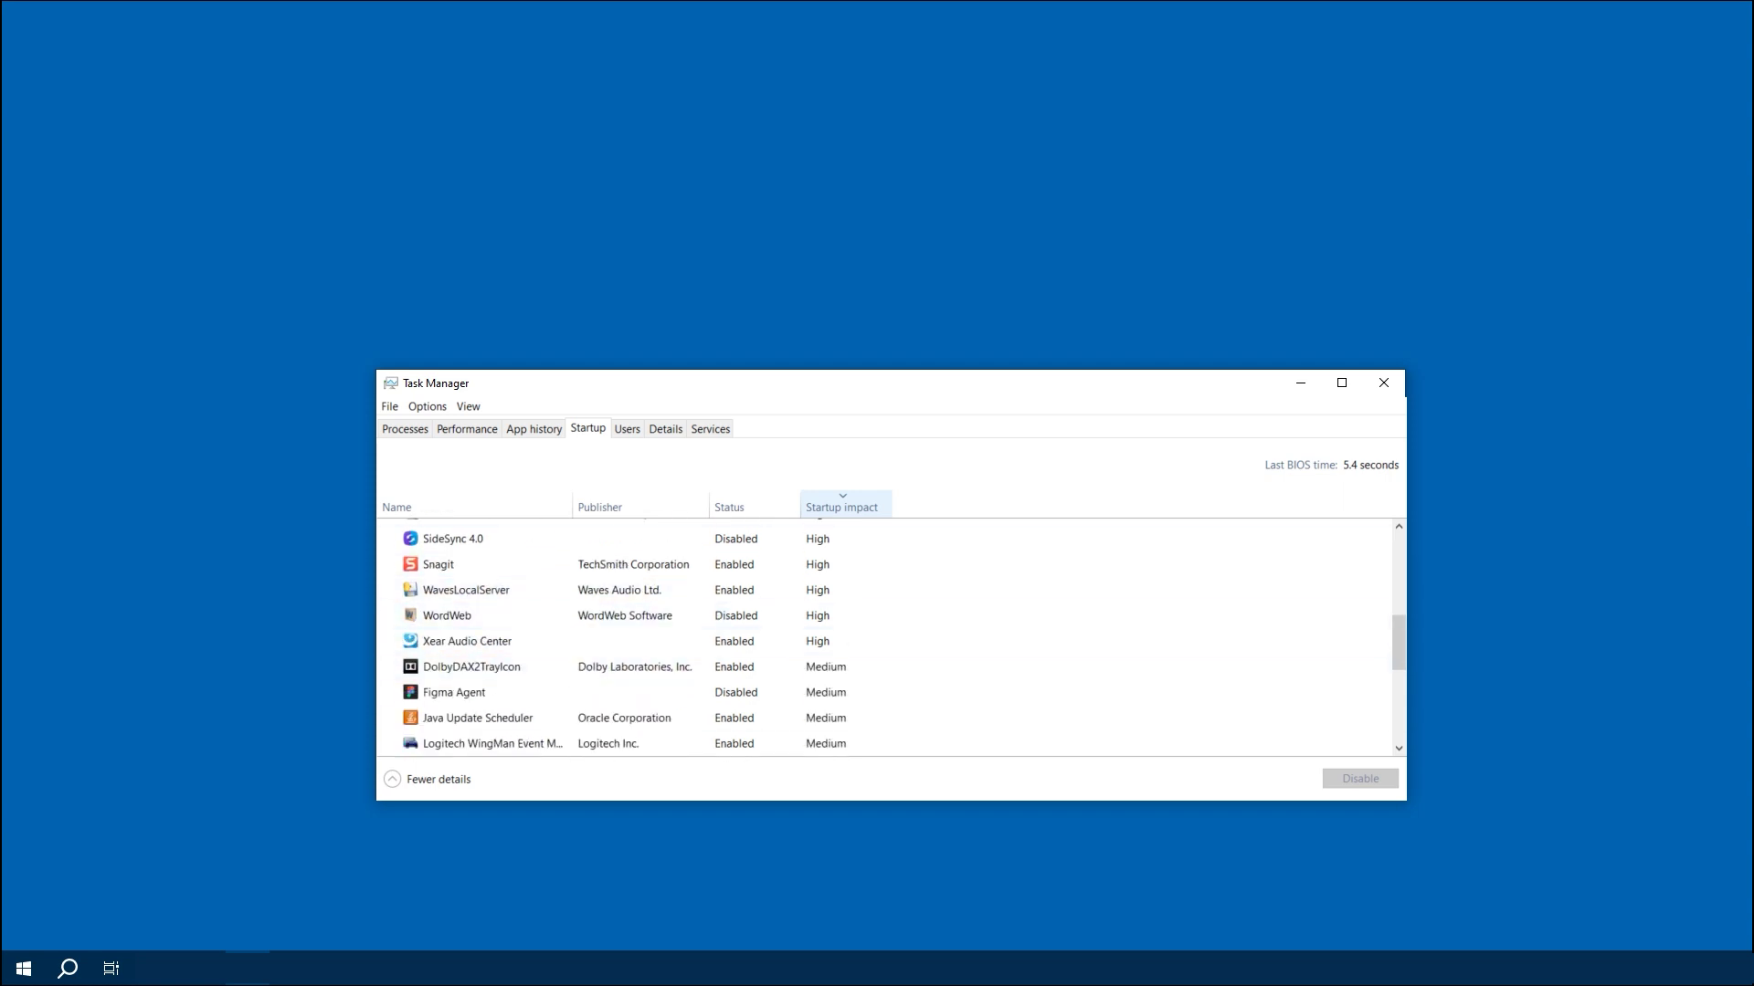
scroll(878, 644, down, 2)
scroll(877, 644, down, 3)
scroll(878, 645, up, 3)
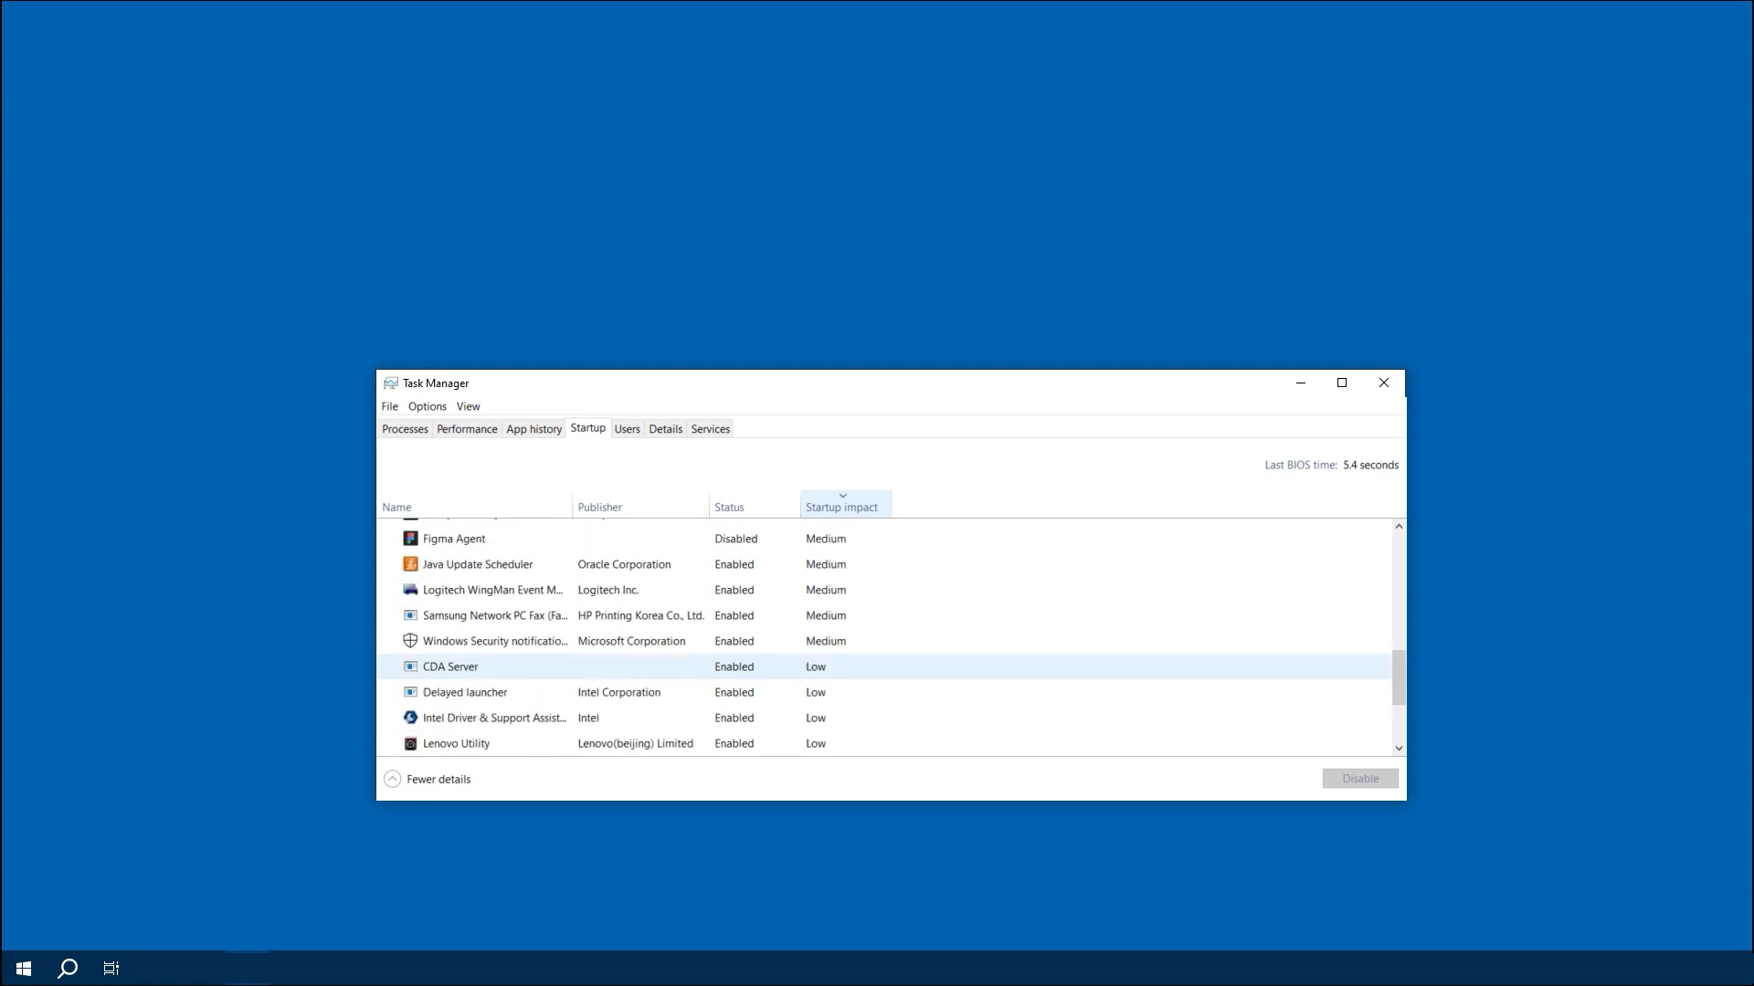
scroll(878, 644, up, 5)
scroll(877, 632, down, 3)
scroll(876, 631, down, 3)
scroll(877, 630, up, 1)
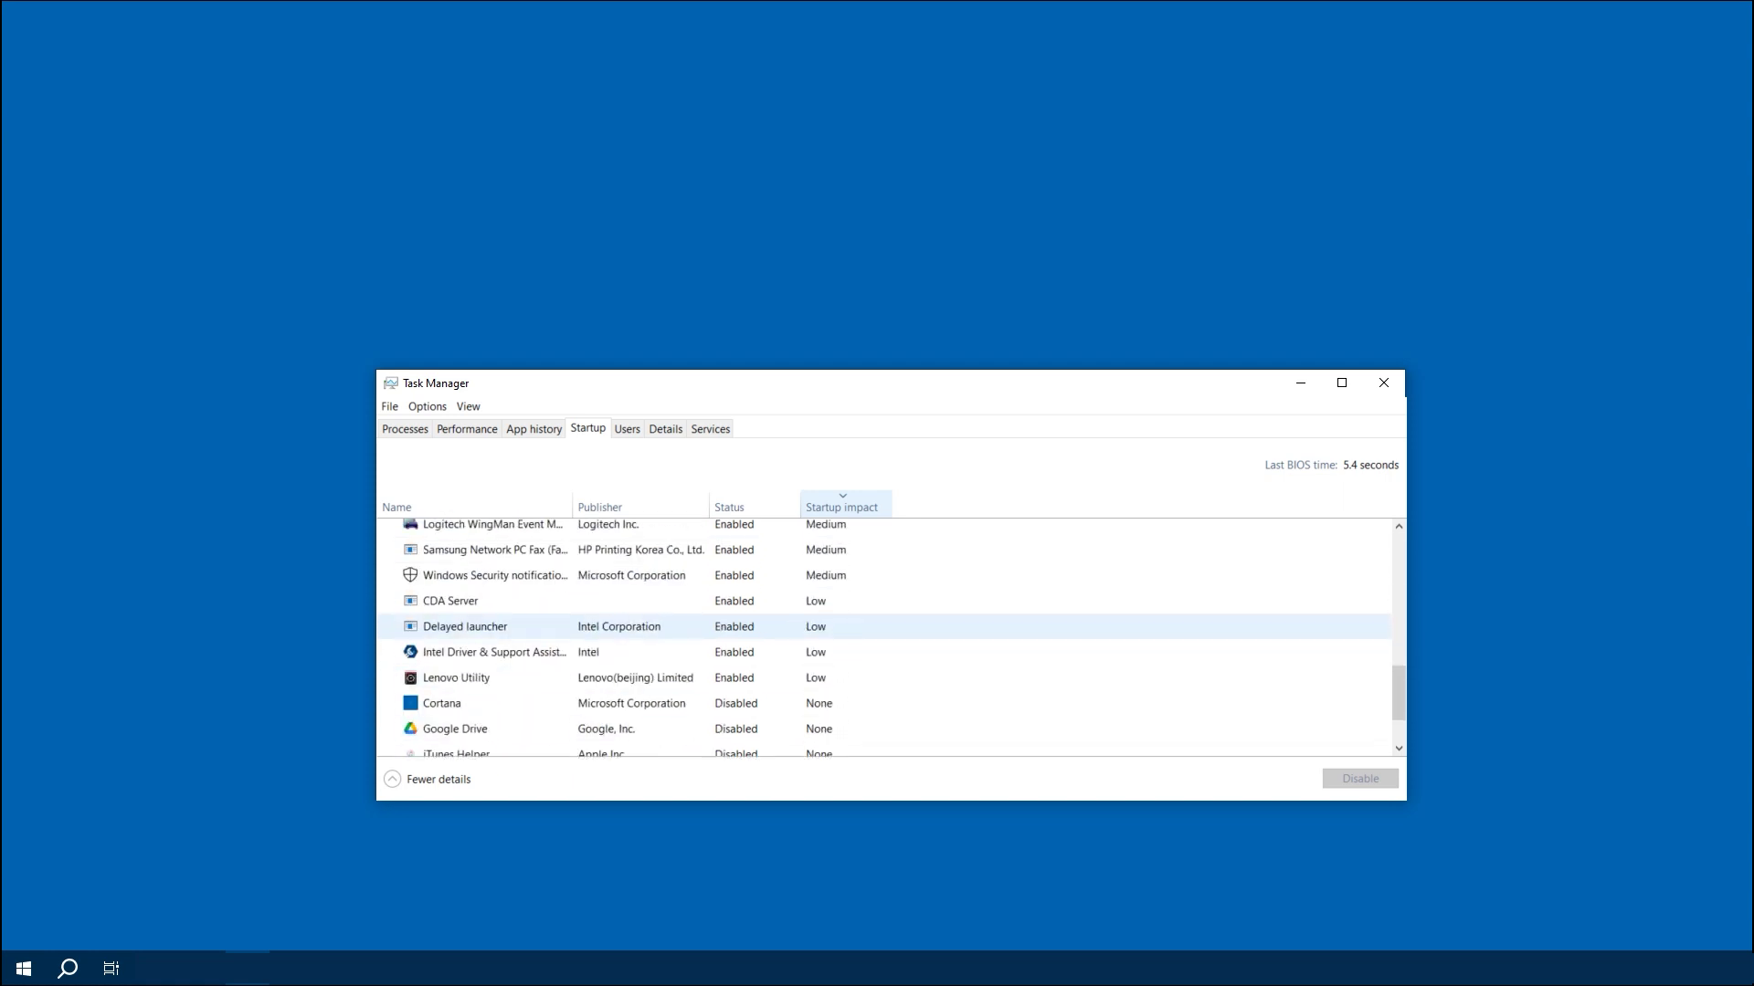
scroll(877, 637, down, 1)
scroll(878, 638, up, 5)
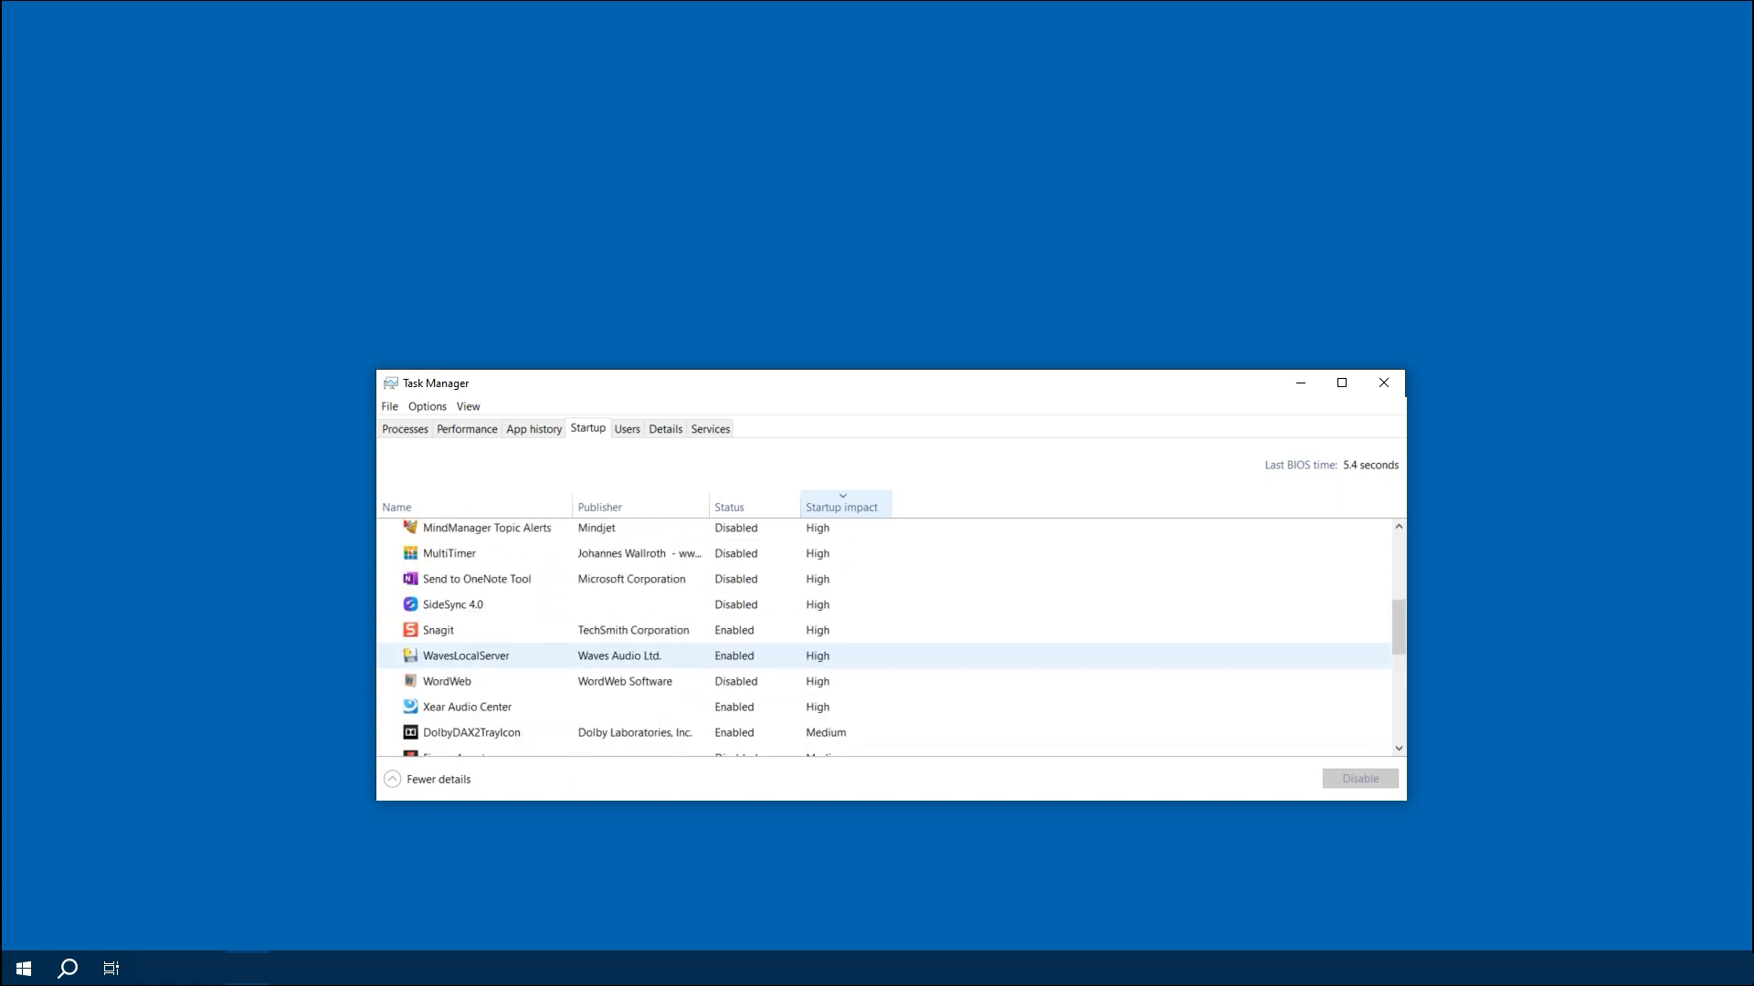
scroll(876, 637, down, 5)
scroll(877, 637, up, 3)
scroll(877, 637, up, 5)
scroll(877, 637, down, 2)
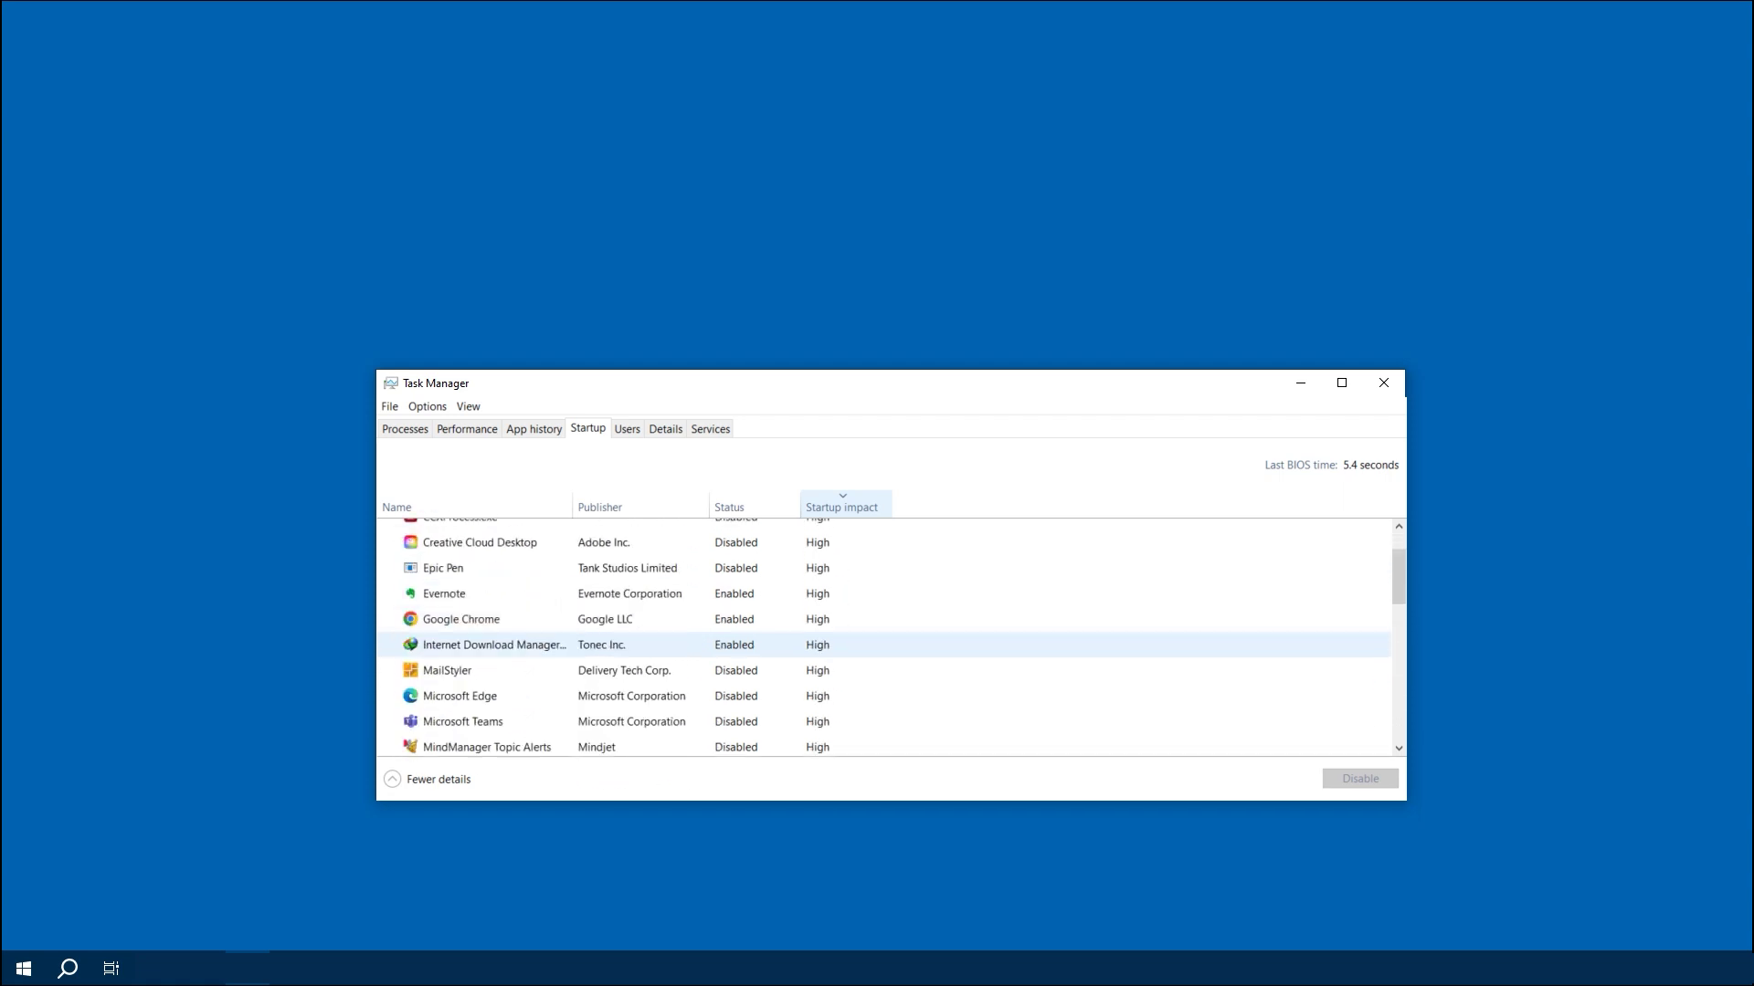
scroll(877, 637, down, 3)
scroll(877, 636, down, 3)
scroll(878, 637, down, 6)
scroll(877, 637, up, 7)
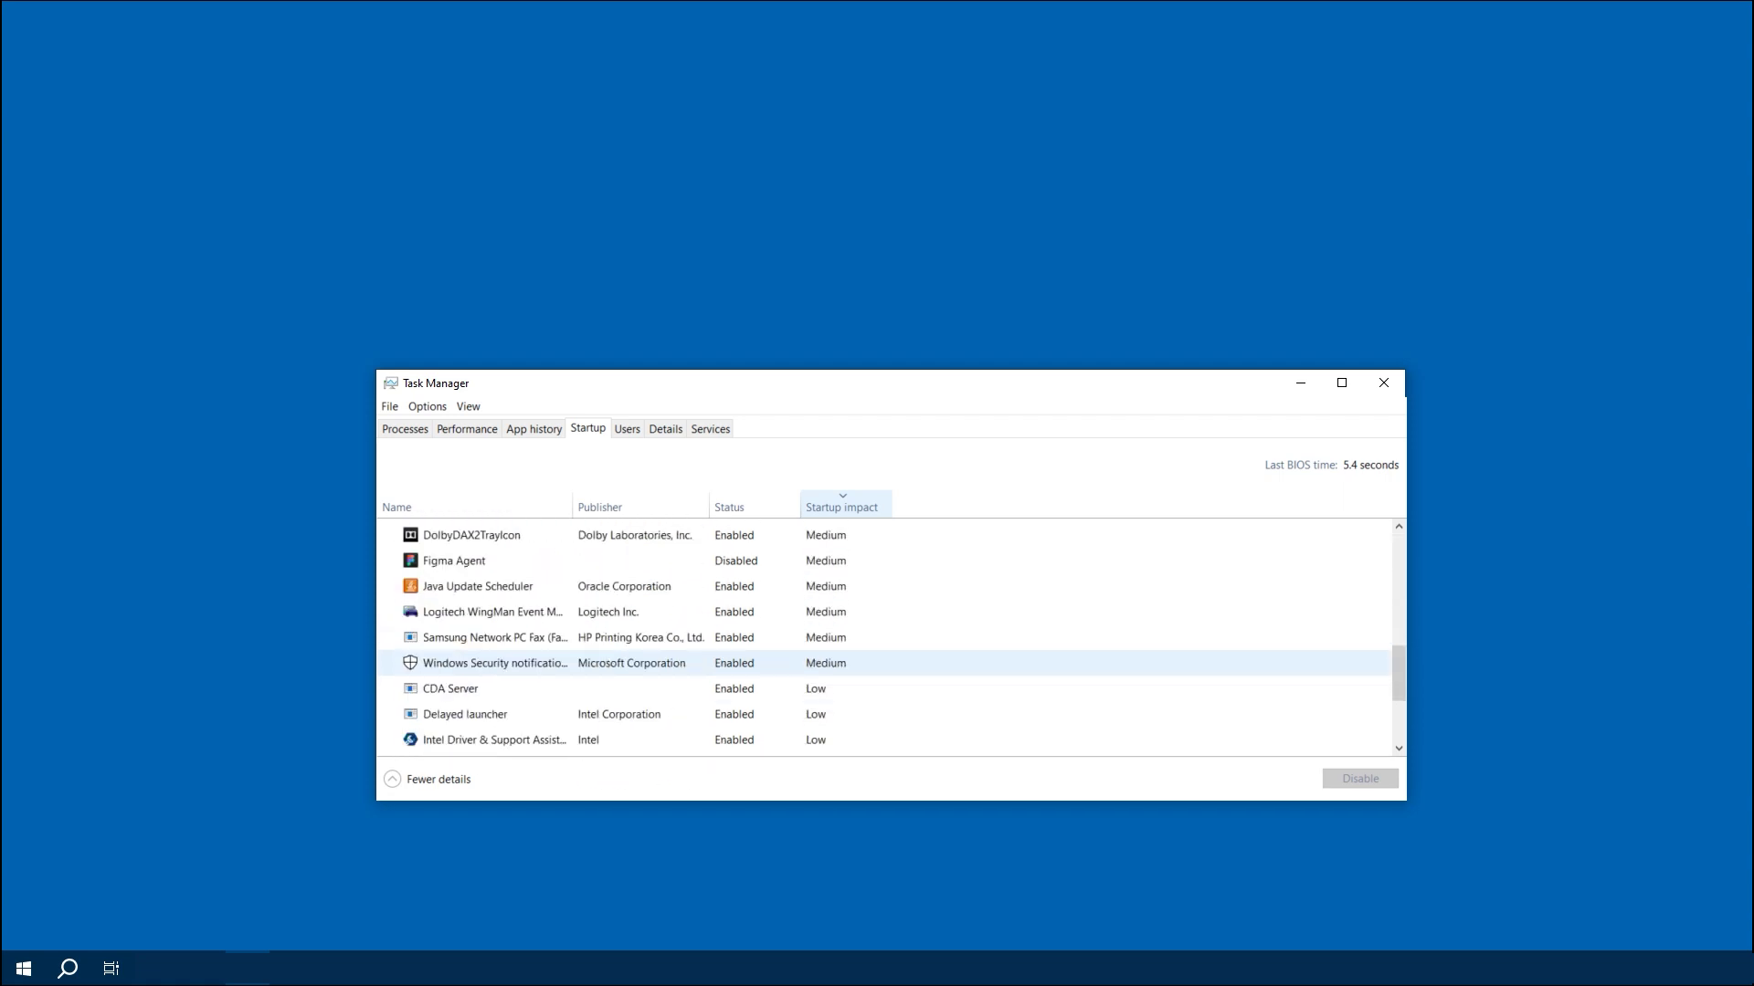
scroll(876, 636, down, 1)
scroll(877, 638, down, 5)
scroll(876, 713, up, 1)
click(877, 713)
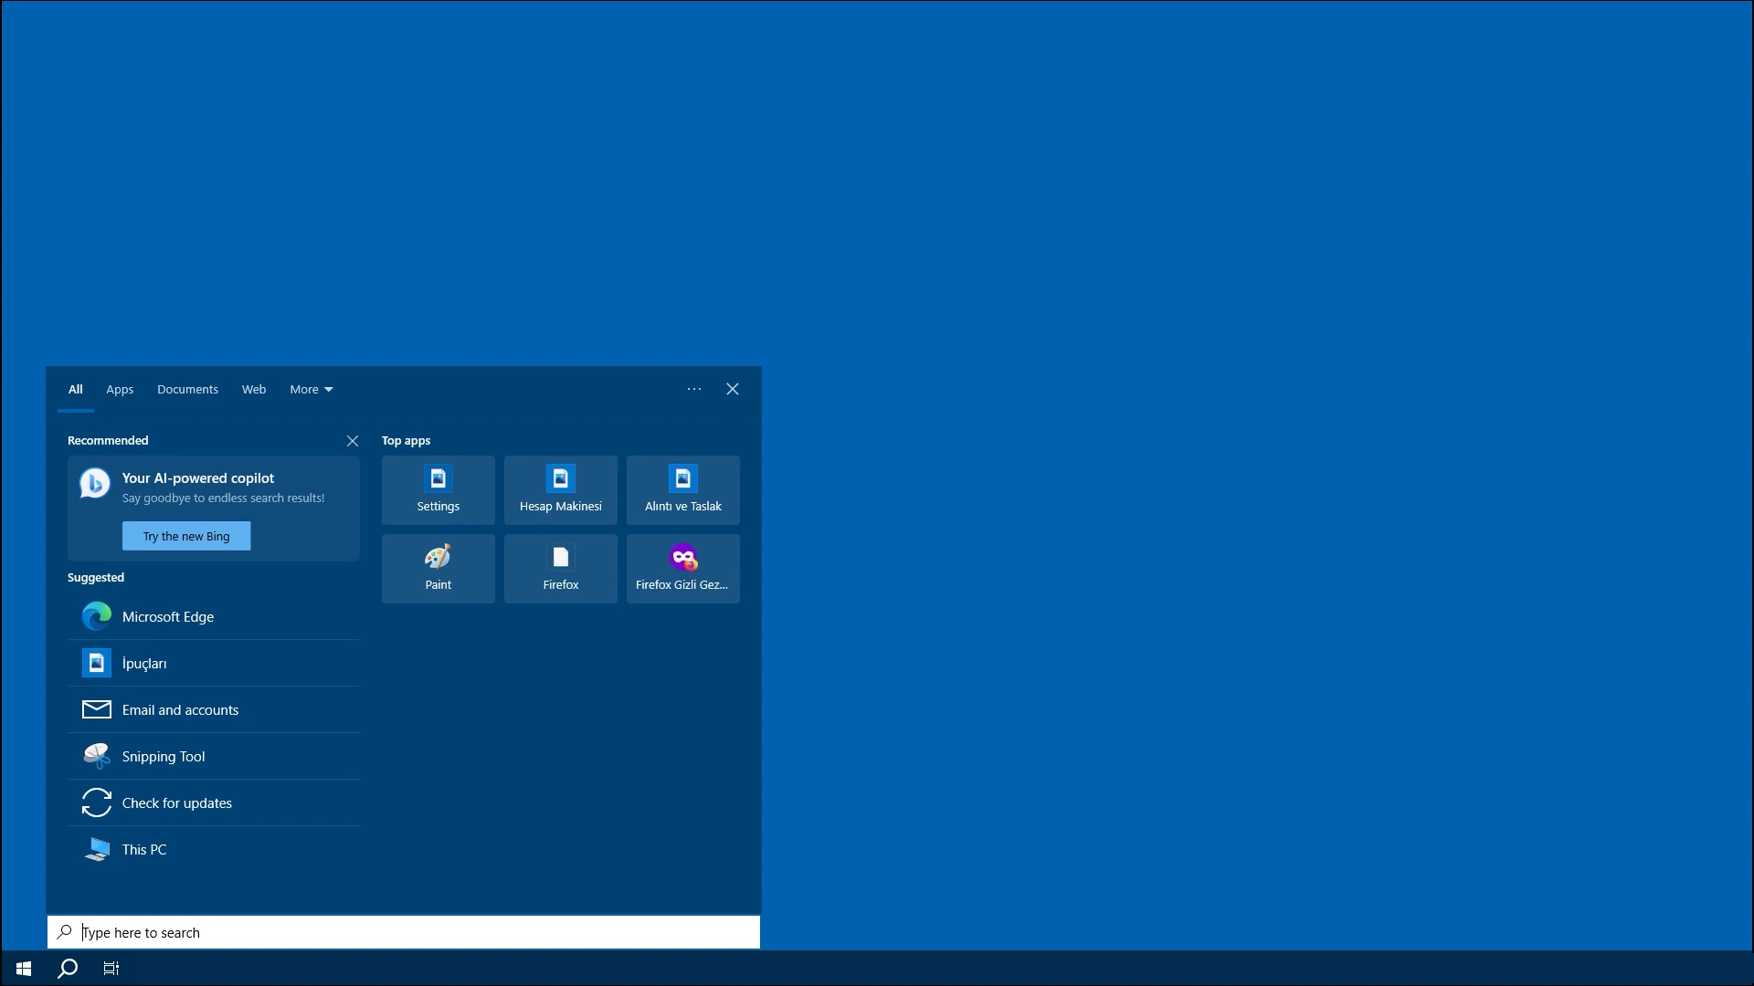
text(back)
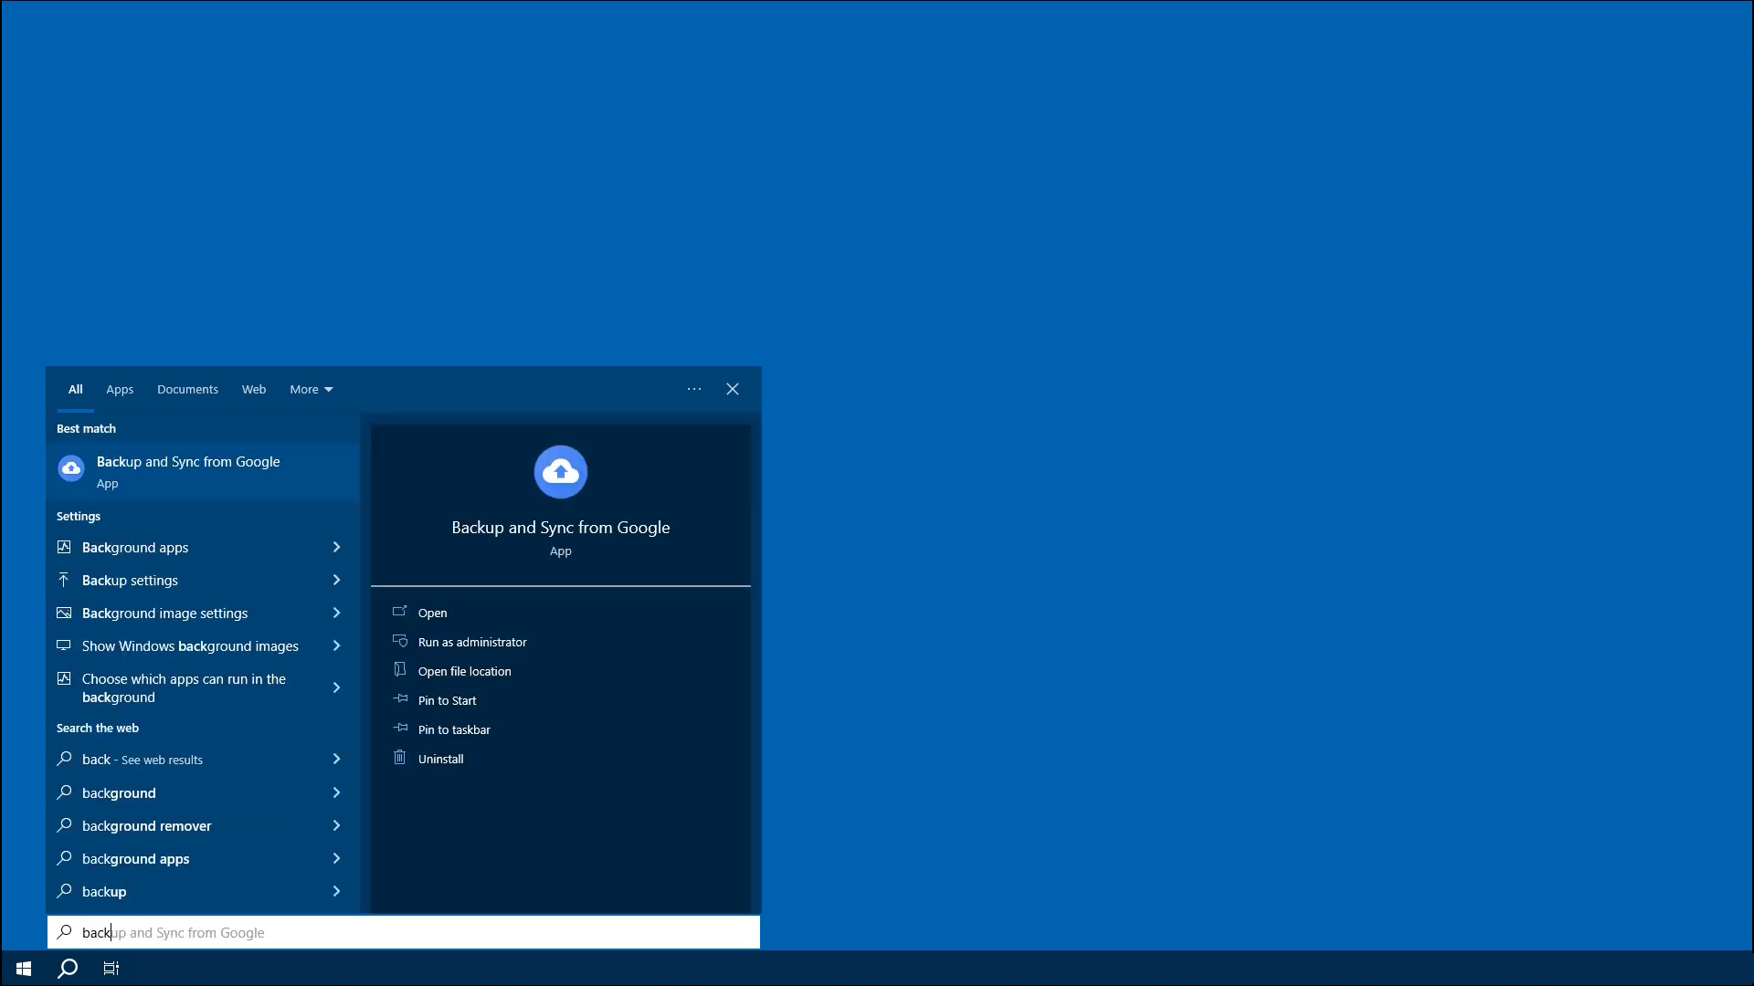
text(groun)
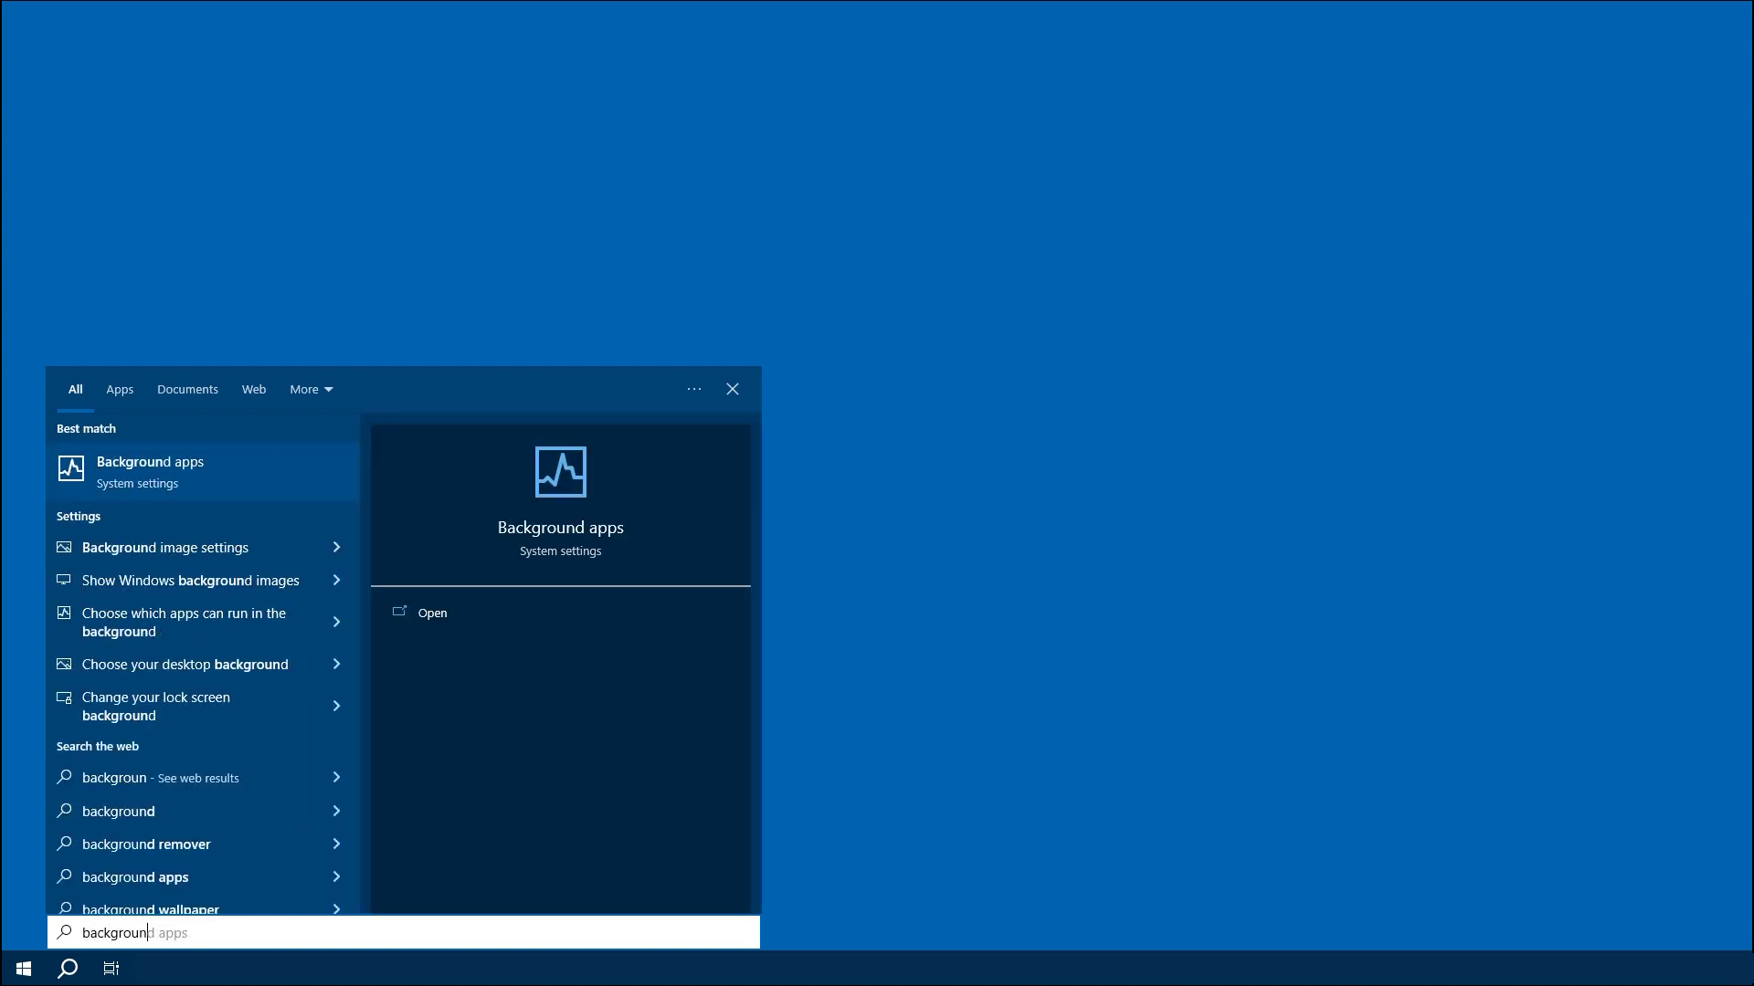
Open the Background apps settings page from the 'background' search results
key(Return)
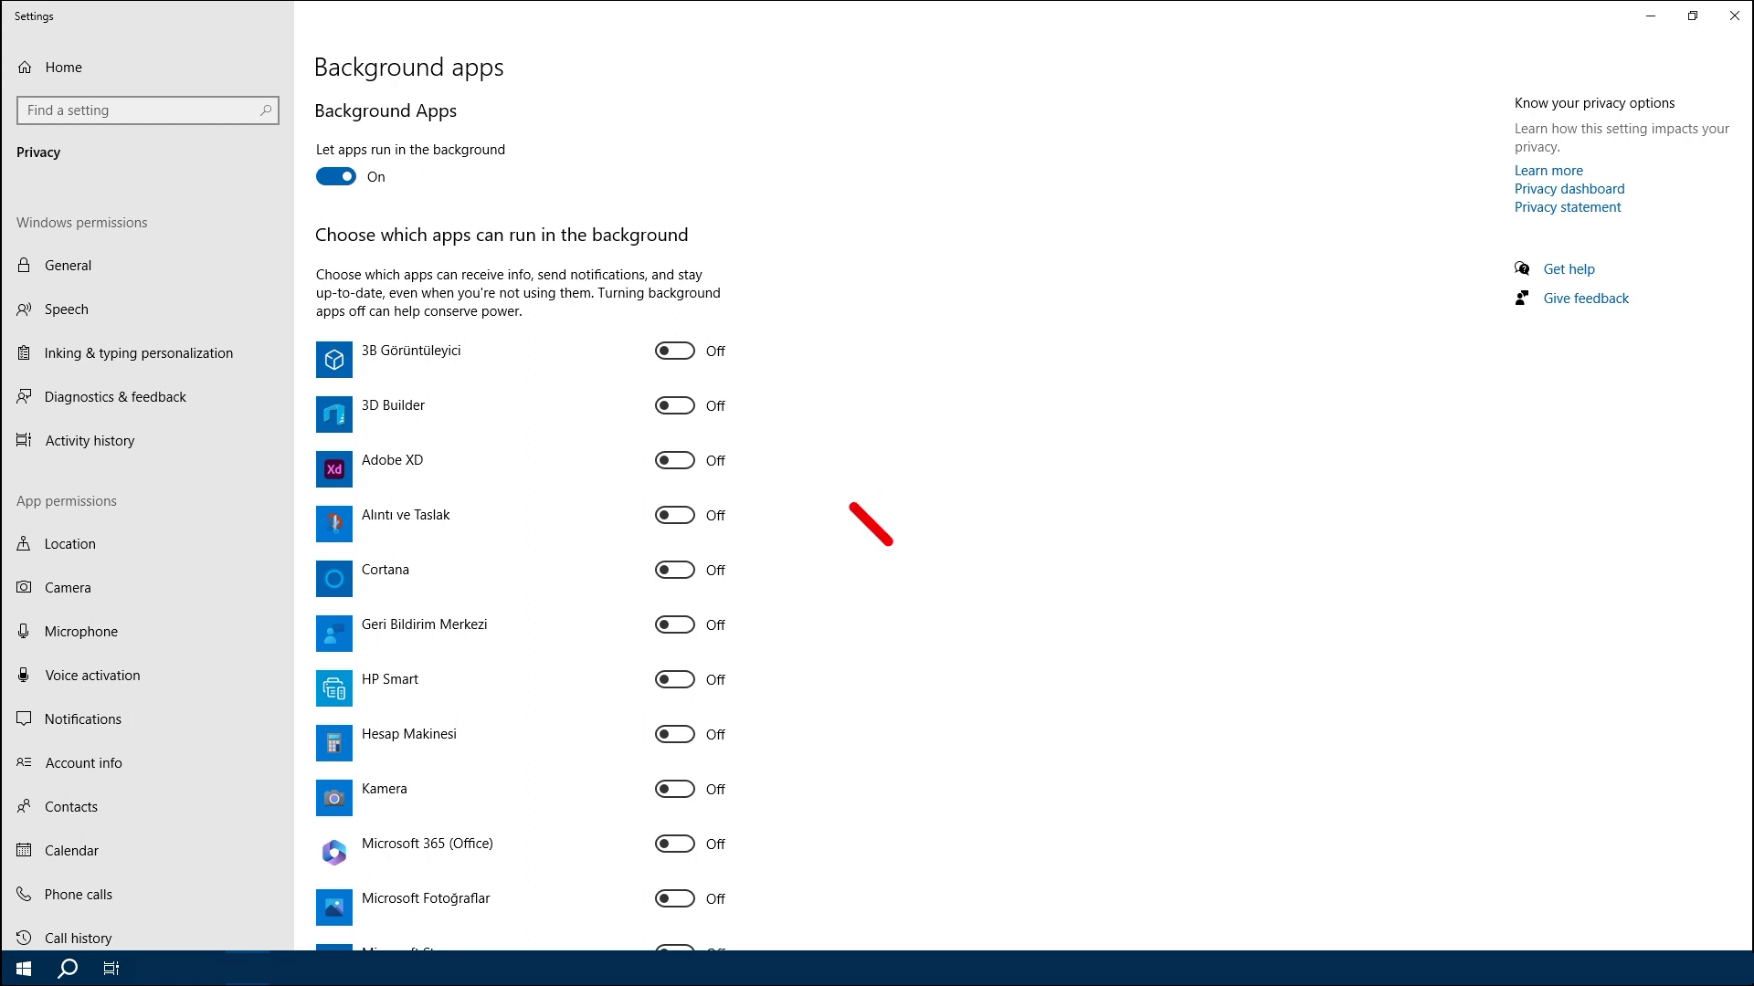
scroll(876, 547, down, 5)
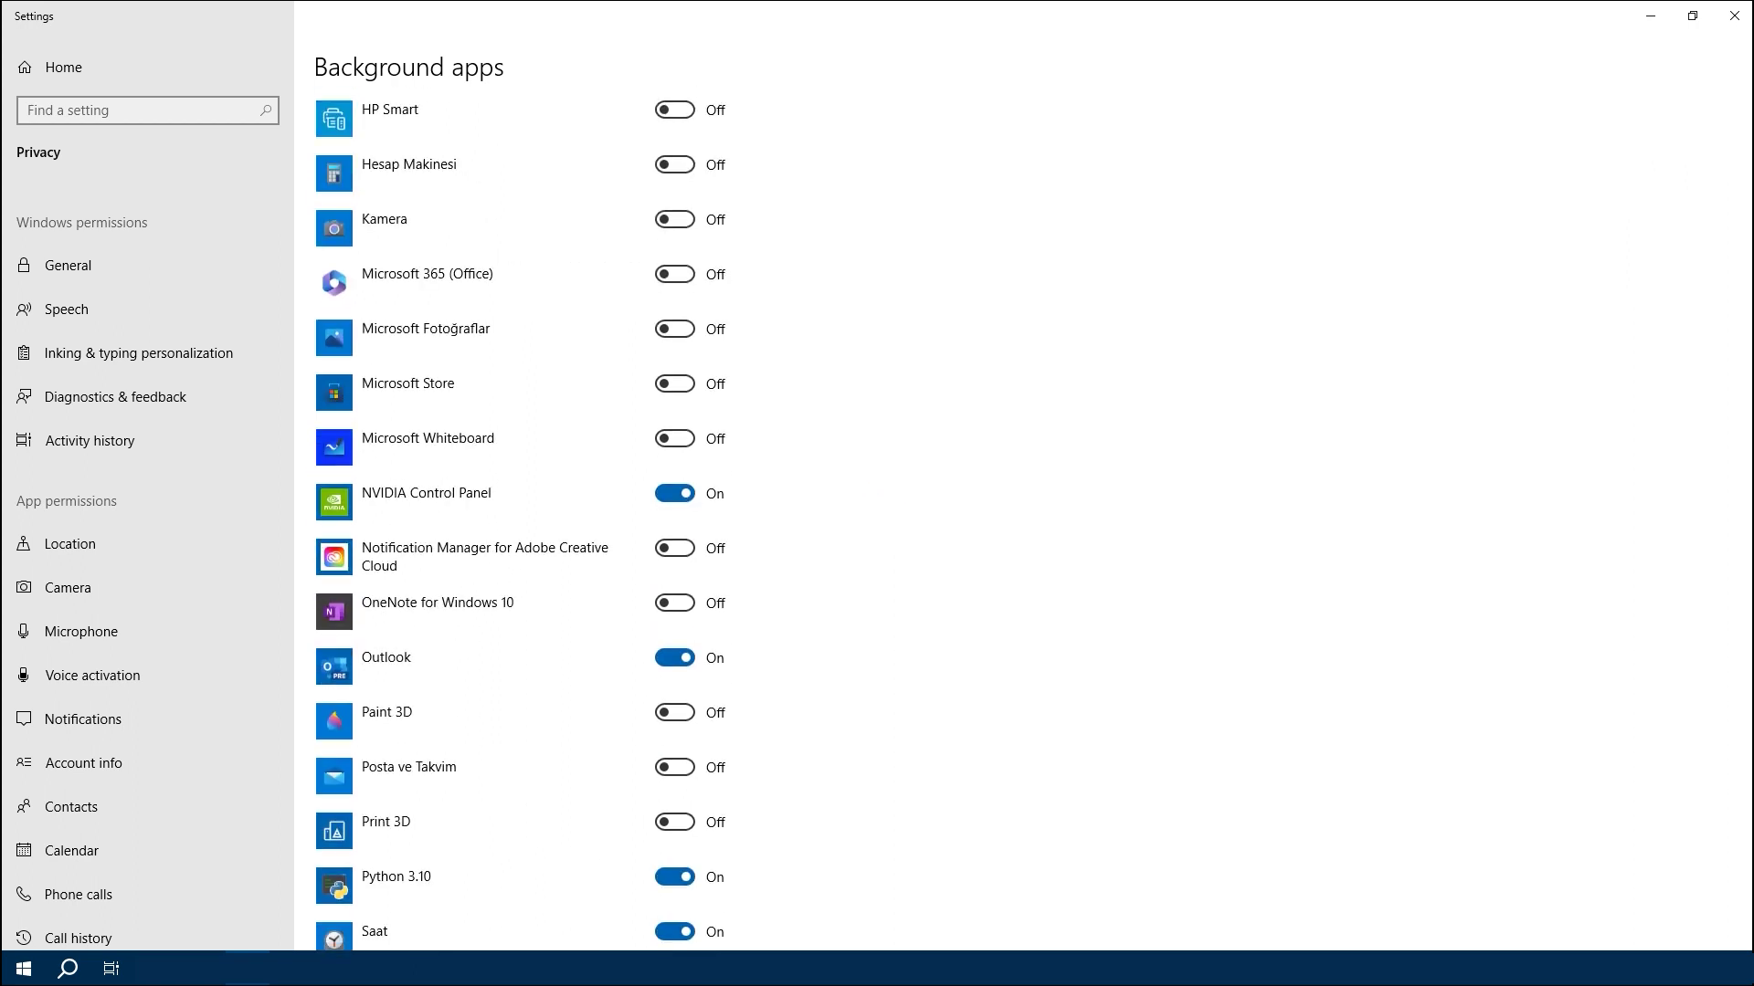
scroll(877, 549, up, 5)
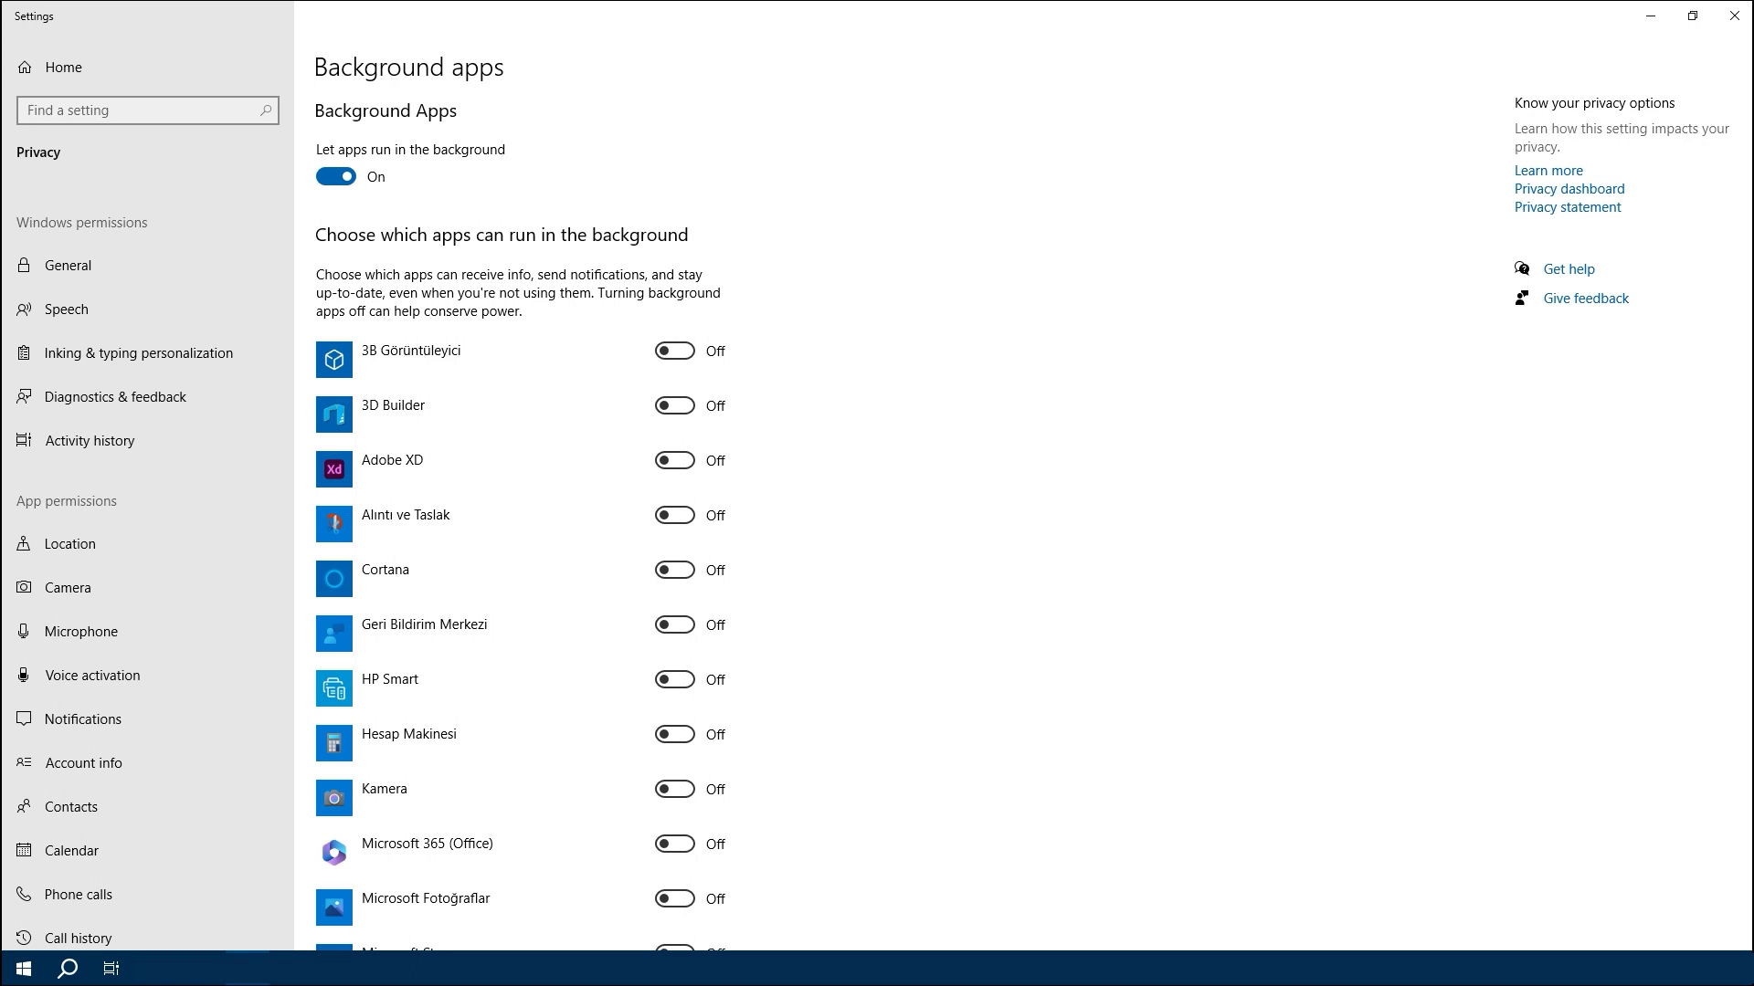
scroll(878, 548, down, 5)
scroll(877, 548, down, 5)
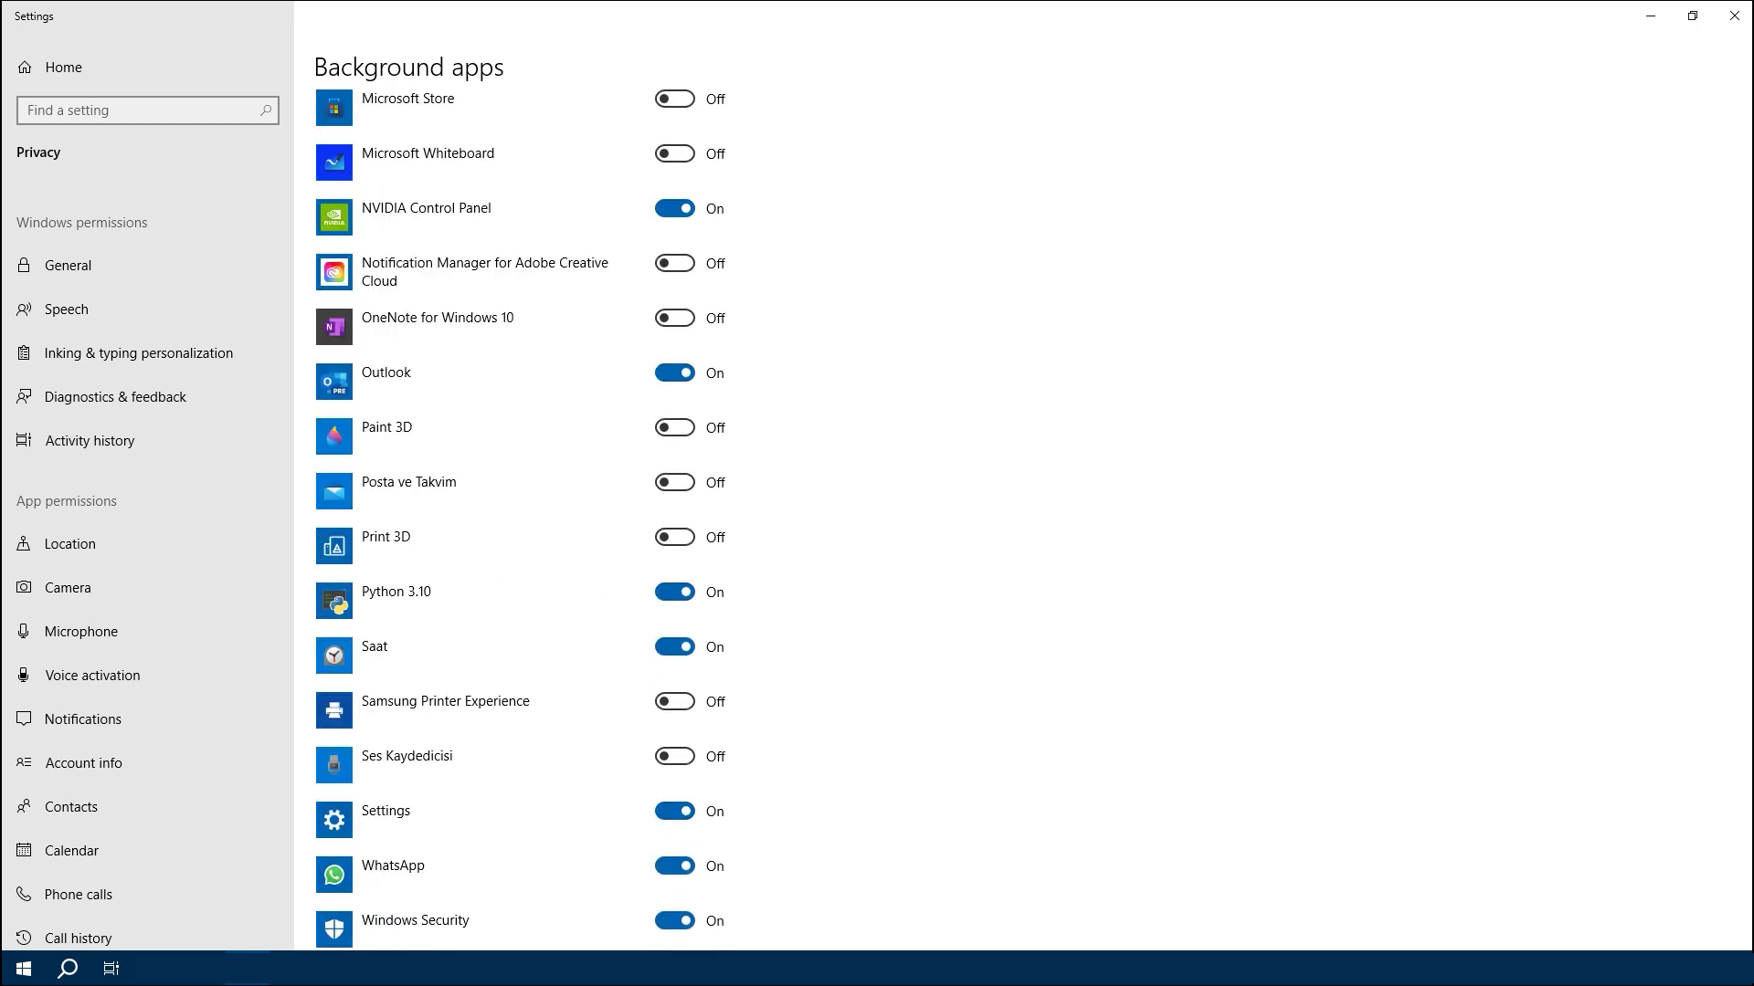
scroll(877, 549, down, 3)
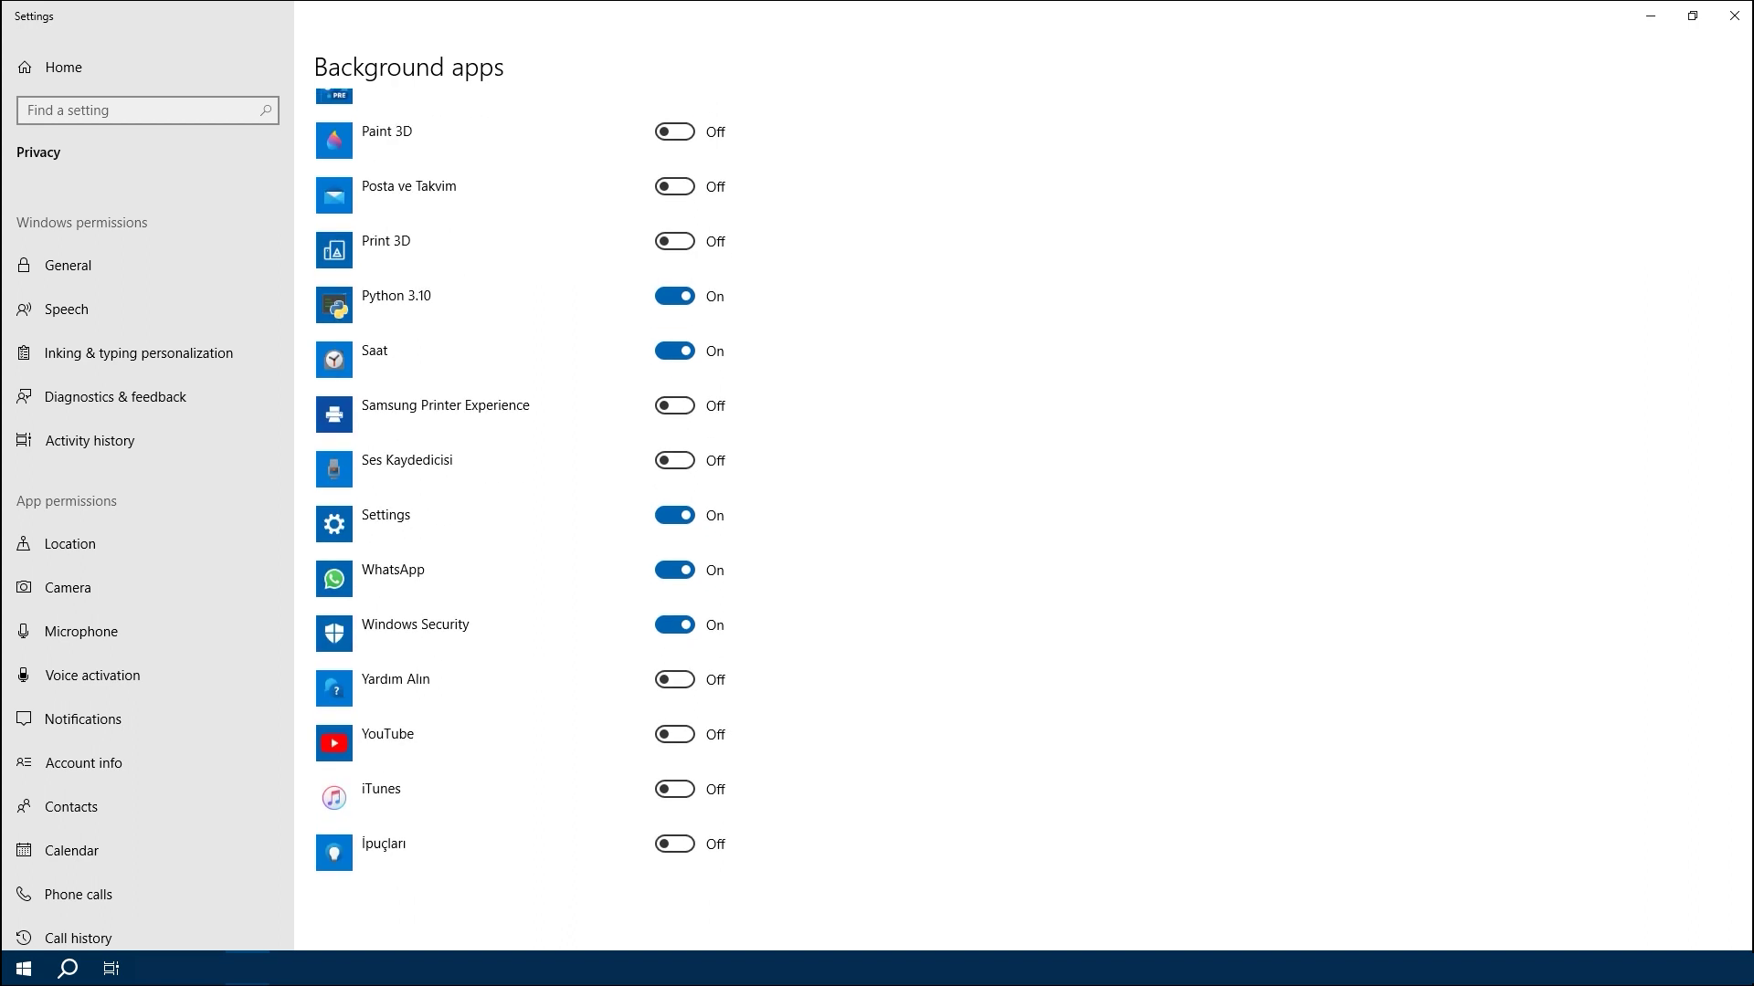
scroll(877, 549, up, 5)
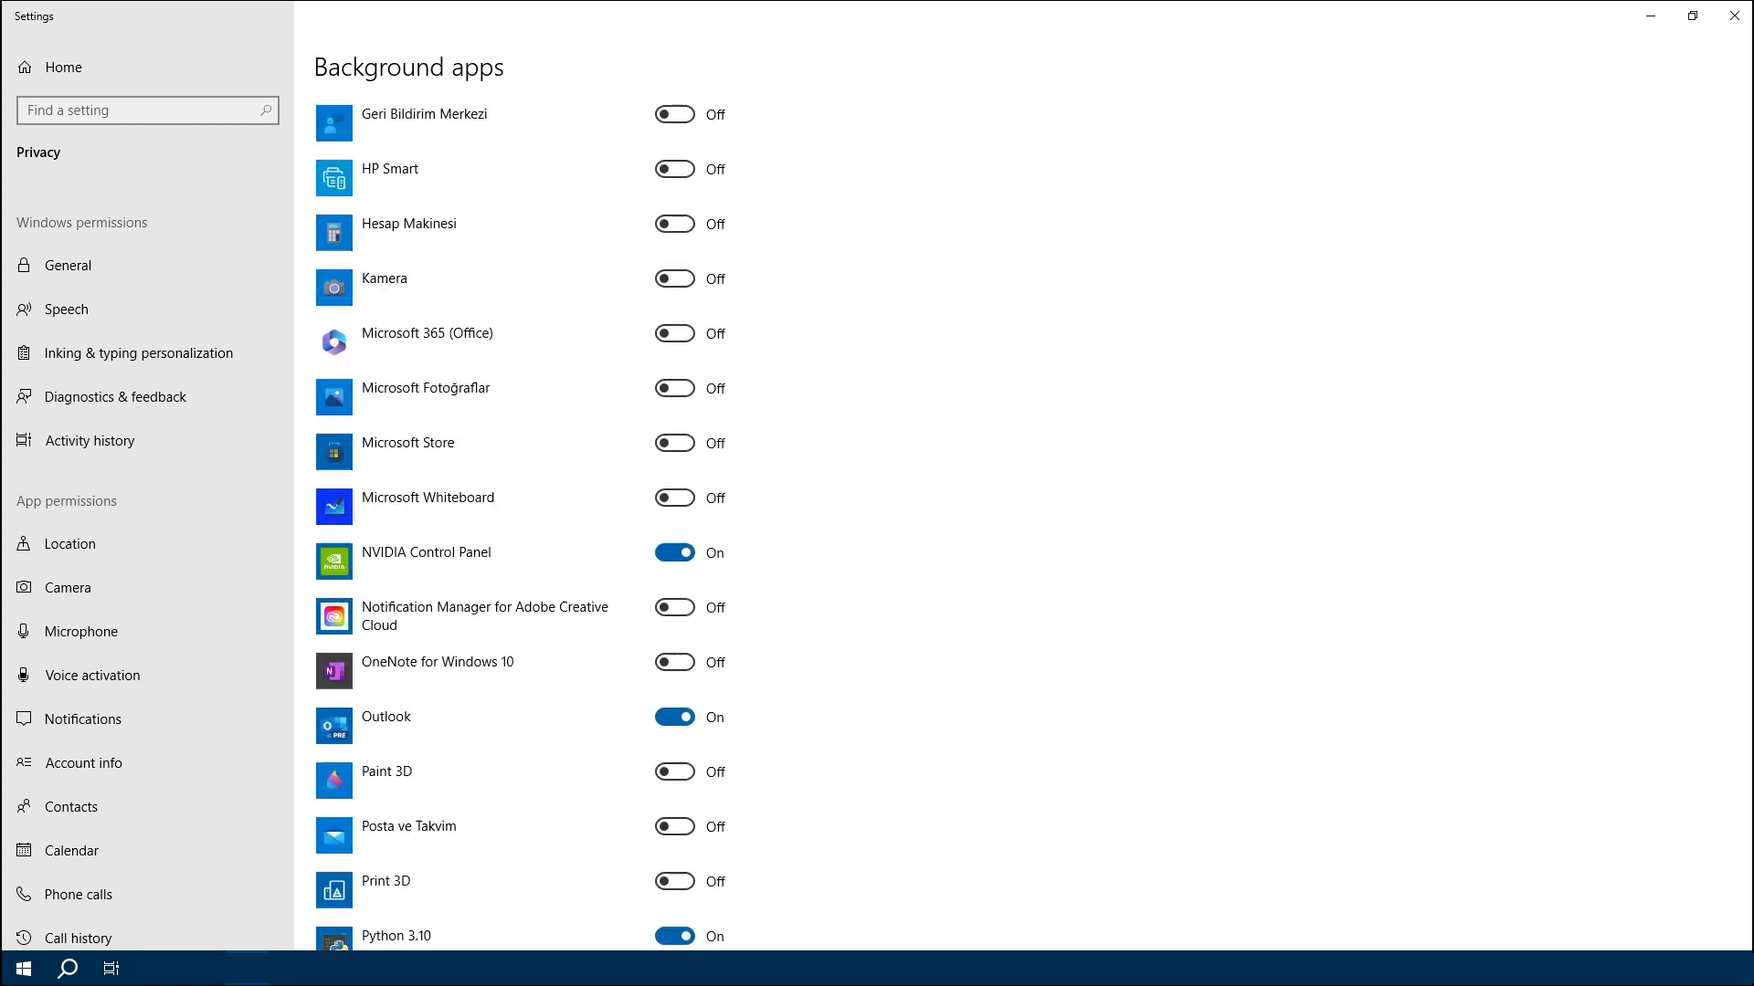
scroll(876, 548, up, 5)
scroll(878, 548, up, 5)
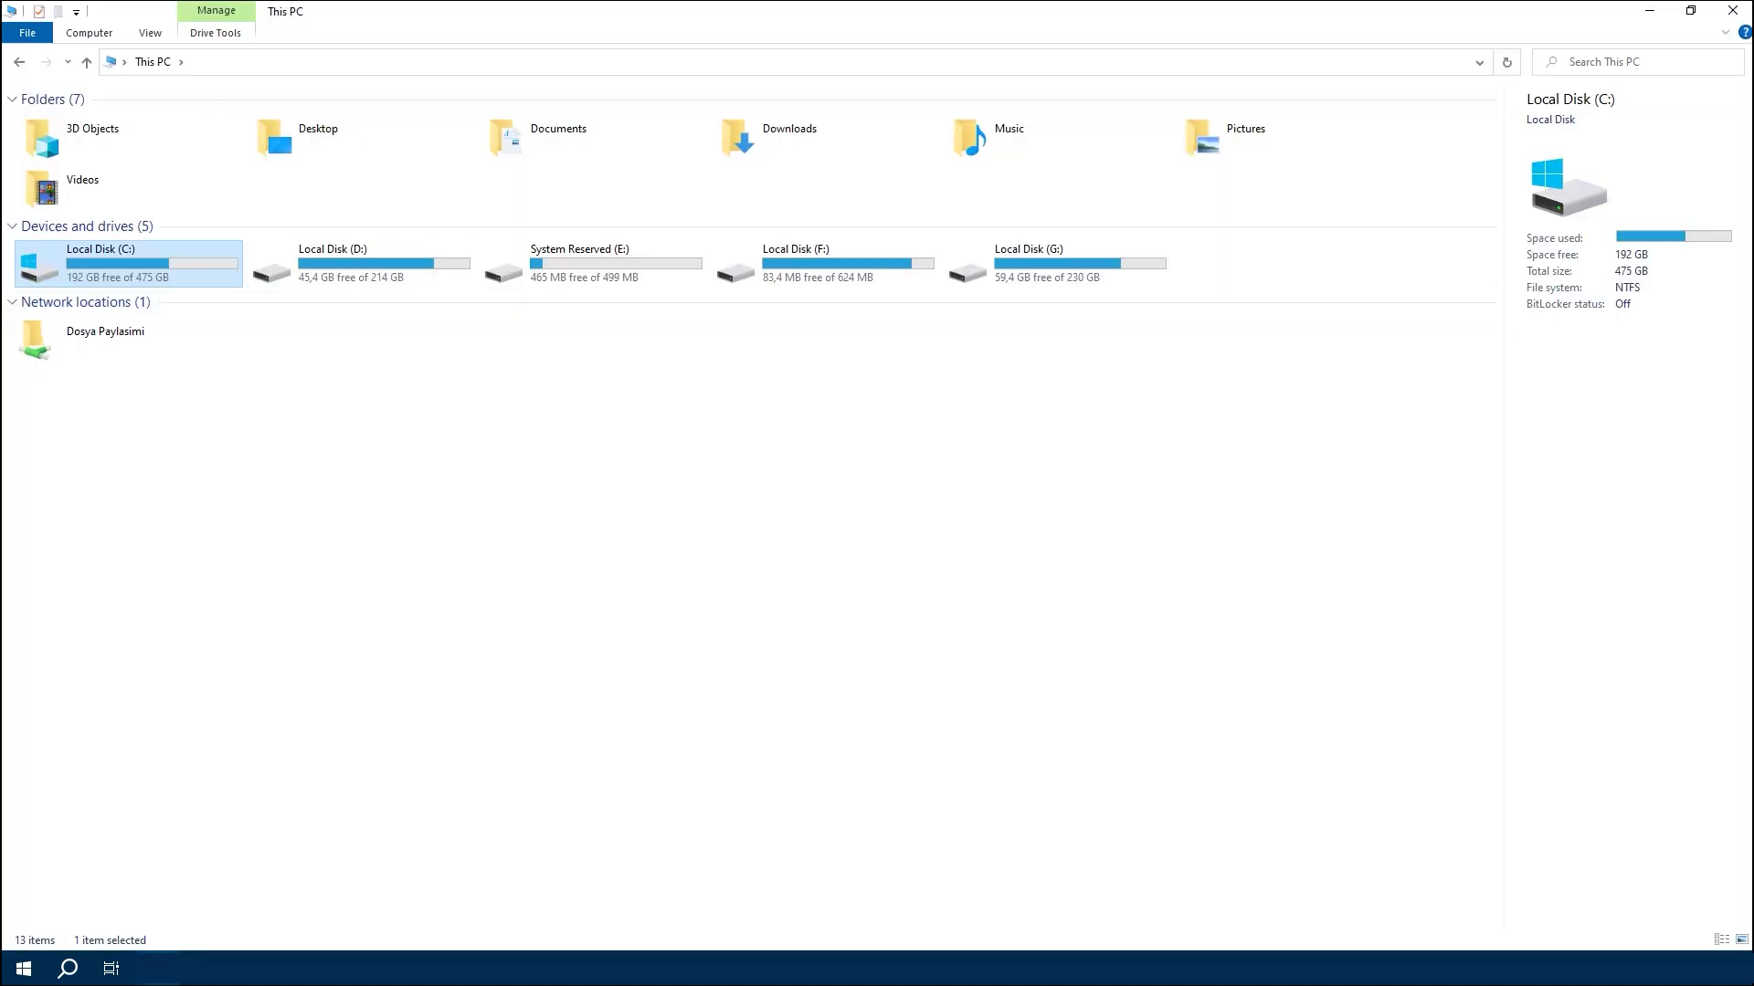
Run Disk Cleanup on Local Disk (C:), deleting Recycle Bin and Temporary files, then close Properties
right_click(82, 260)
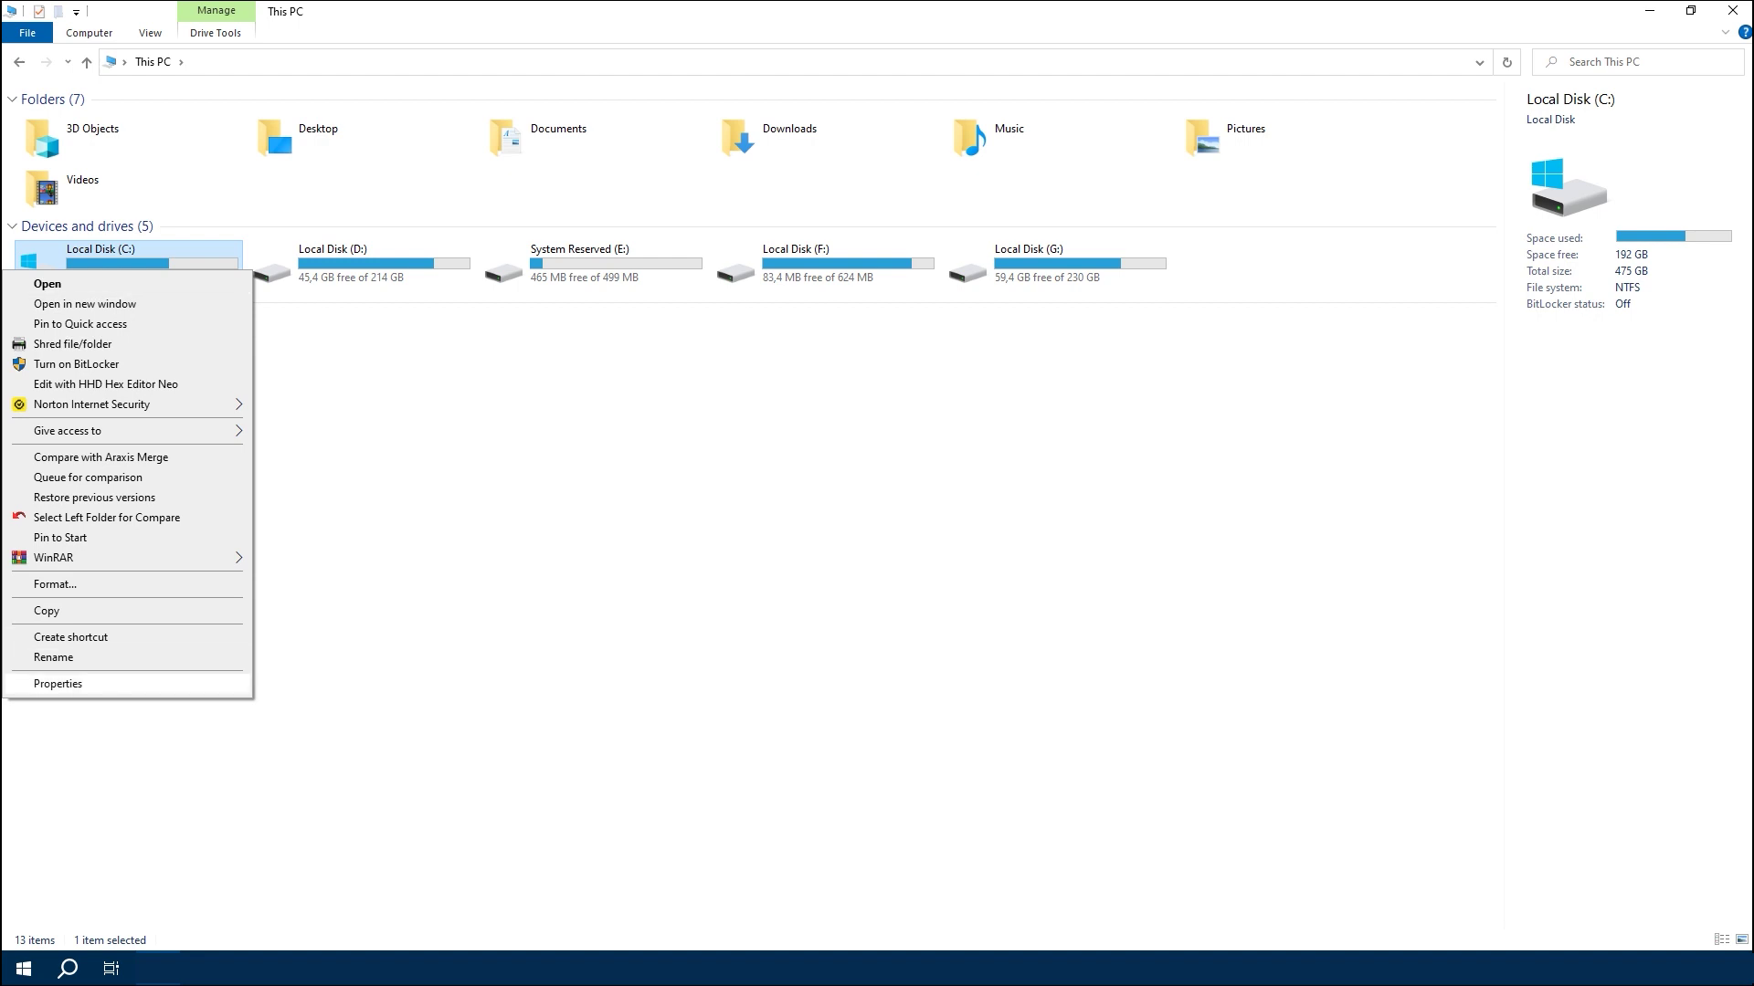
click(58, 684)
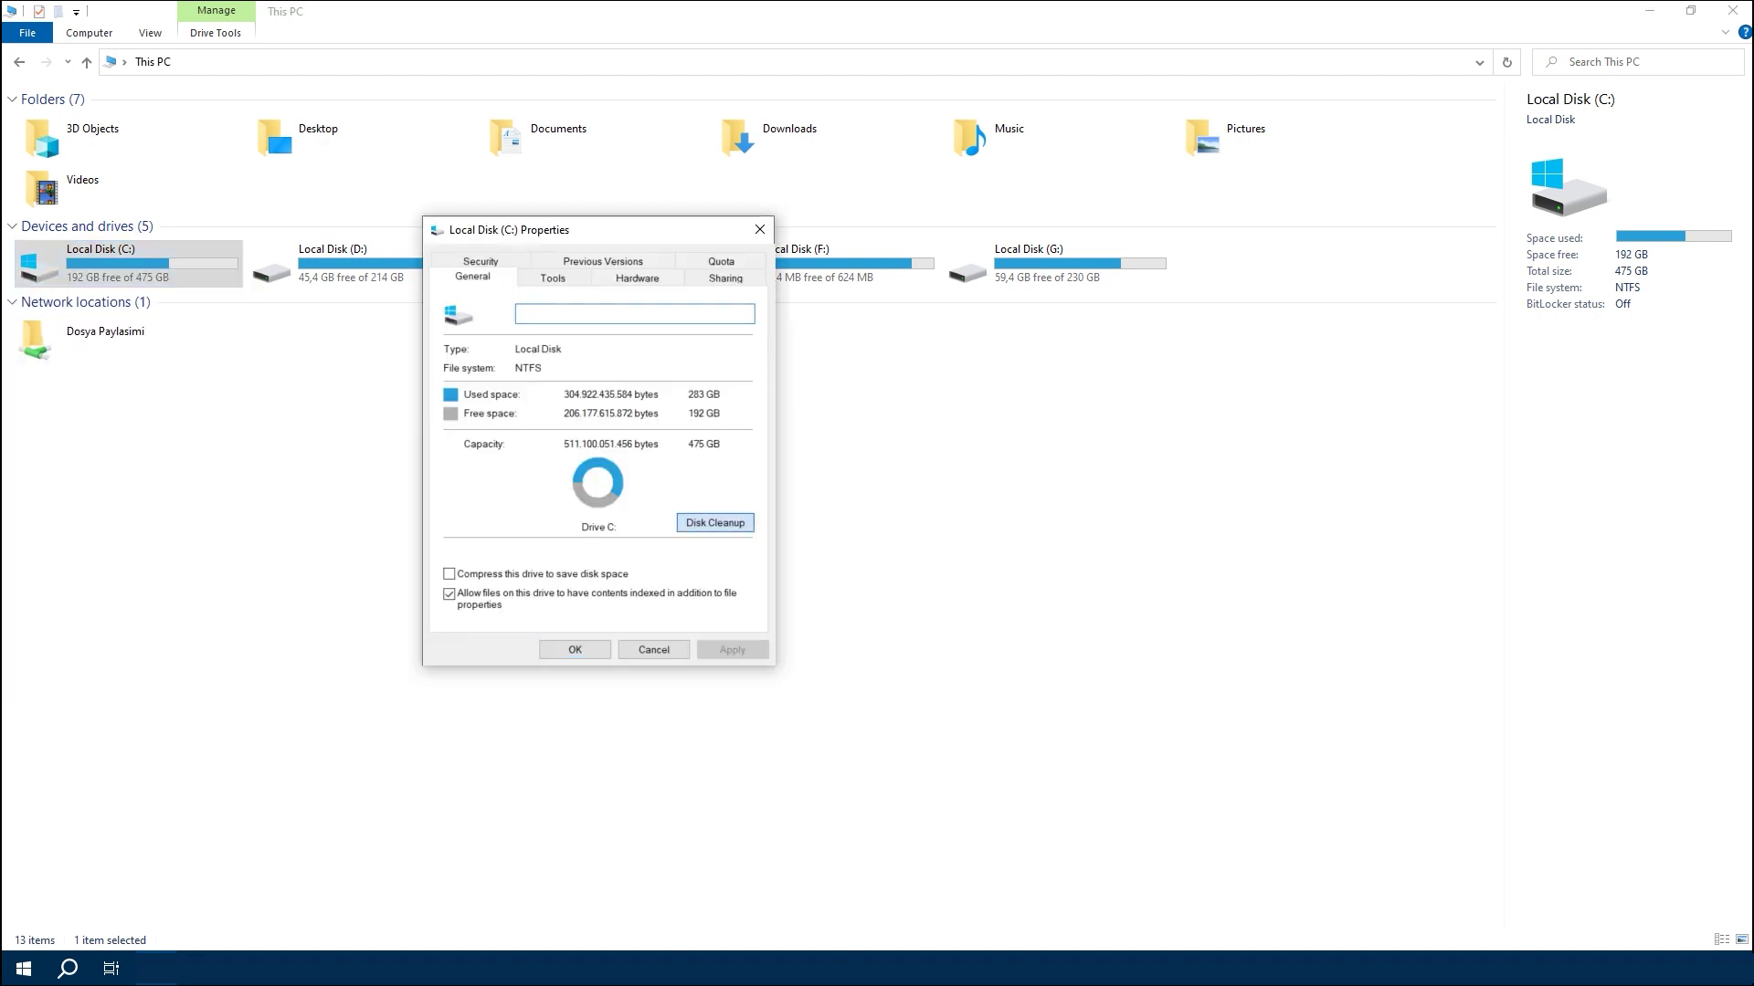
click(715, 522)
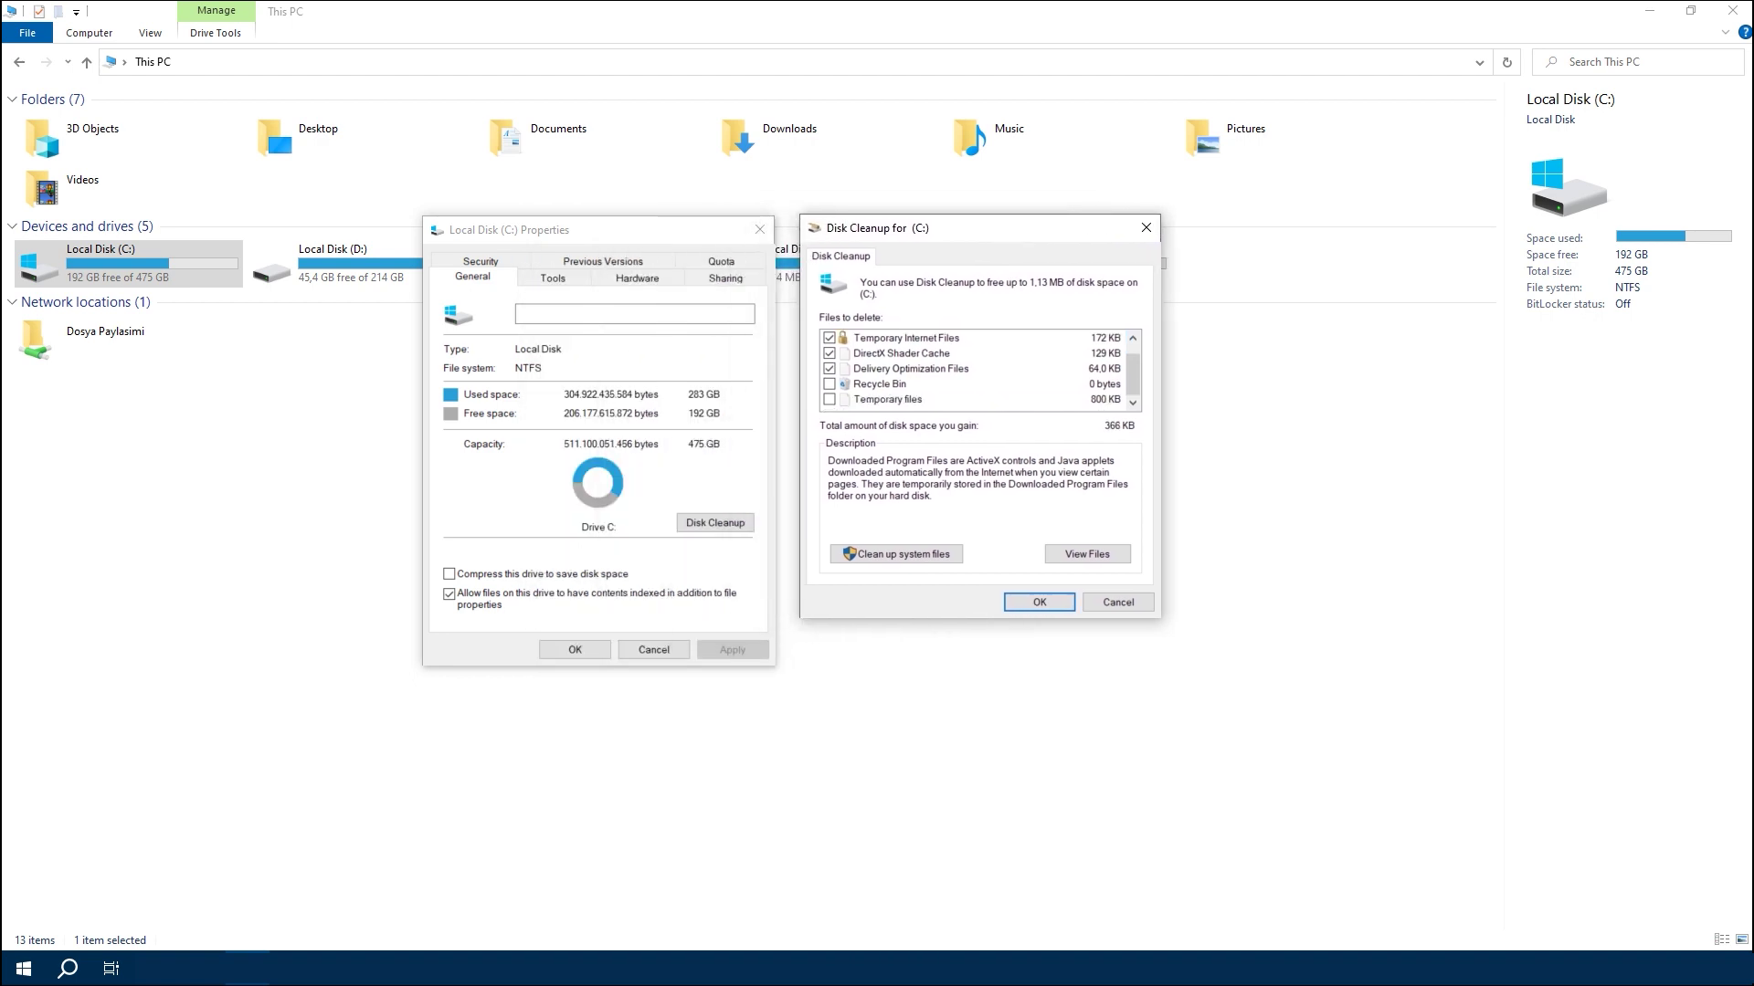
click(830, 385)
click(829, 398)
click(1039, 601)
click(911, 498)
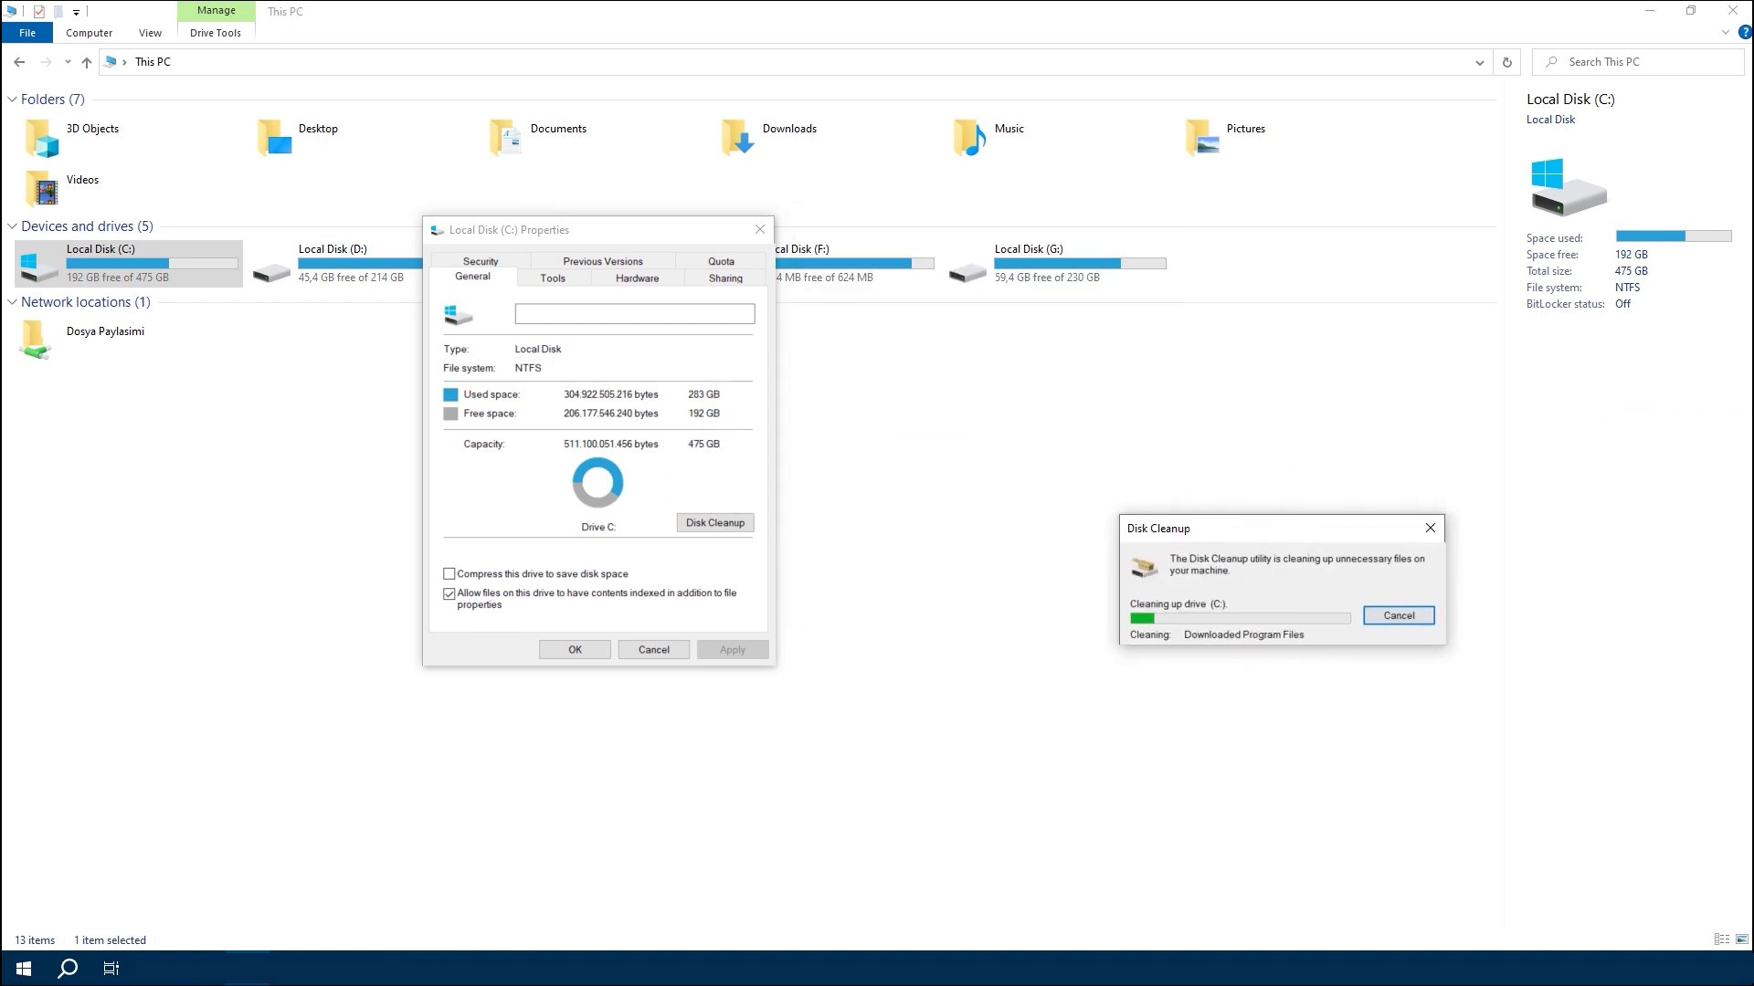
drag(1275, 528, 975, 380)
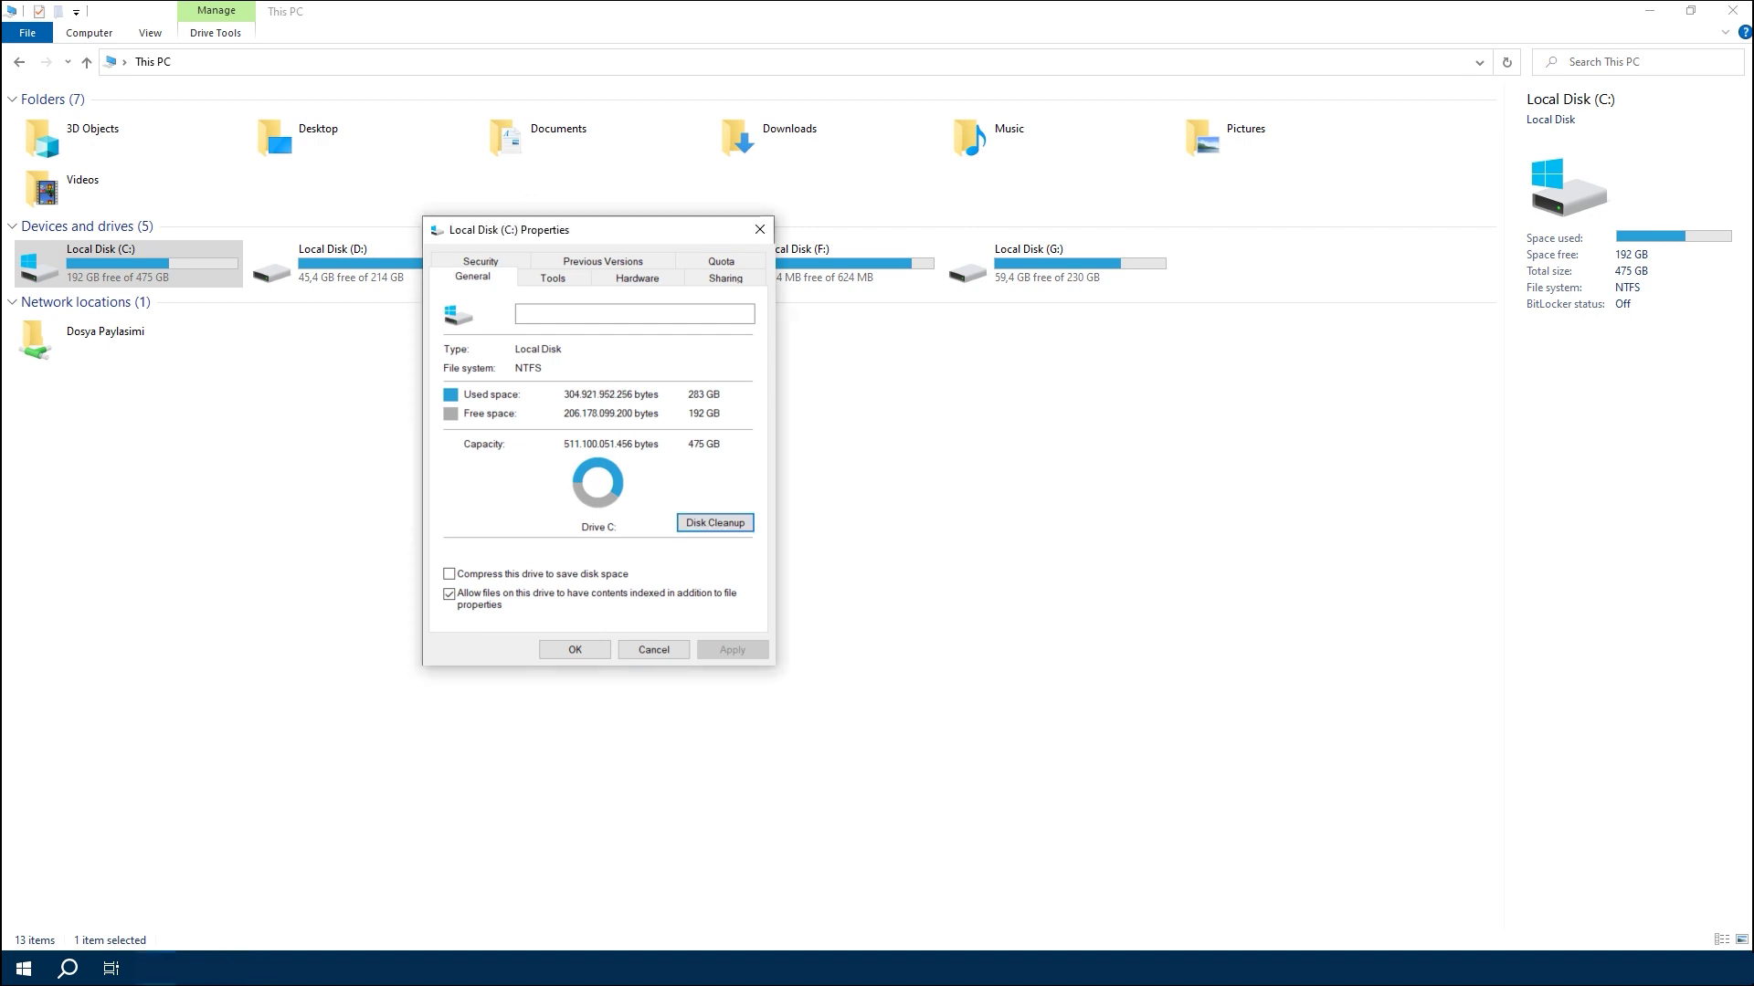
click(574, 650)
click(822, 548)
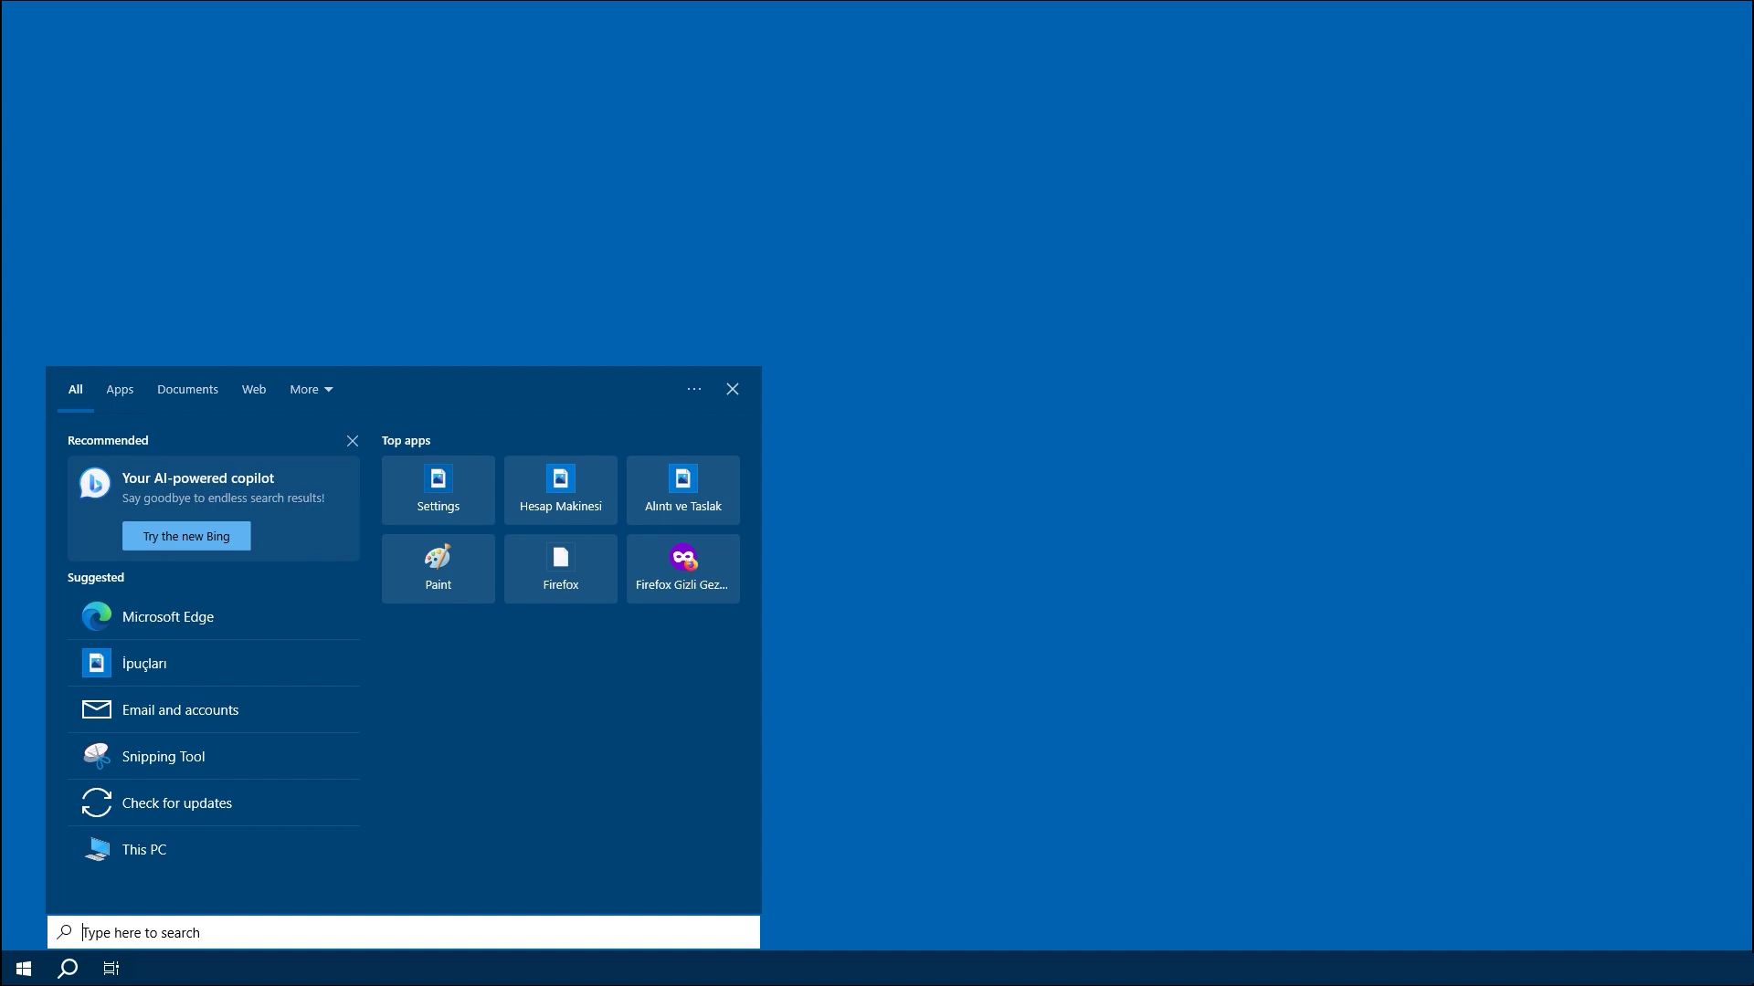
text(mscon)
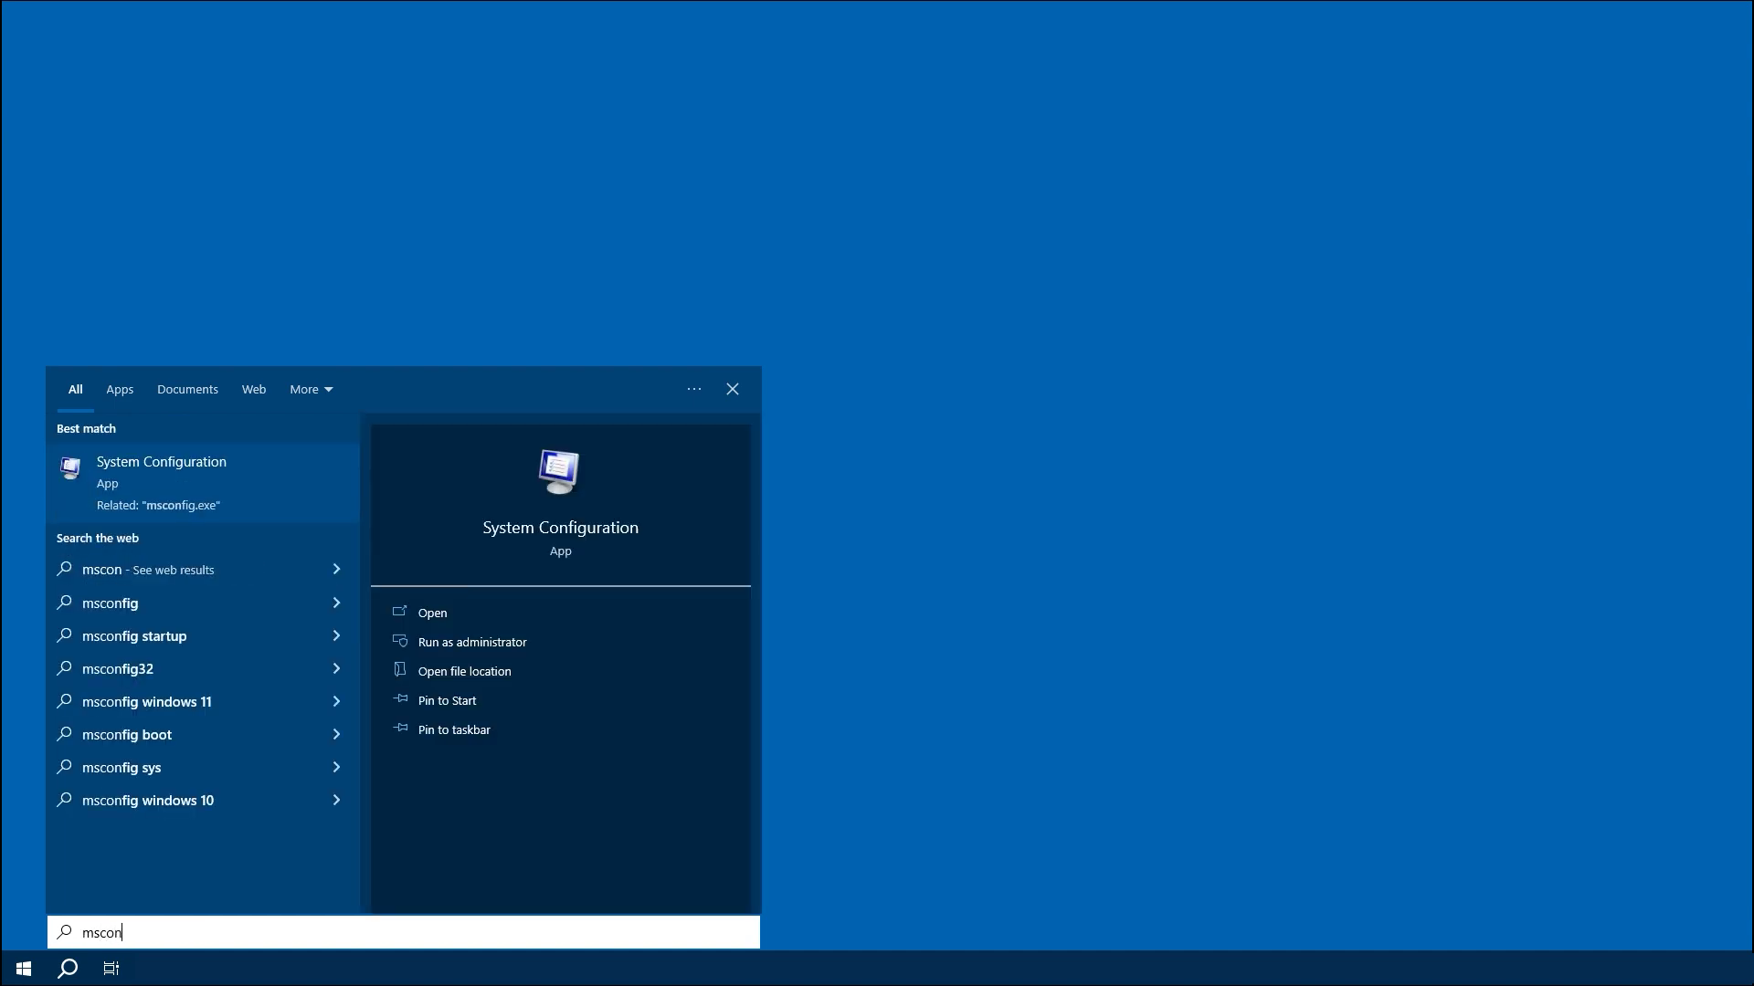
text(fig)
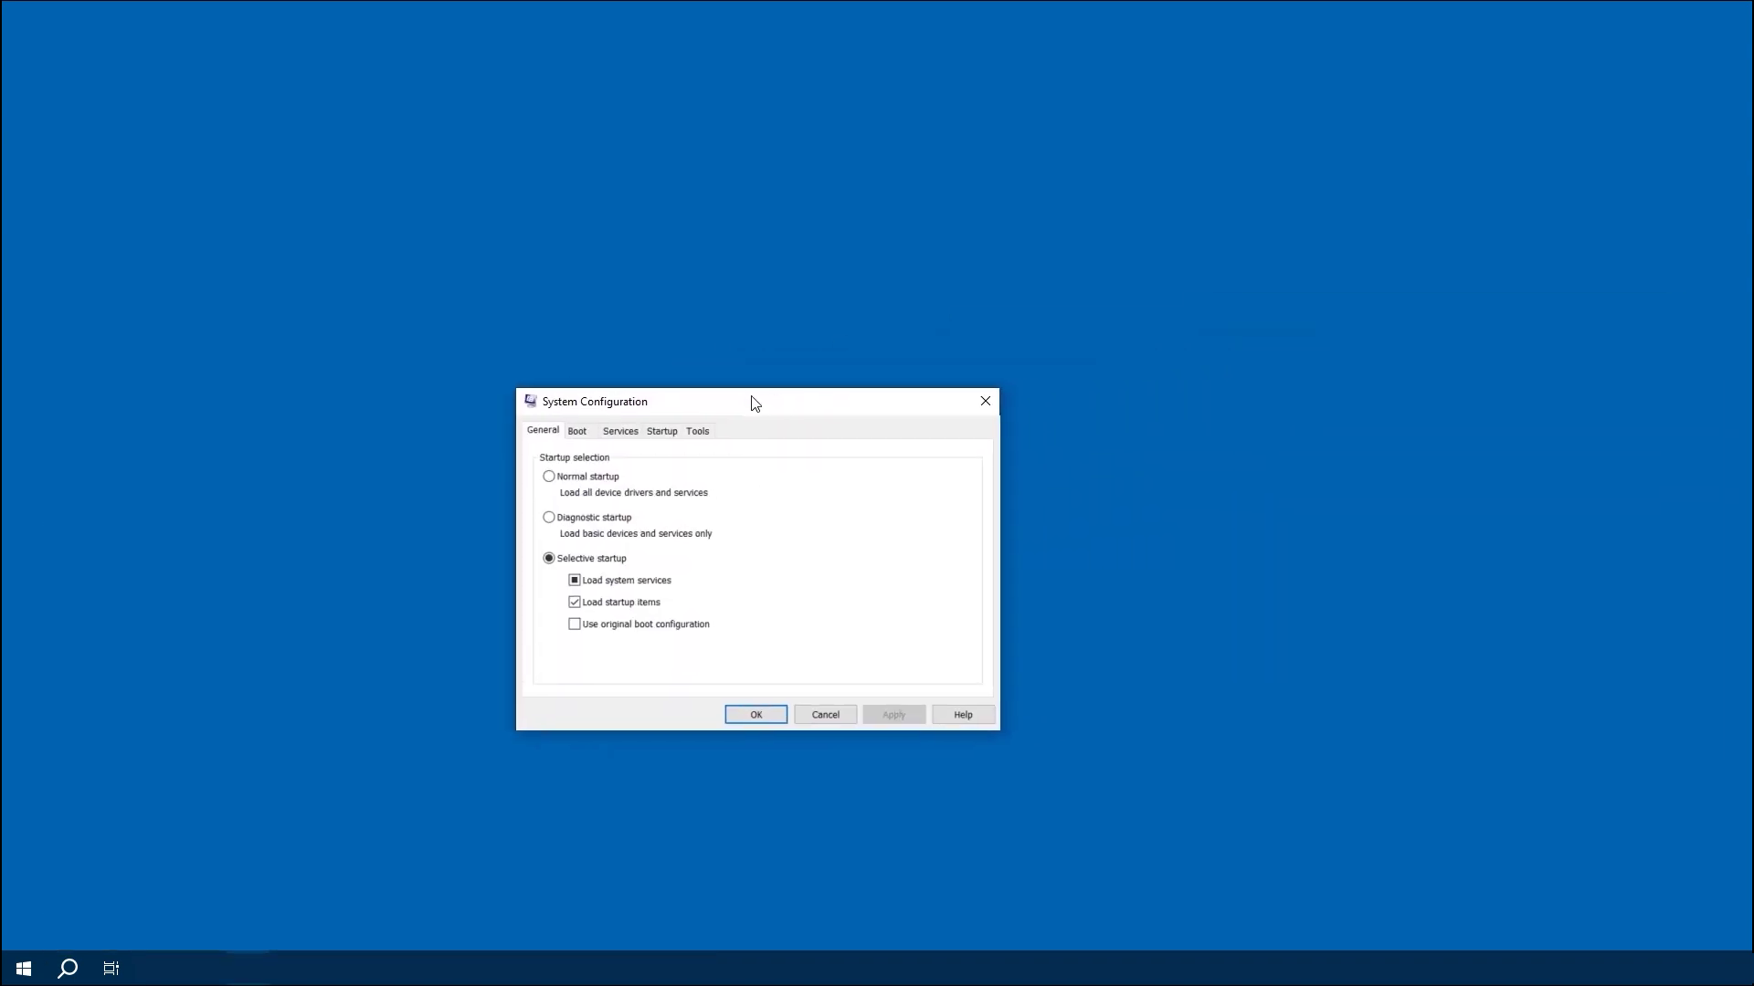
Show only non-Microsoft services on System Configuration's Services tab
click(619, 431)
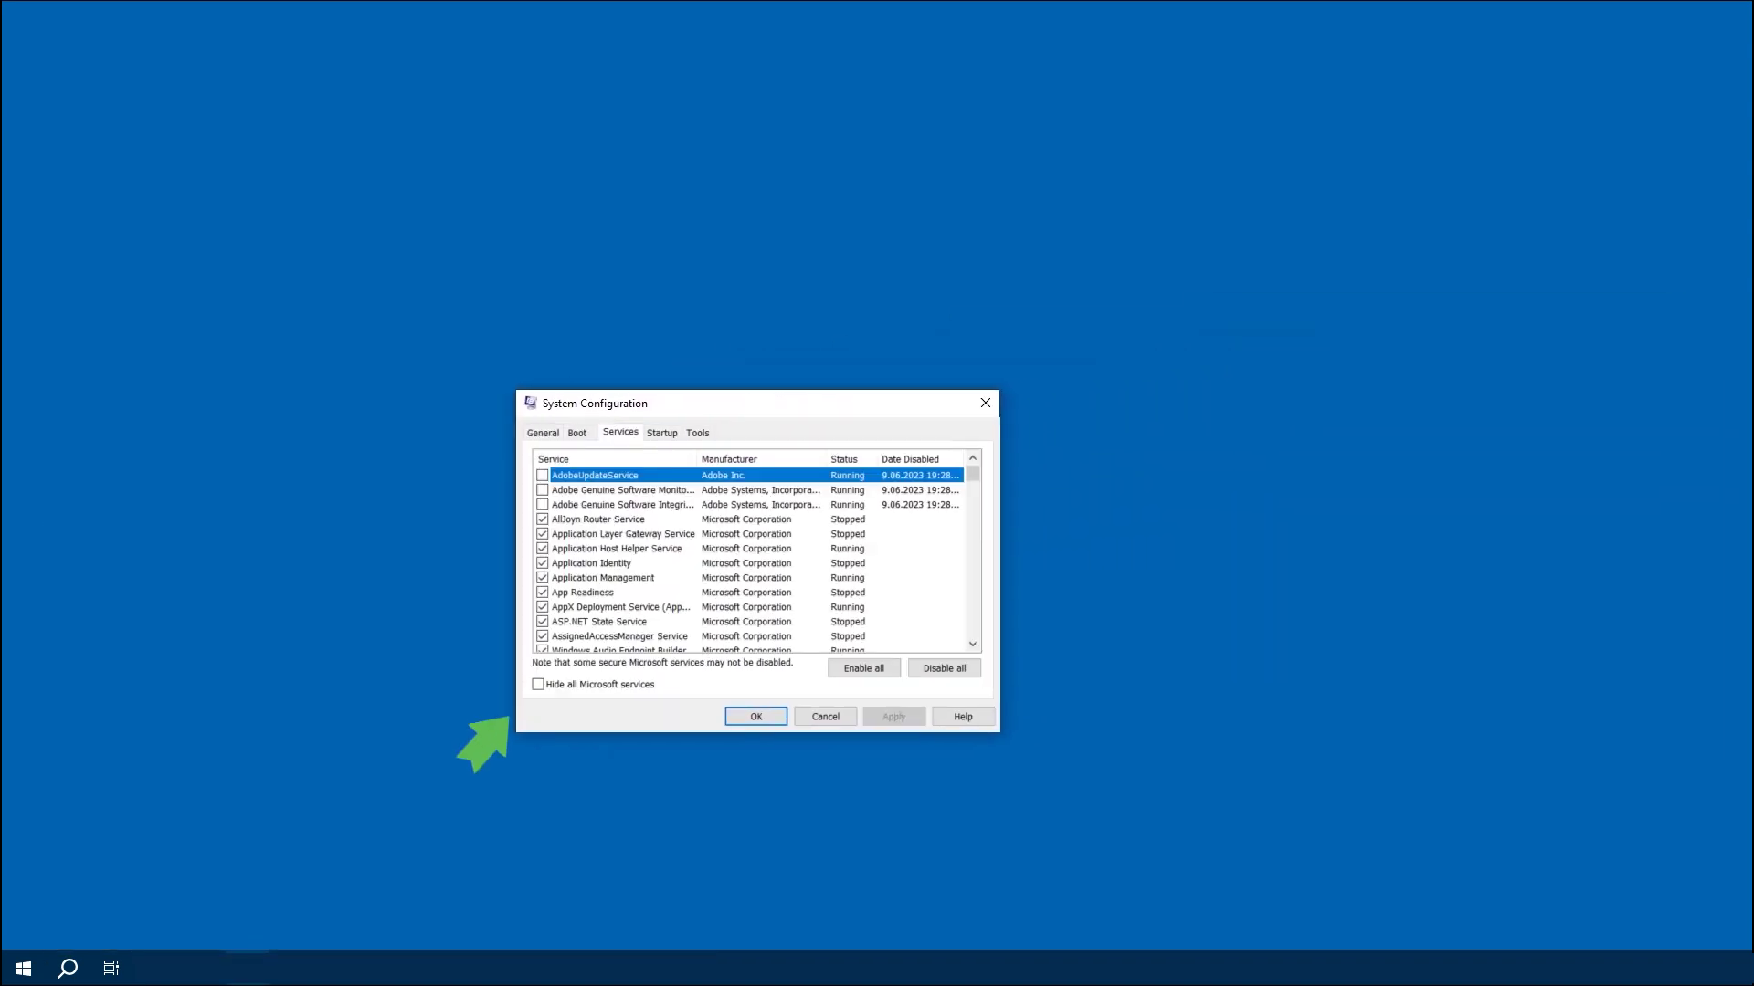
click(539, 684)
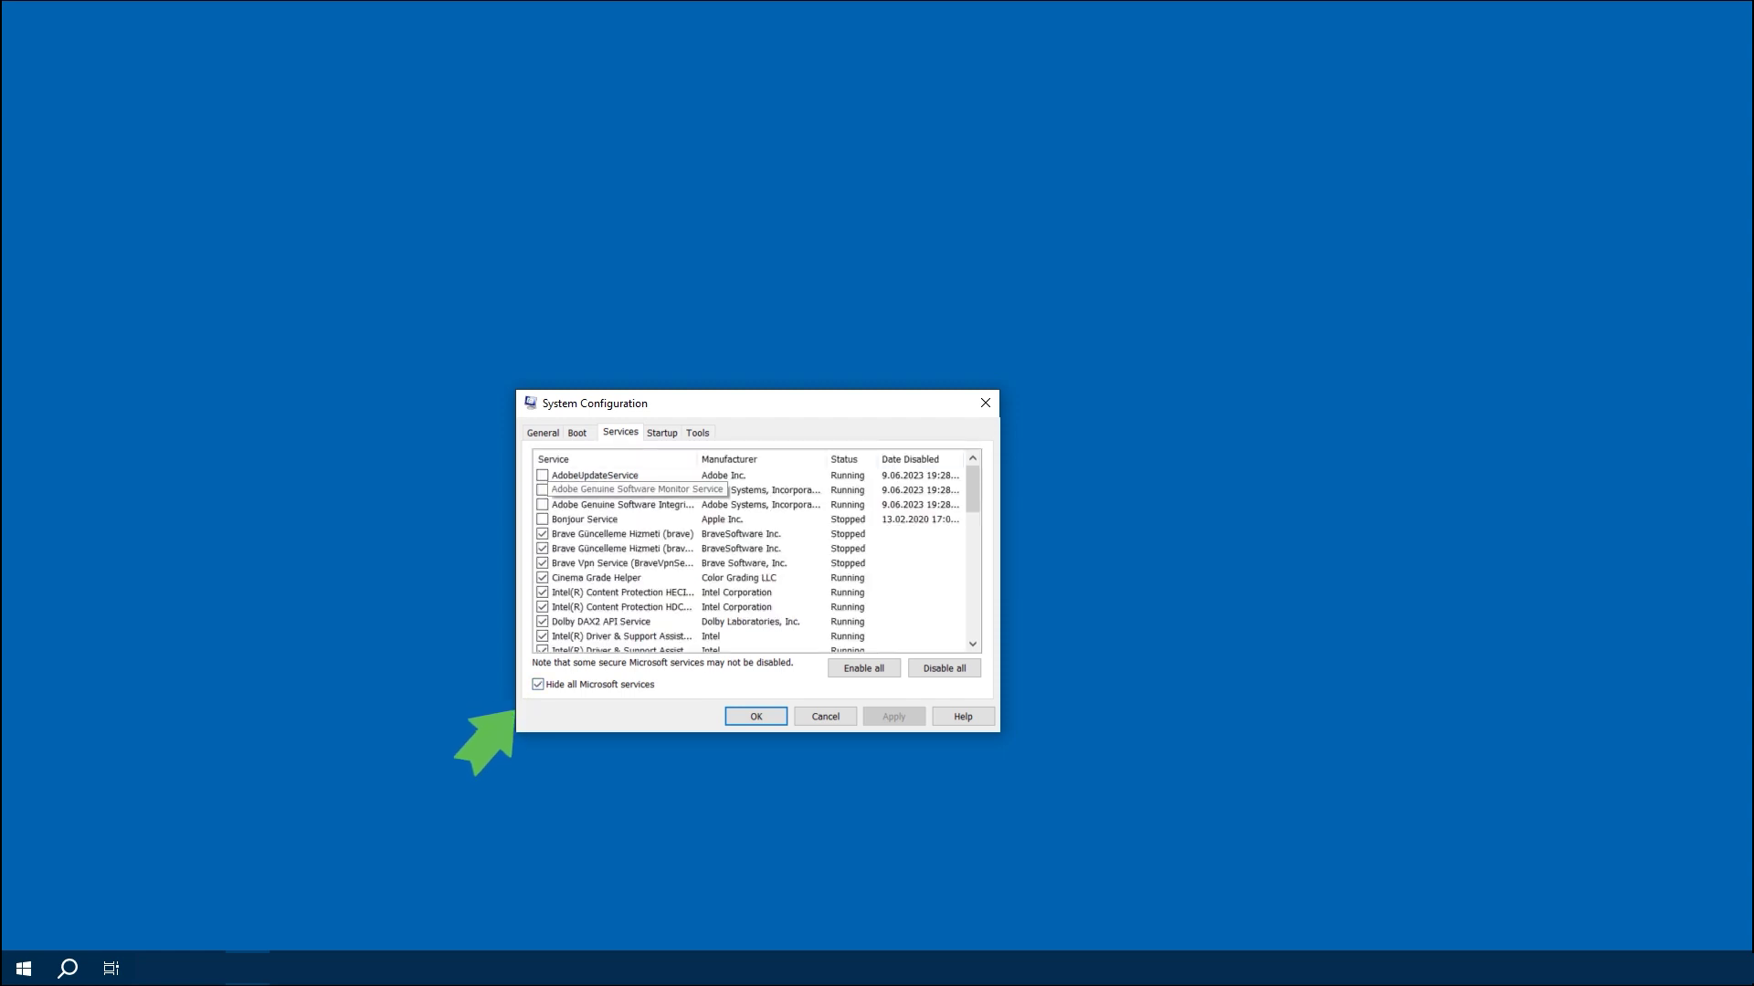
scroll(754, 561, down, 5)
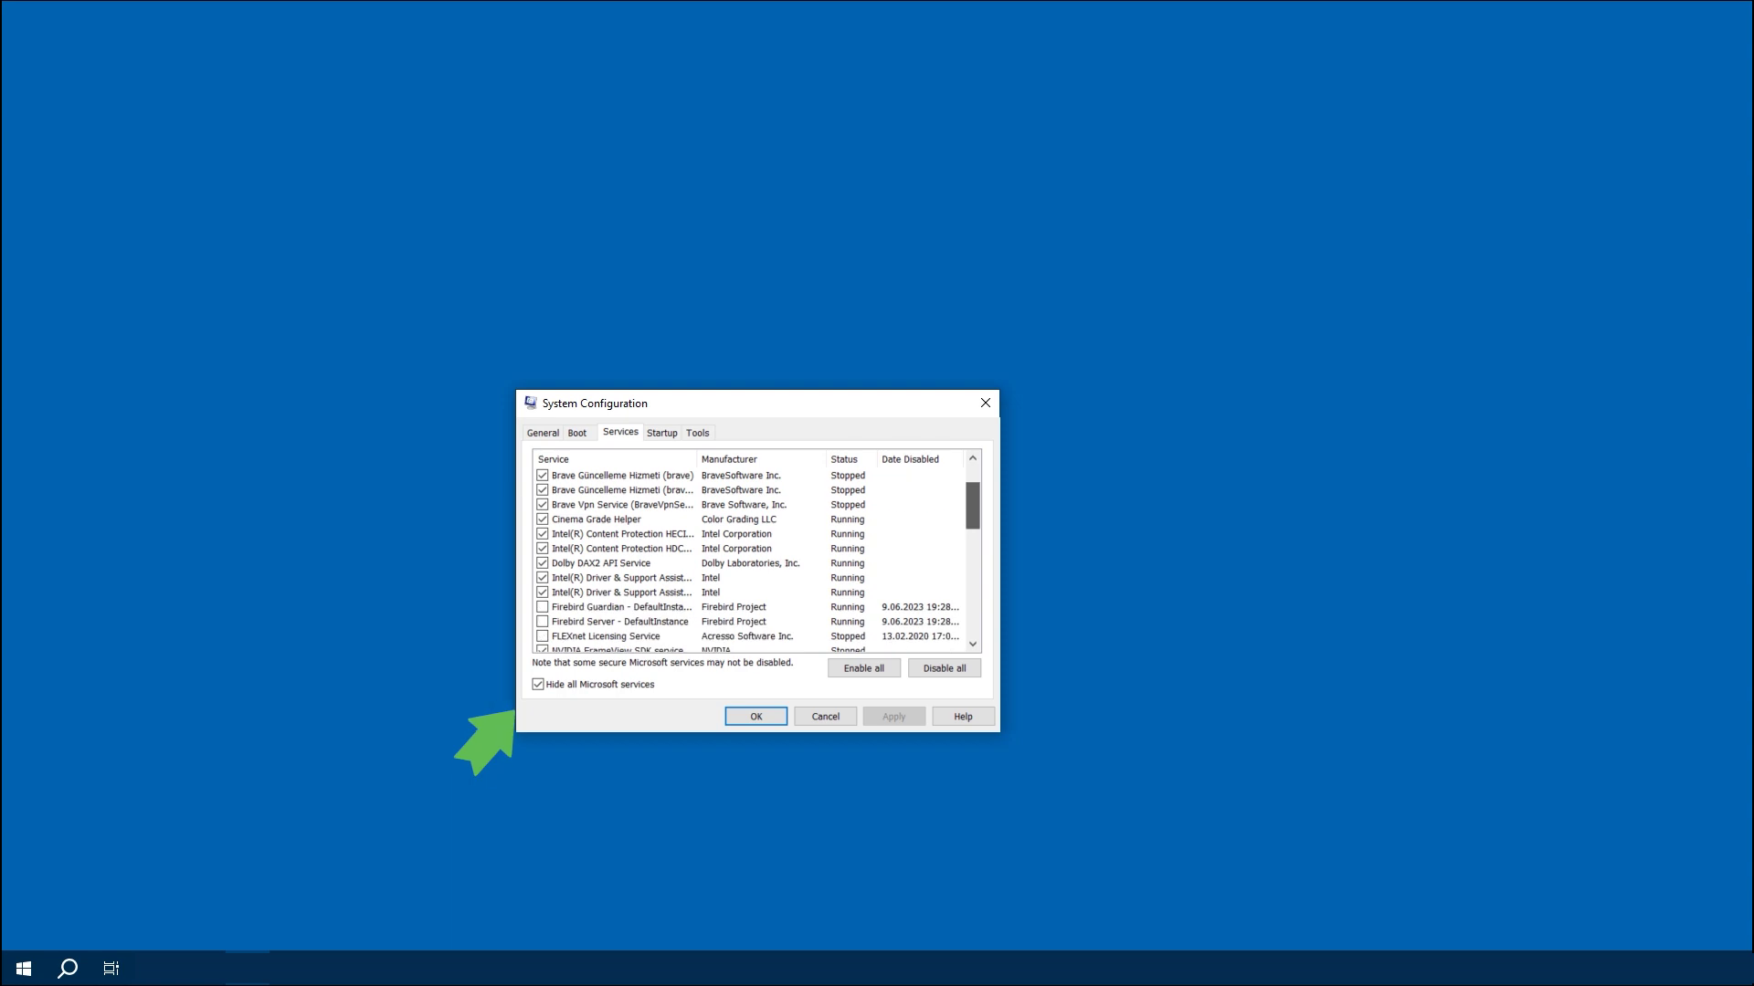
scroll(754, 562, down, 5)
scroll(754, 561, down, 5)
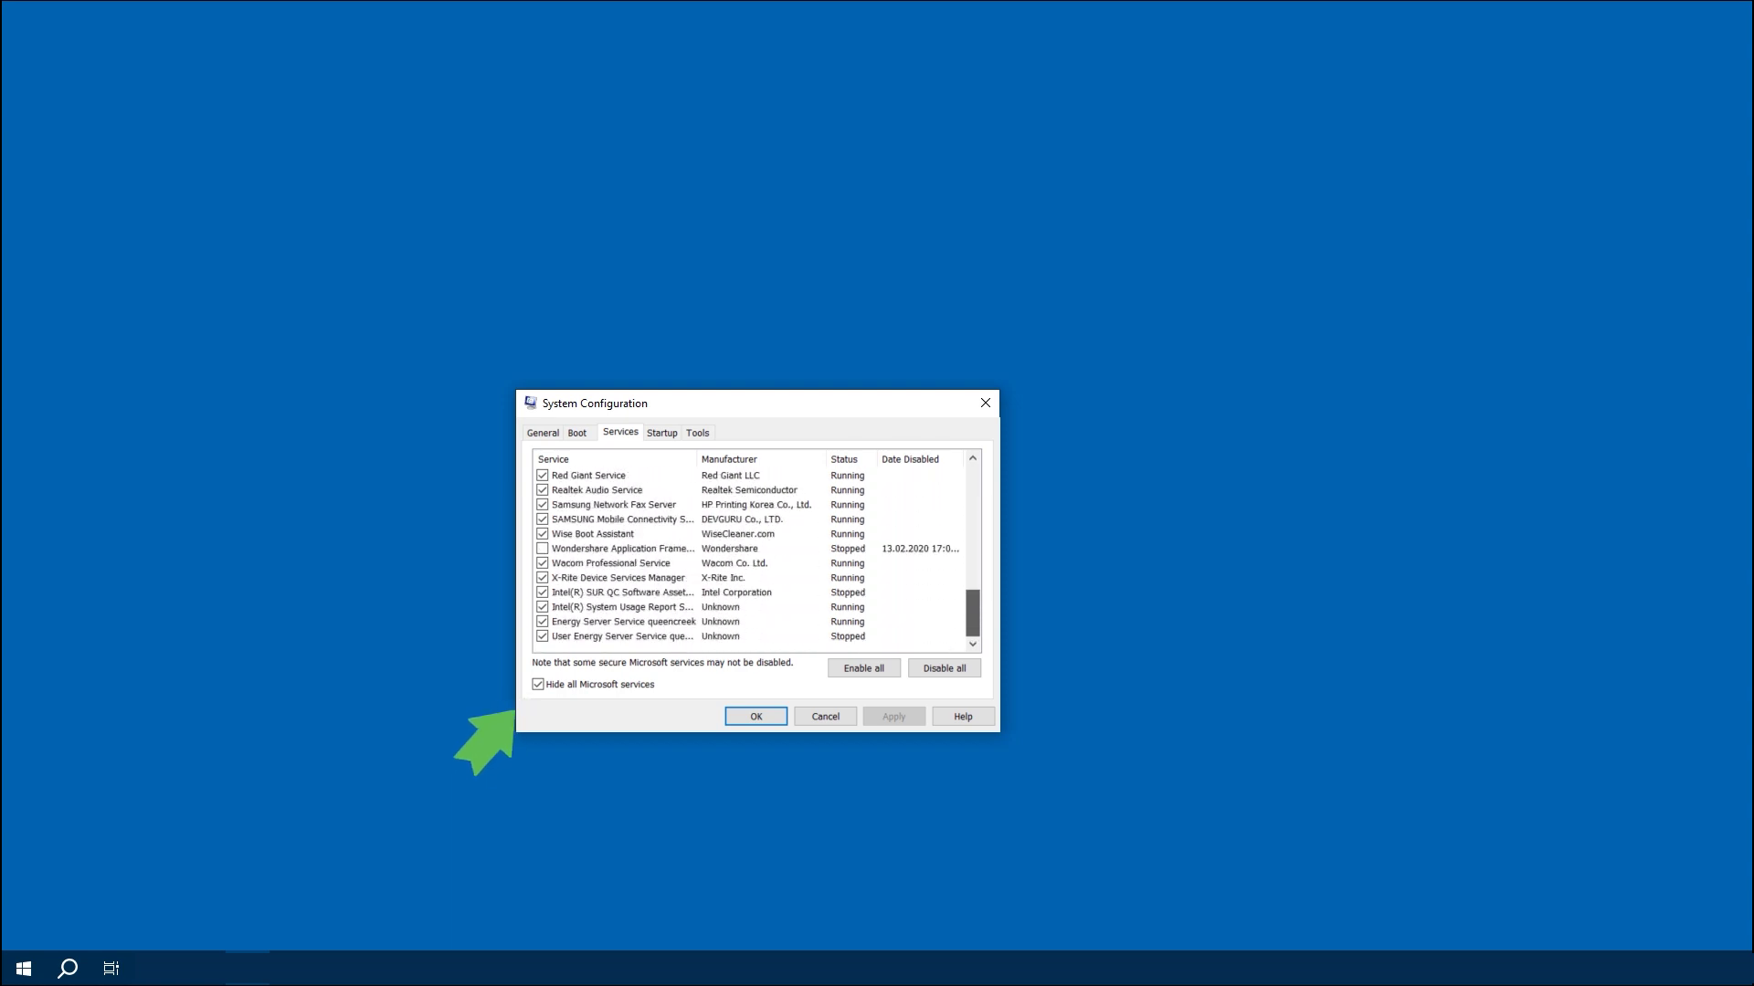
scroll(755, 562, up, 5)
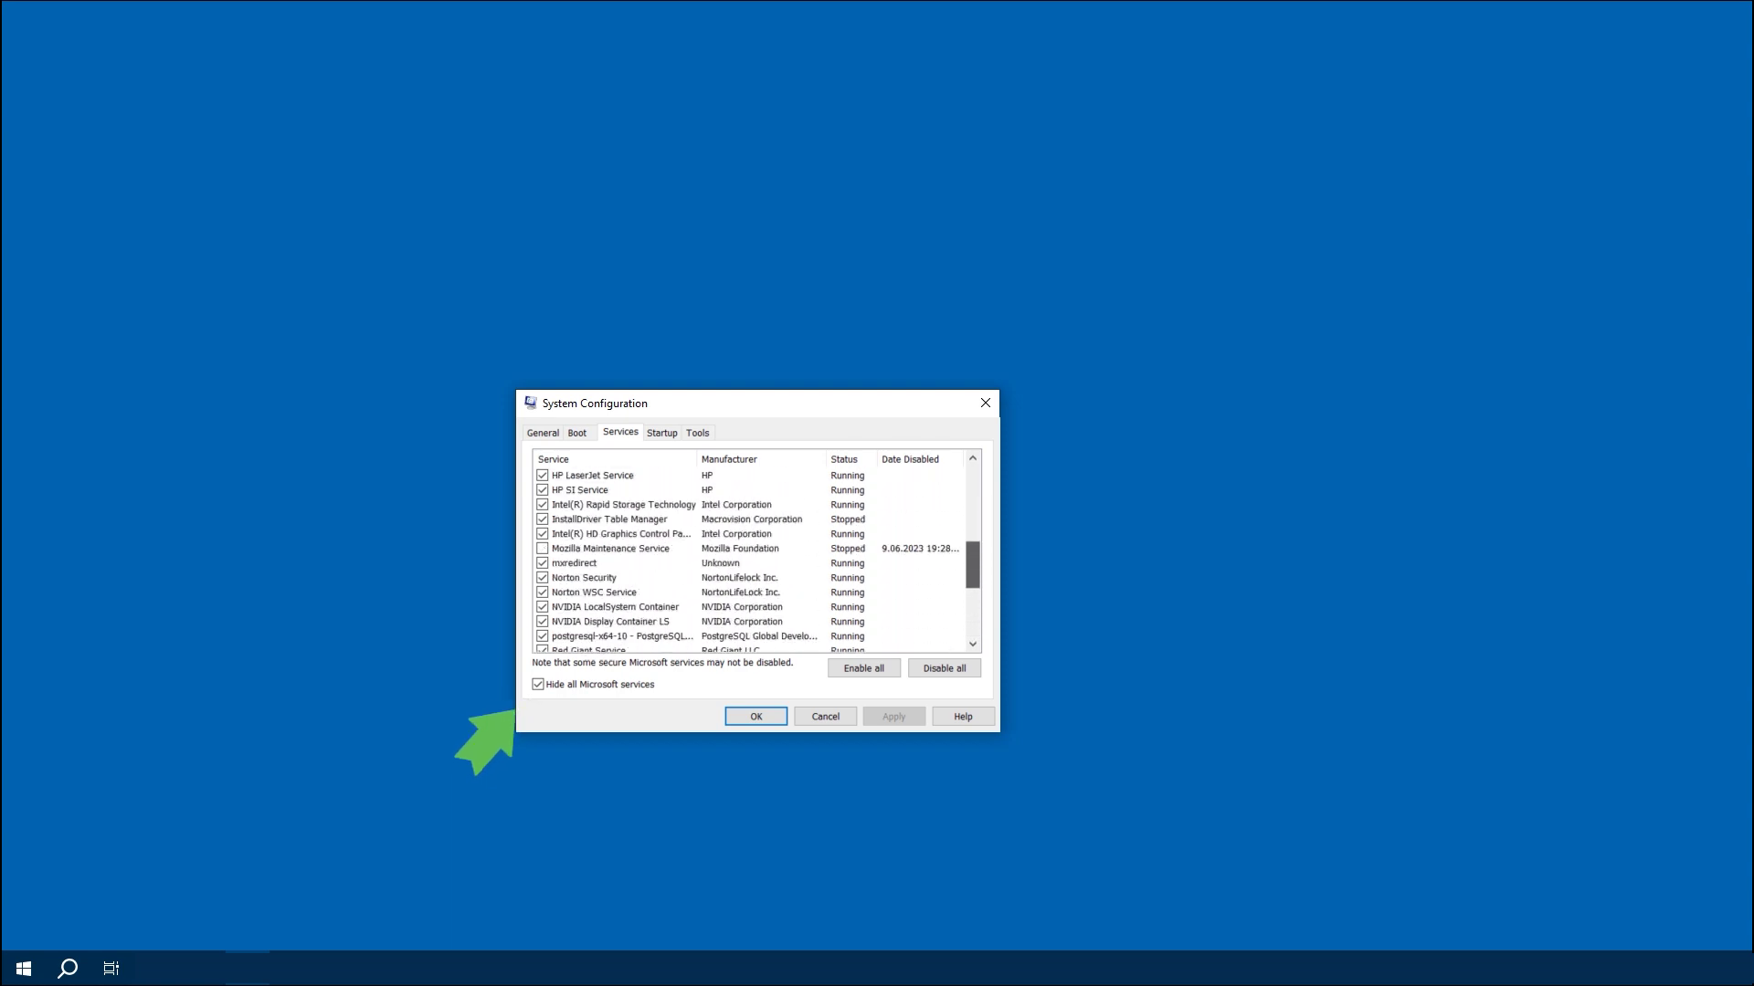
scroll(753, 561, up, 5)
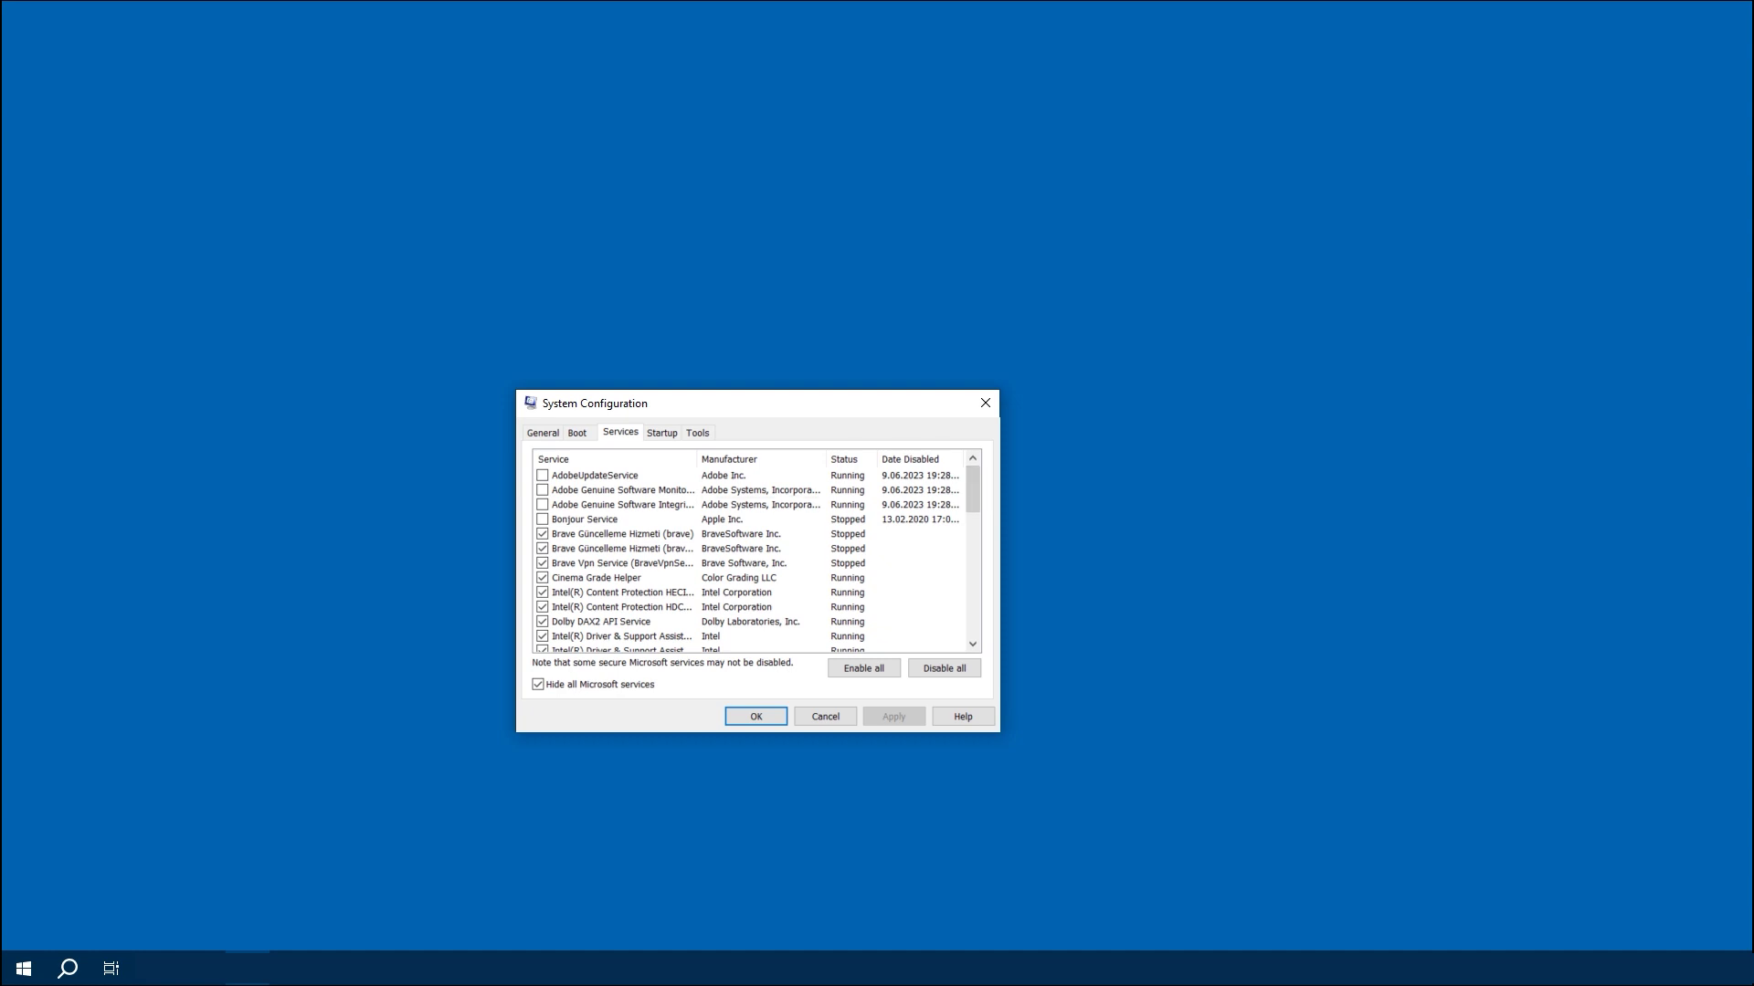
drag(850, 403, 833, 422)
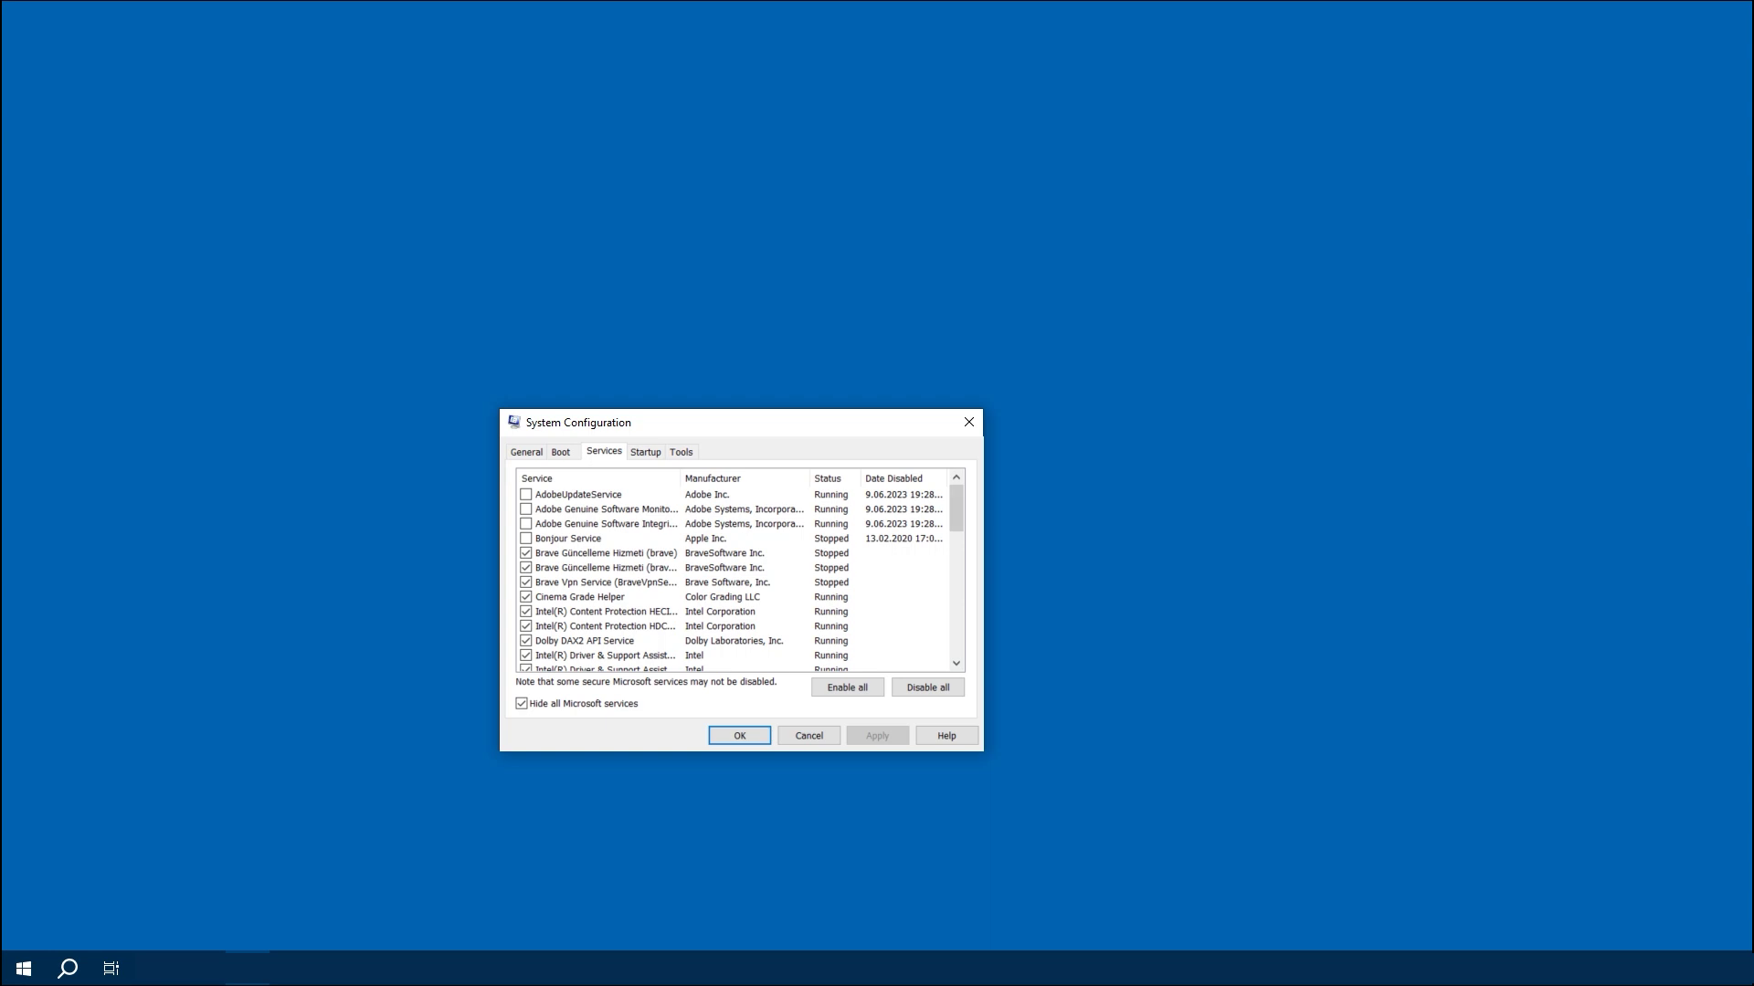
drag(957, 507, 957, 644)
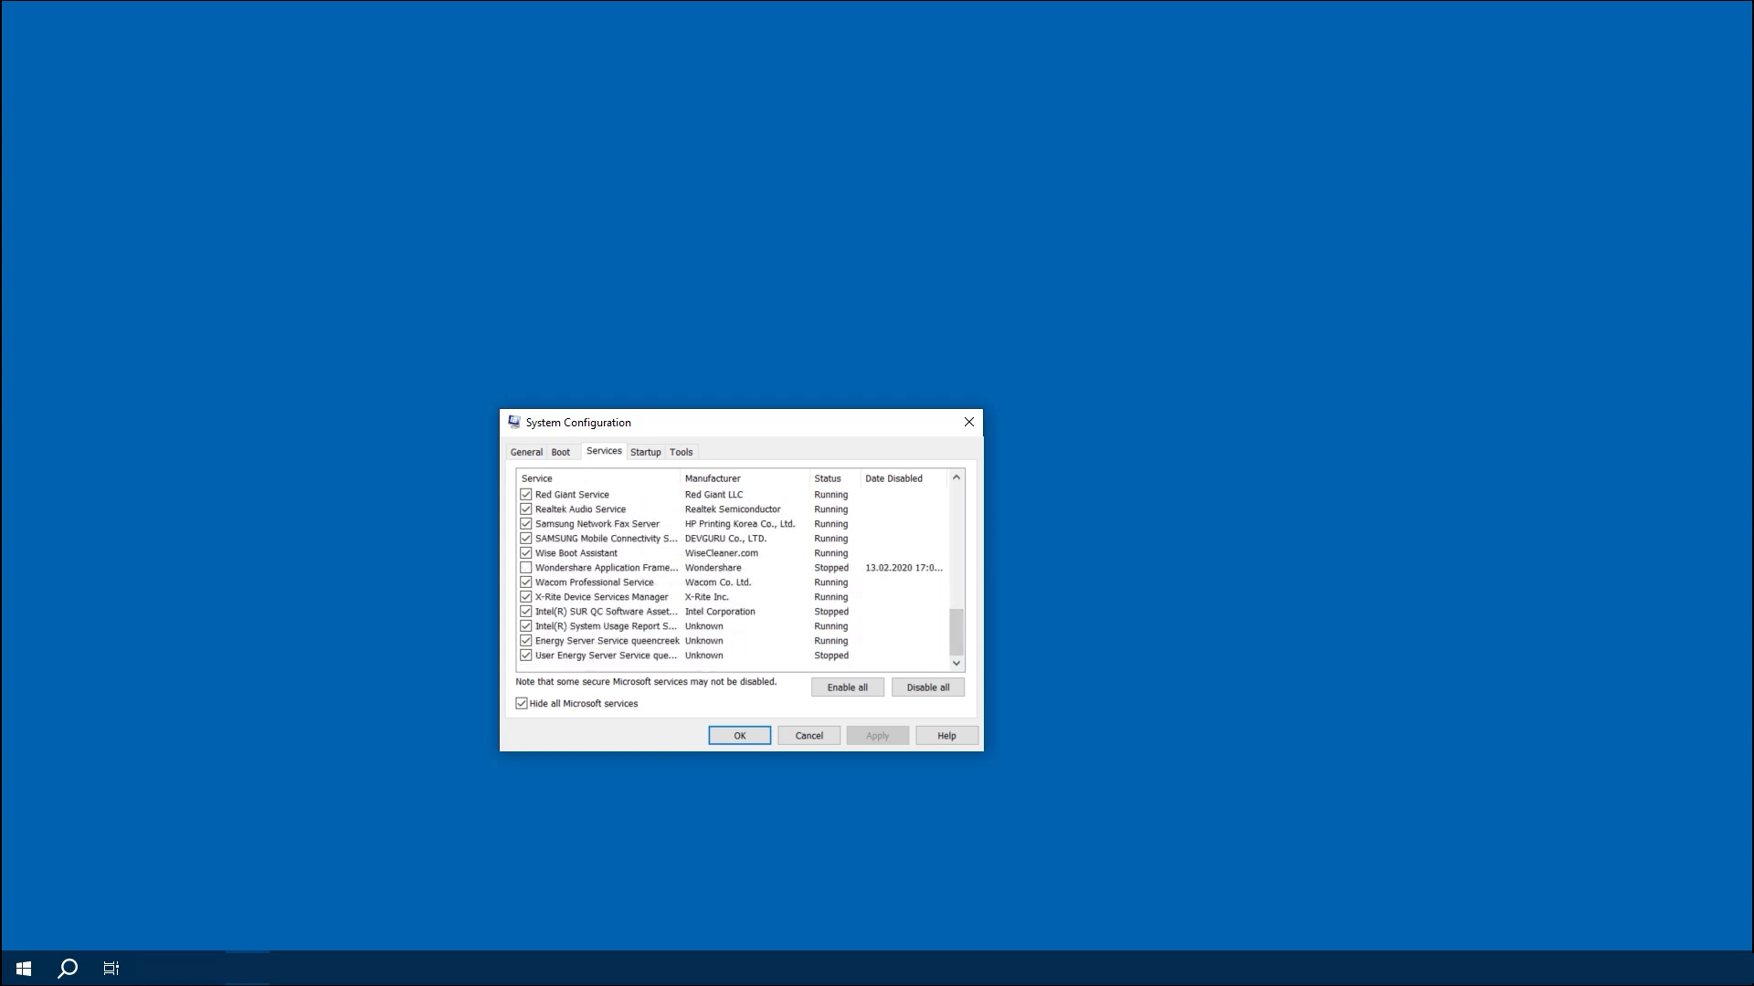
drag(957, 638, 957, 621)
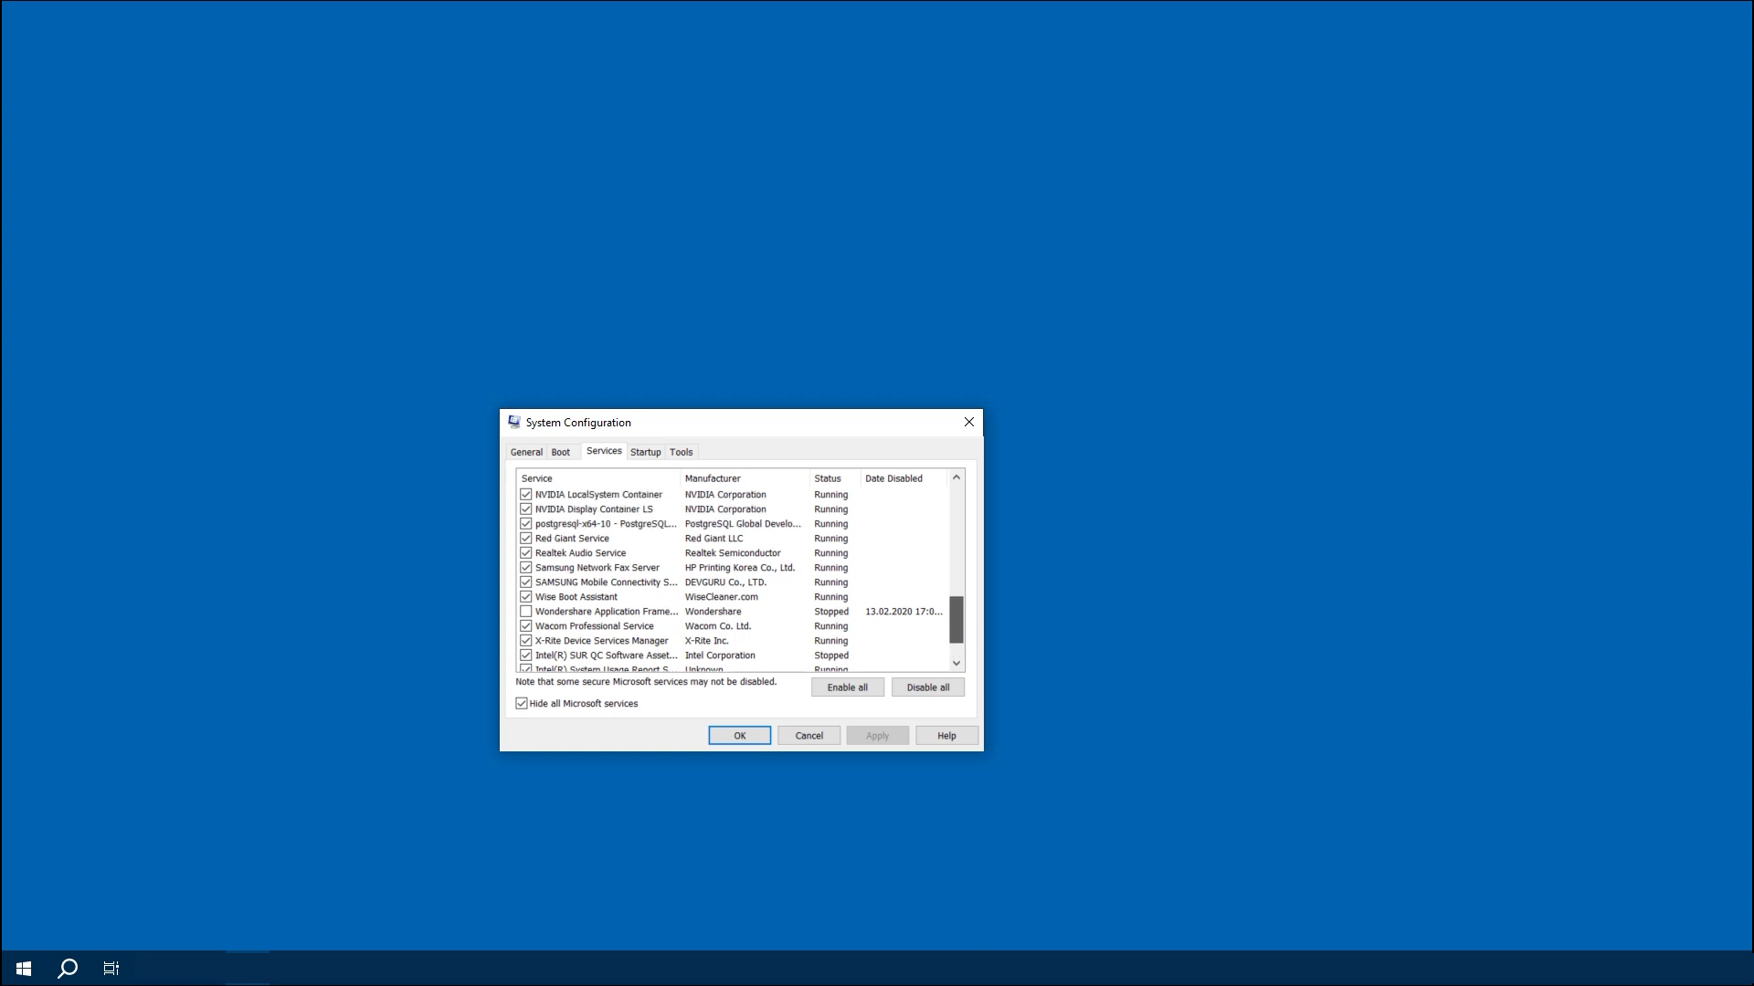
drag(957, 620, 957, 510)
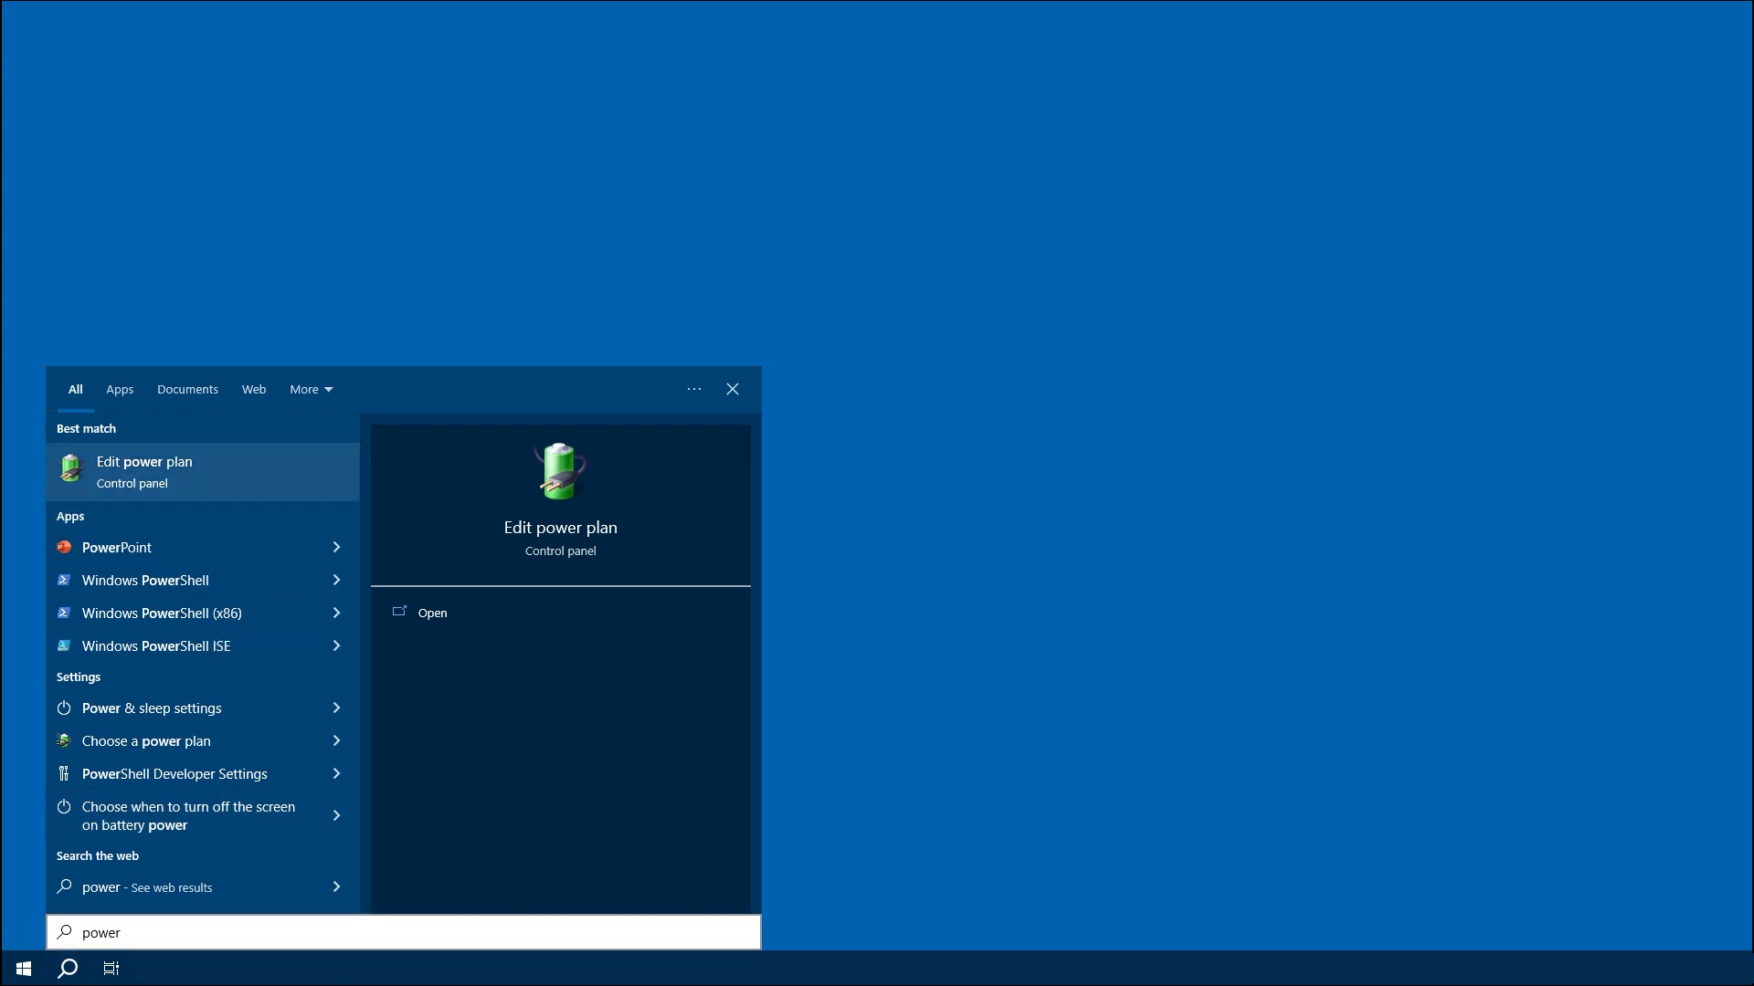
Open the High performance plan's settings from Power Options, then its advanced power settings
key(Return)
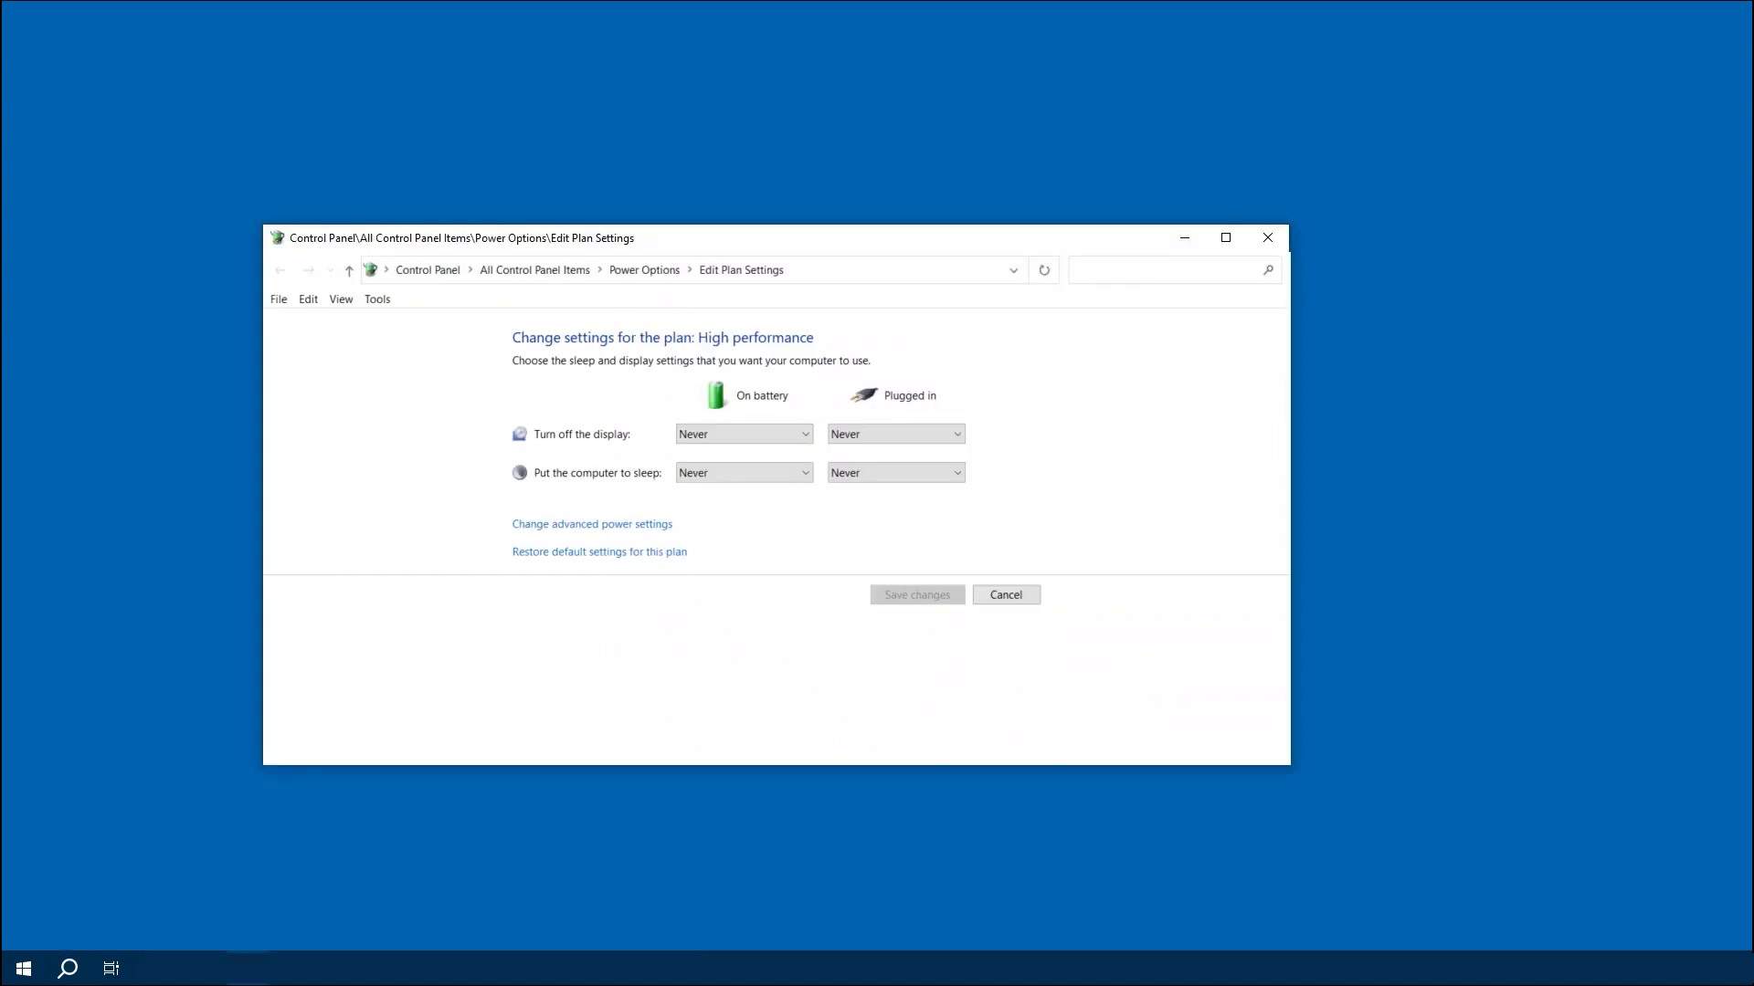
click(643, 270)
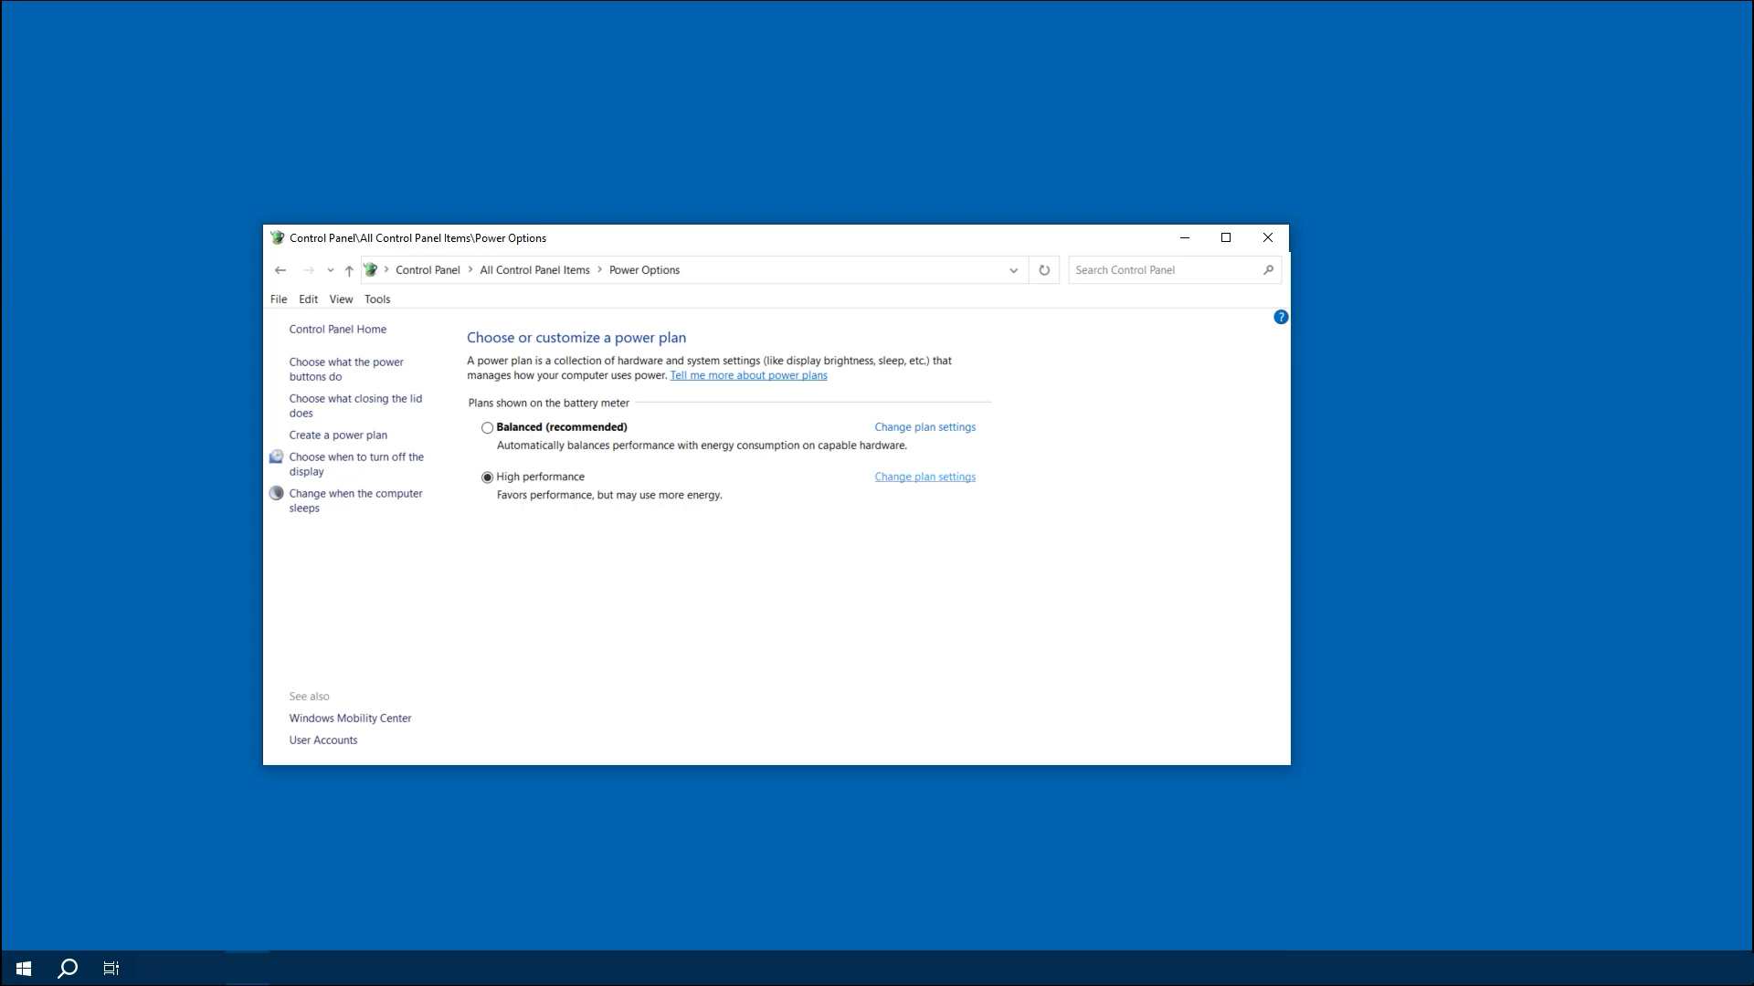
click(925, 477)
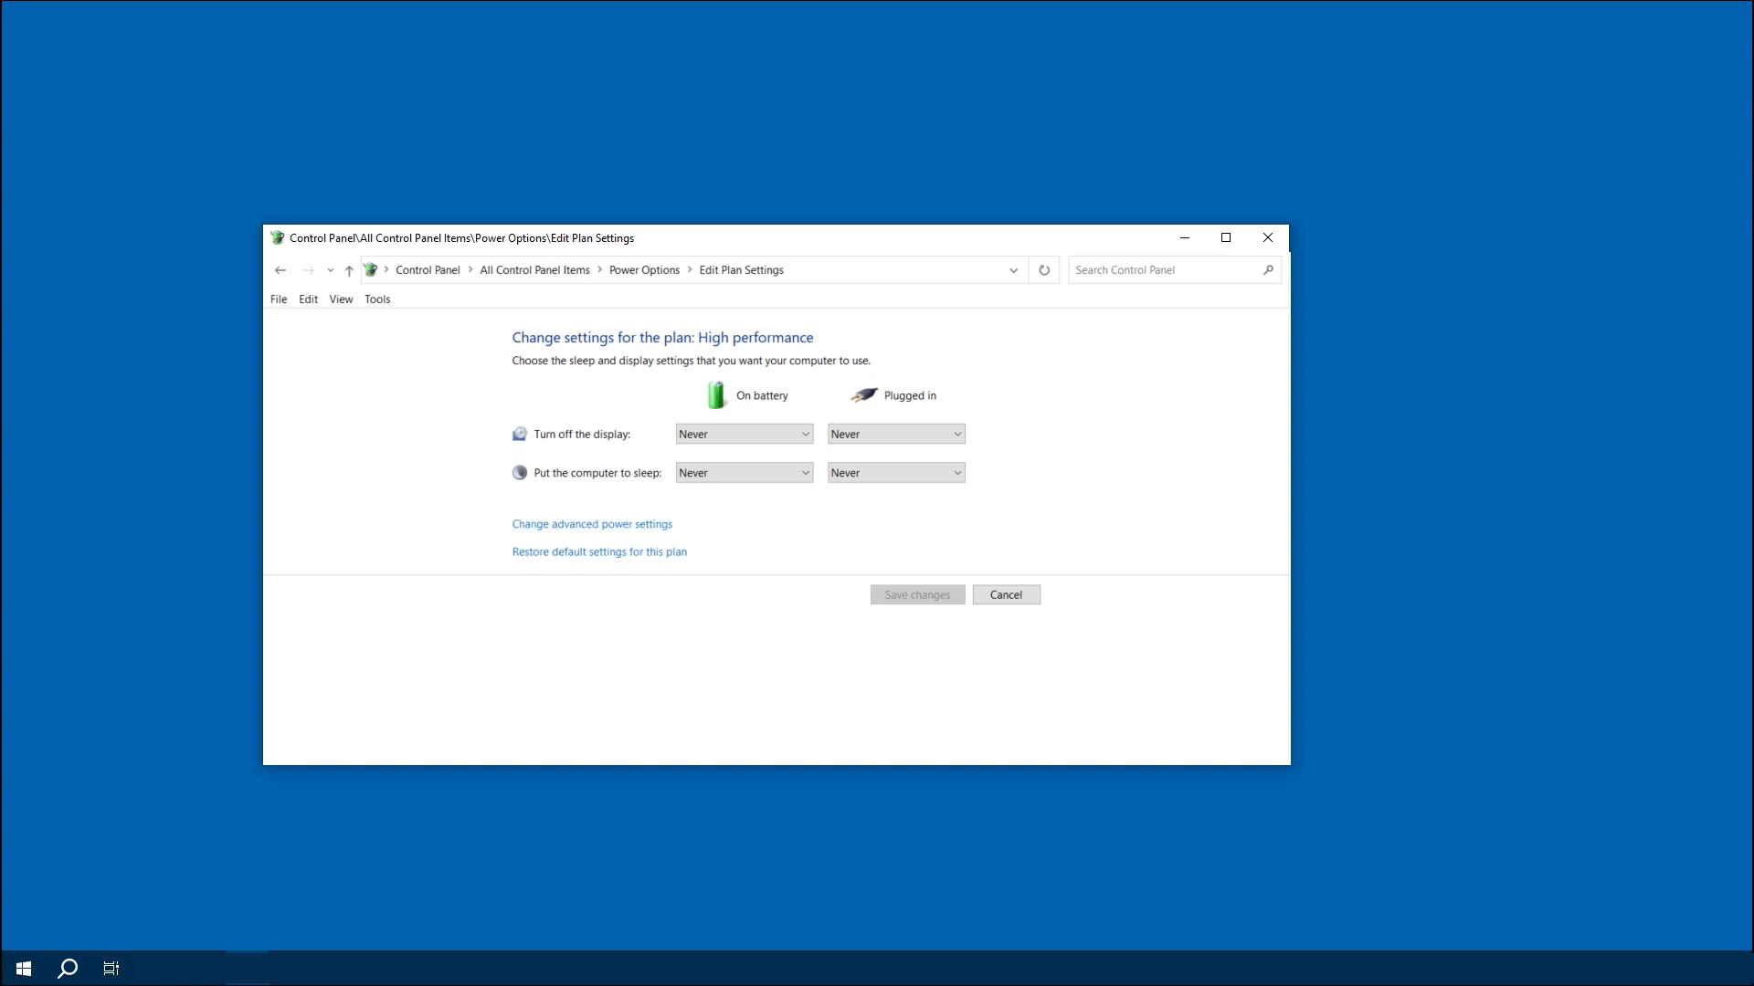
click(591, 524)
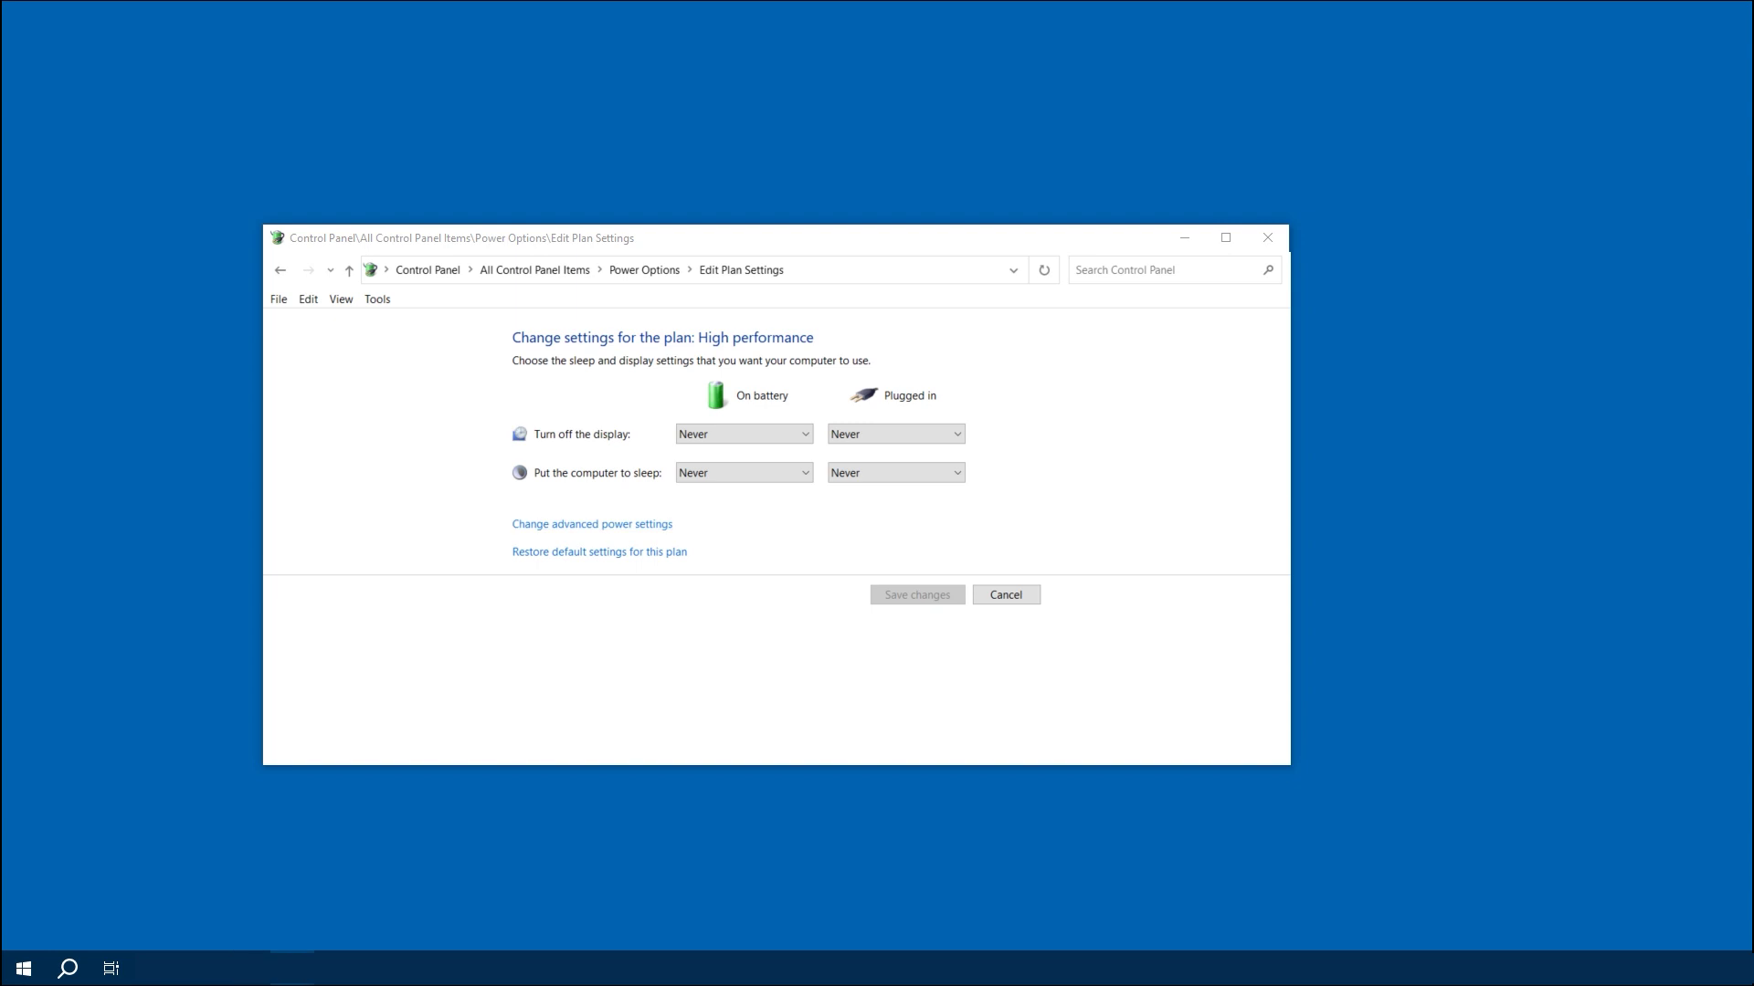
drag(590, 405, 712, 348)
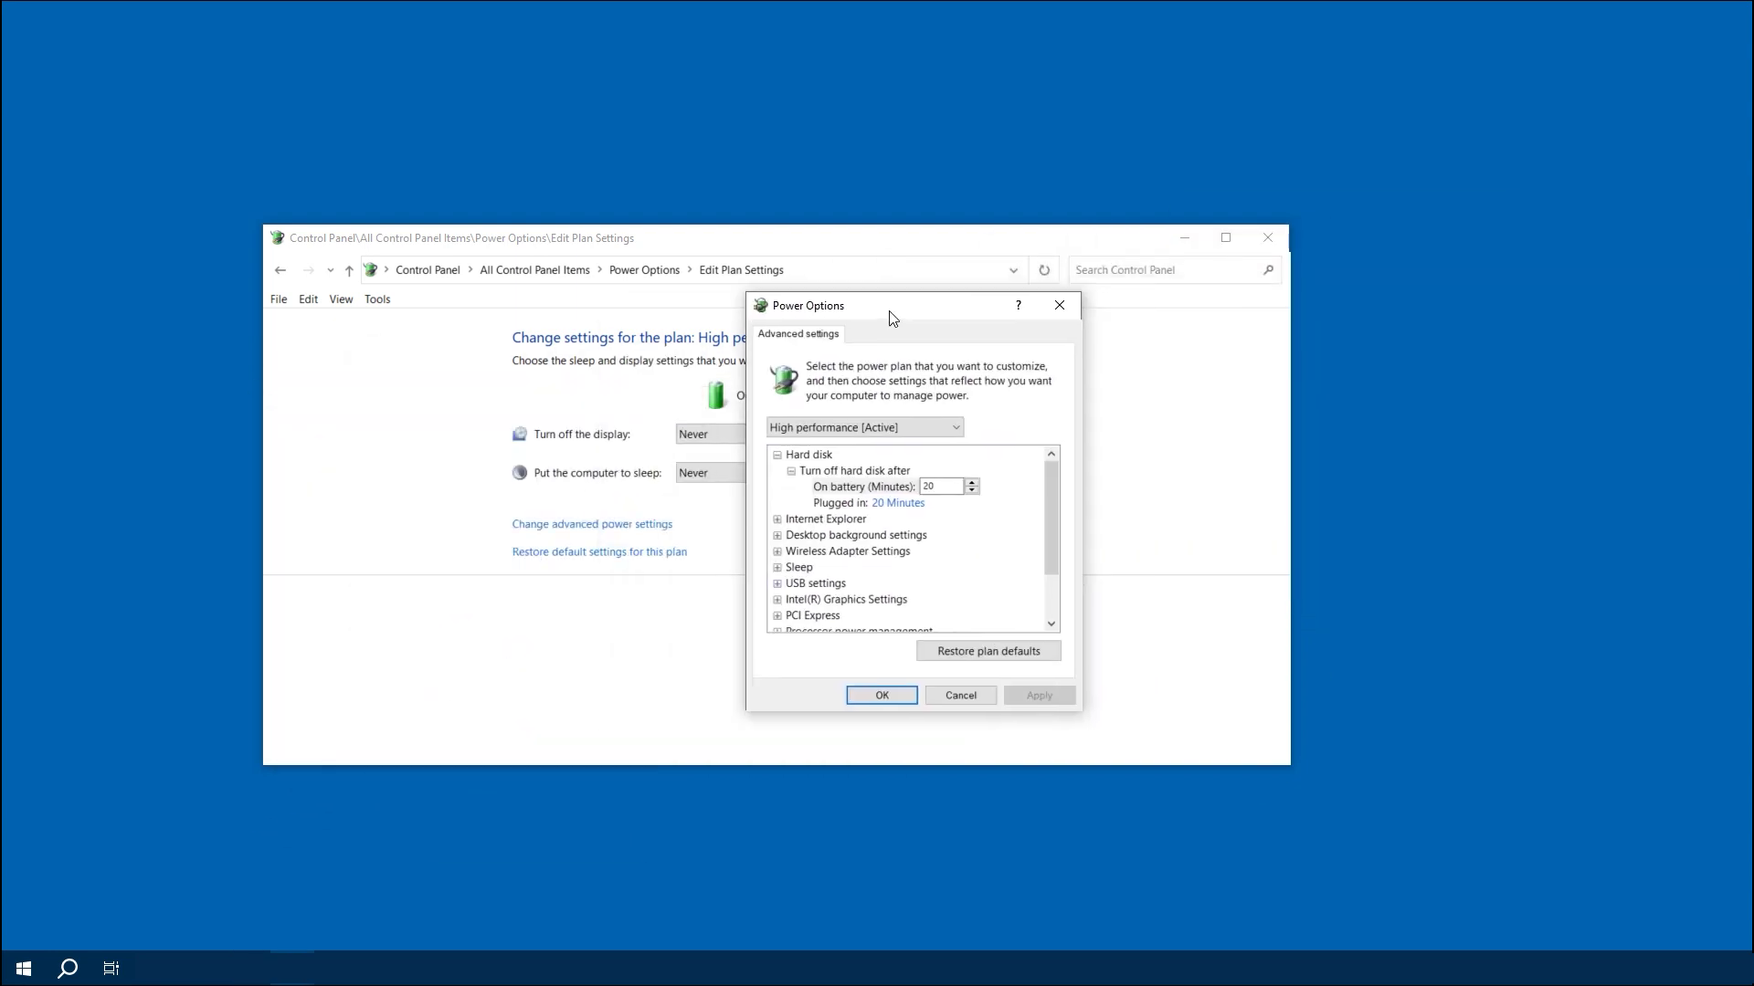
click(668, 470)
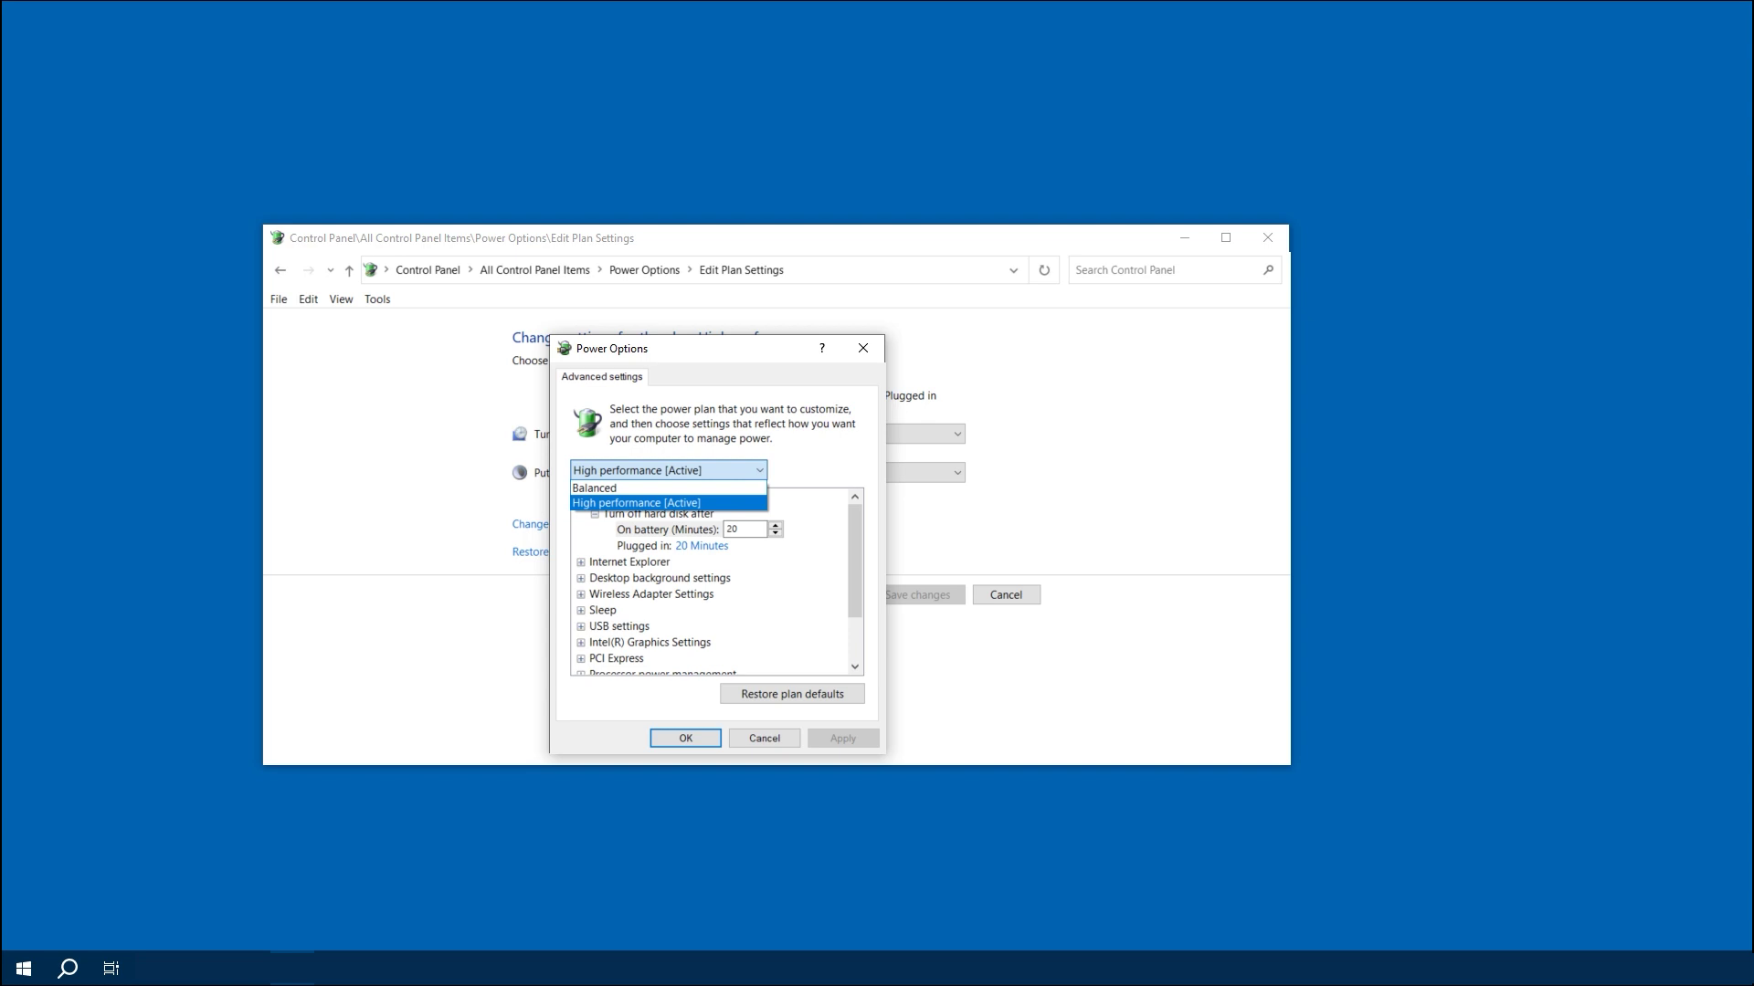
click(668, 504)
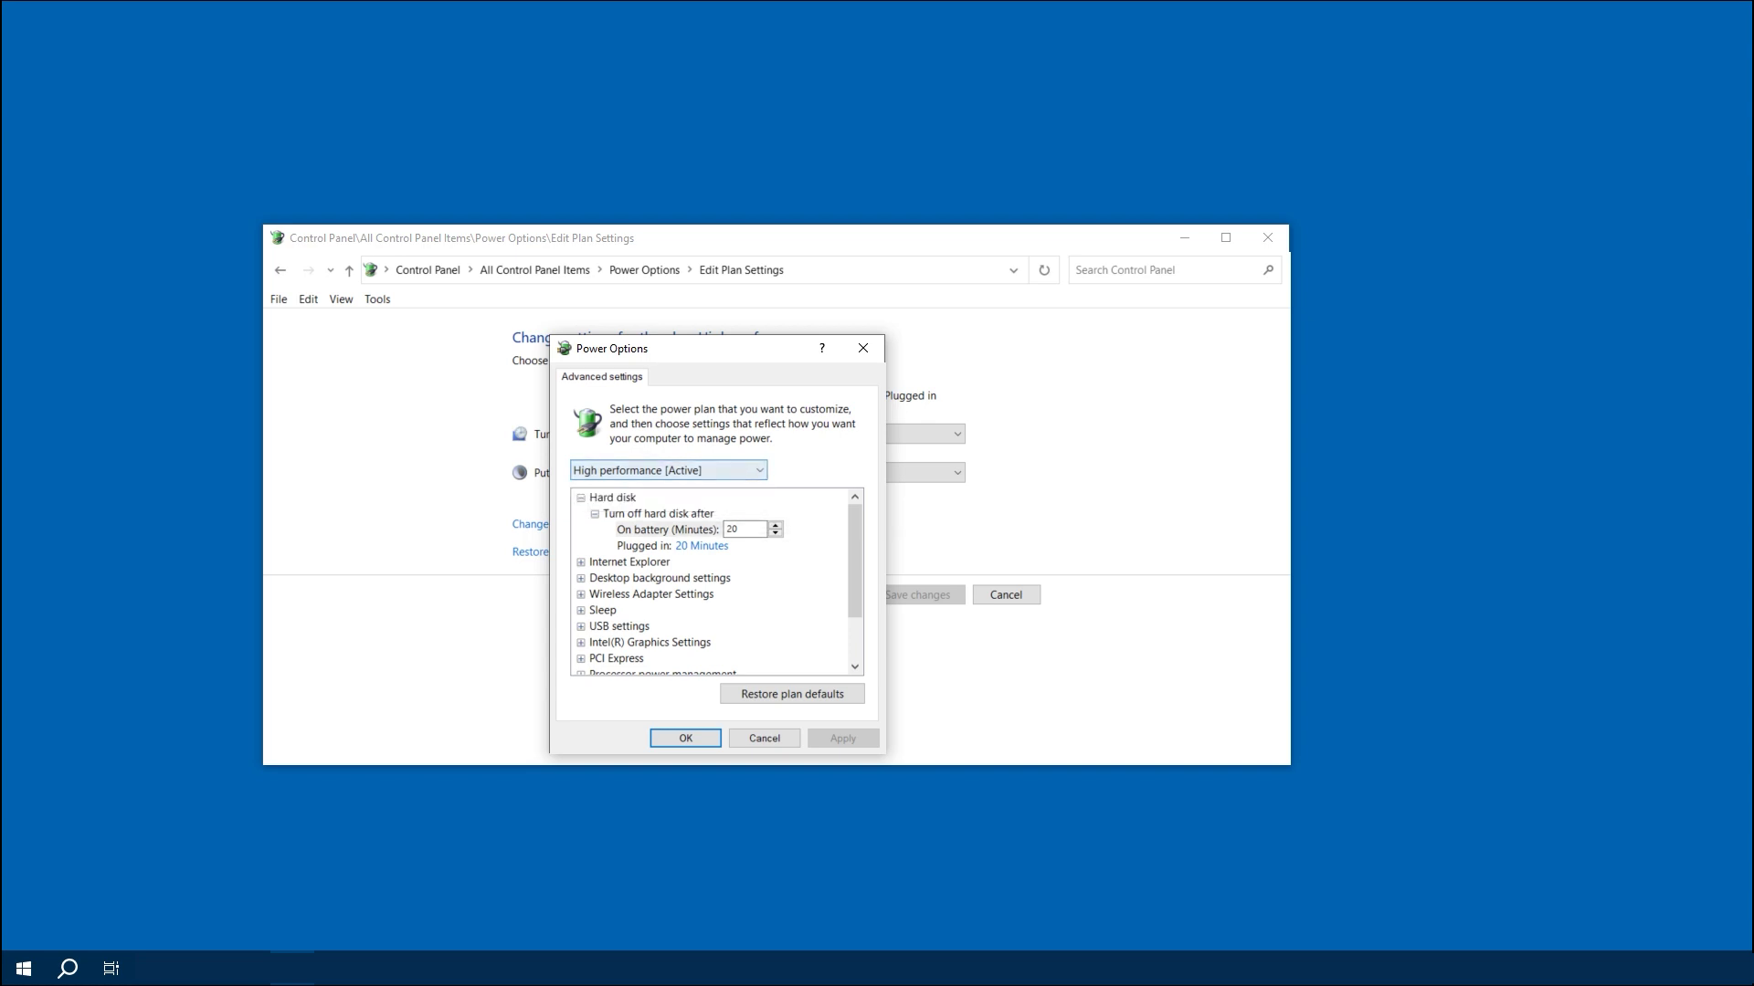
scroll(713, 576, down, 5)
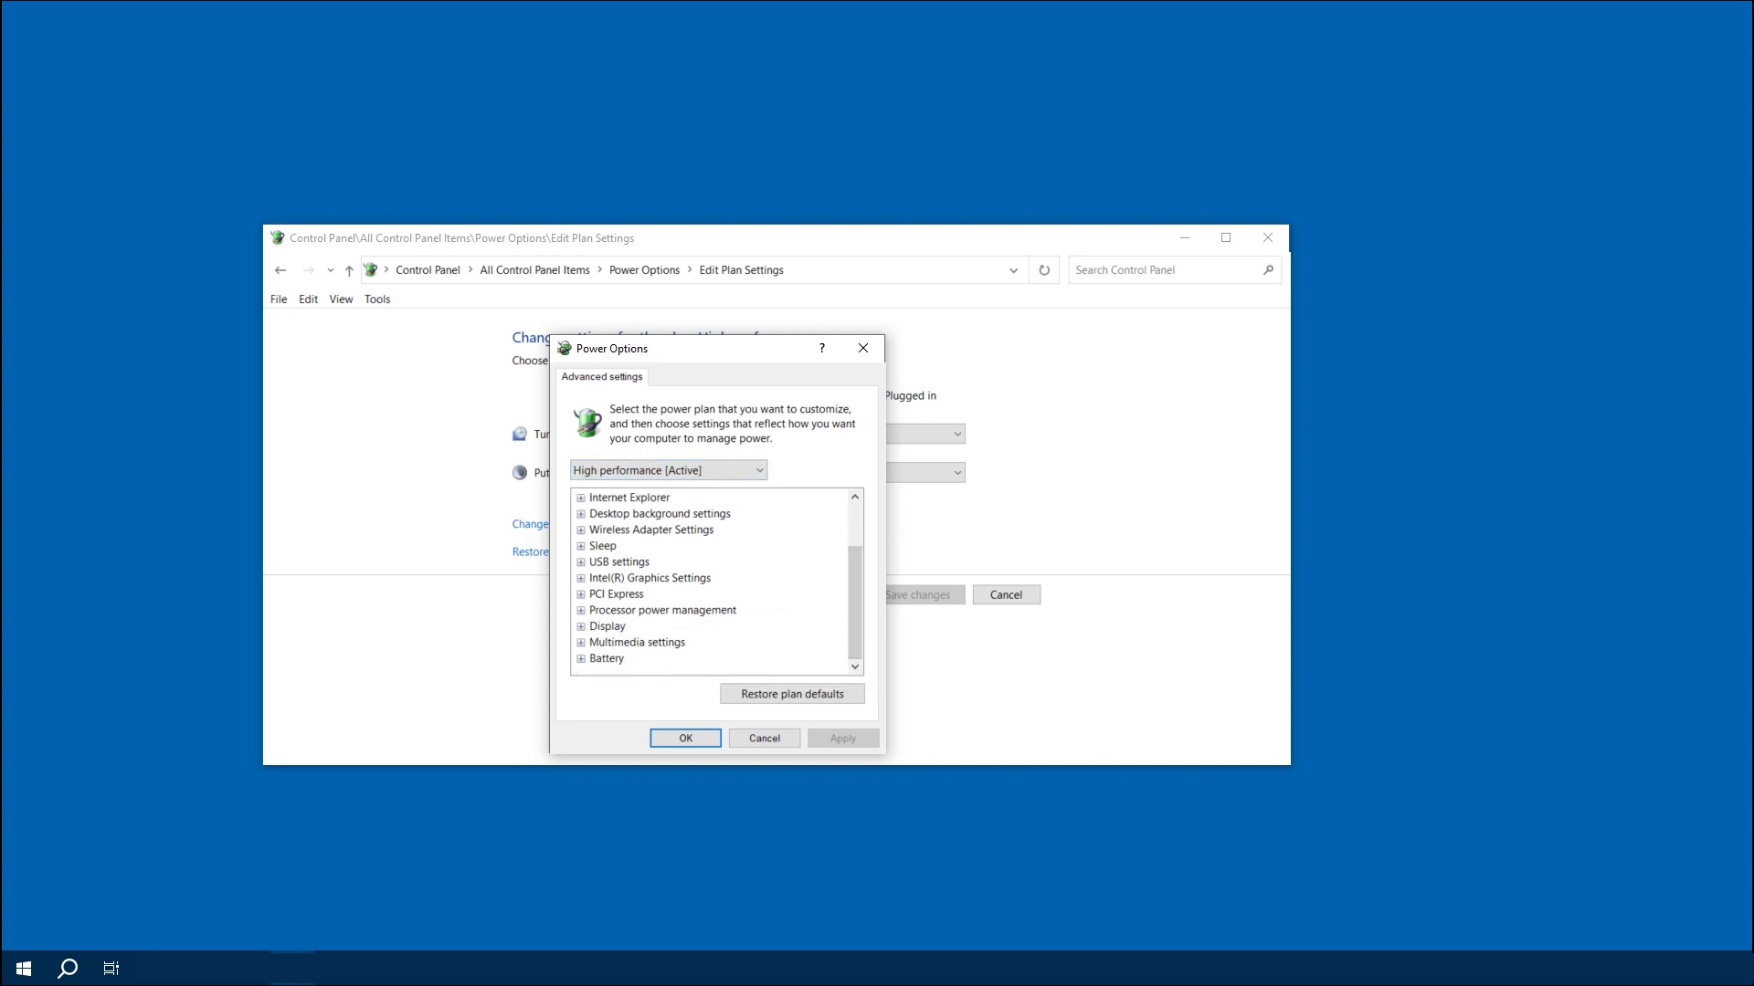
click(580, 610)
click(595, 626)
scroll(713, 575, down, 2)
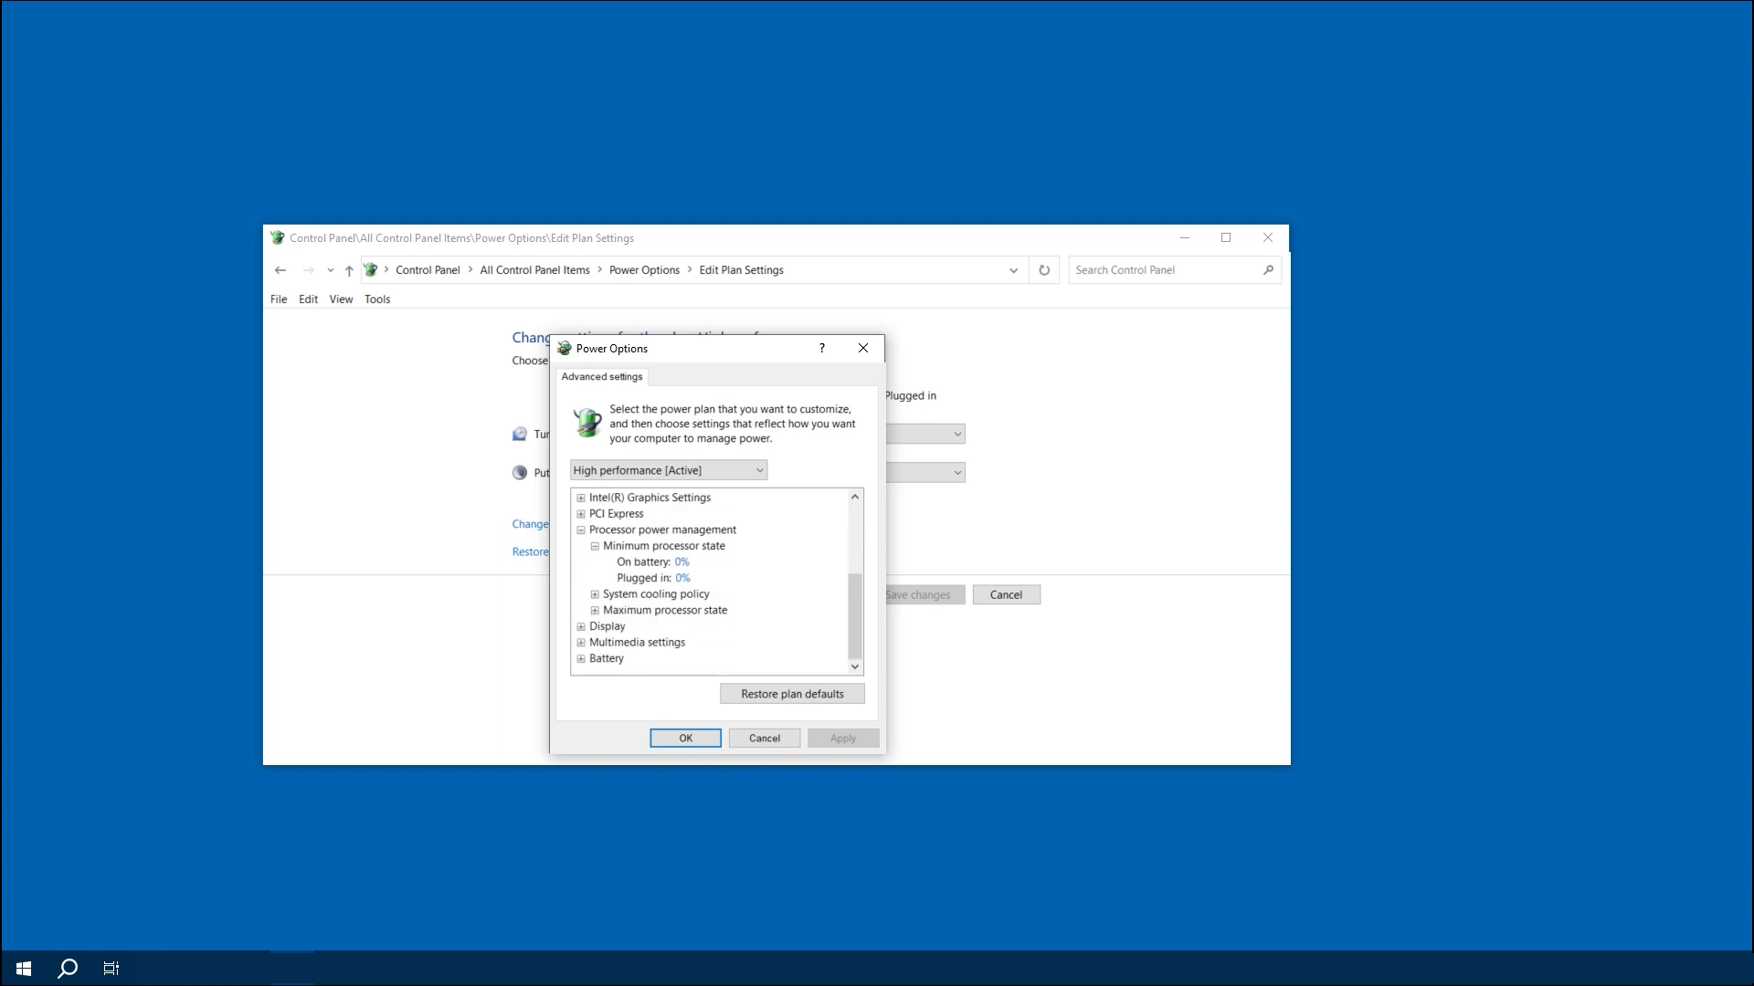
click(682, 562)
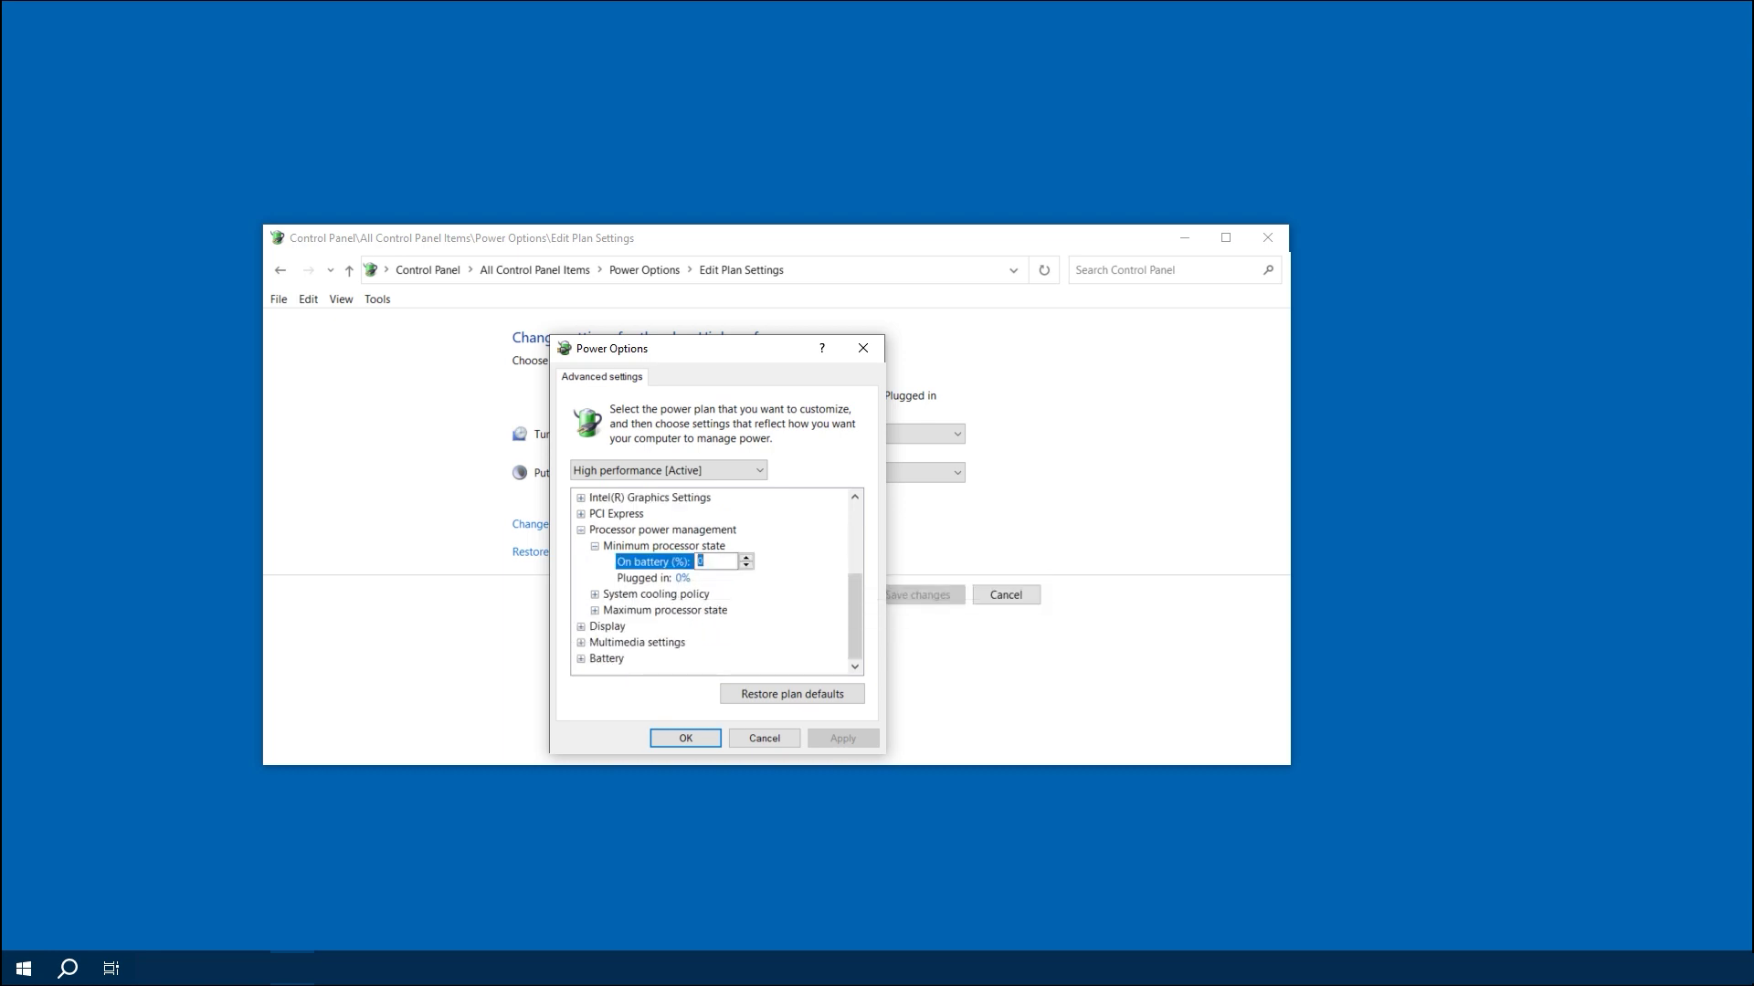
click(681, 578)
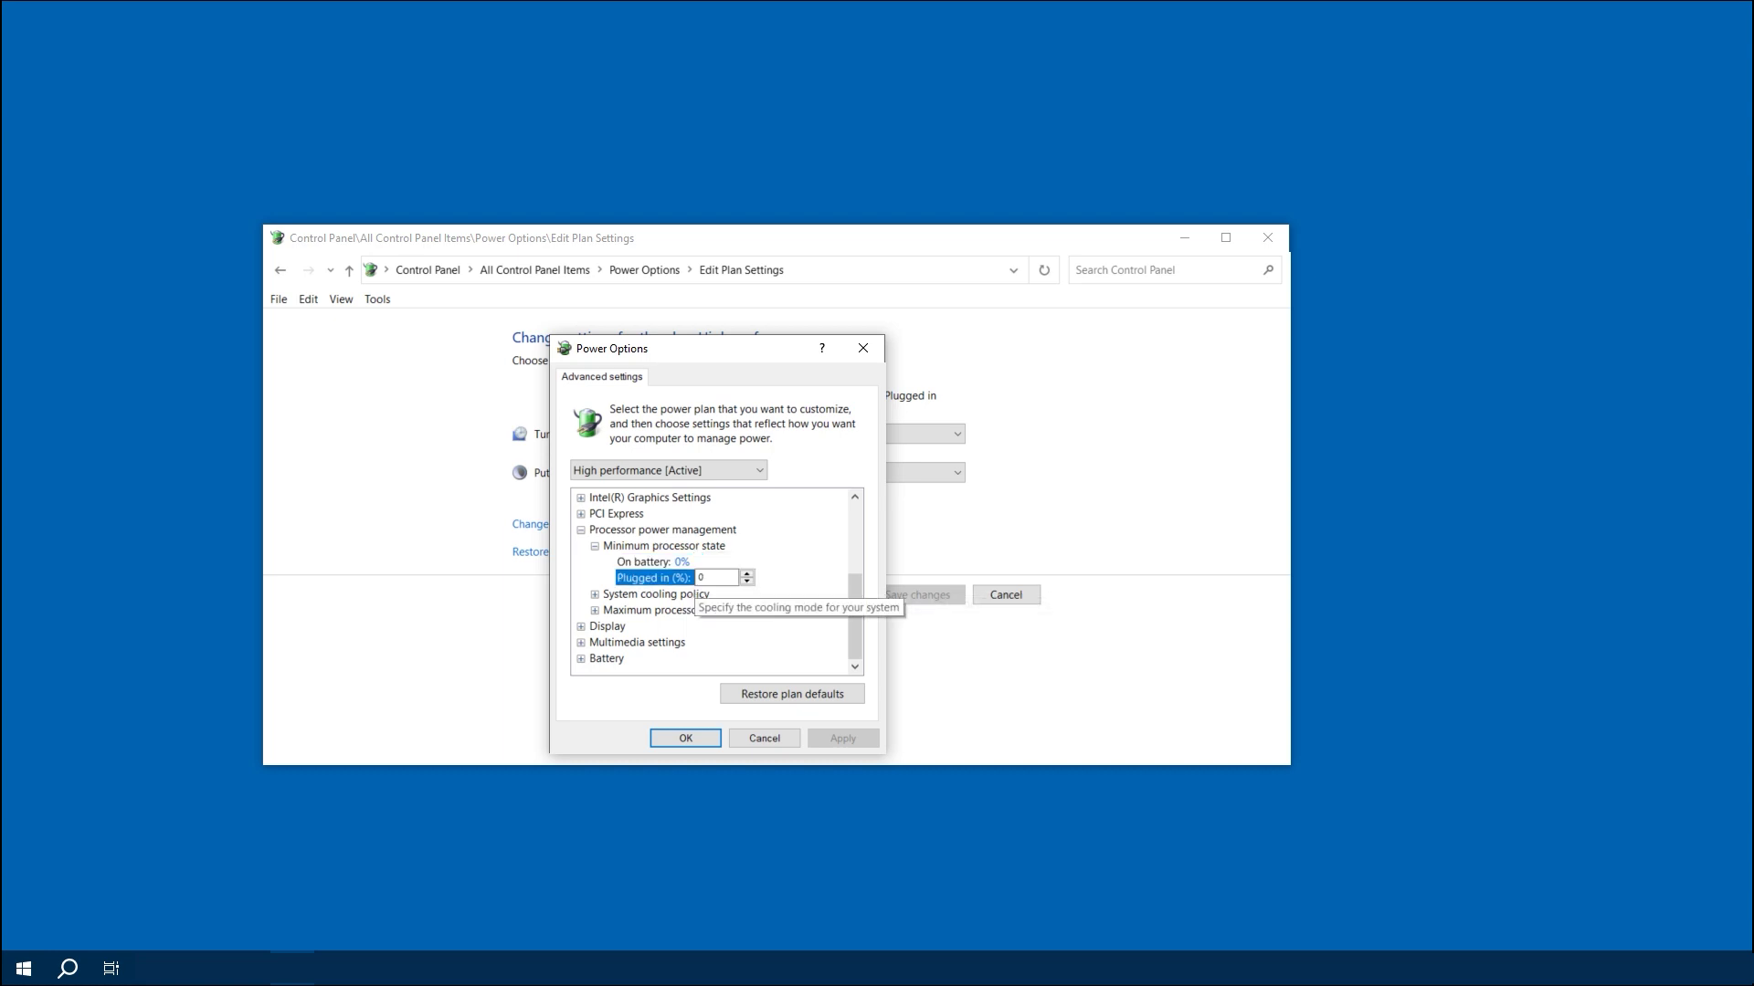
click(594, 610)
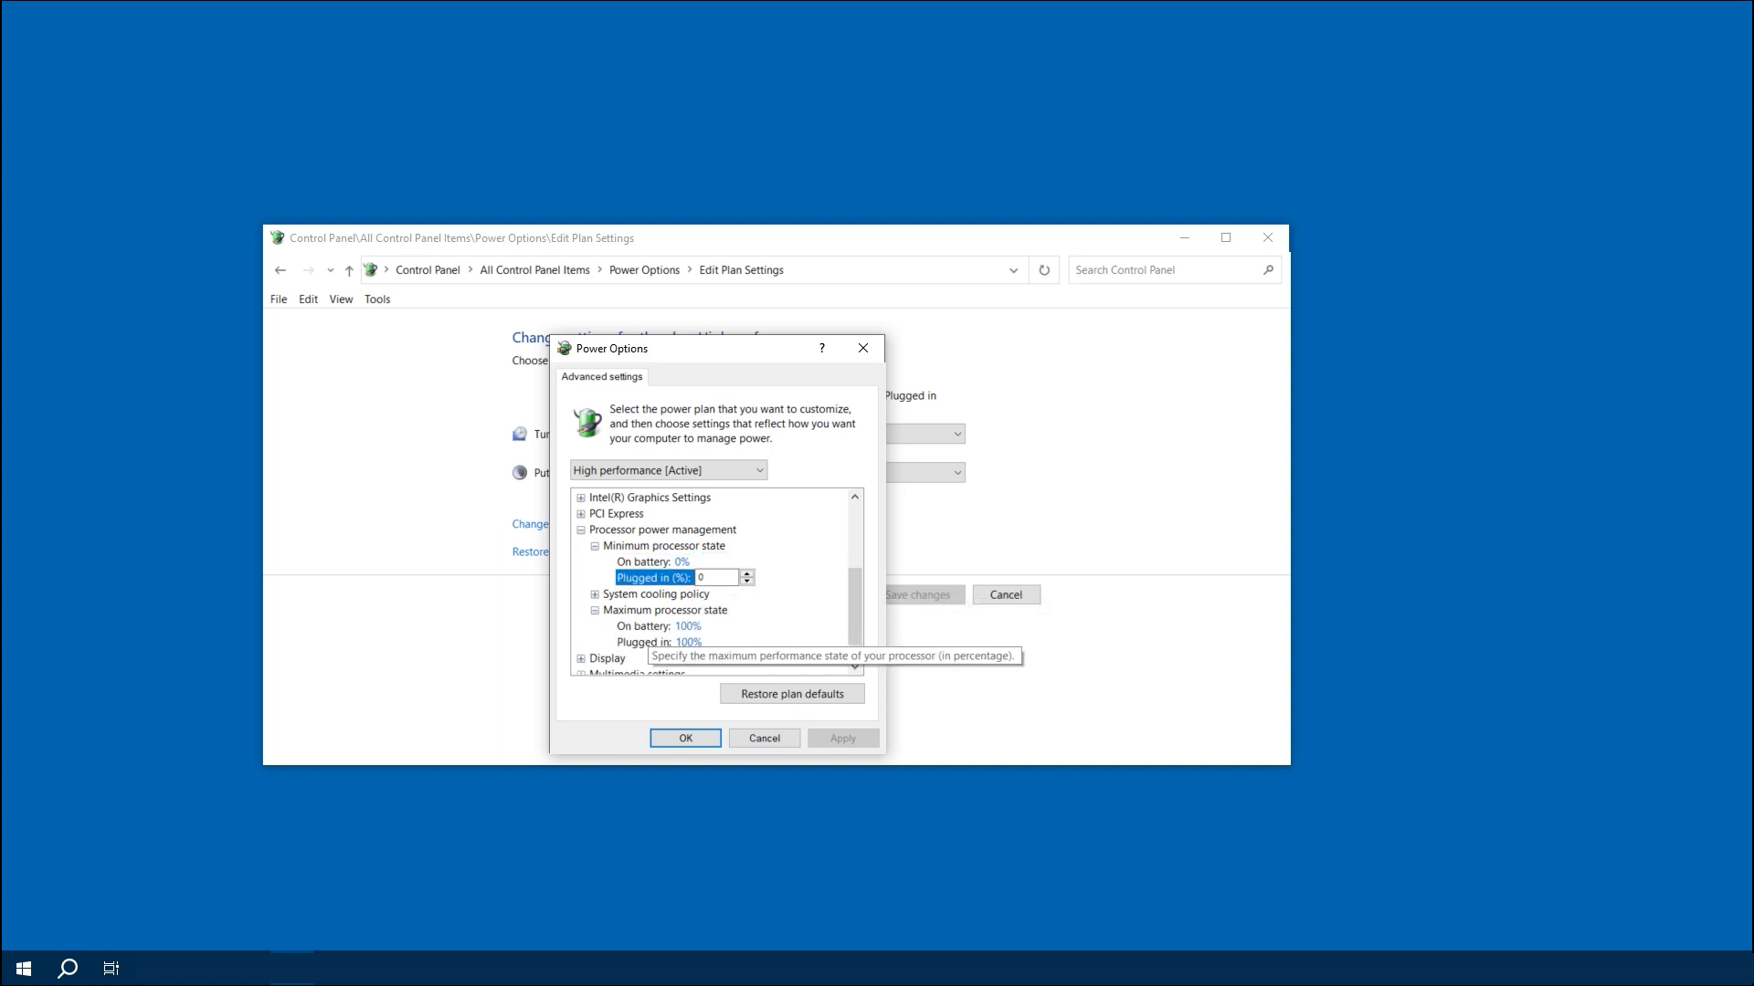
click(681, 626)
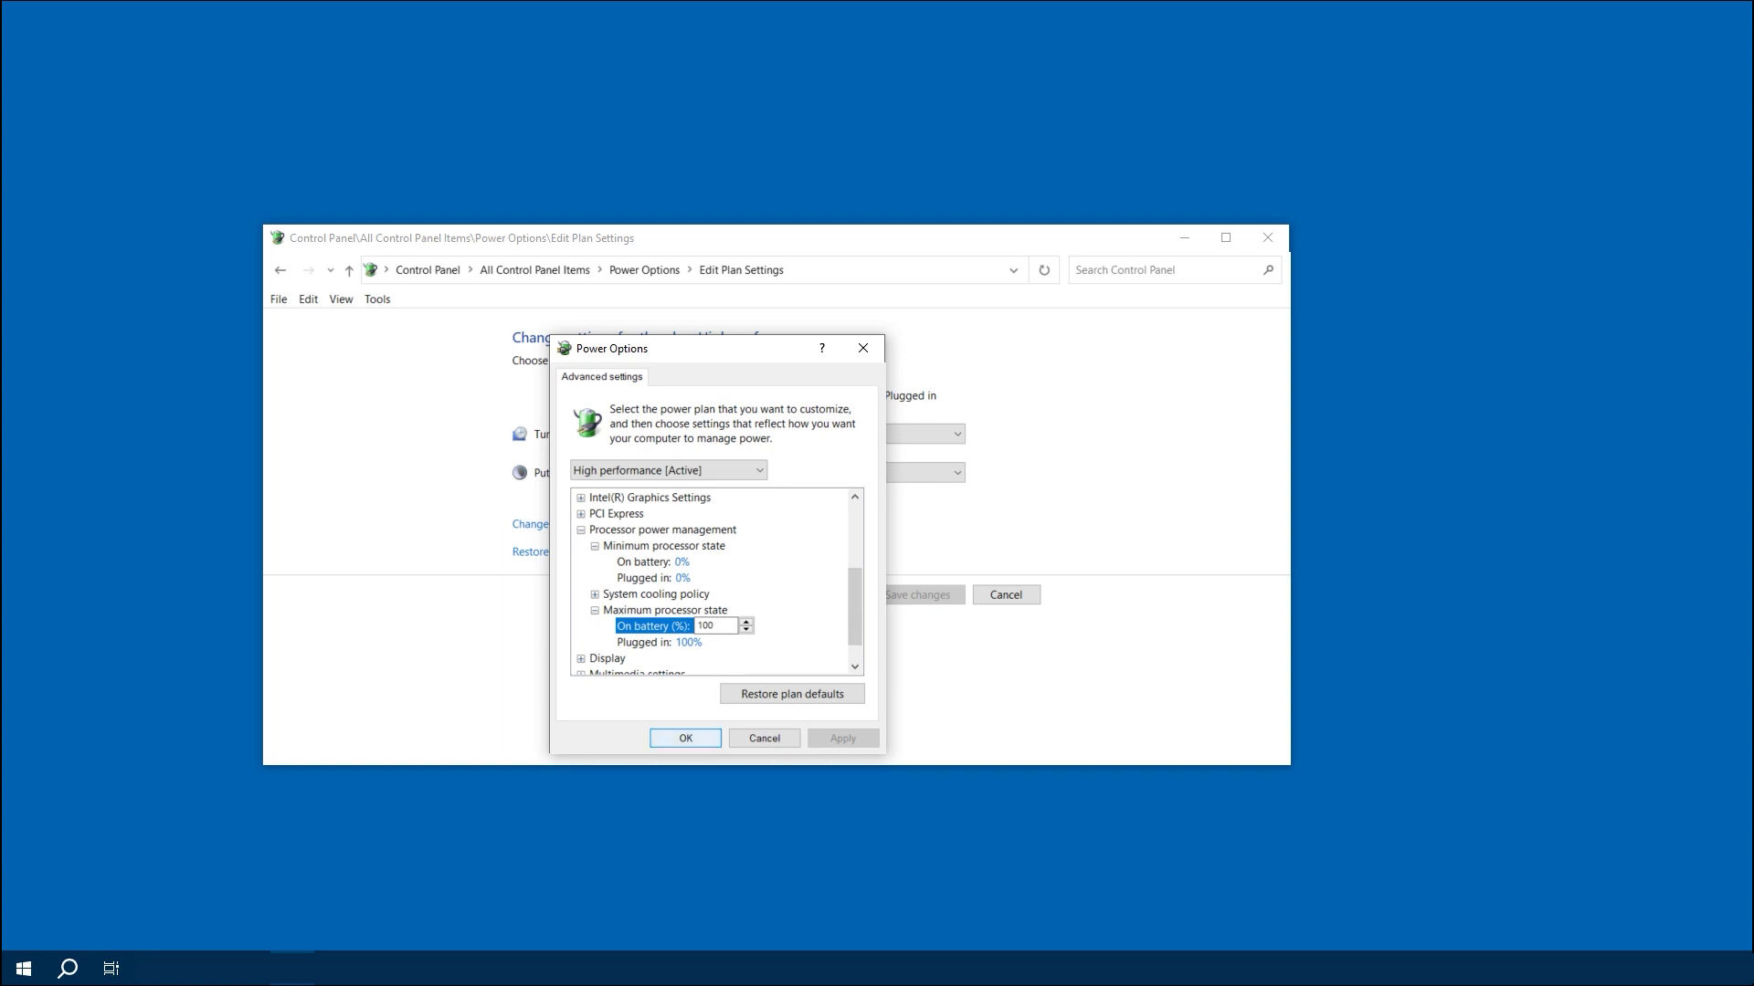
click(687, 642)
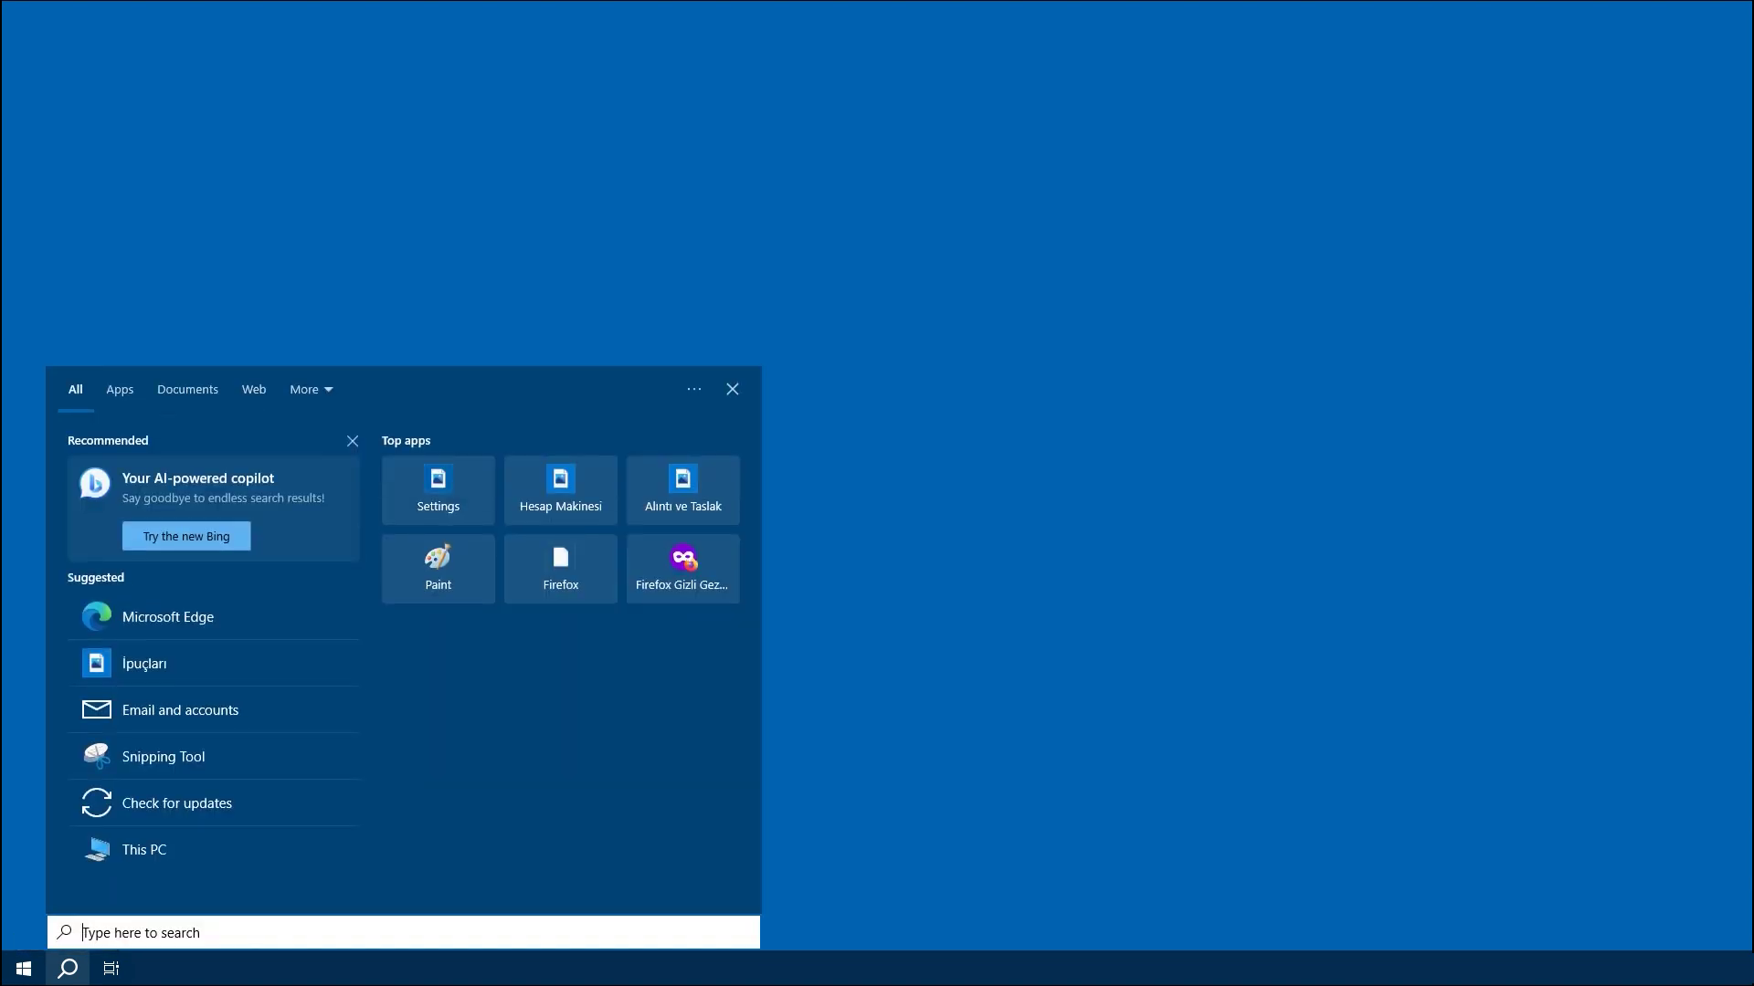
text(service)
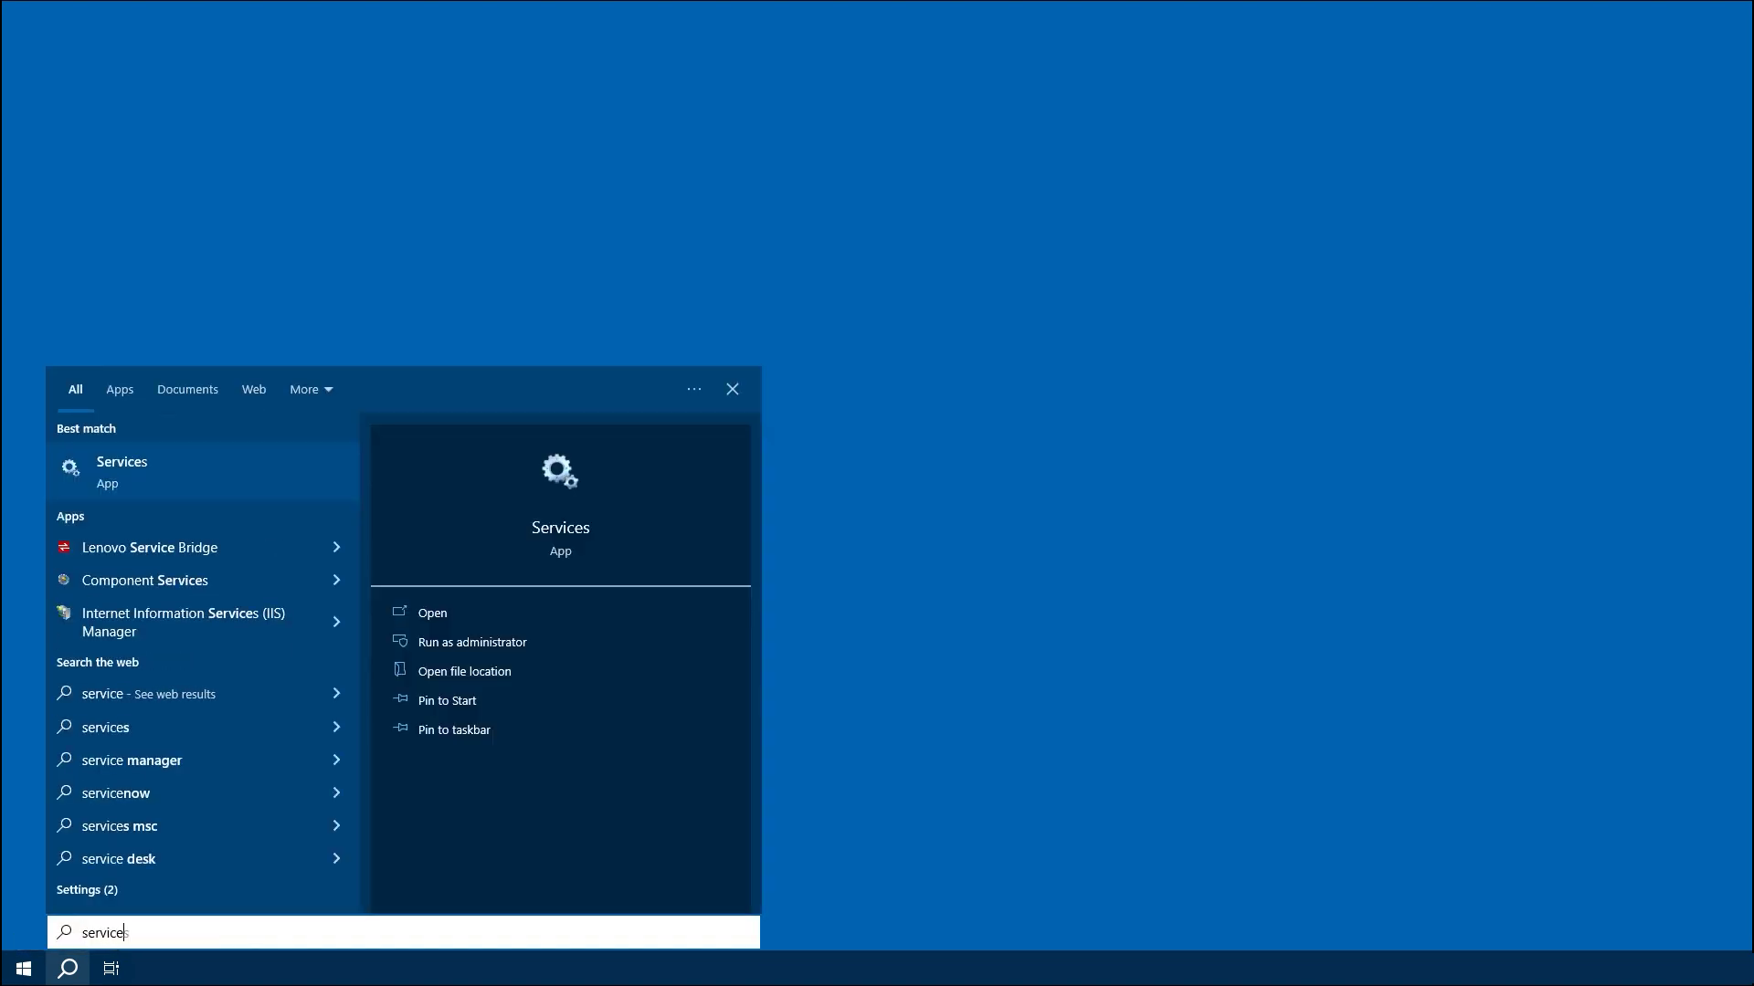
Launch Services and select the Downloaded Maps Manager service
key(Return)
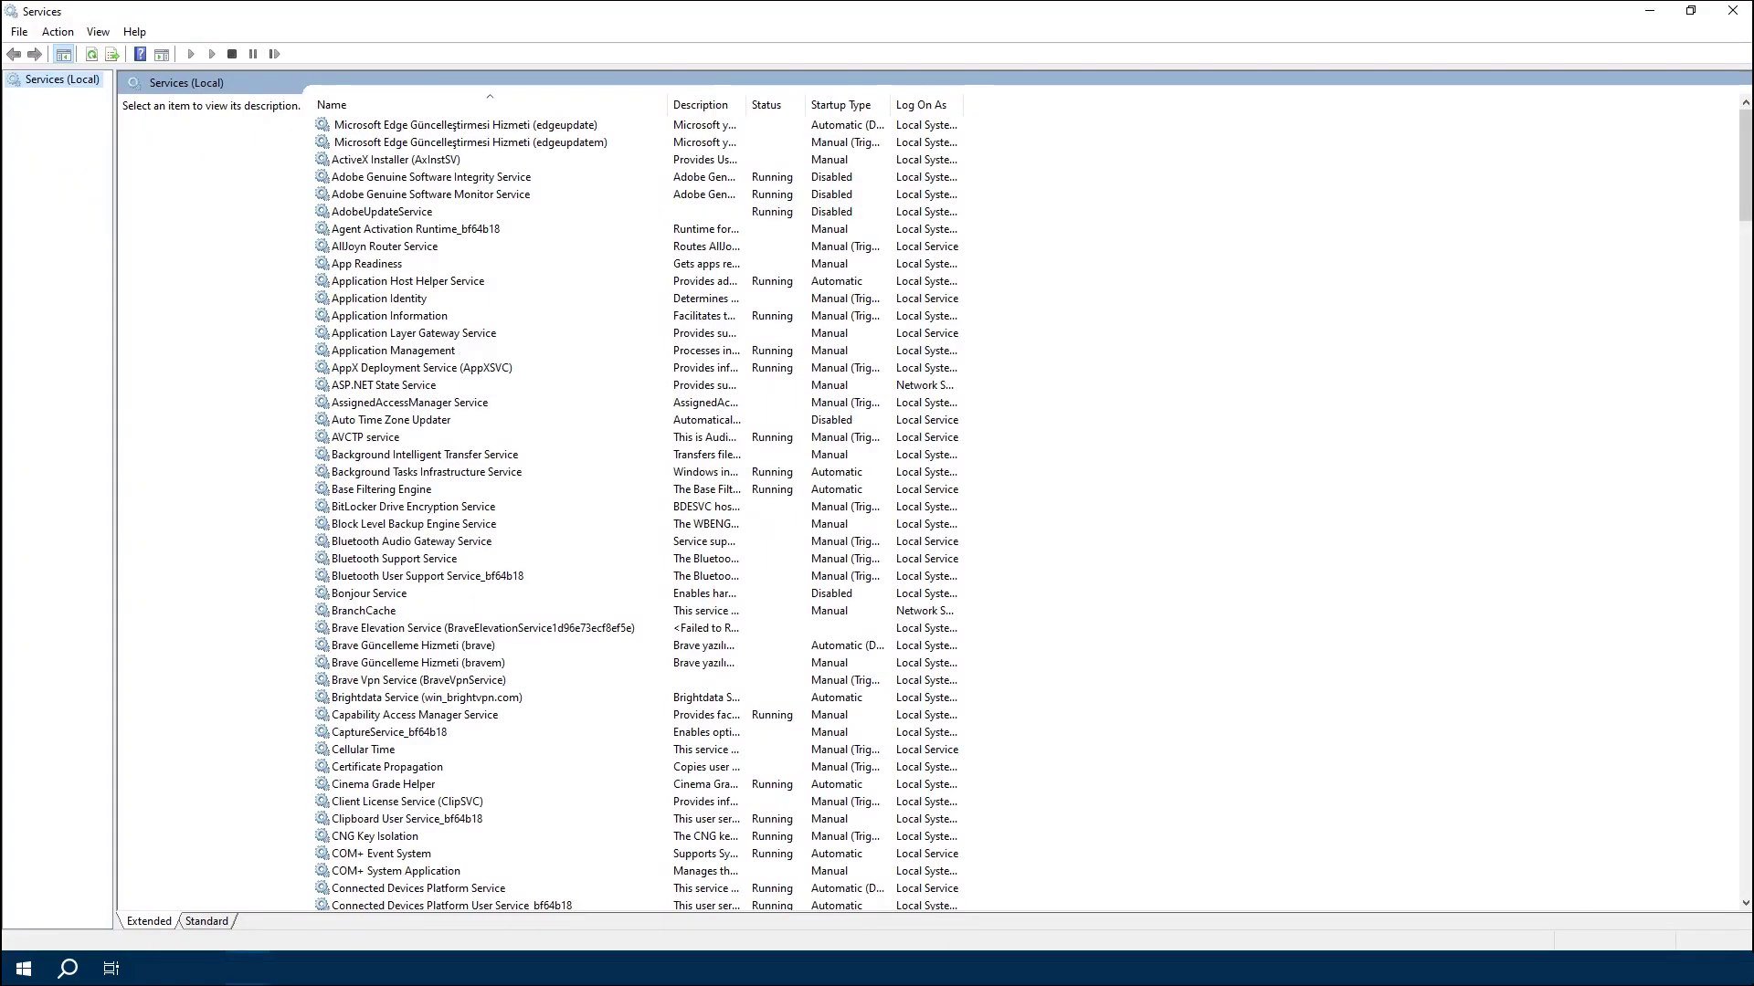
click(365, 438)
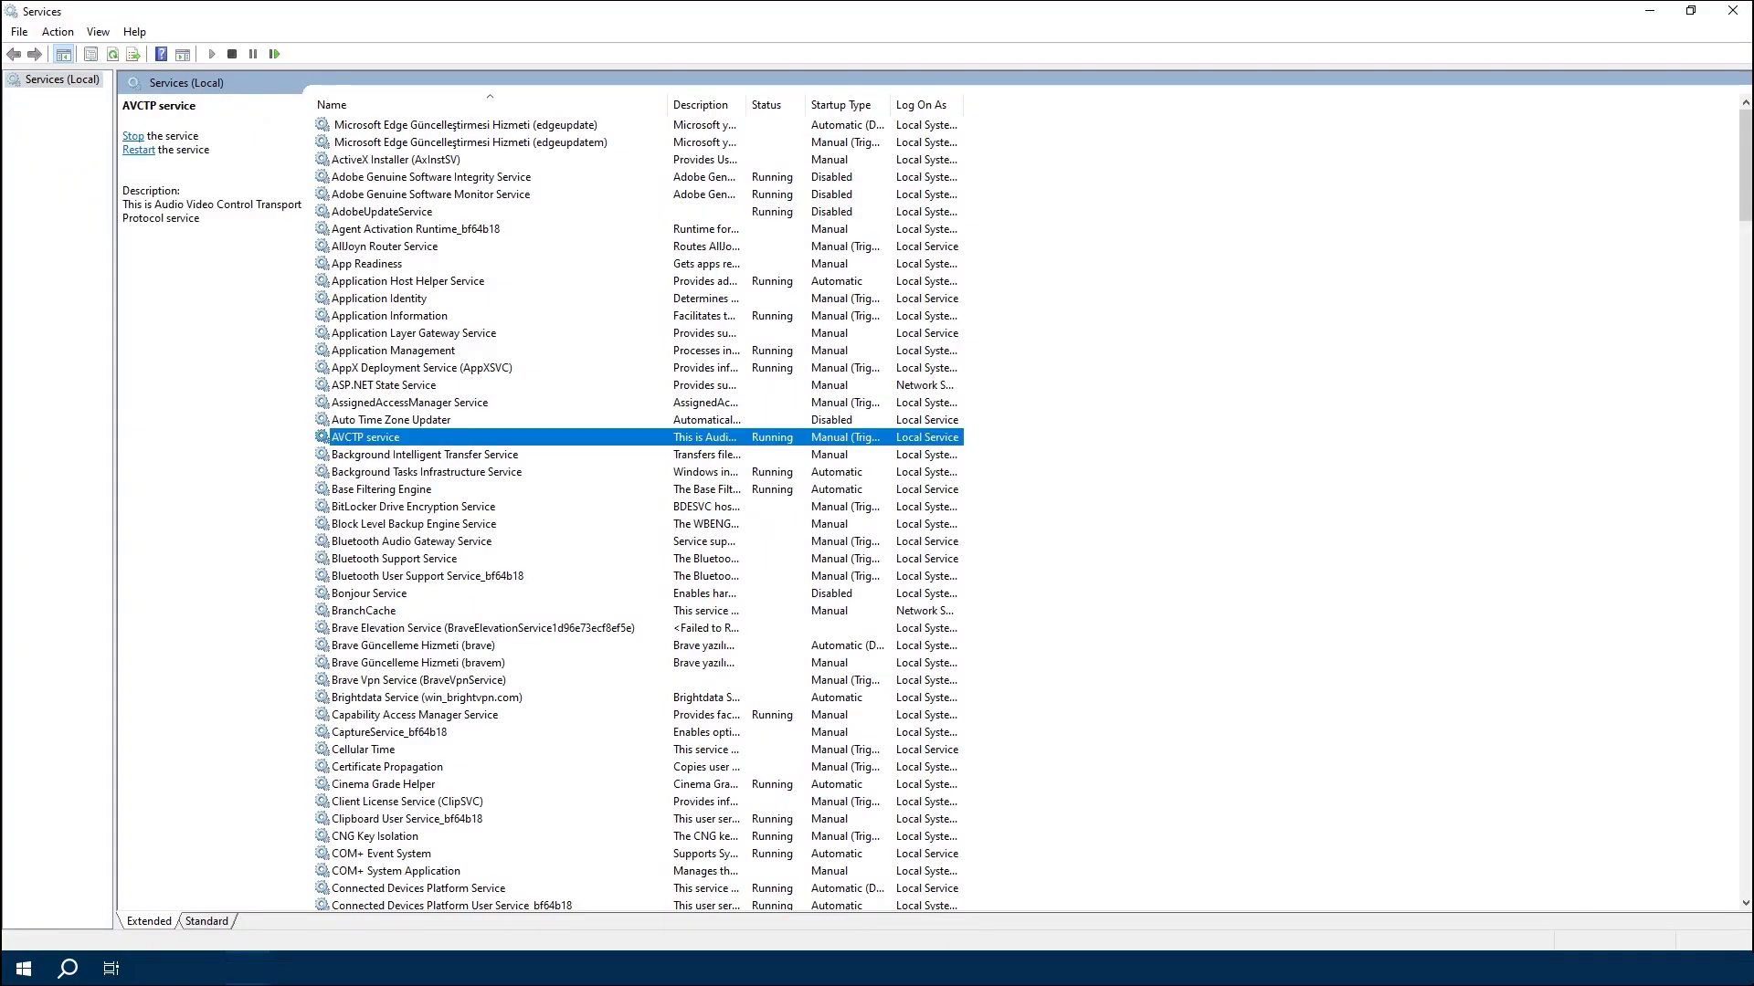
key(d)
key(Down)
key(Down)
key(Down)
key(Down)
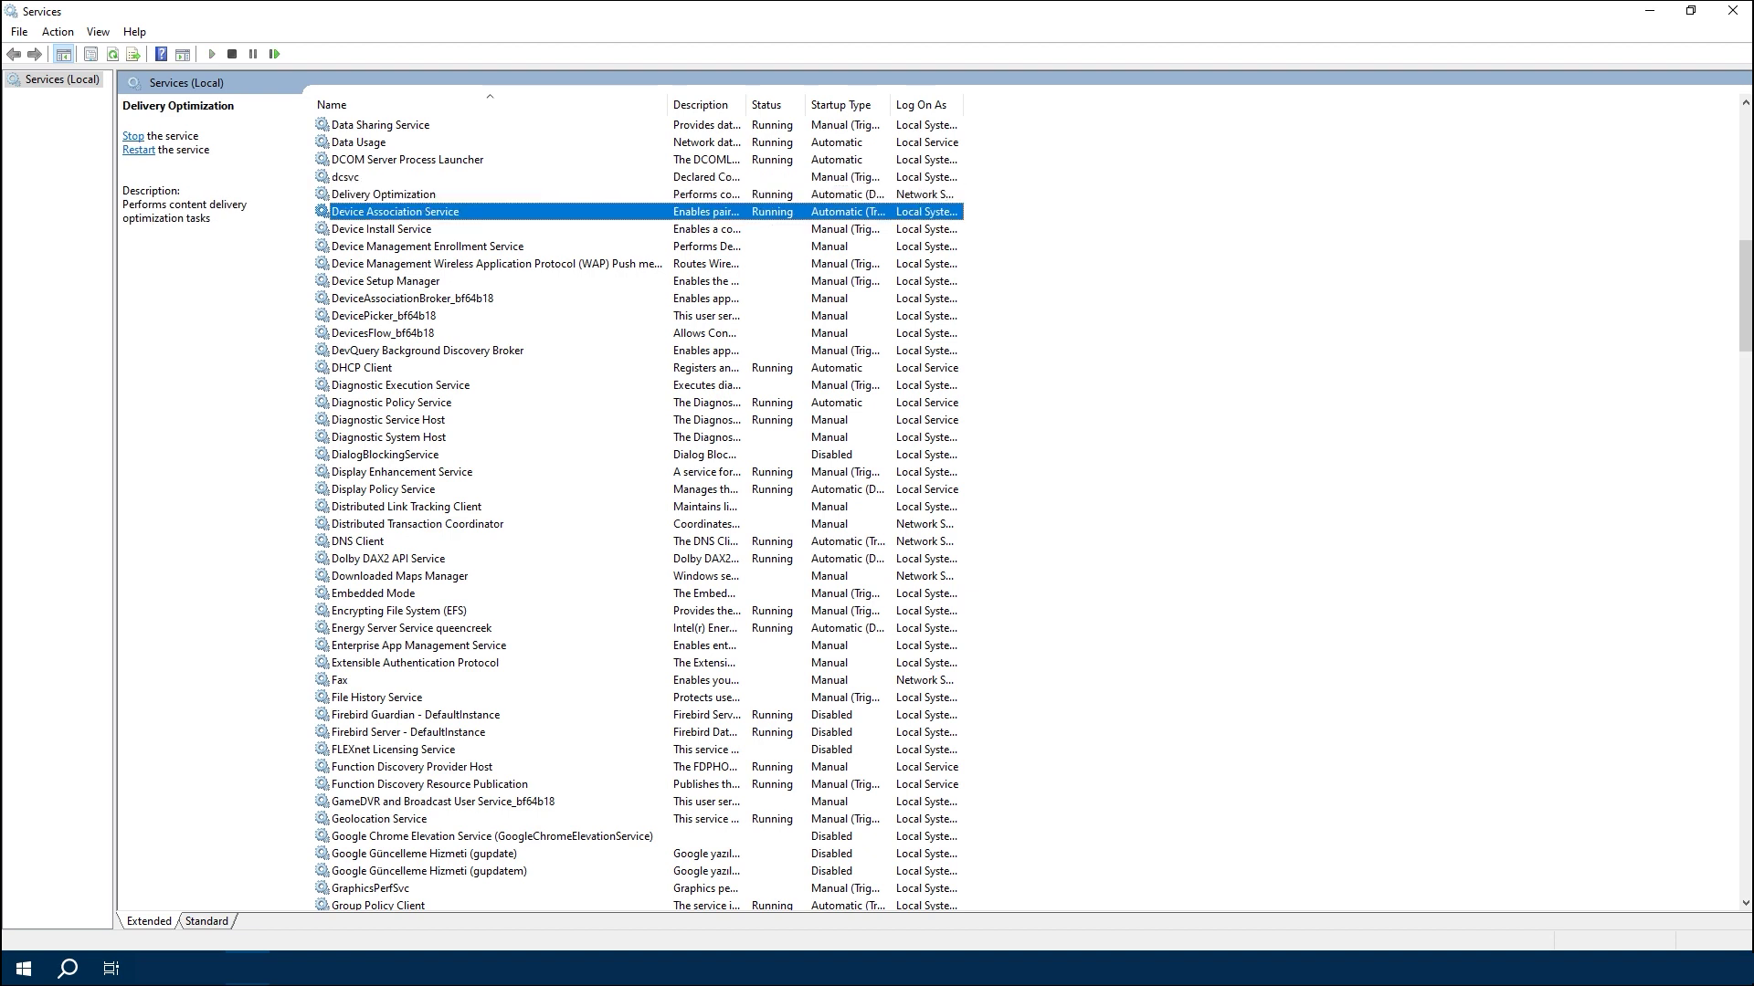
key(Down)
key(Down)
key(Down)
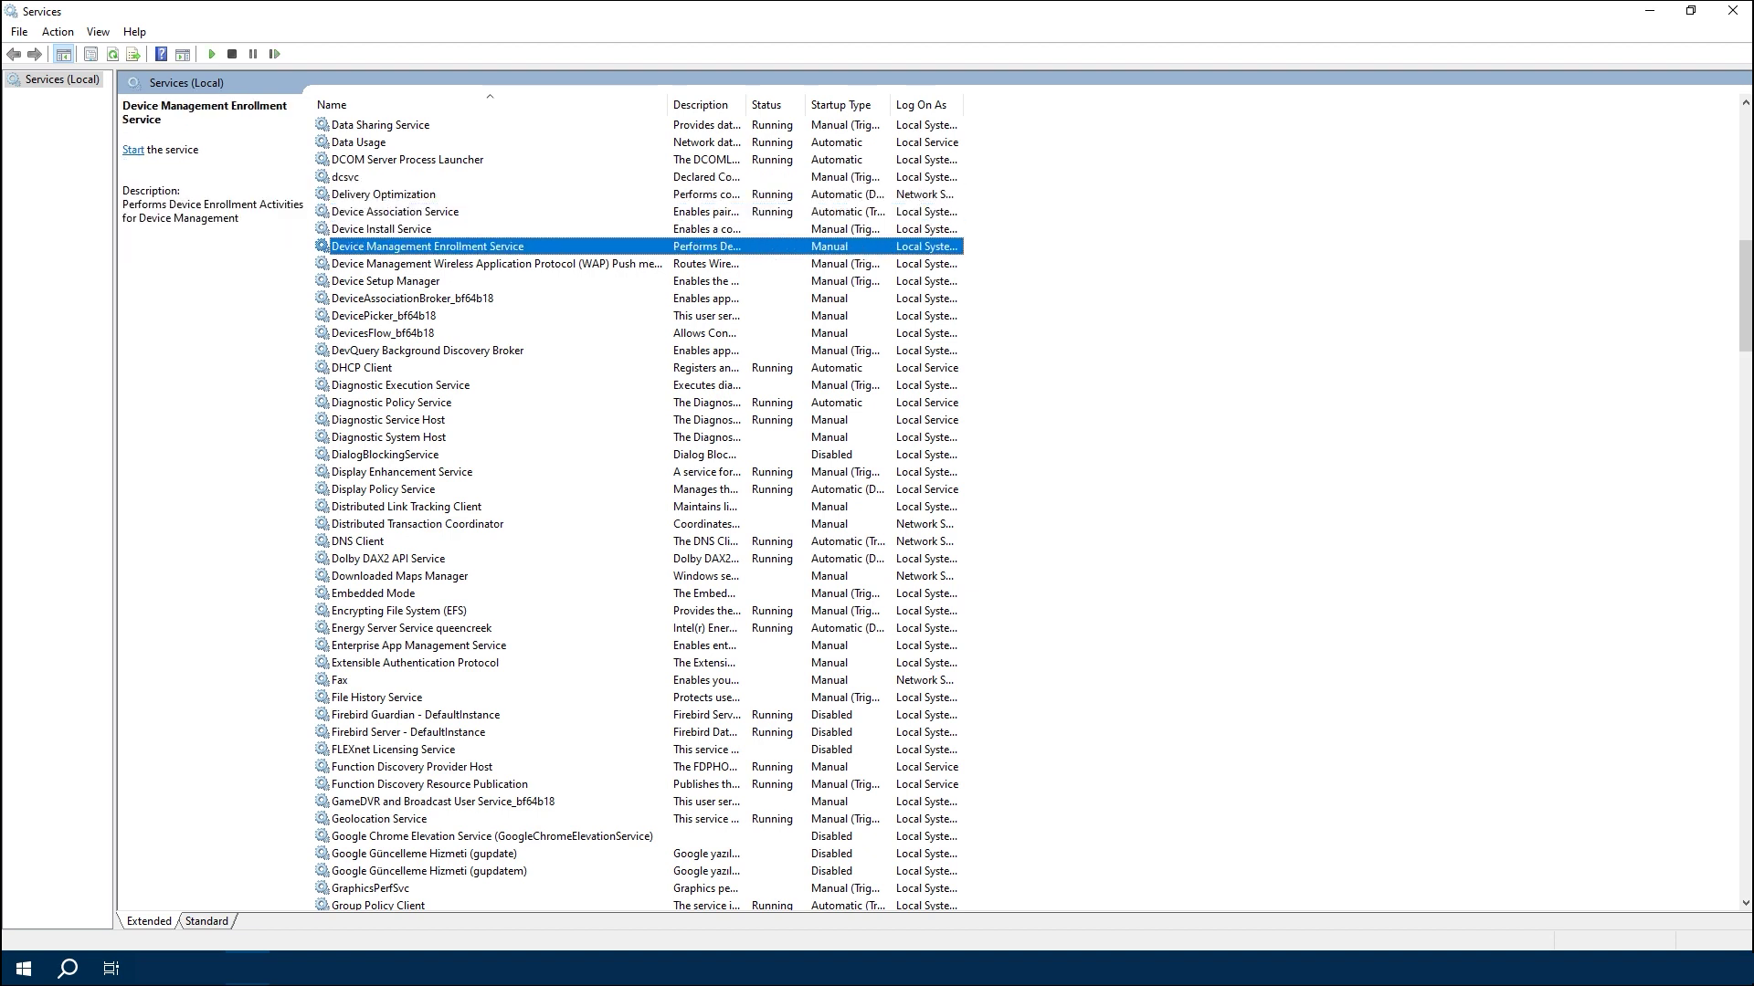
click(822, 575)
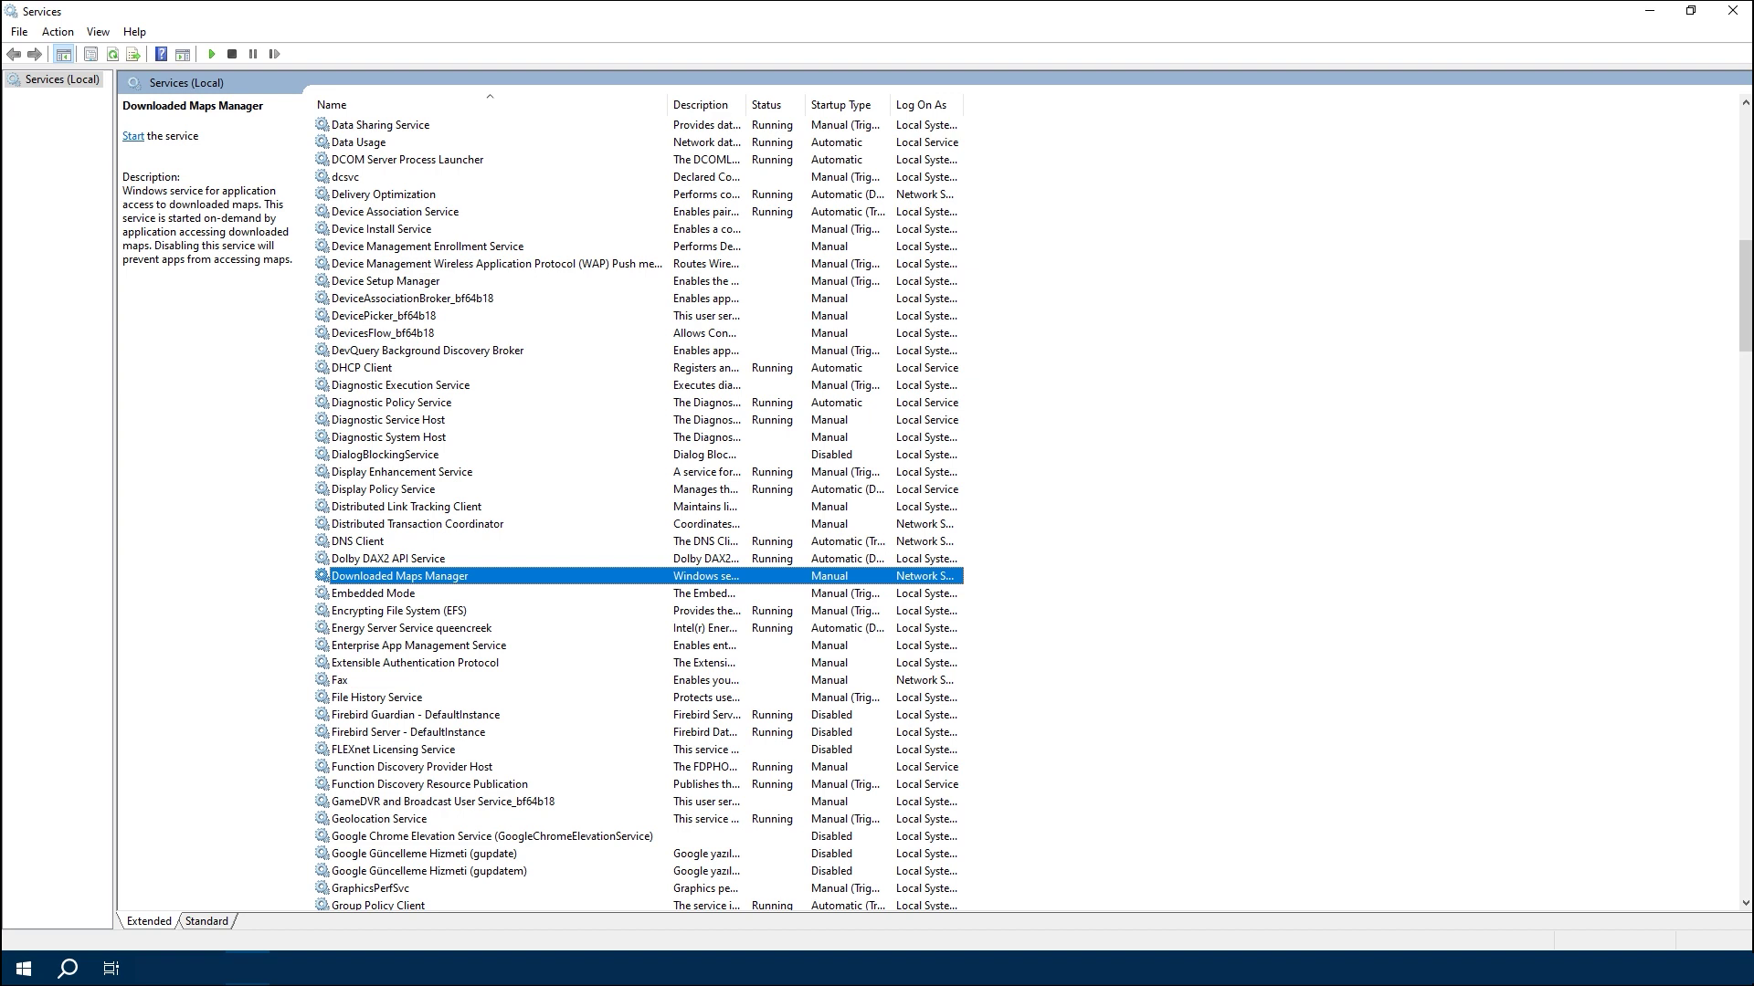
Keep Downloaded Maps Manager's startup type at Manual and confirm with OK
key(Return)
key(Tab)
key(alt+Down)
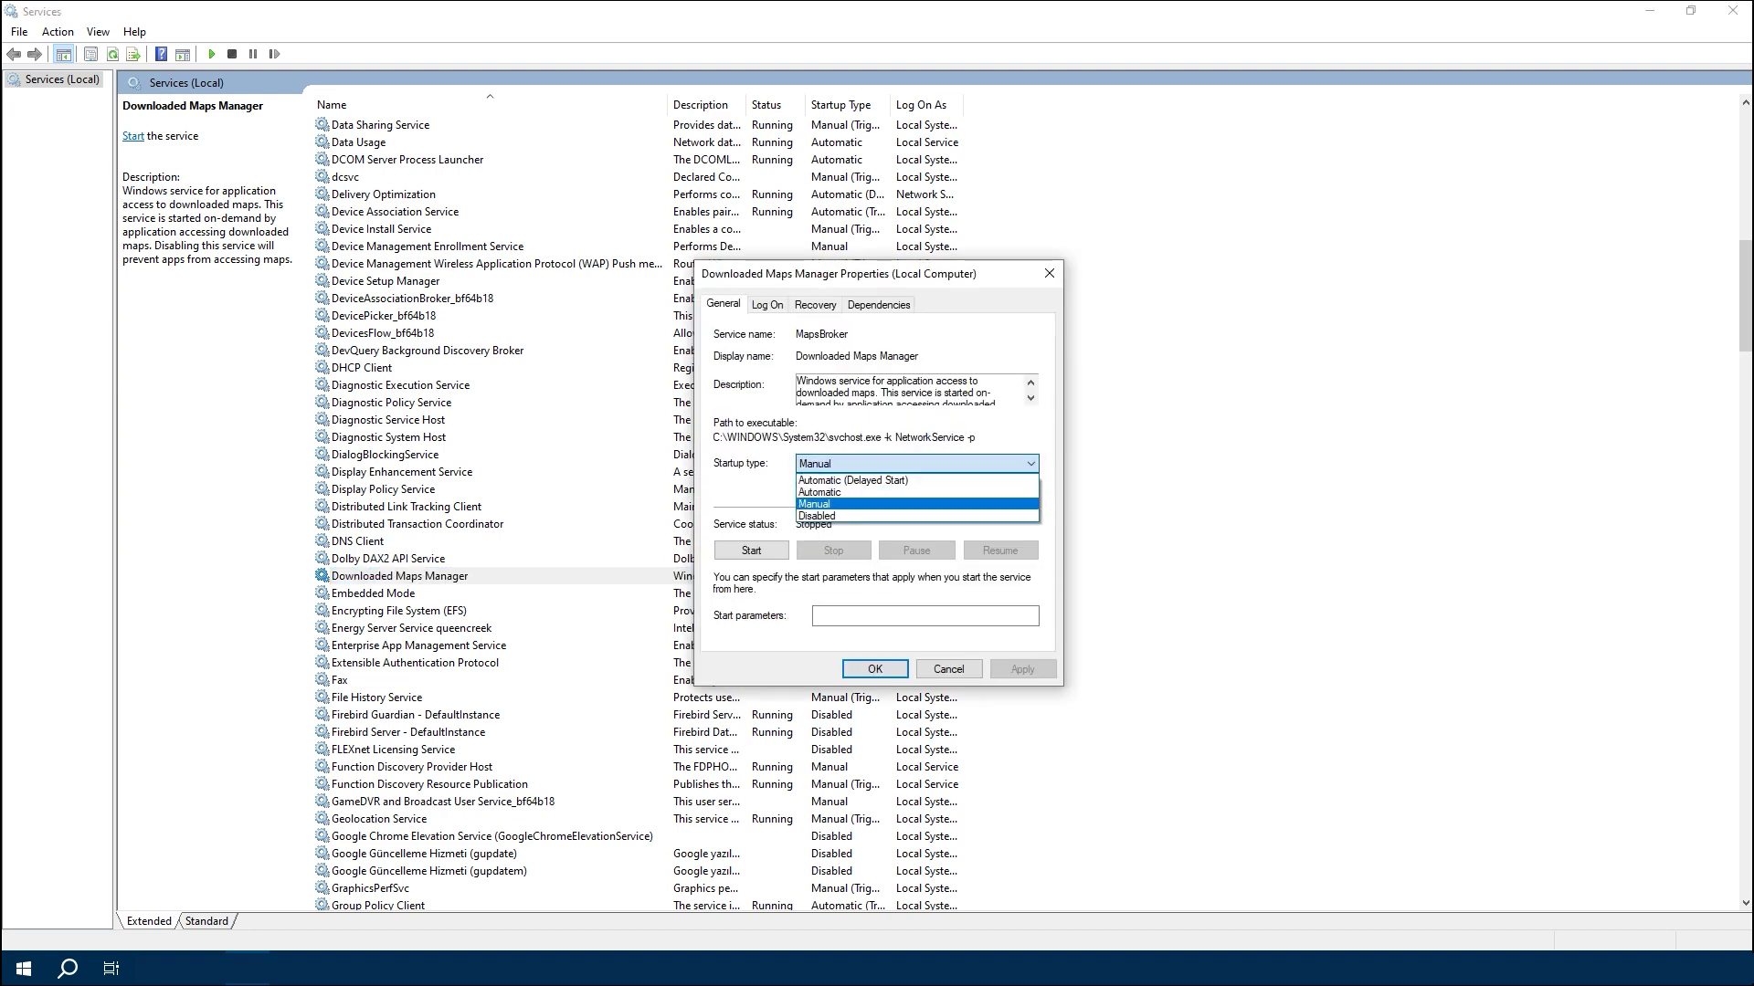
key(Return)
key(Tab)
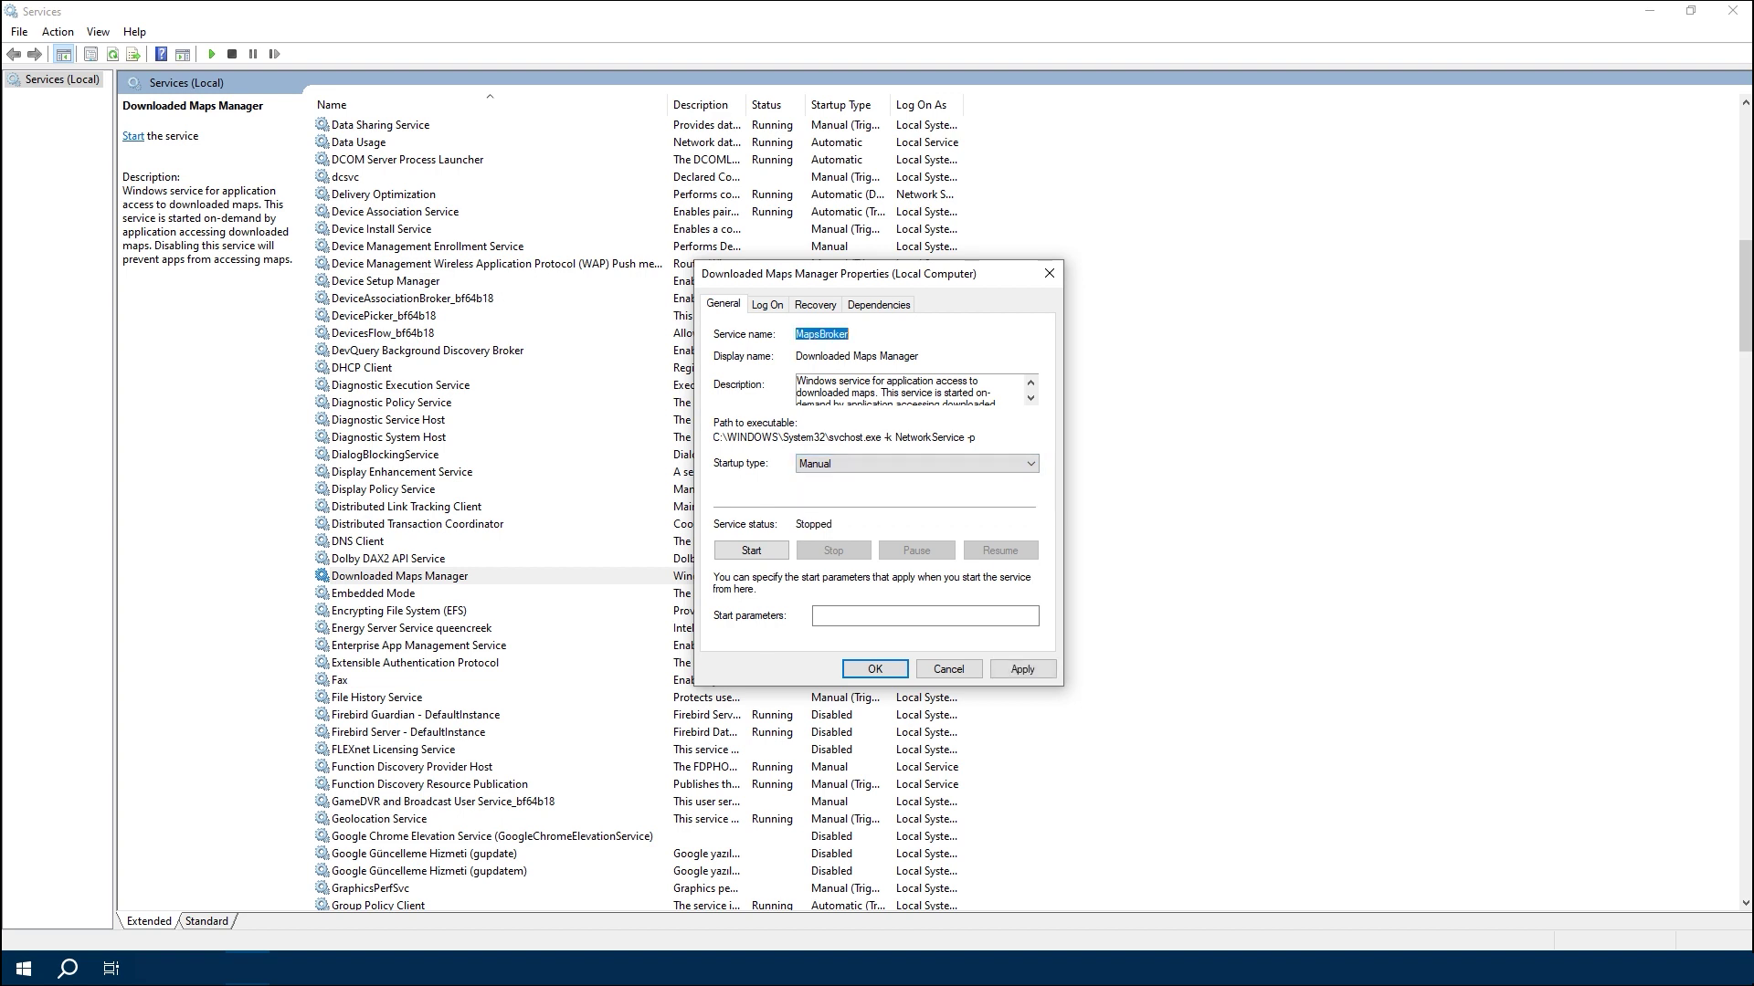
key(Tab)
key(Tab)
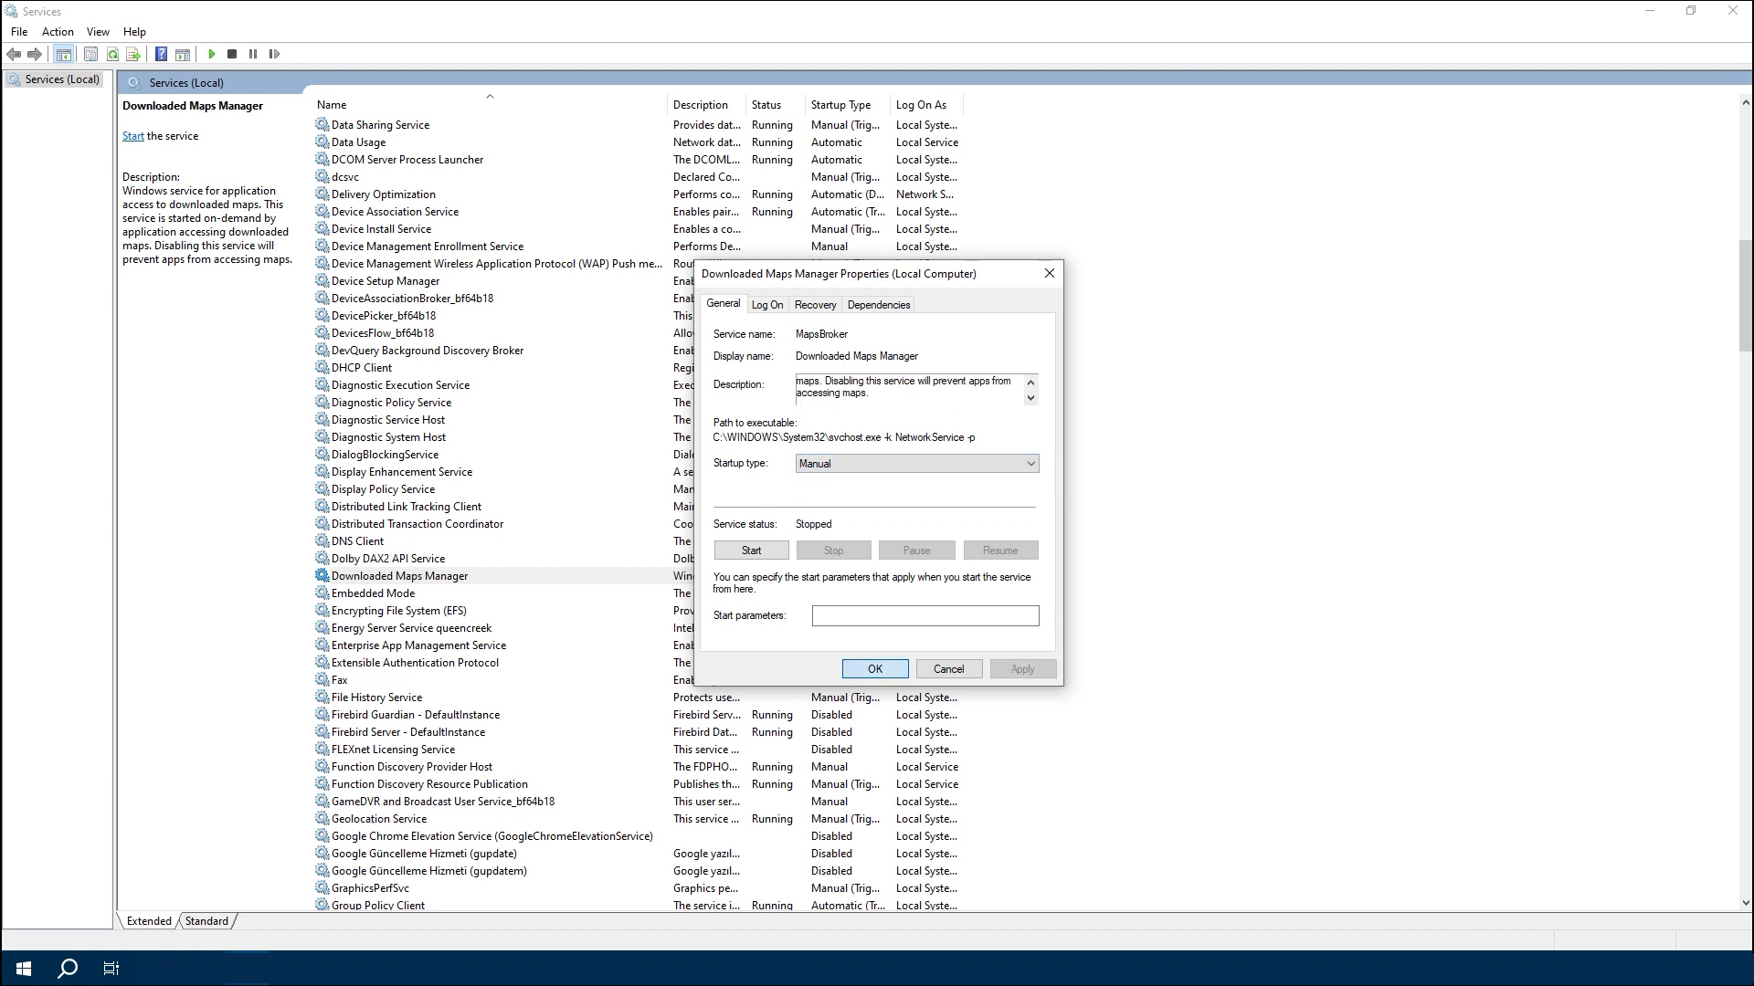
key(Return)
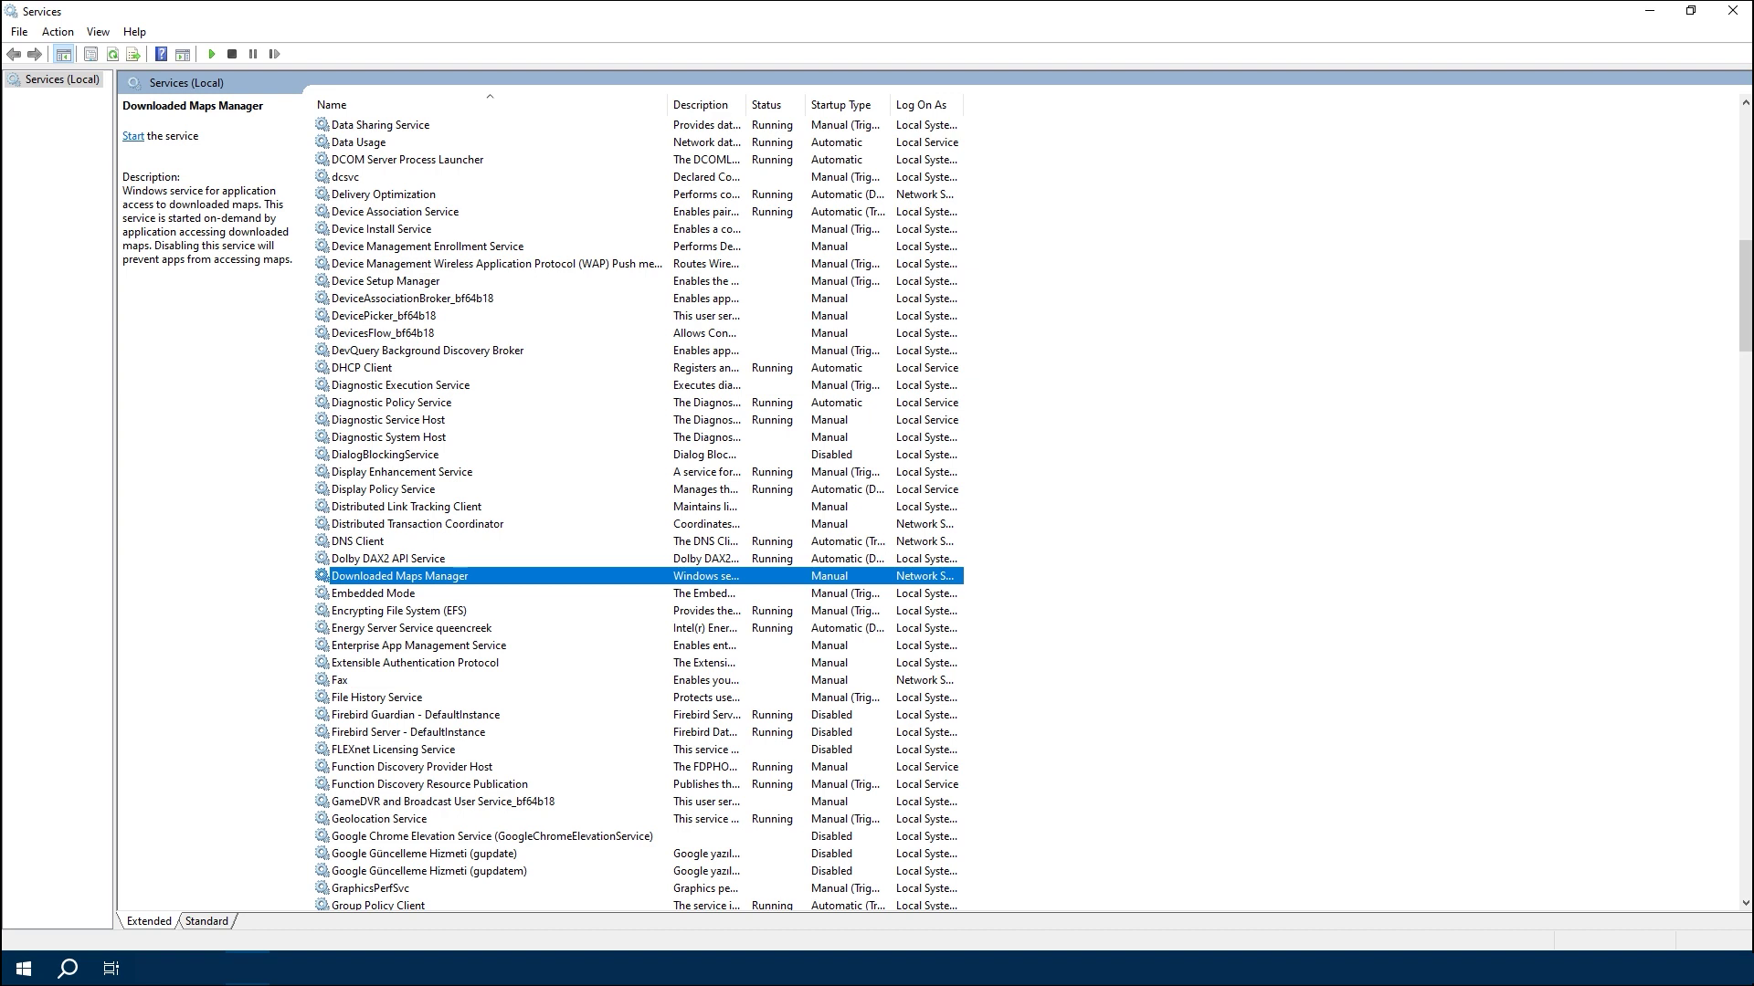
text(di)
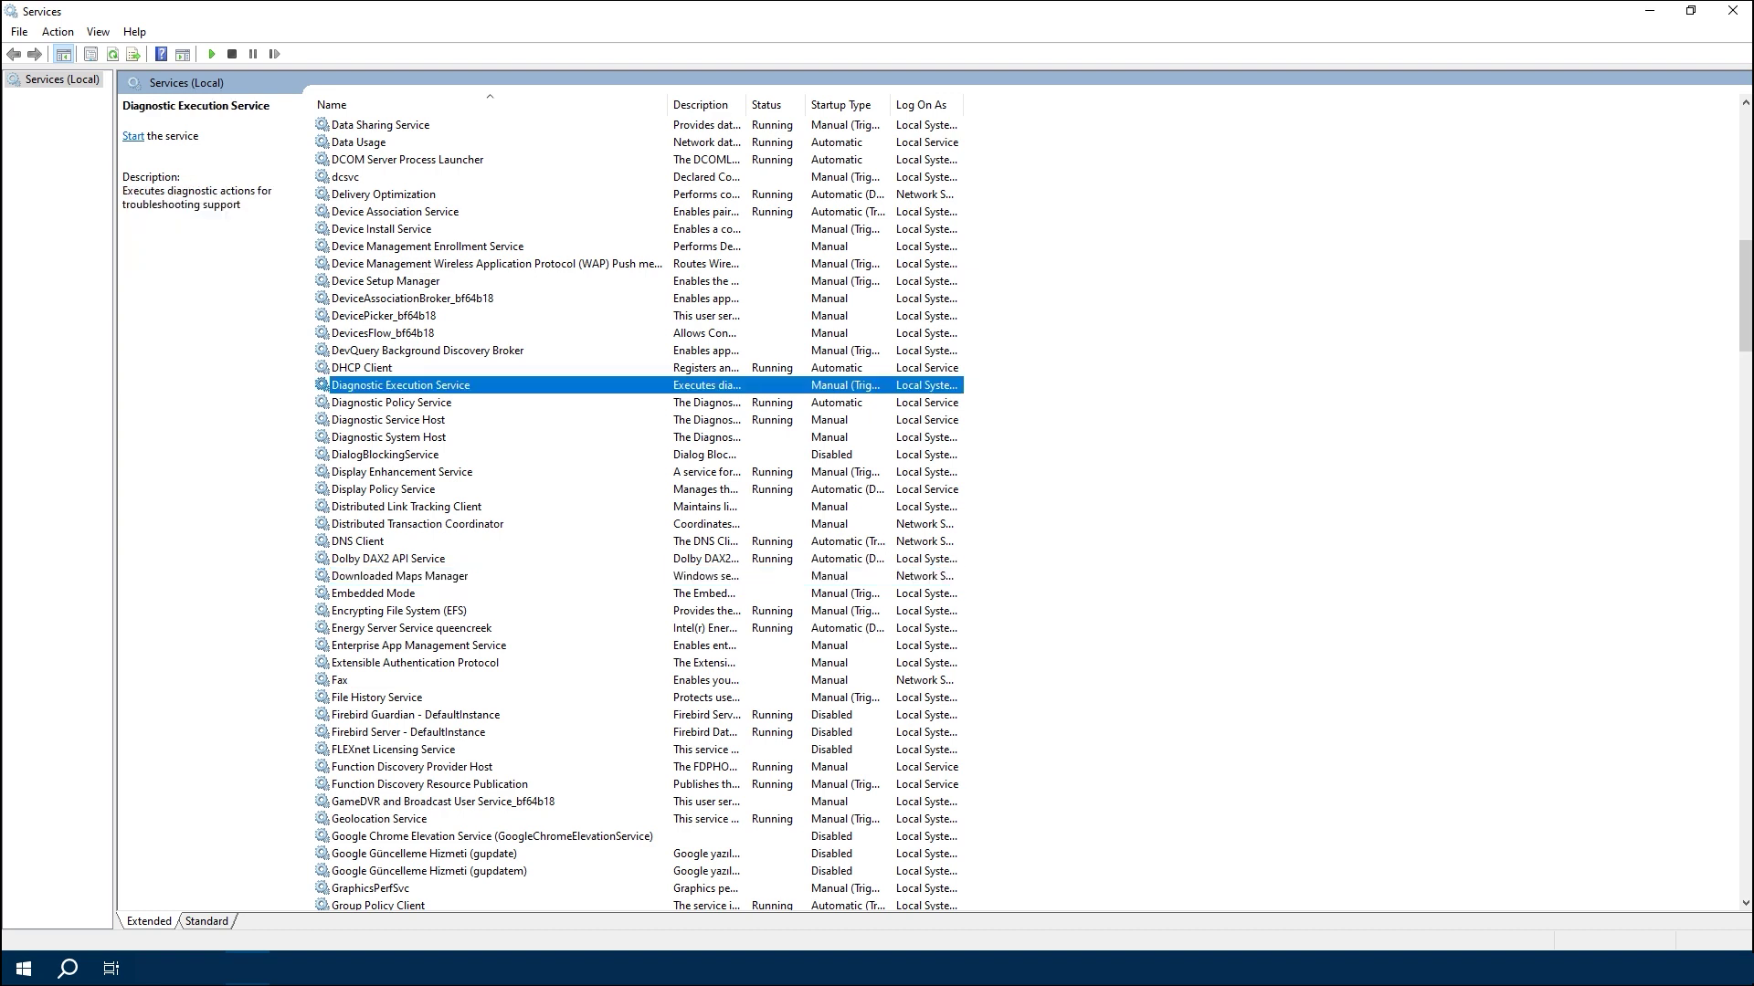
text(c)
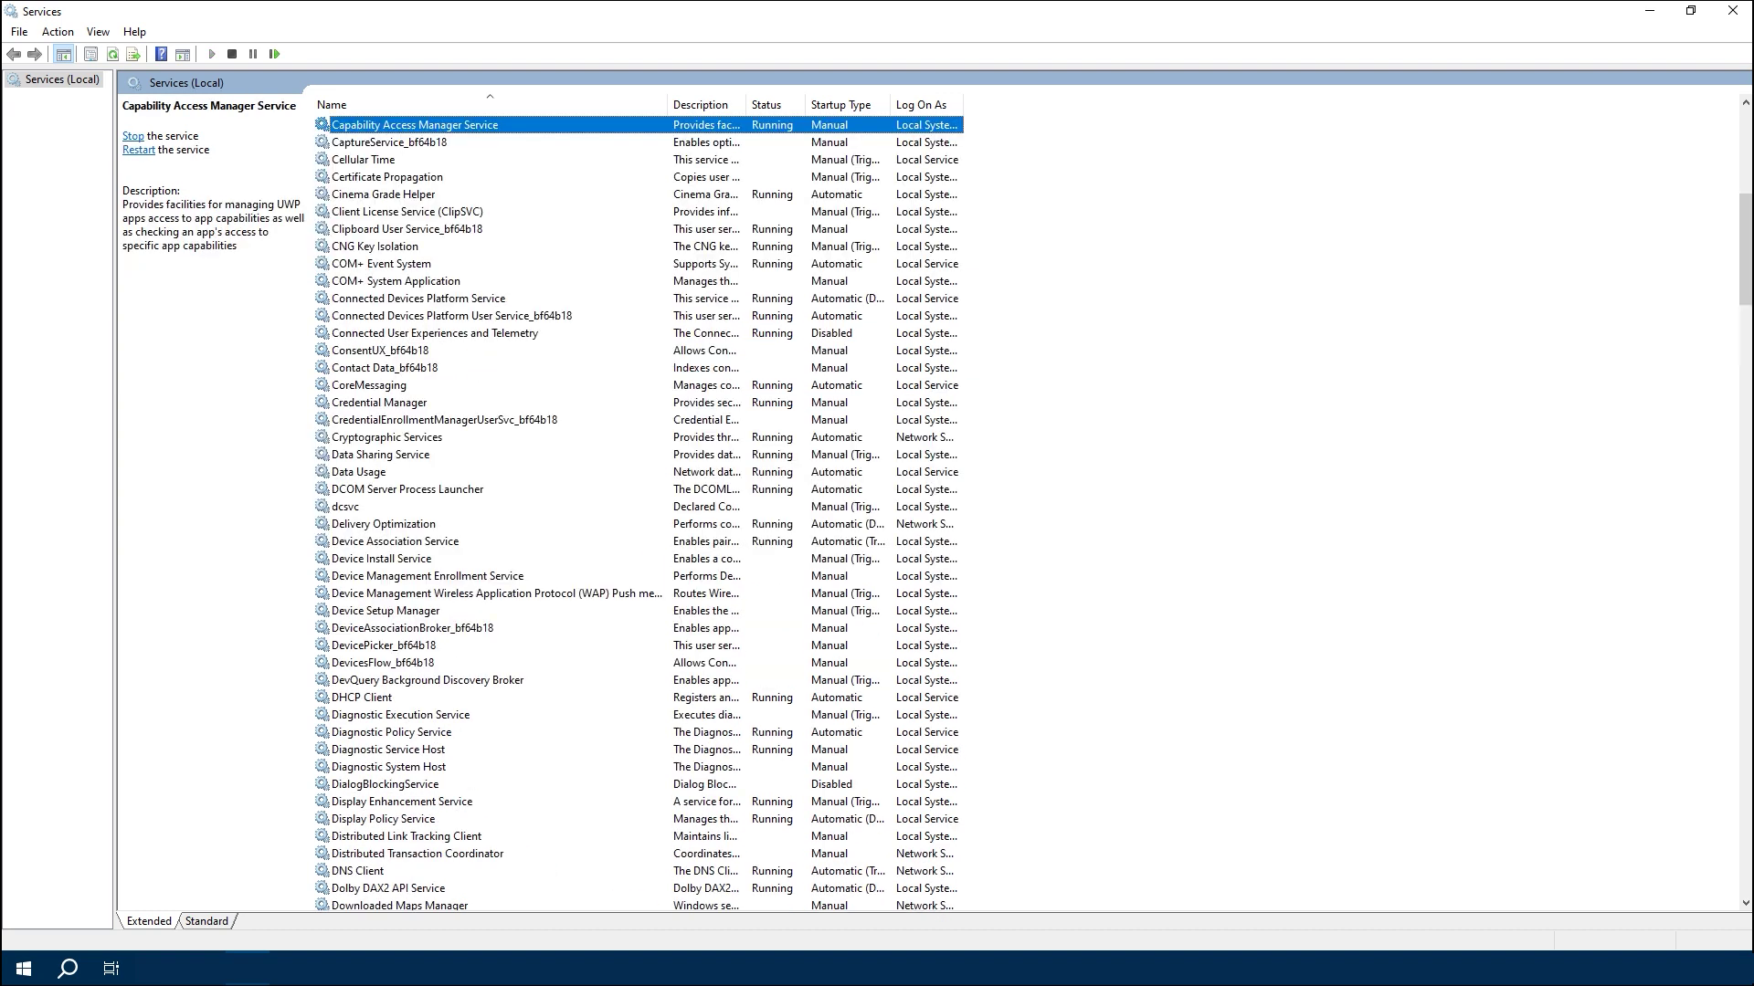
text(onnected u)
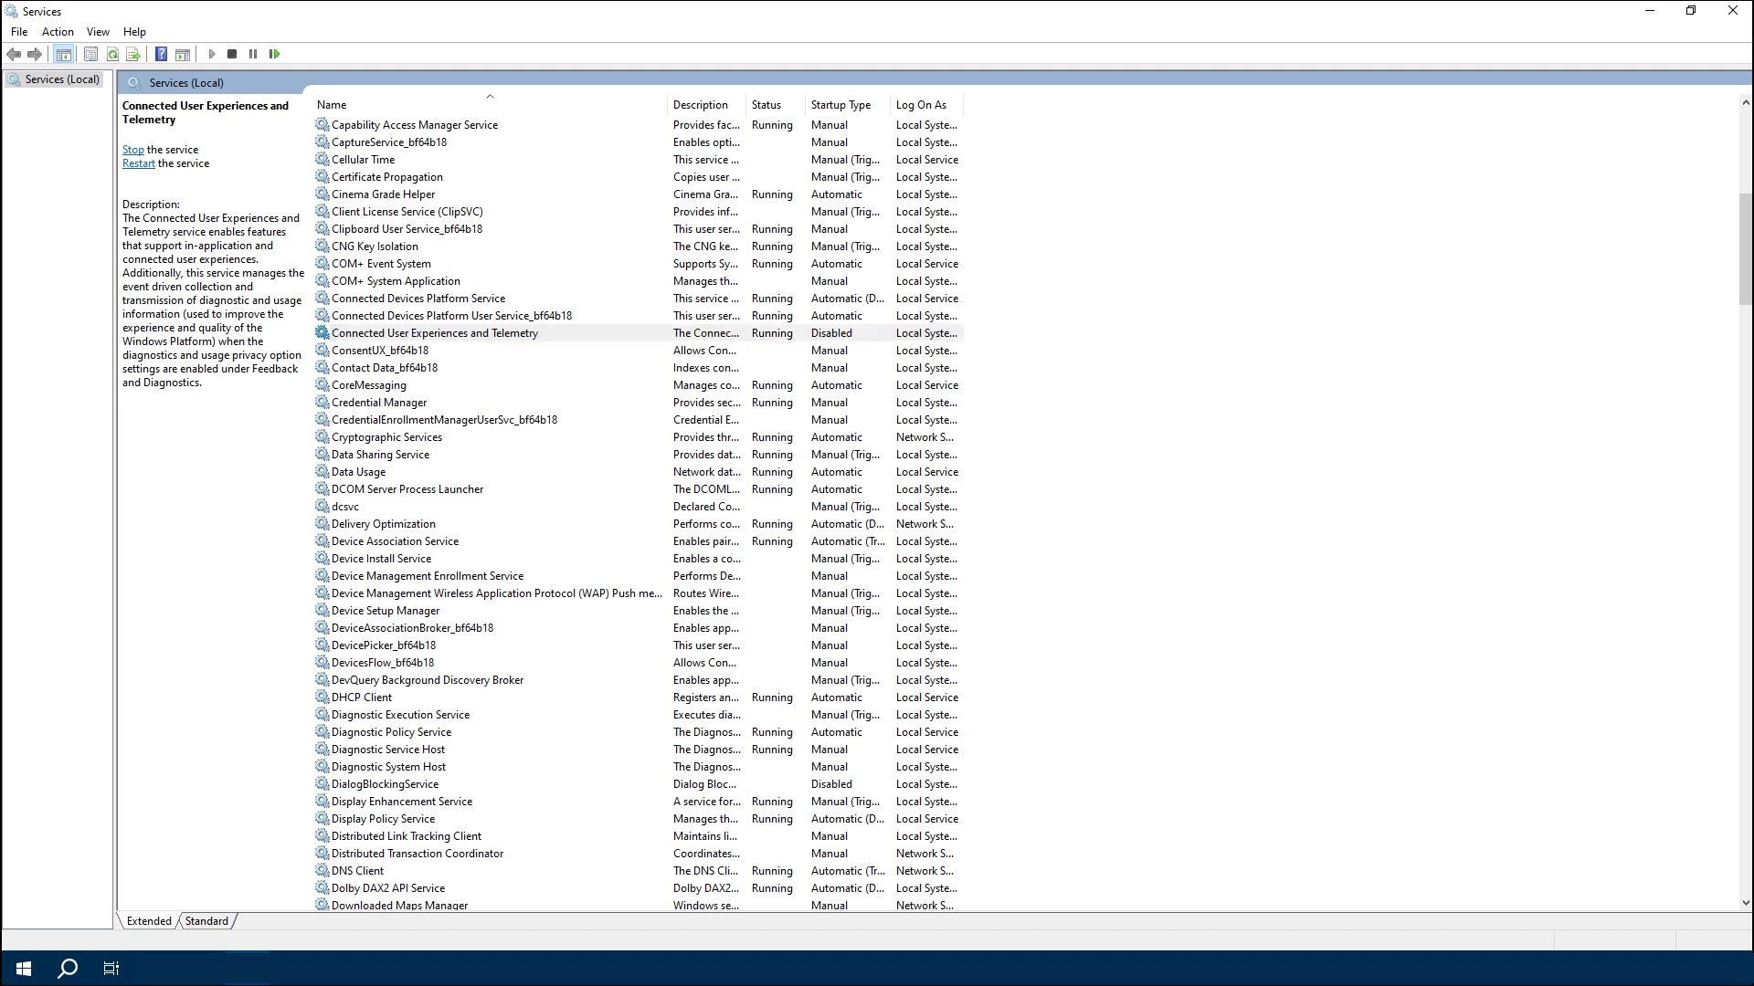
Set Connected User Experiences and Telemetry's startup type to Disabled, apply it, and close Services
key(Return)
key(Tab)
key(alt+Down)
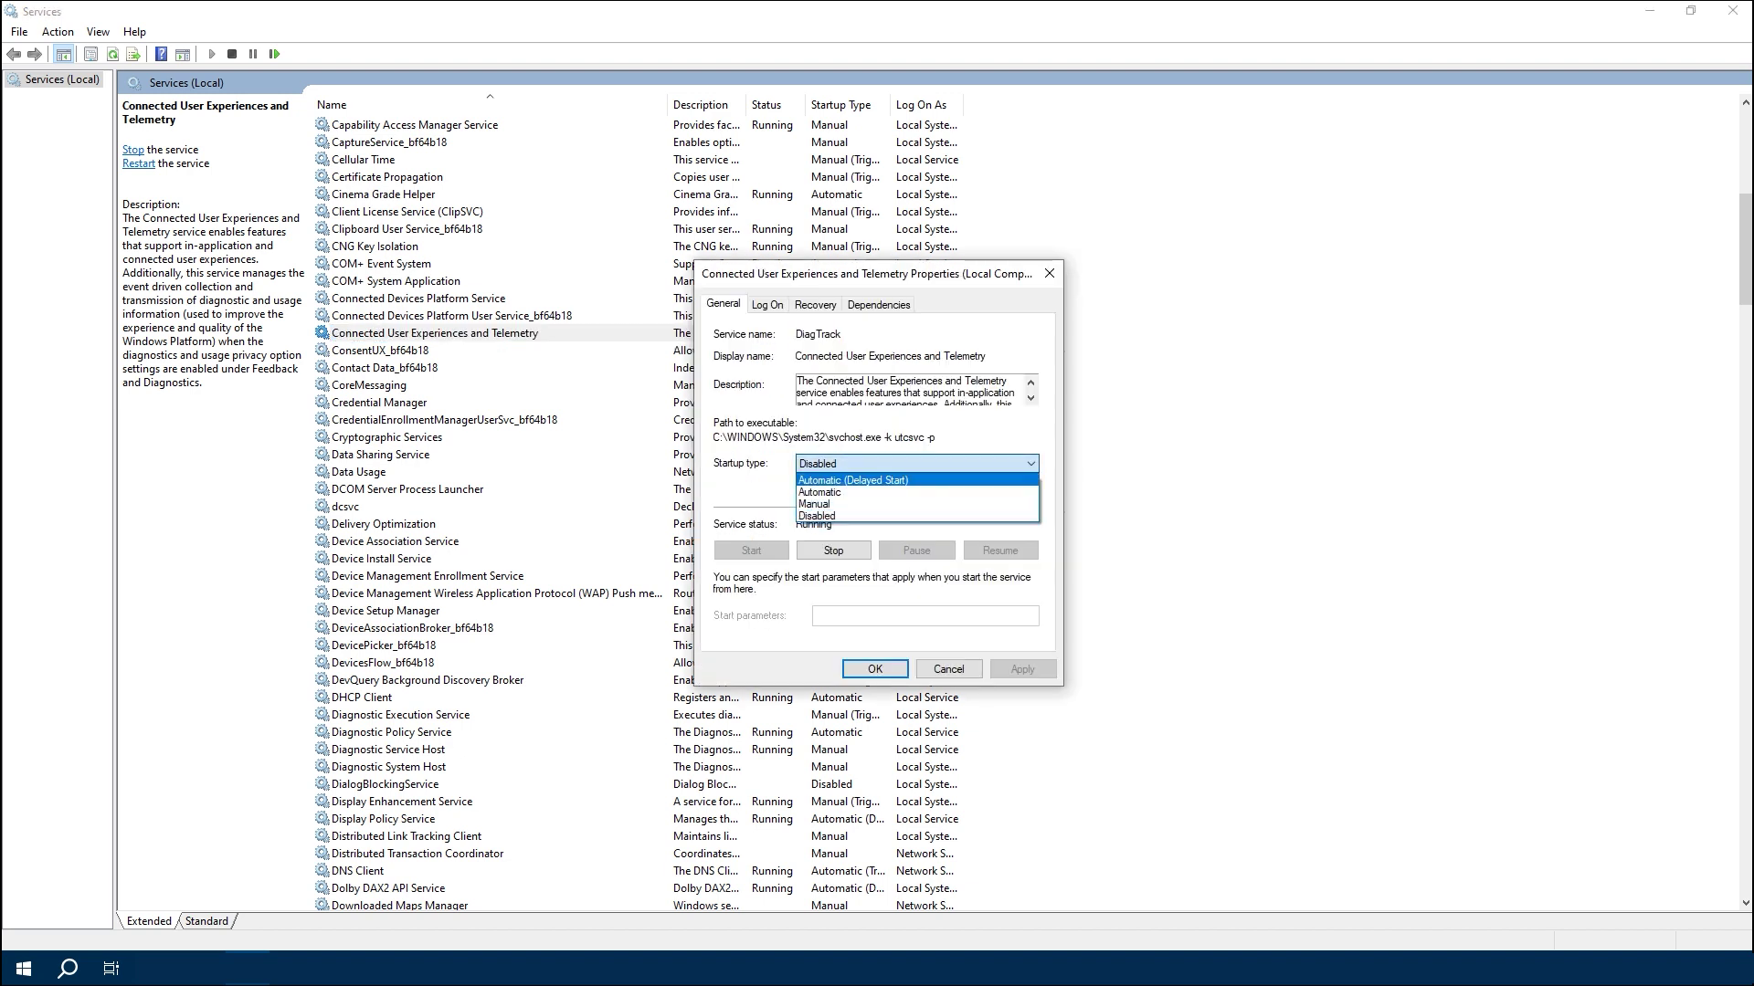
key(Down)
key(Up)
key(Return)
key(alt+a)
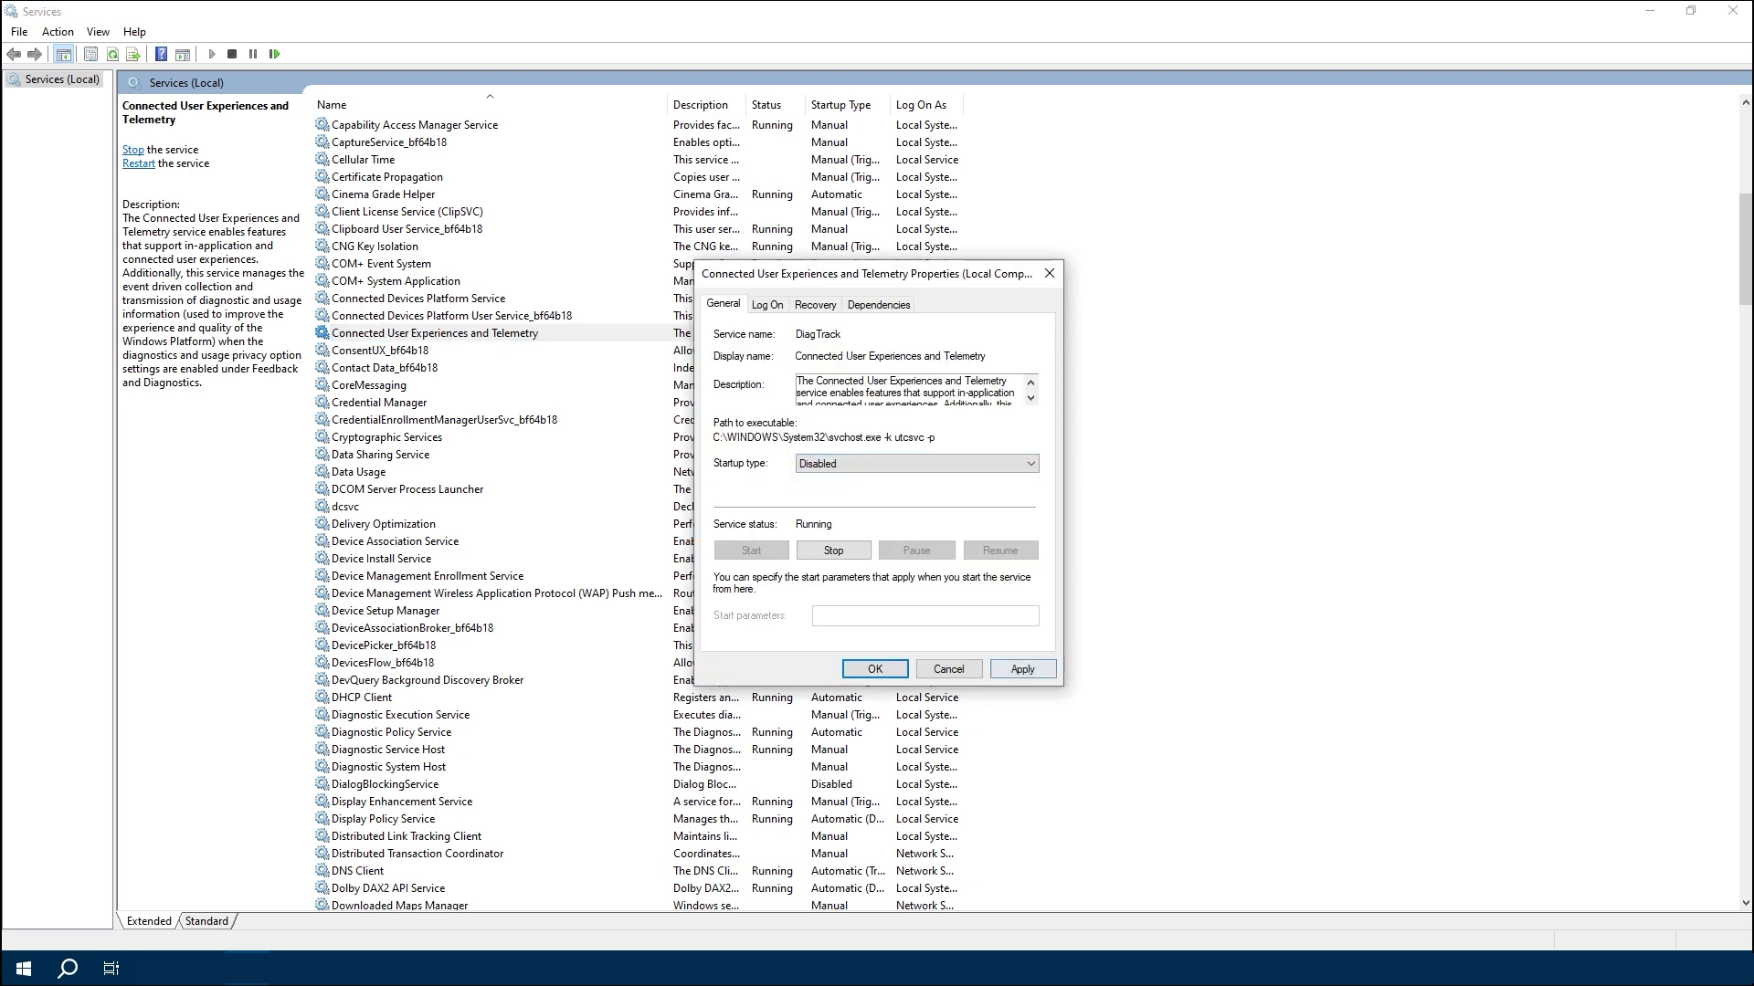
key(Return)
click(1732, 11)
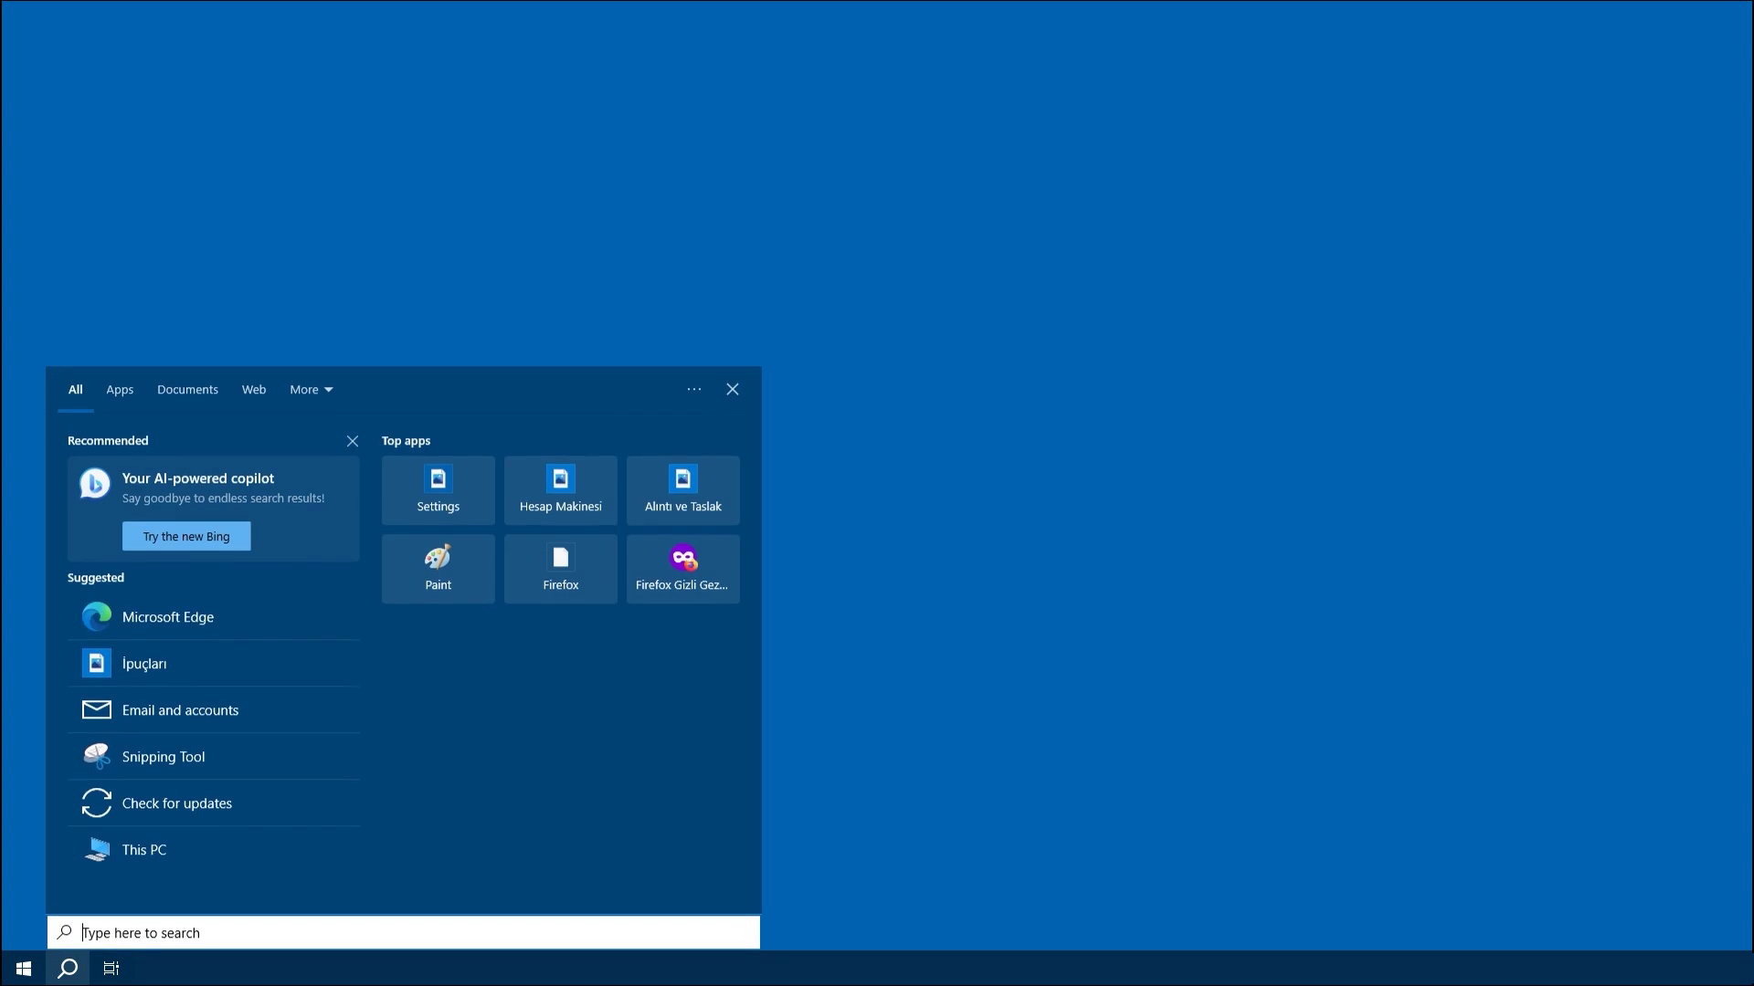
text(xbox)
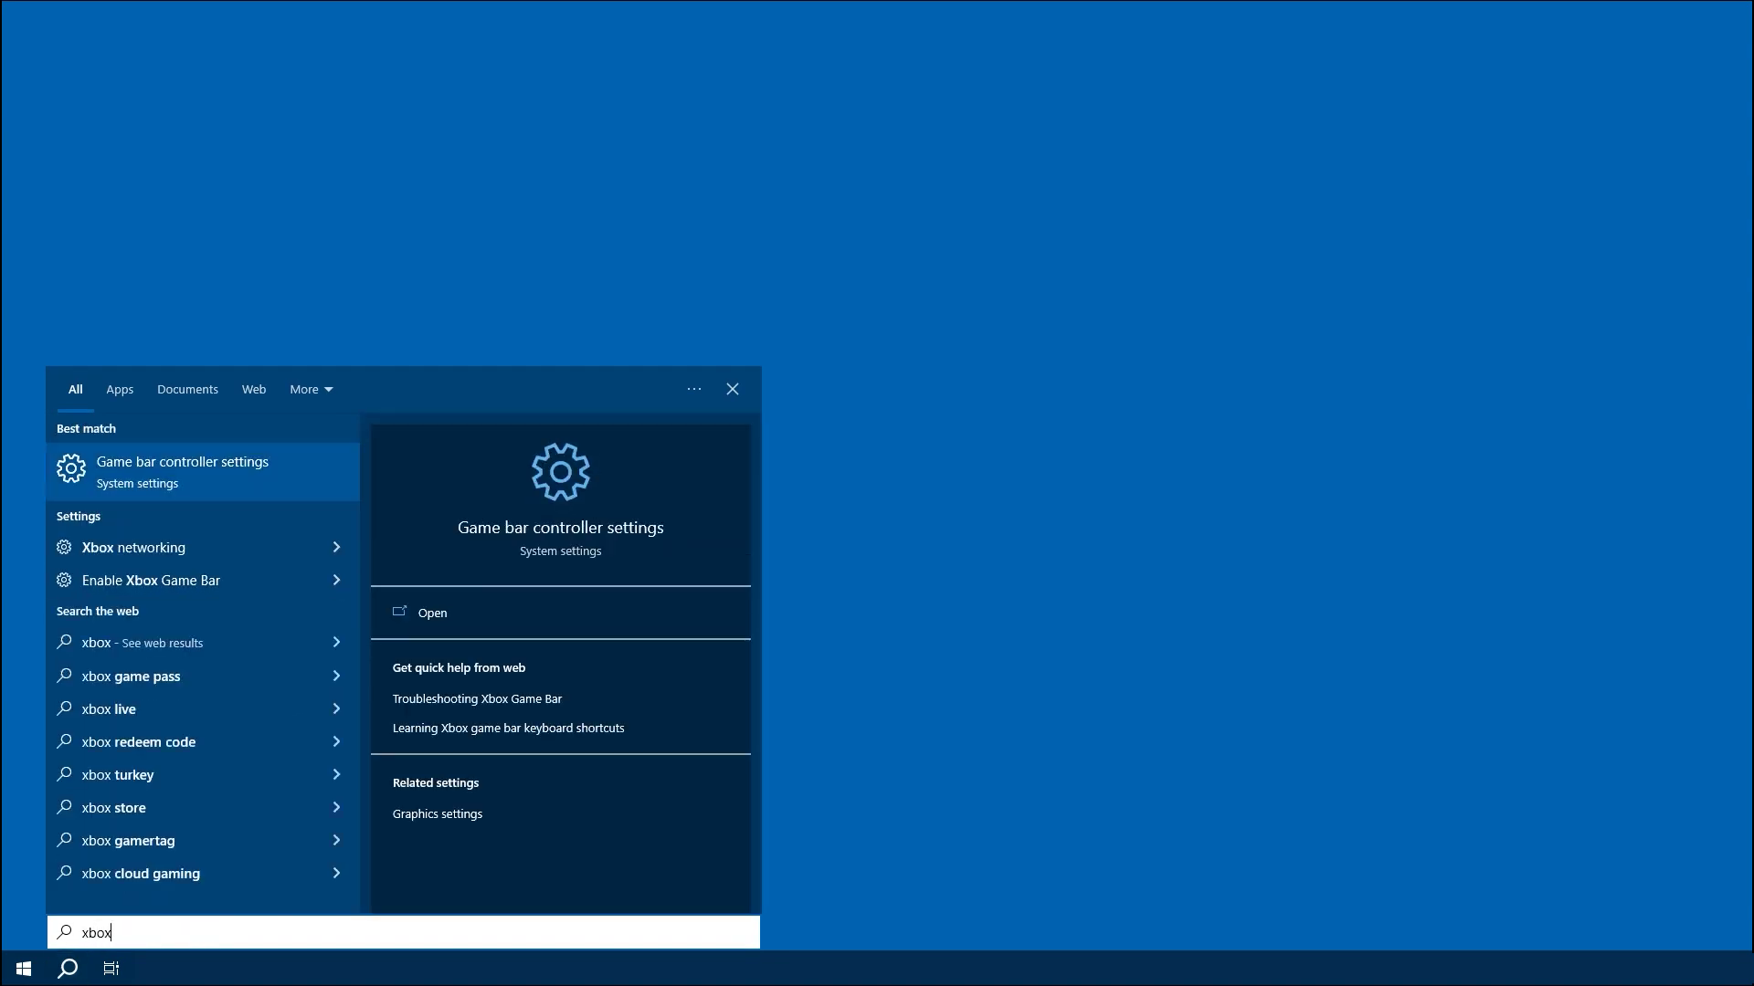
Open Xbox Game Bar settings, toggle Game Bar on and back off, then view Captures and Game Mode
key(Return)
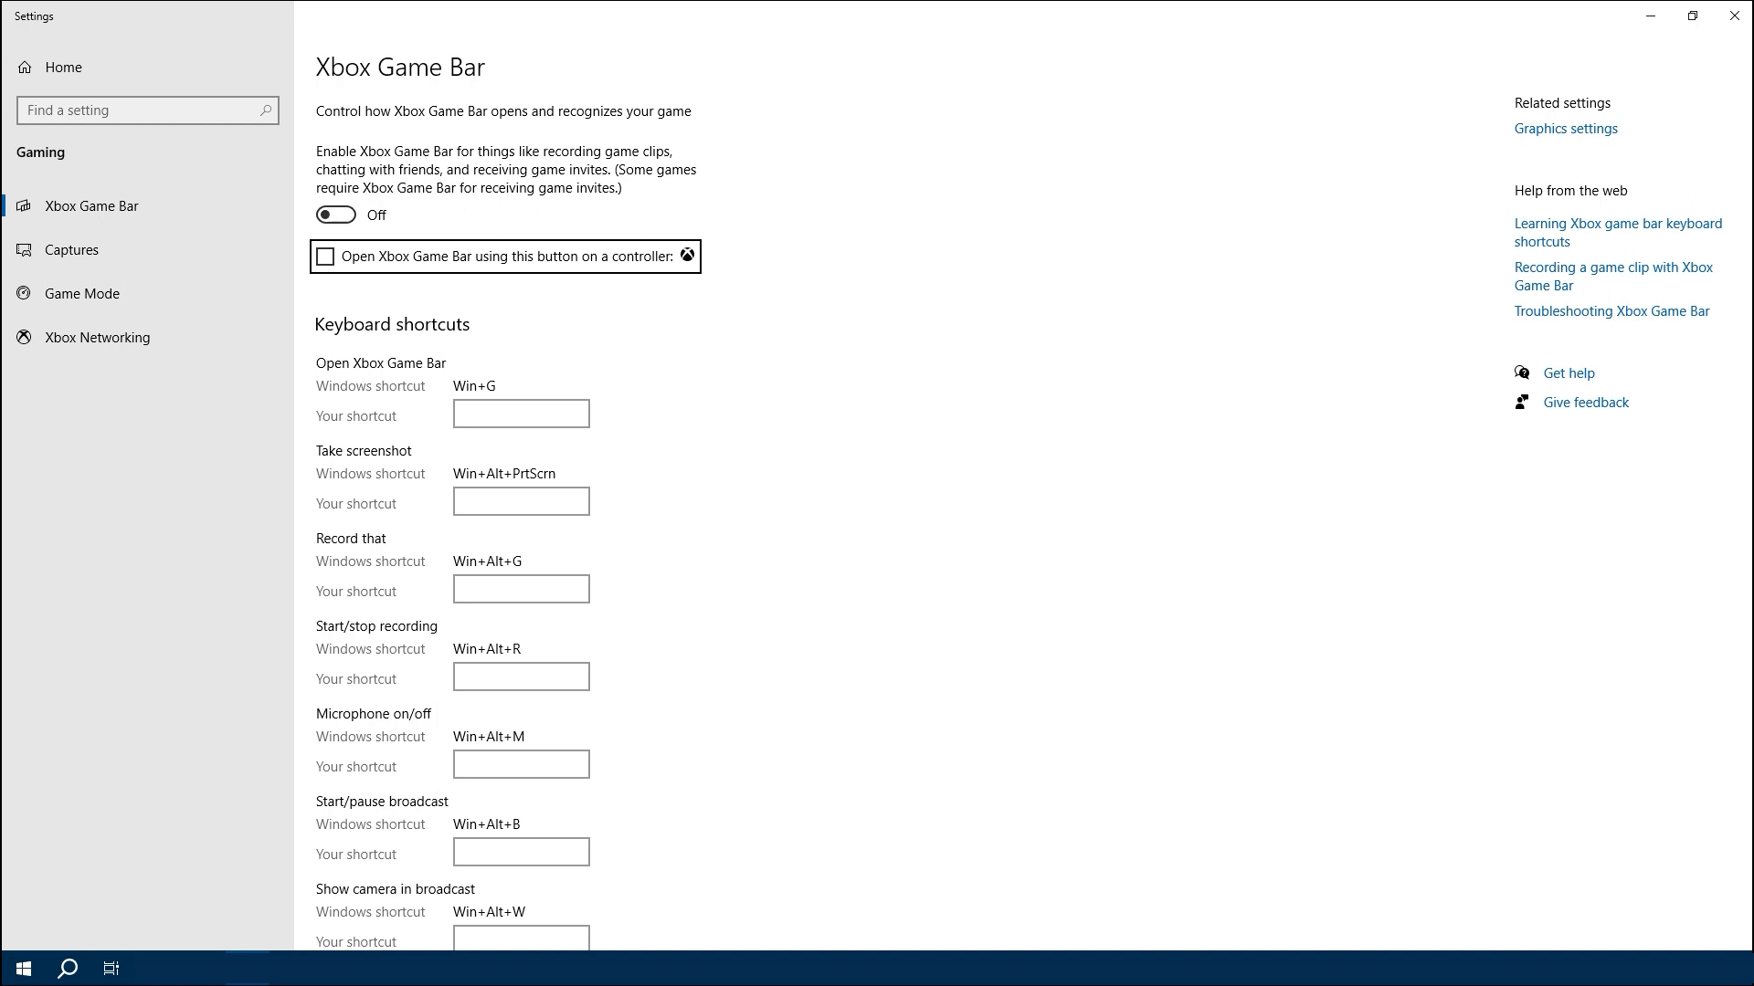
scroll(877, 521, down, 2)
scroll(877, 522, up, 2)
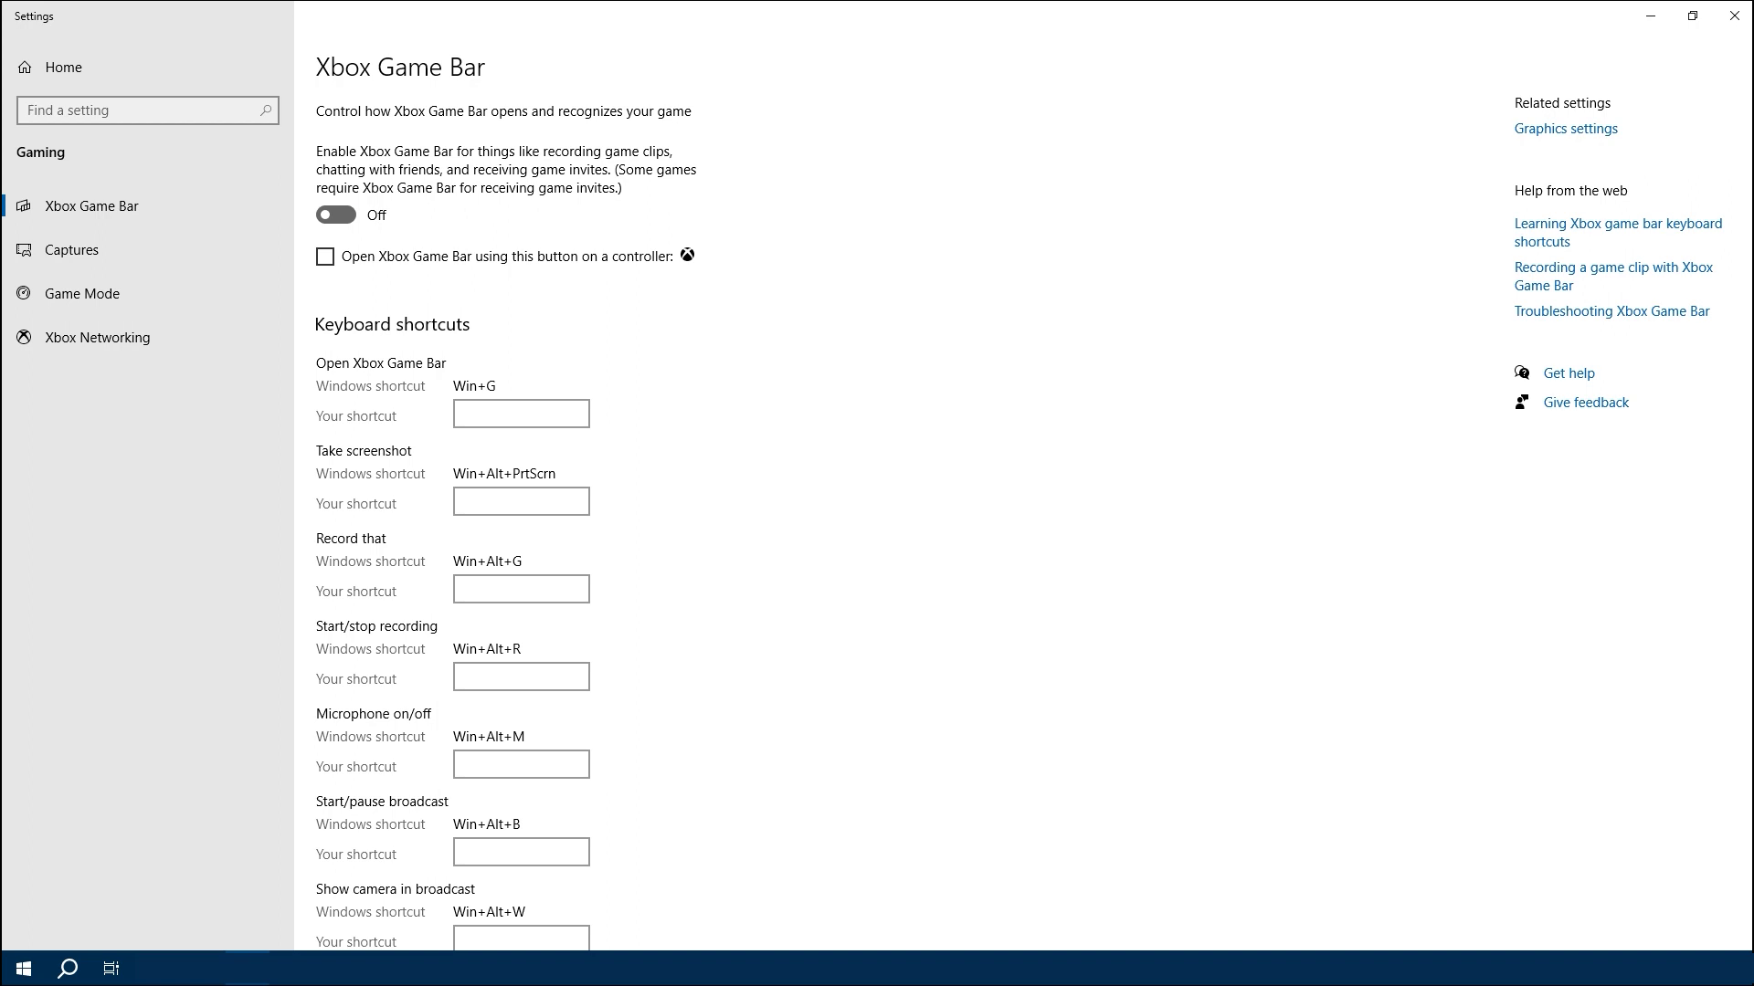
click(336, 216)
click(335, 214)
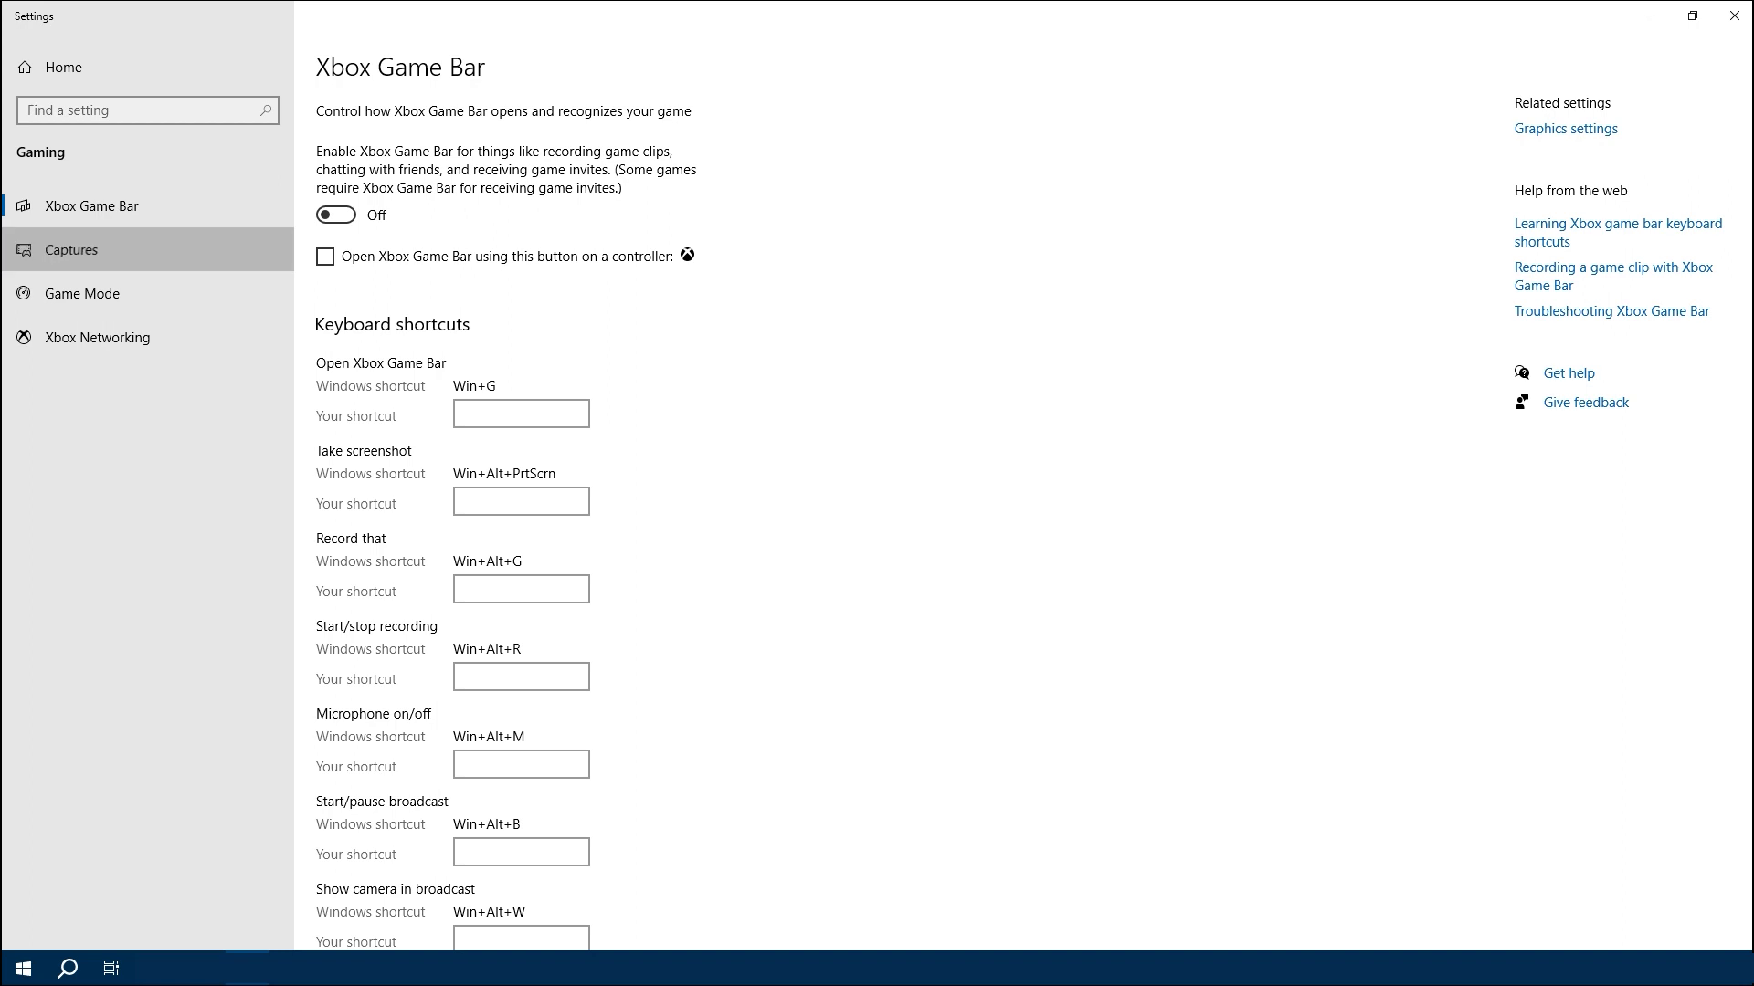
click(137, 249)
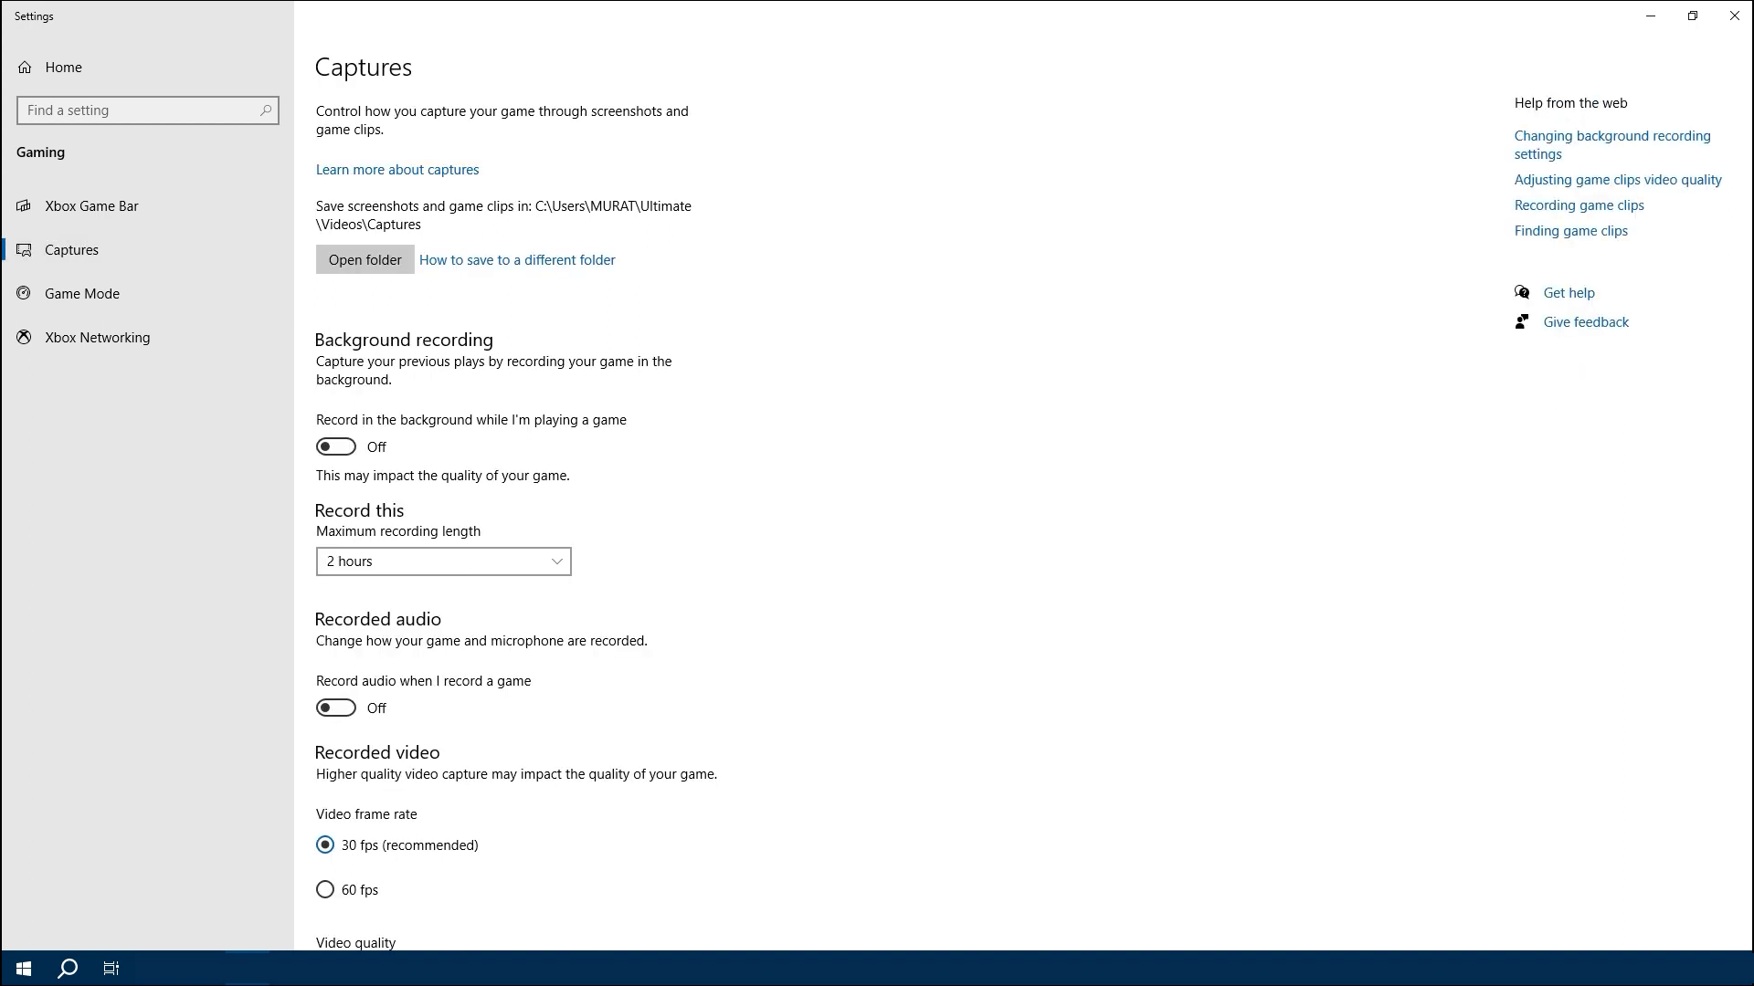
scroll(877, 549, down, 2)
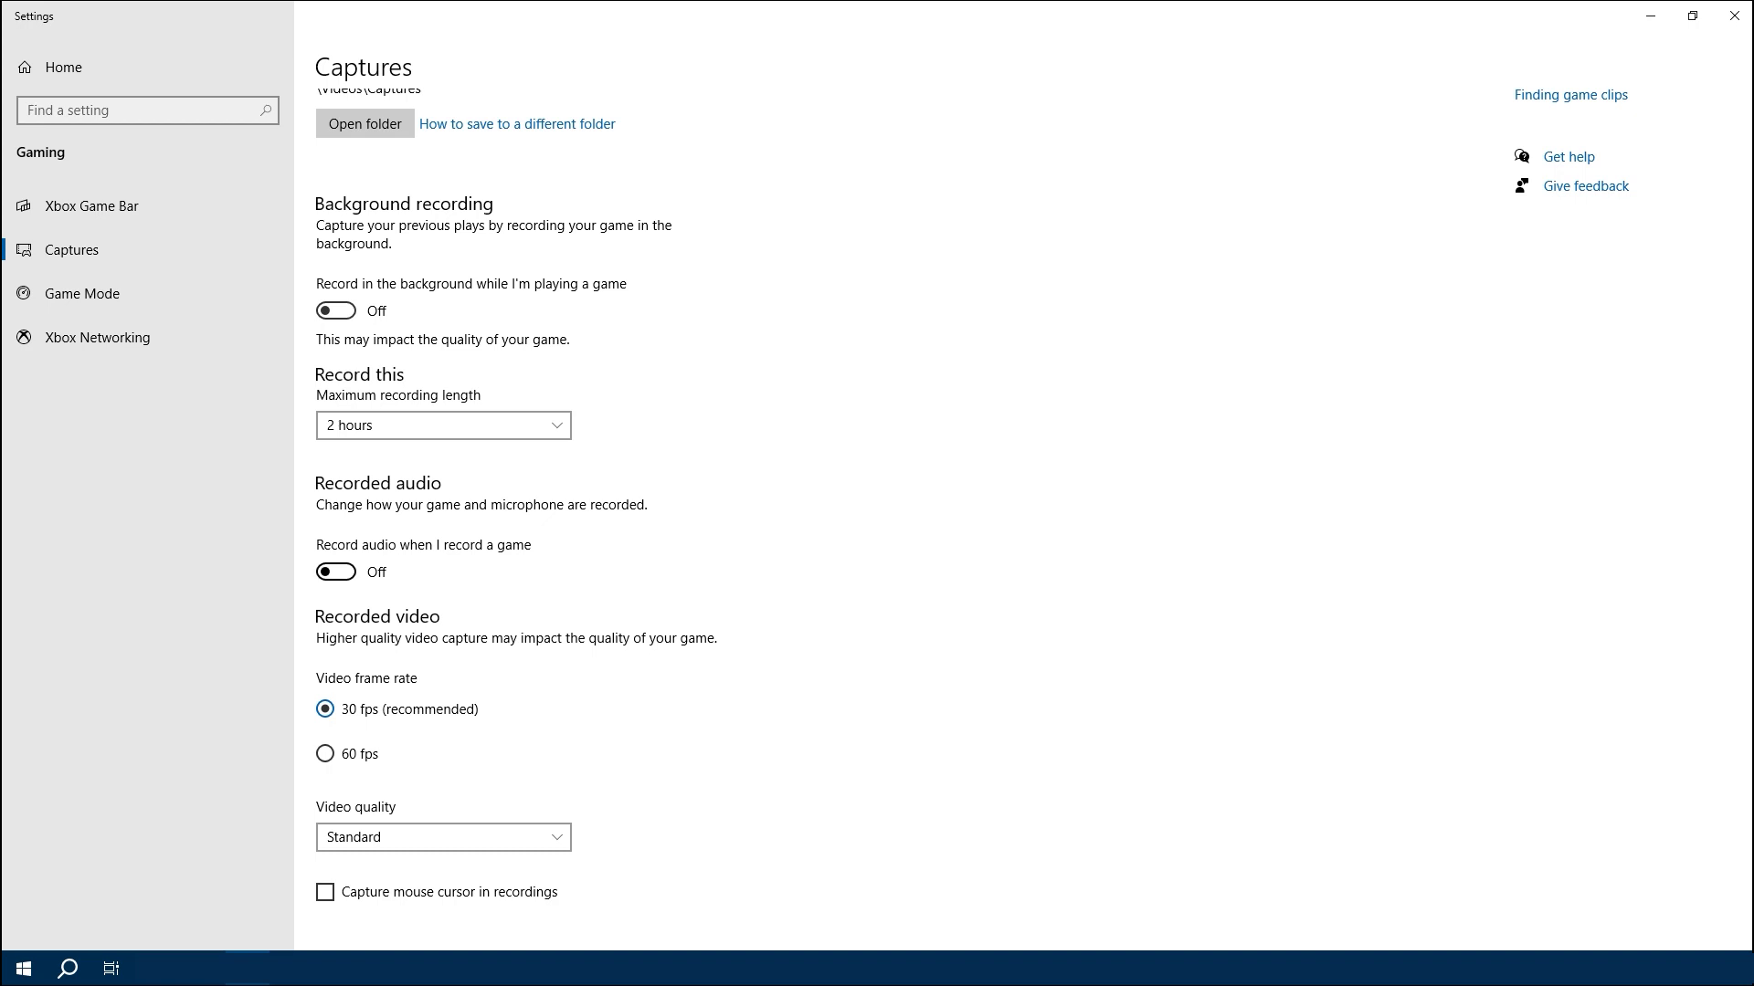
click(82, 293)
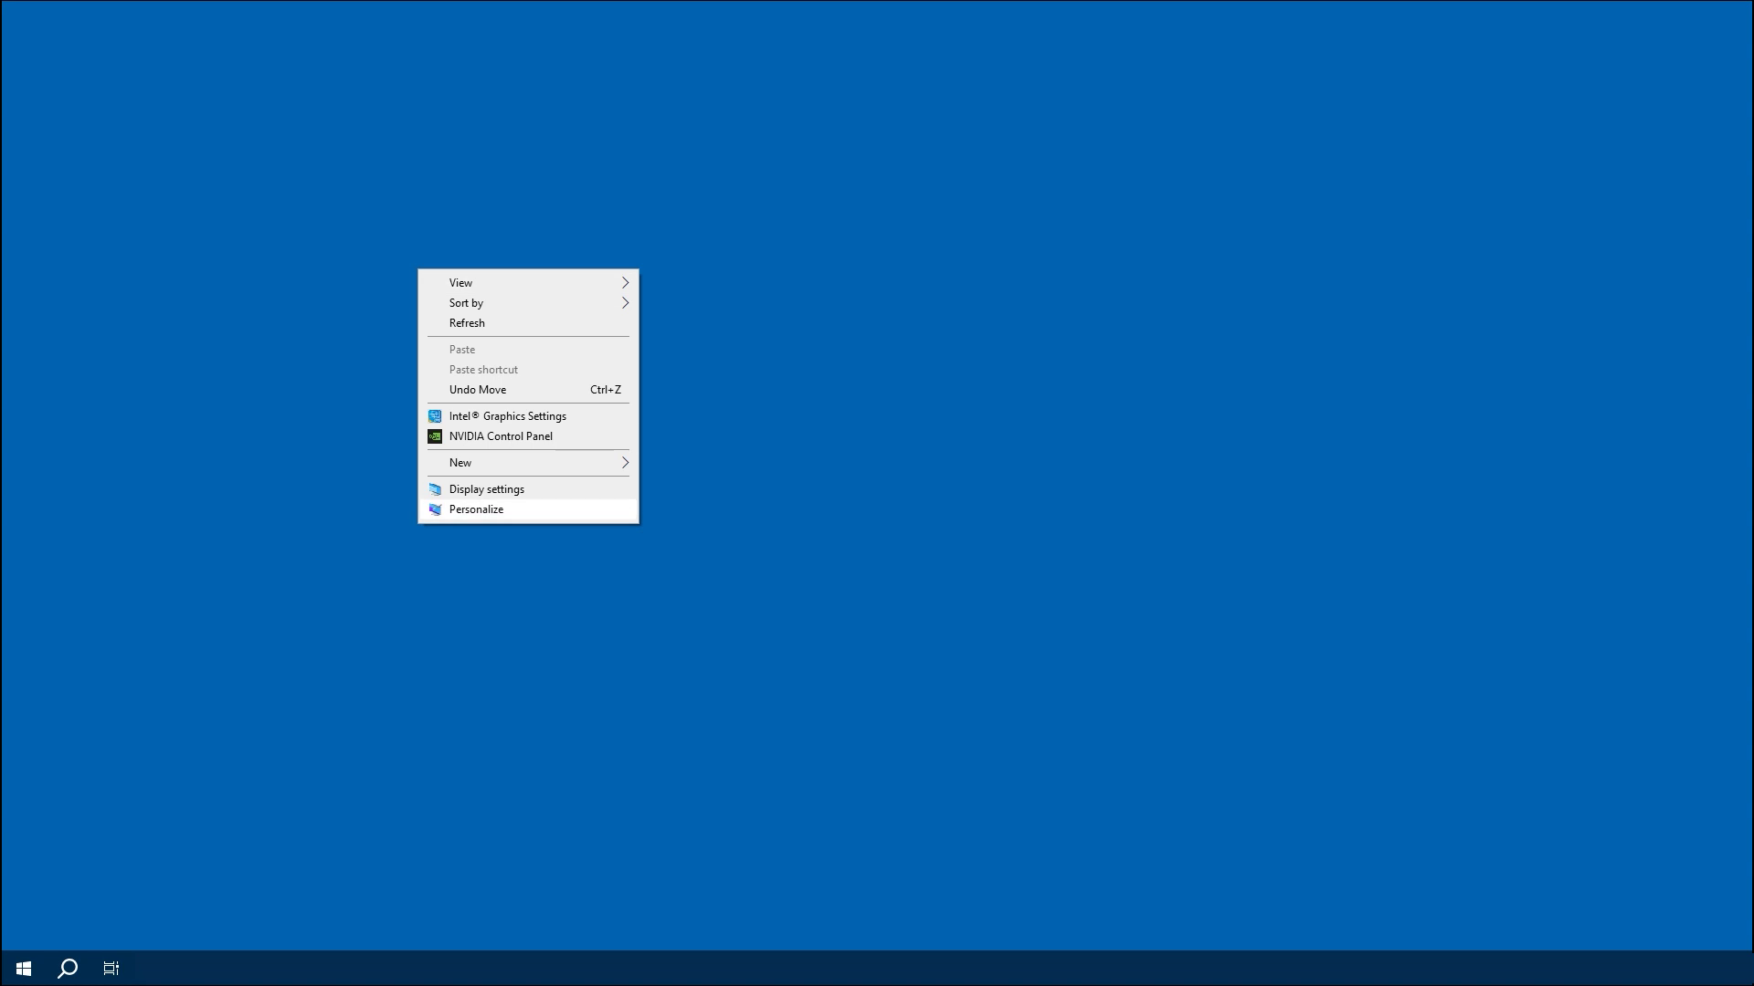
Open Personalize from the desktop, then the Themes and Colors pages
click(478, 510)
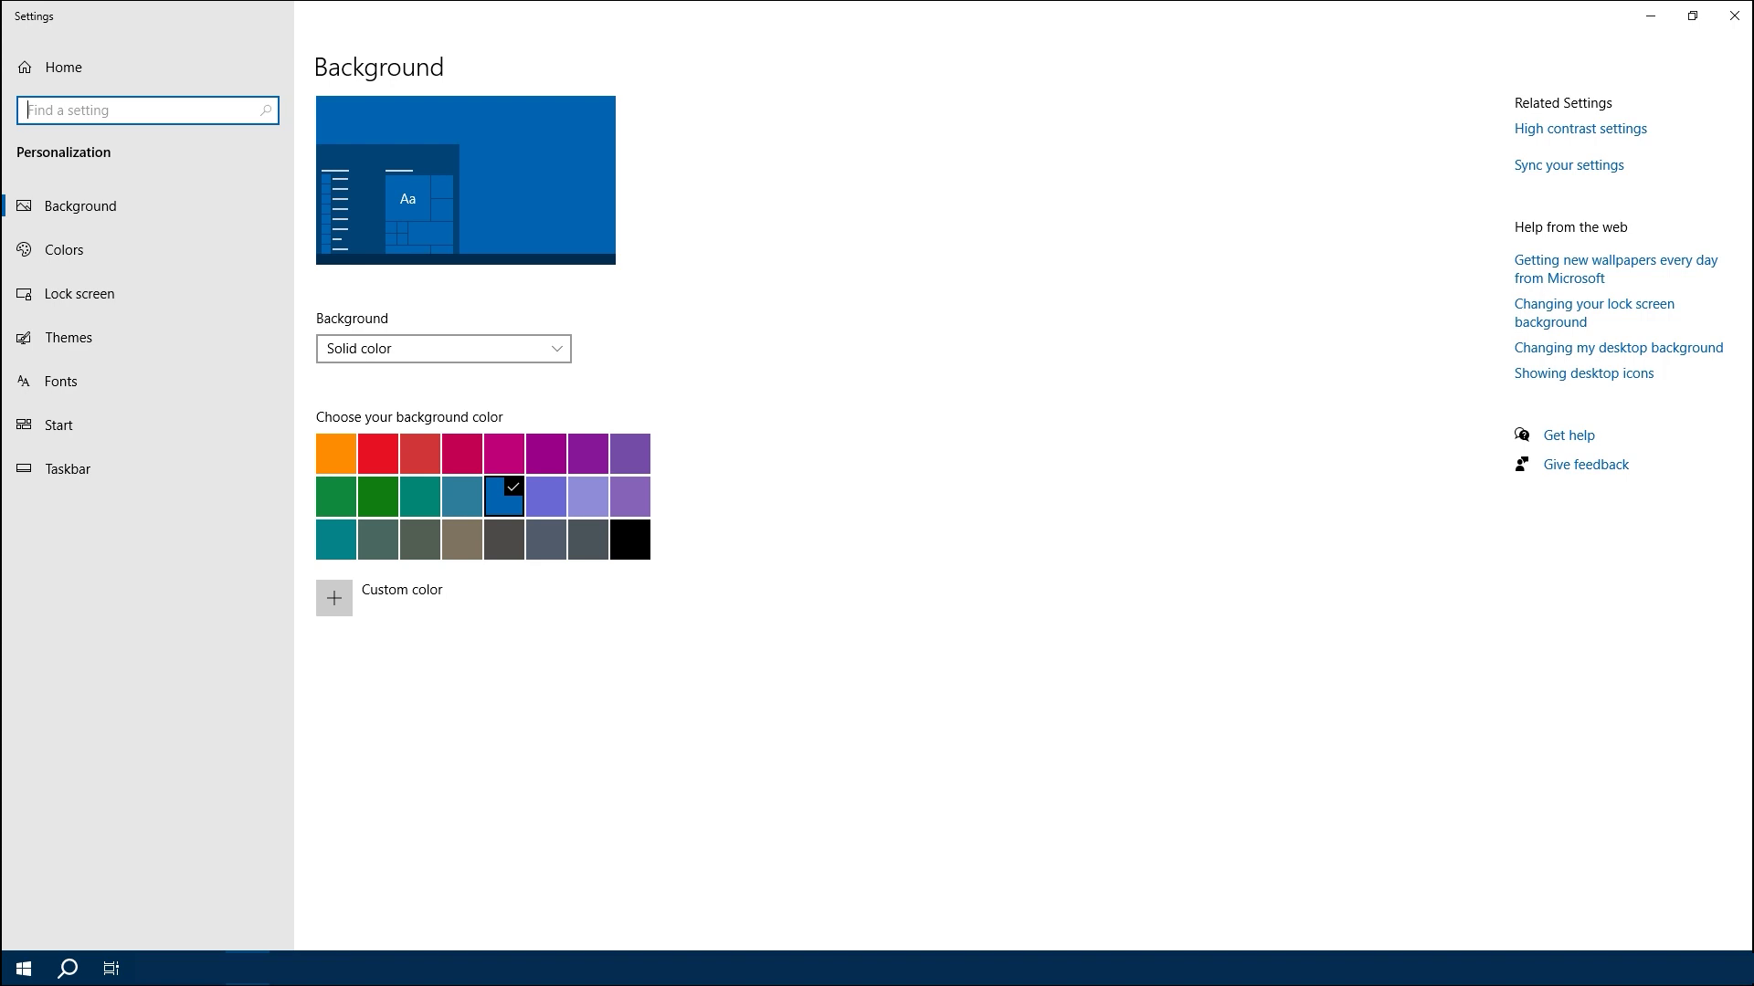
click(69, 338)
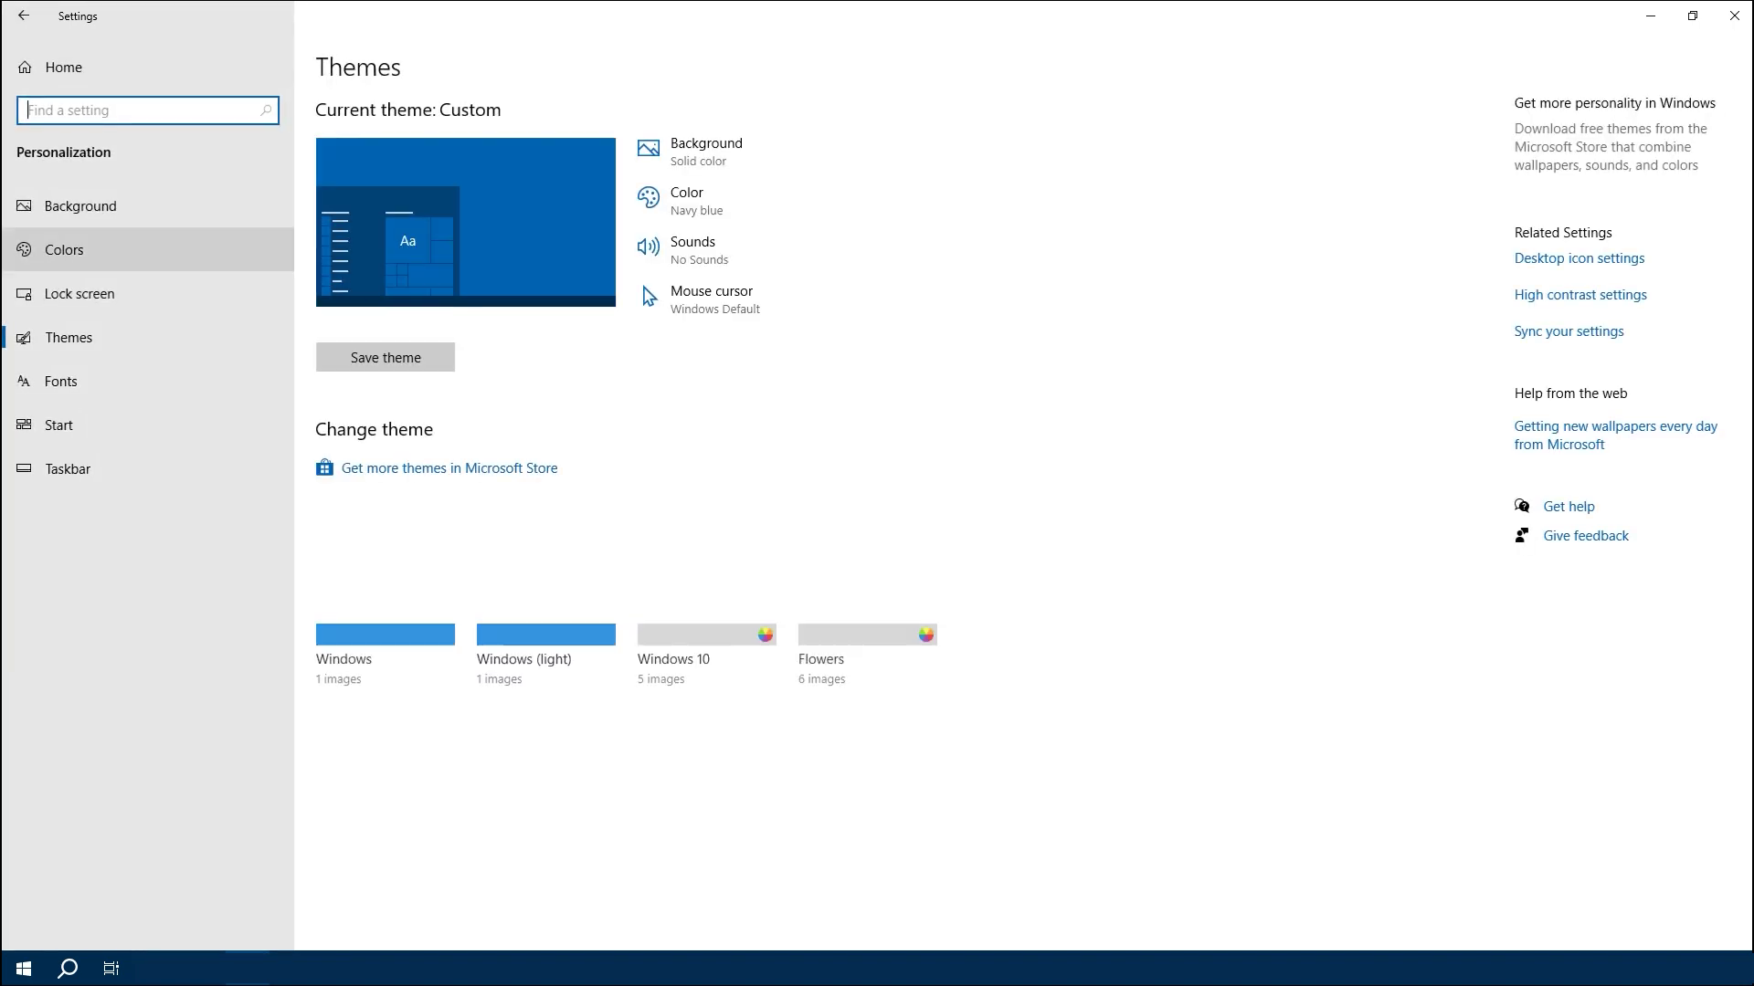
click(64, 250)
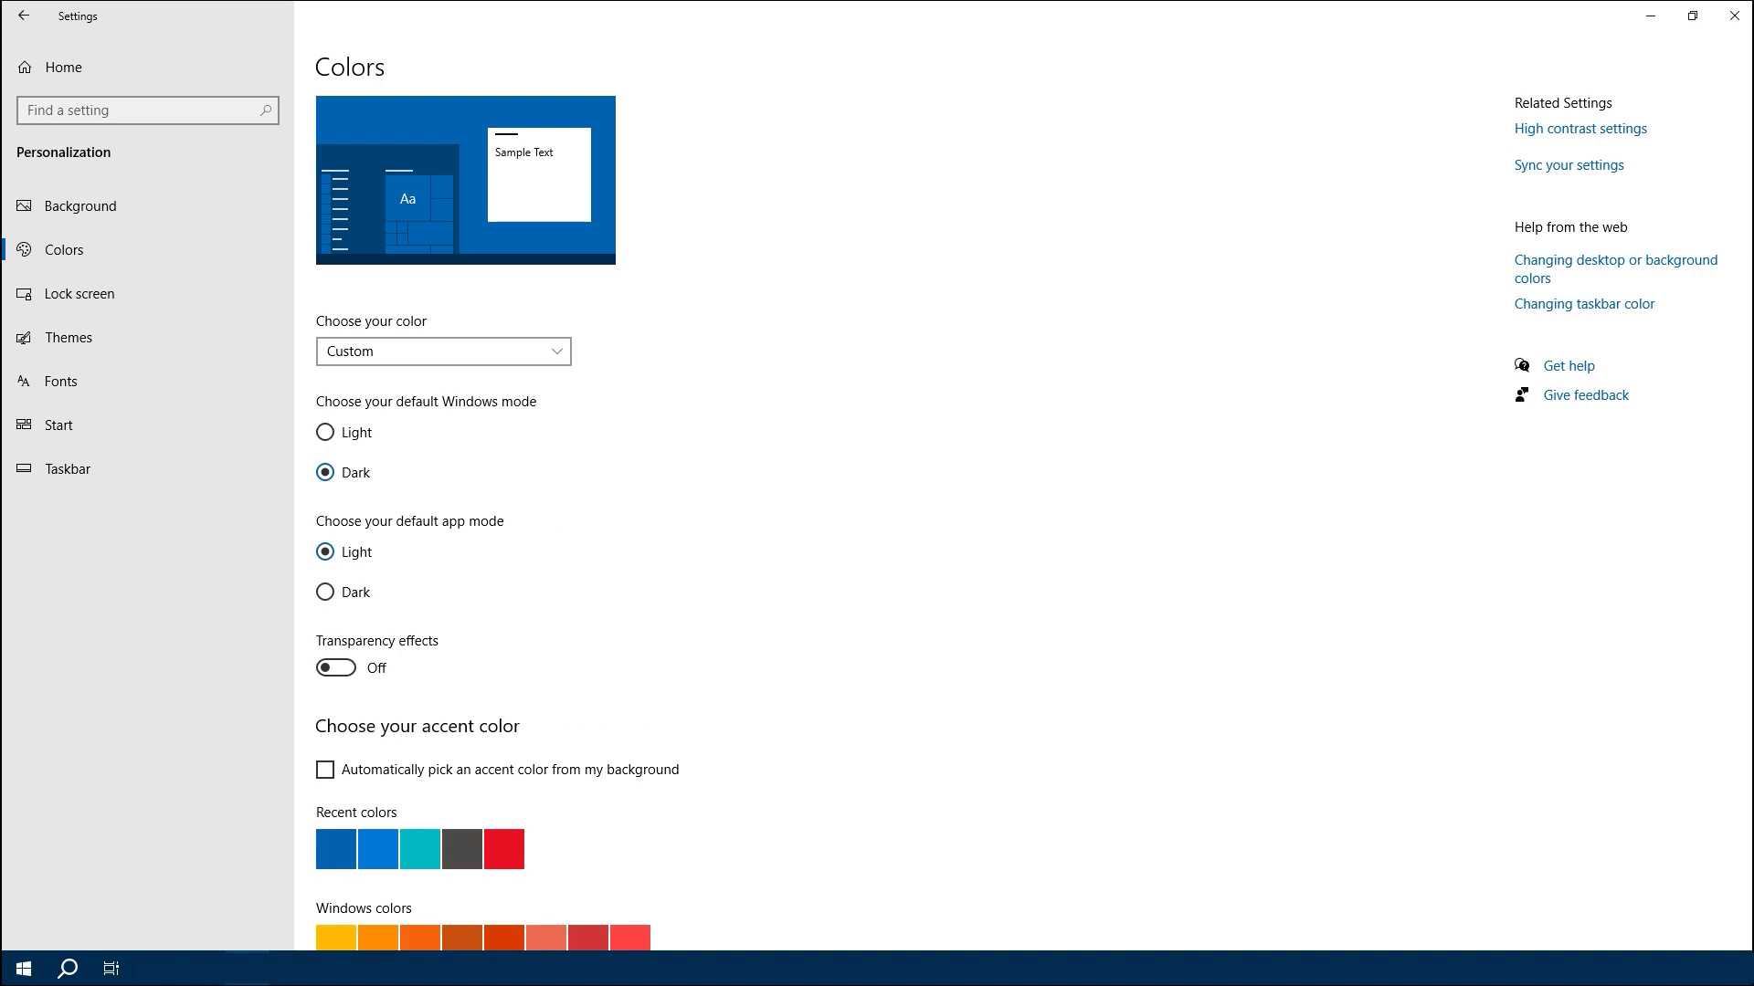
scroll(876, 548, down, 5)
scroll(877, 548, up, 3)
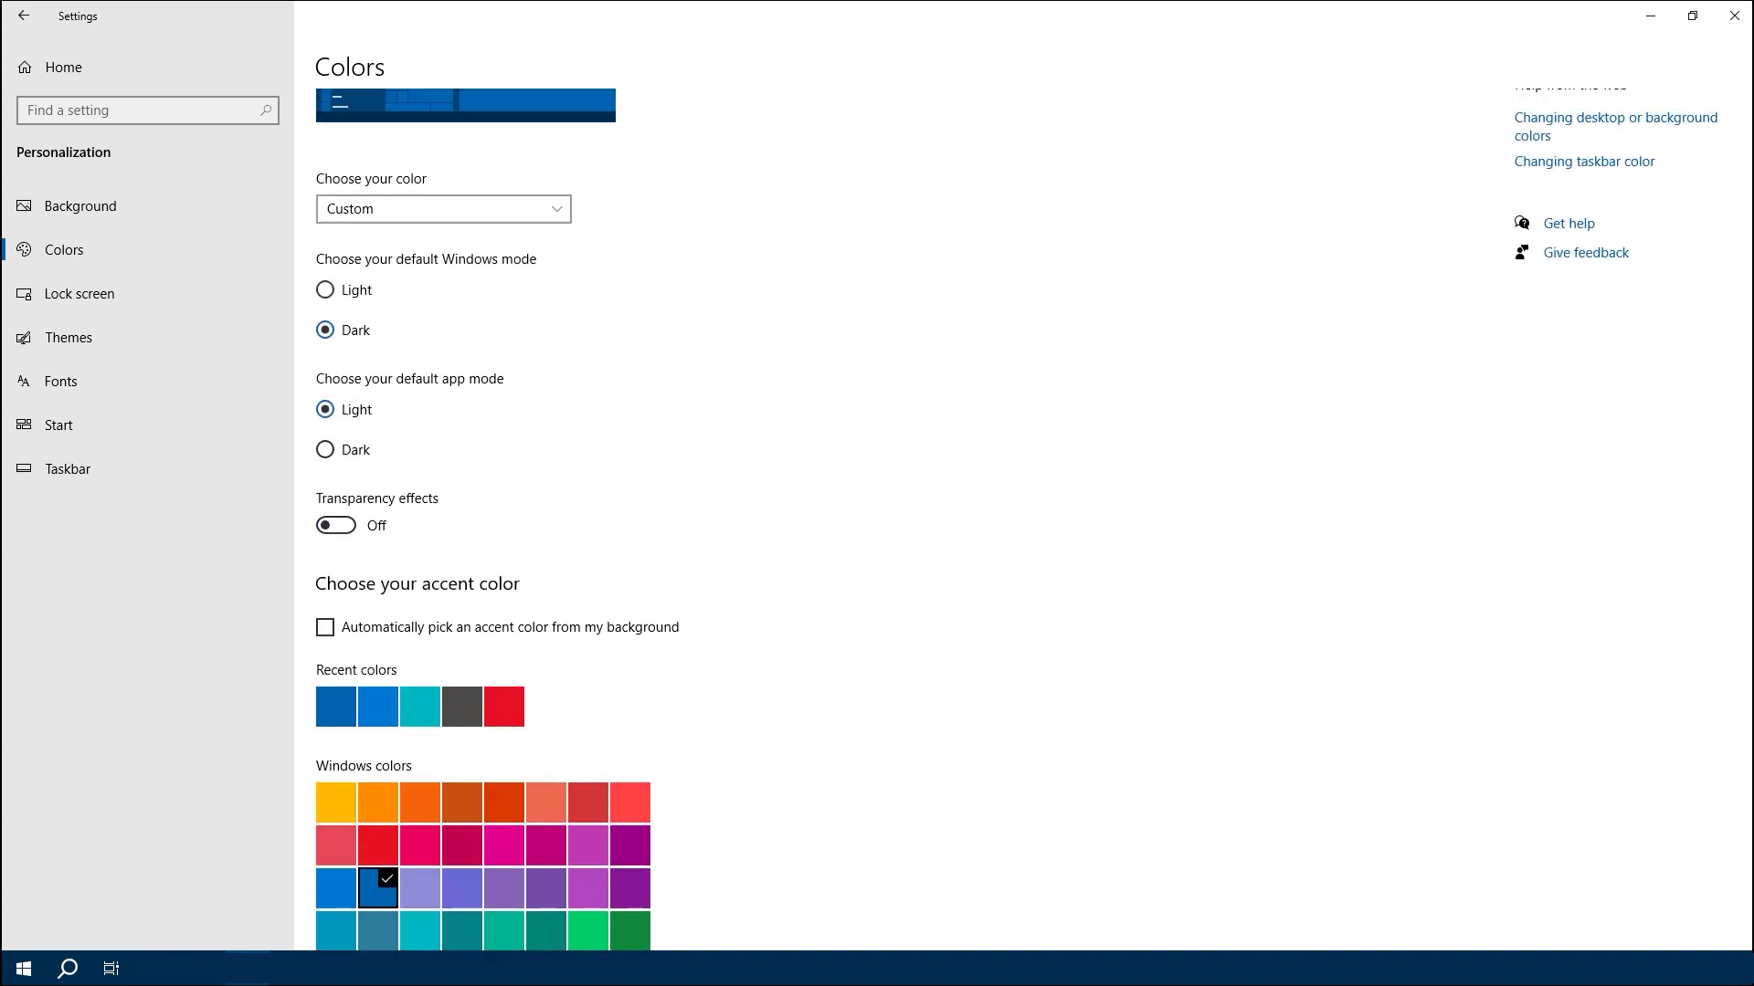
scroll(877, 549, up, 2)
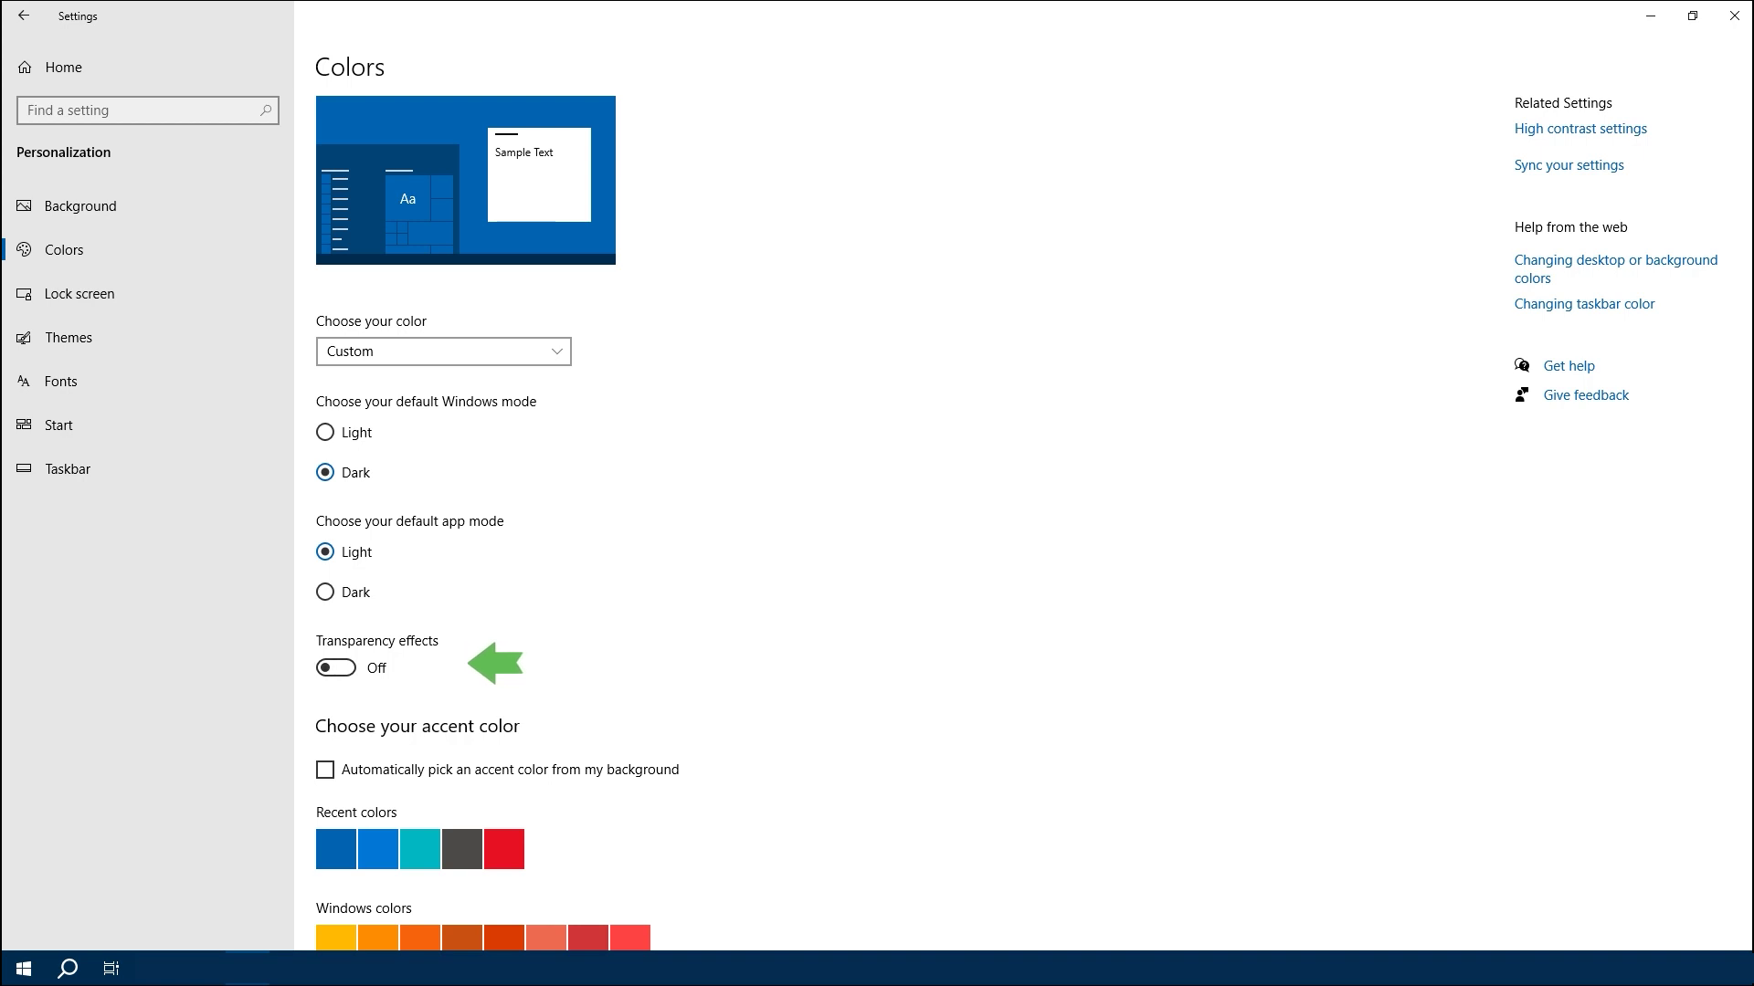
scroll(878, 549, down, 2)
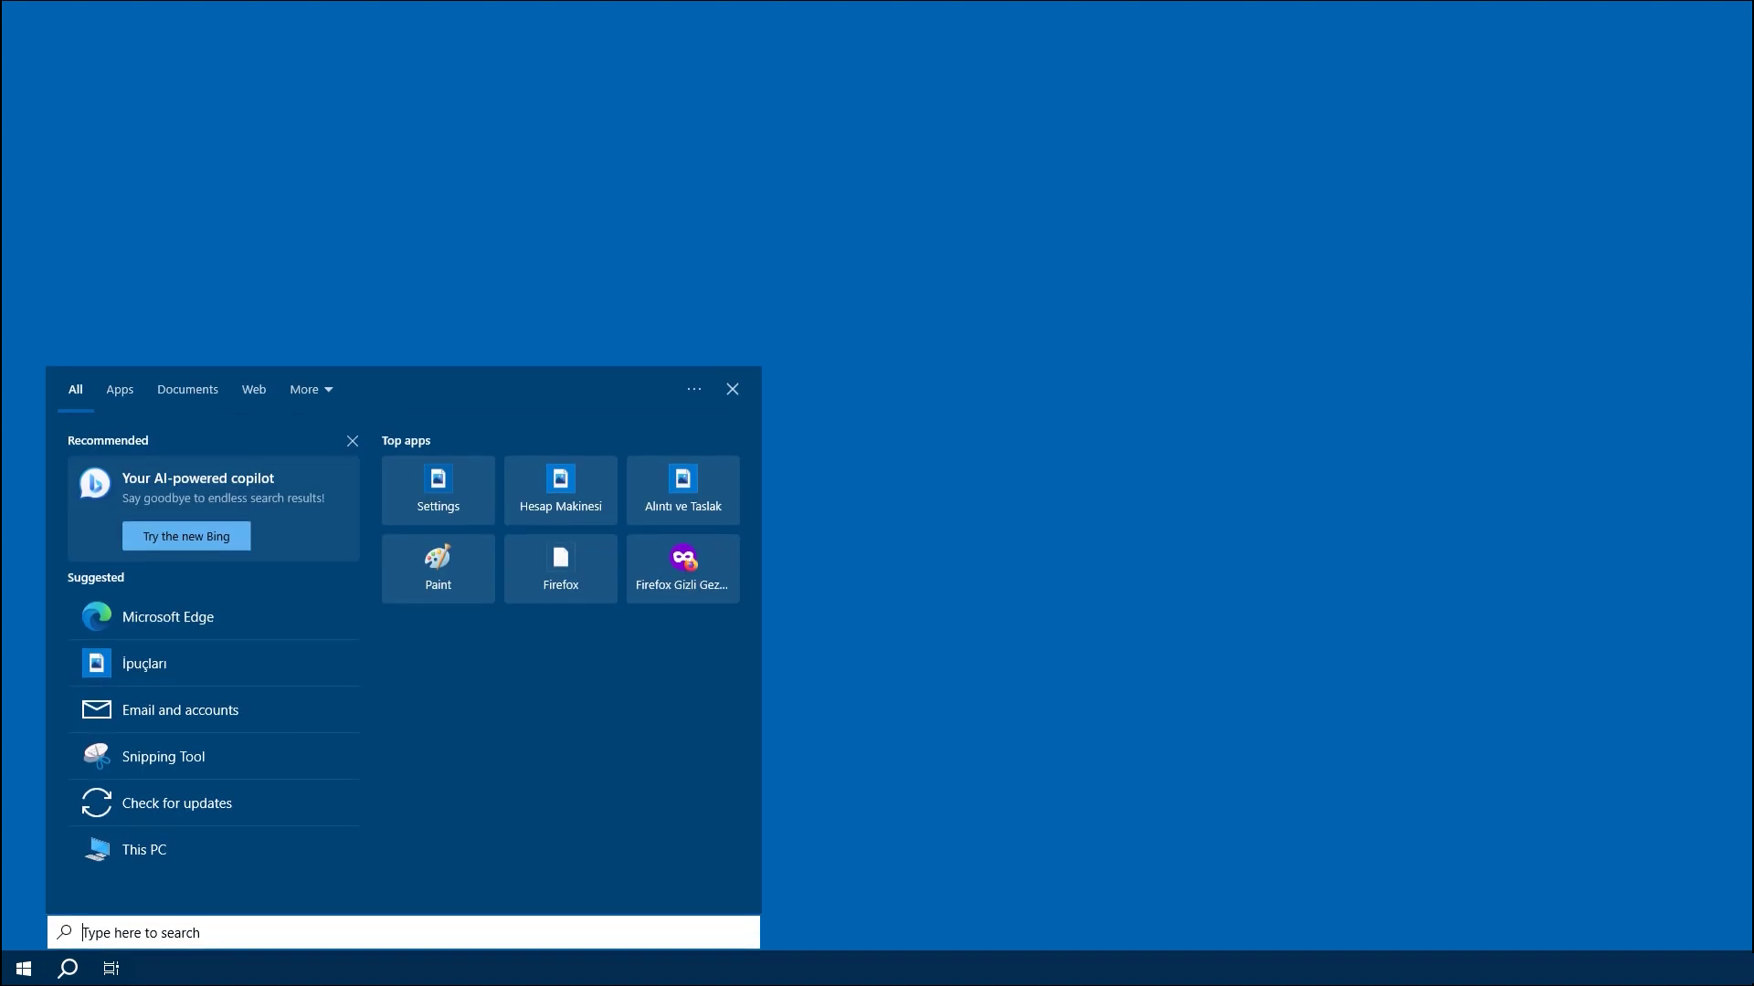
text(focus)
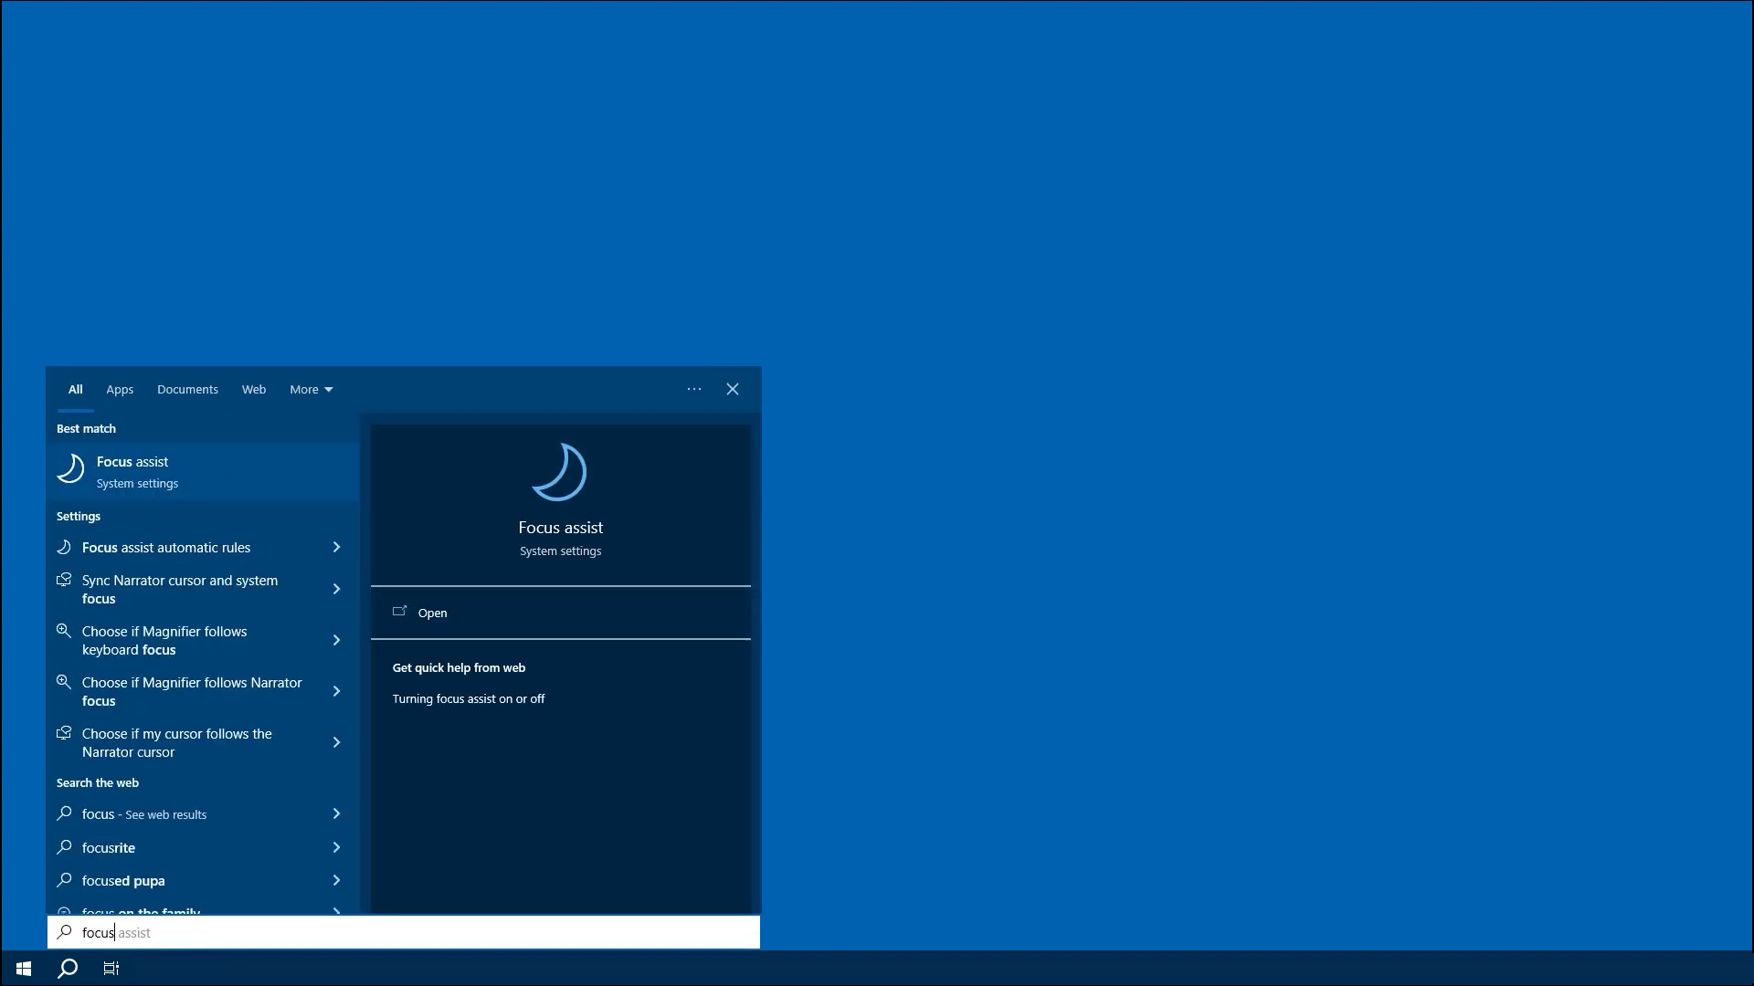
Open the Focus assist settings page from the 'focus' search results
key(Return)
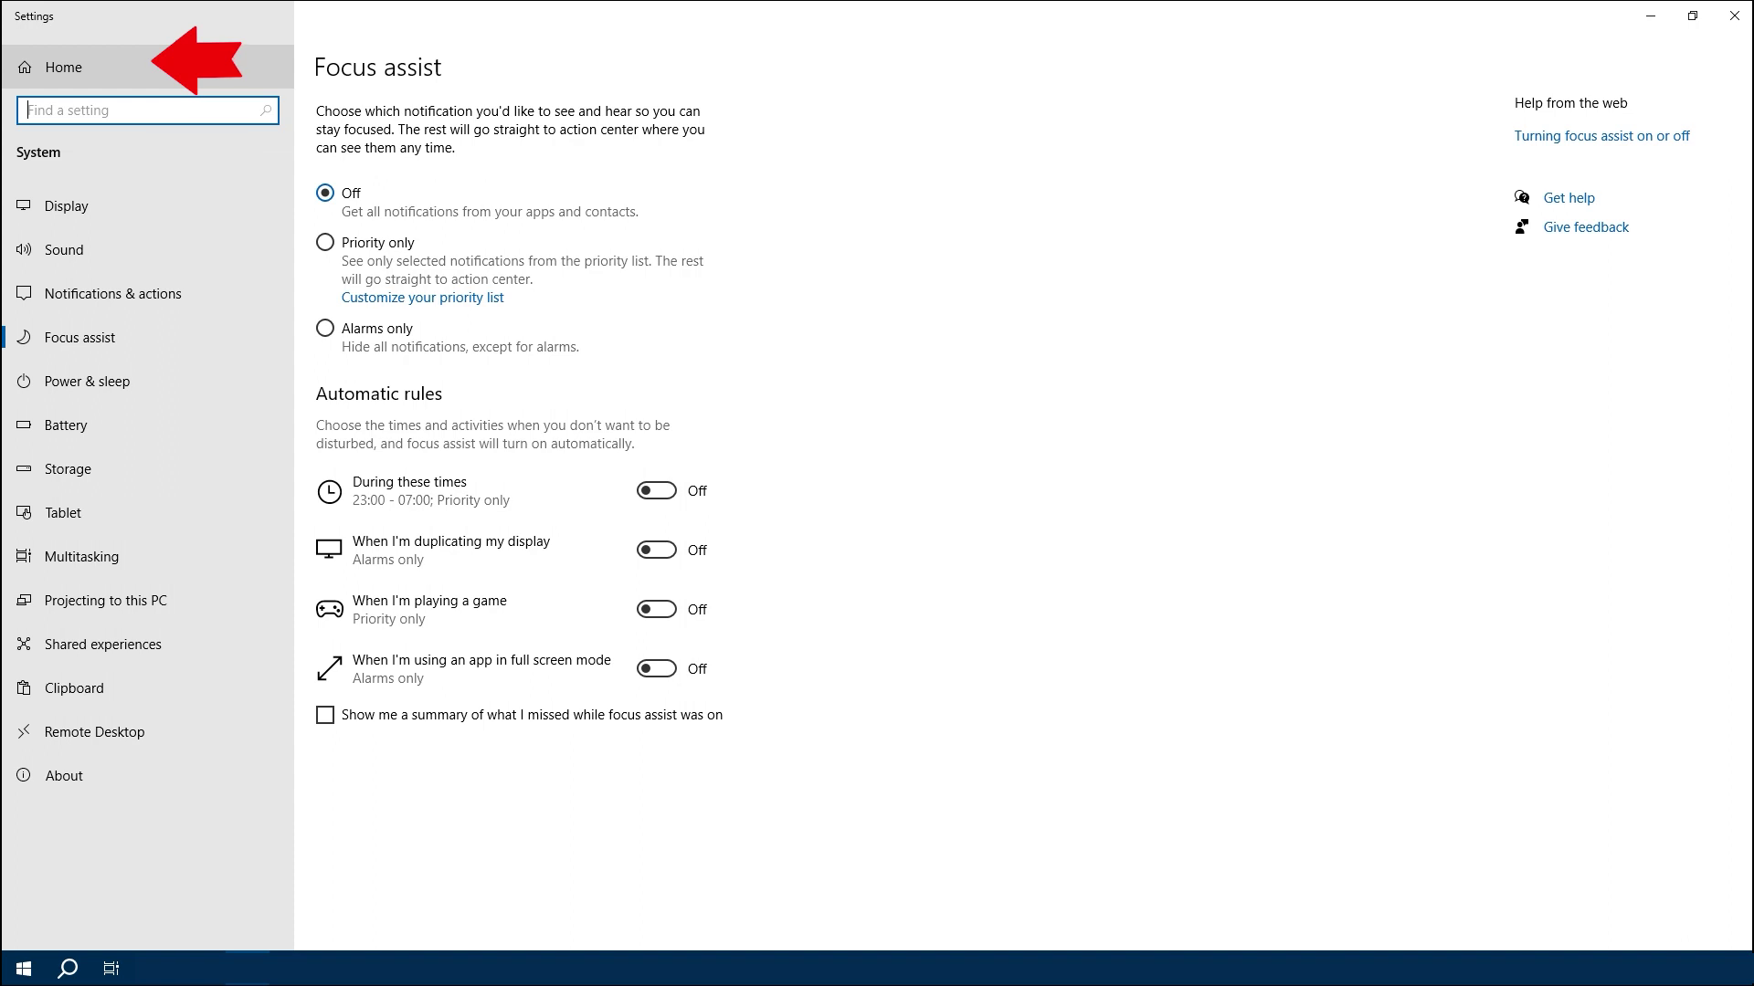
click(63, 67)
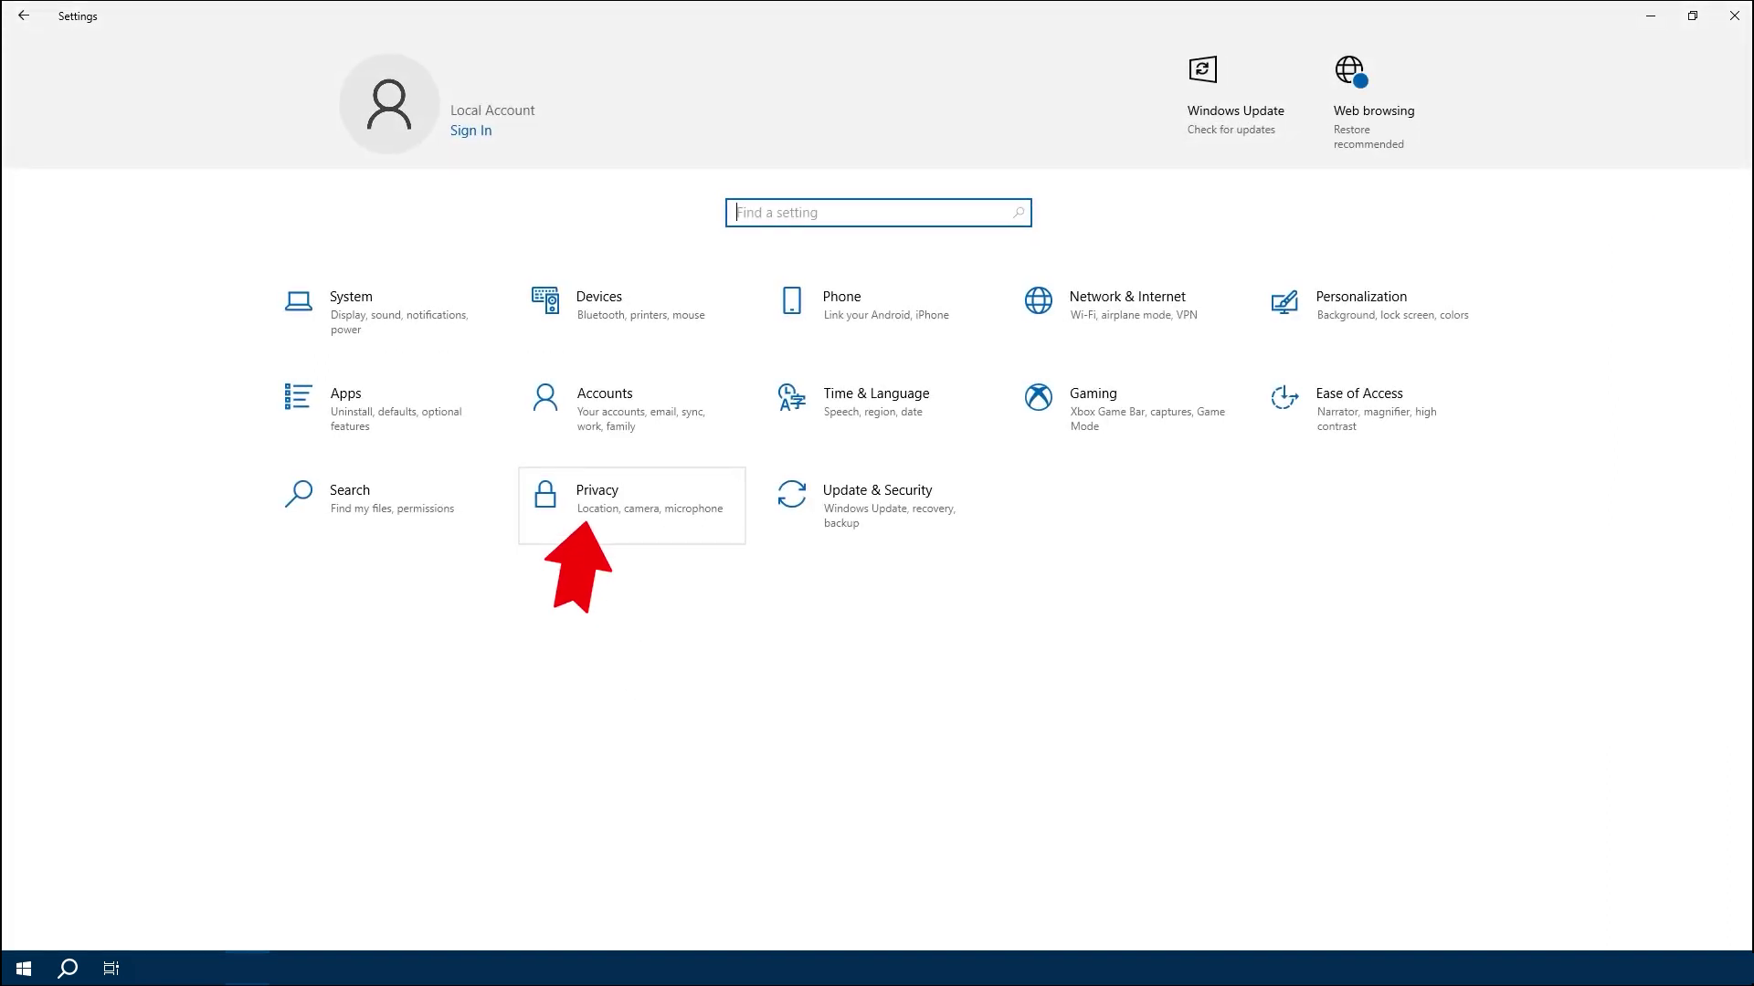
click(631, 504)
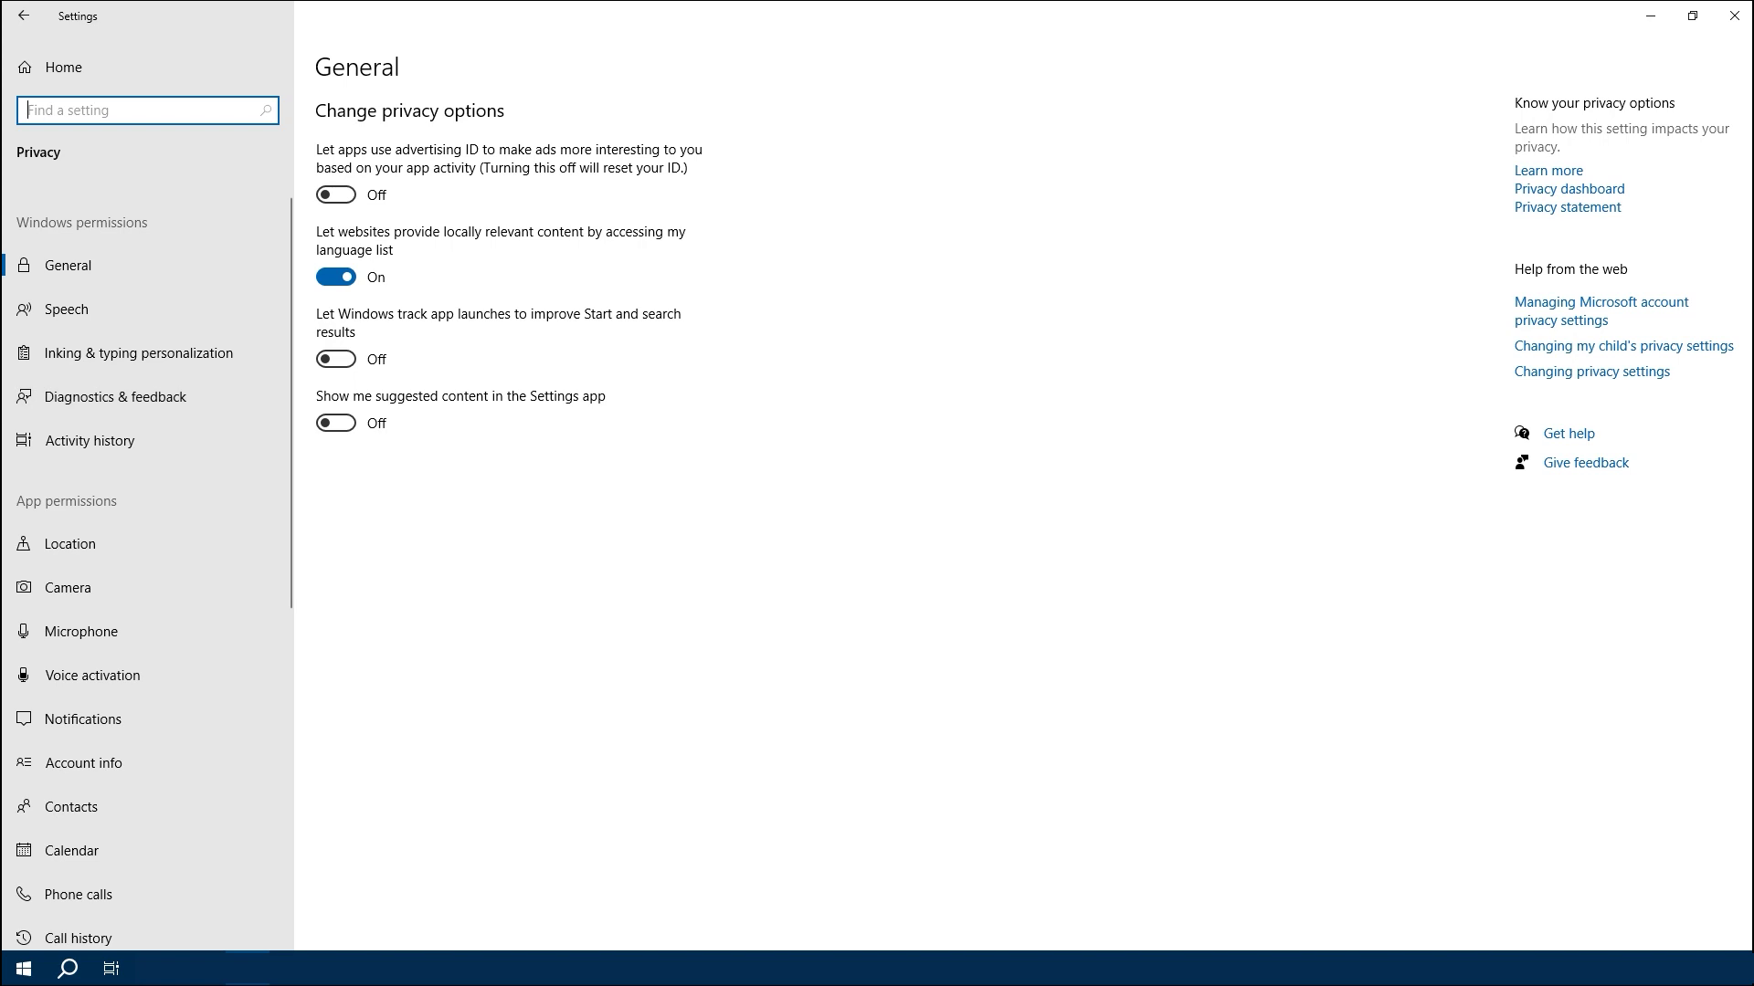
scroll(144, 521, down, 3)
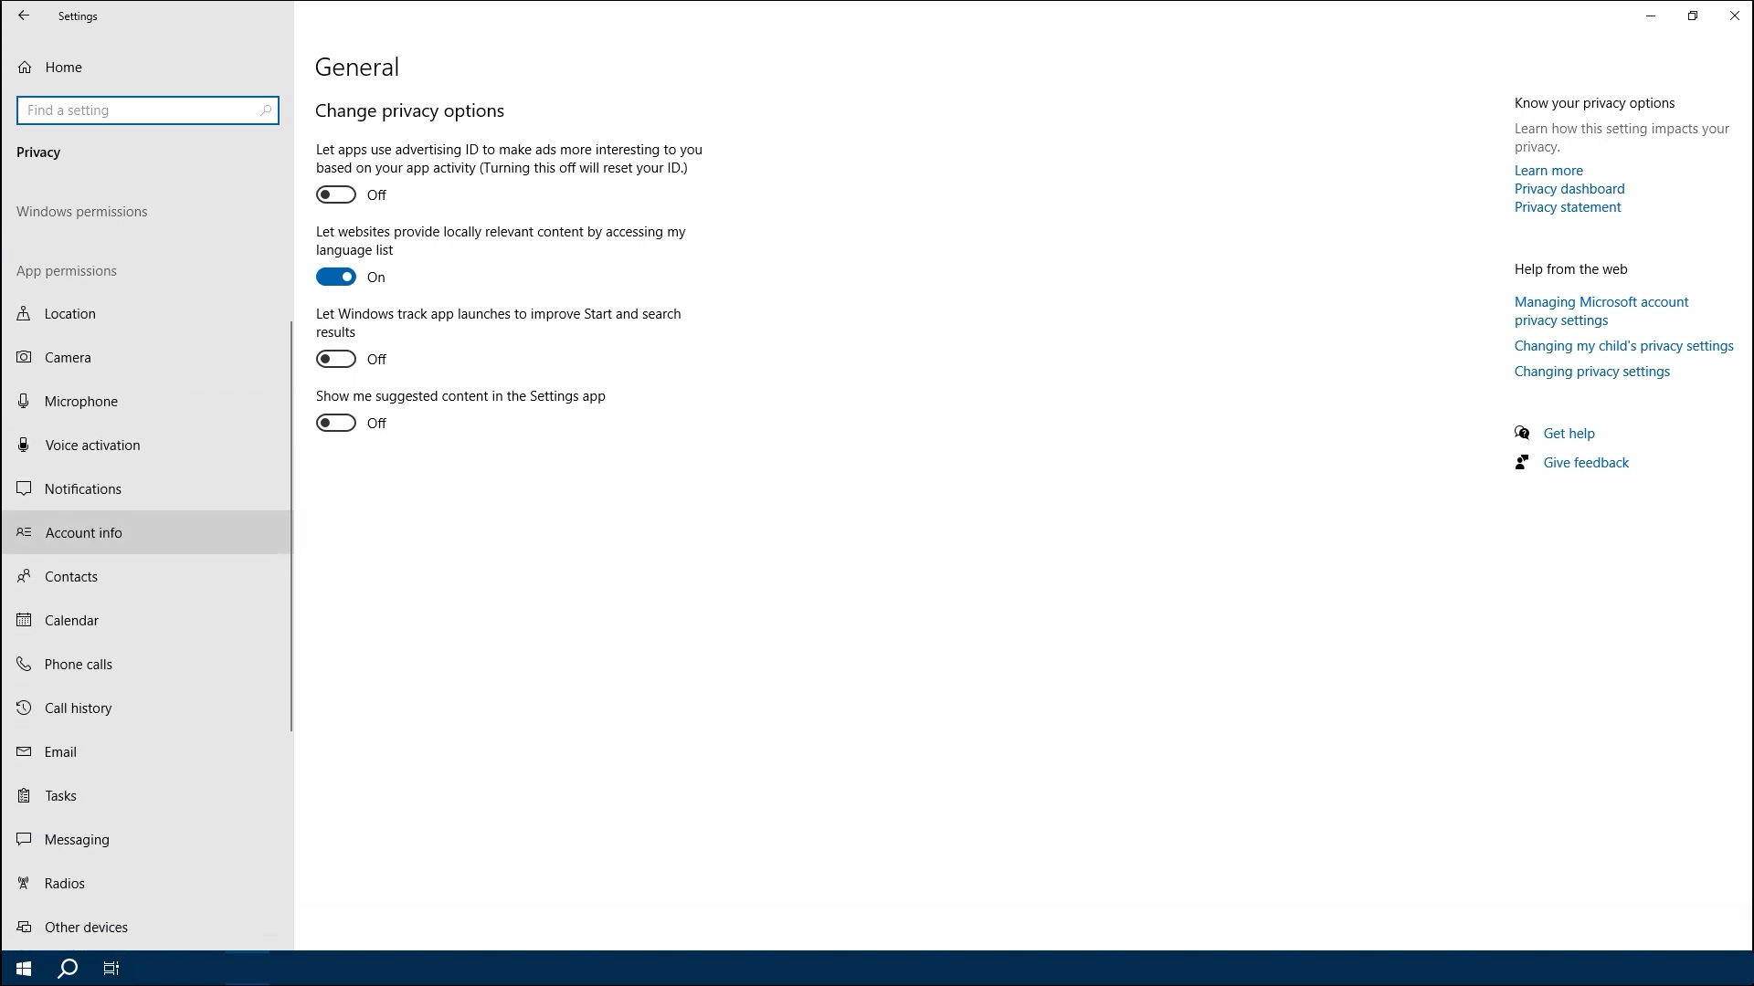
scroll(144, 532, up, 3)
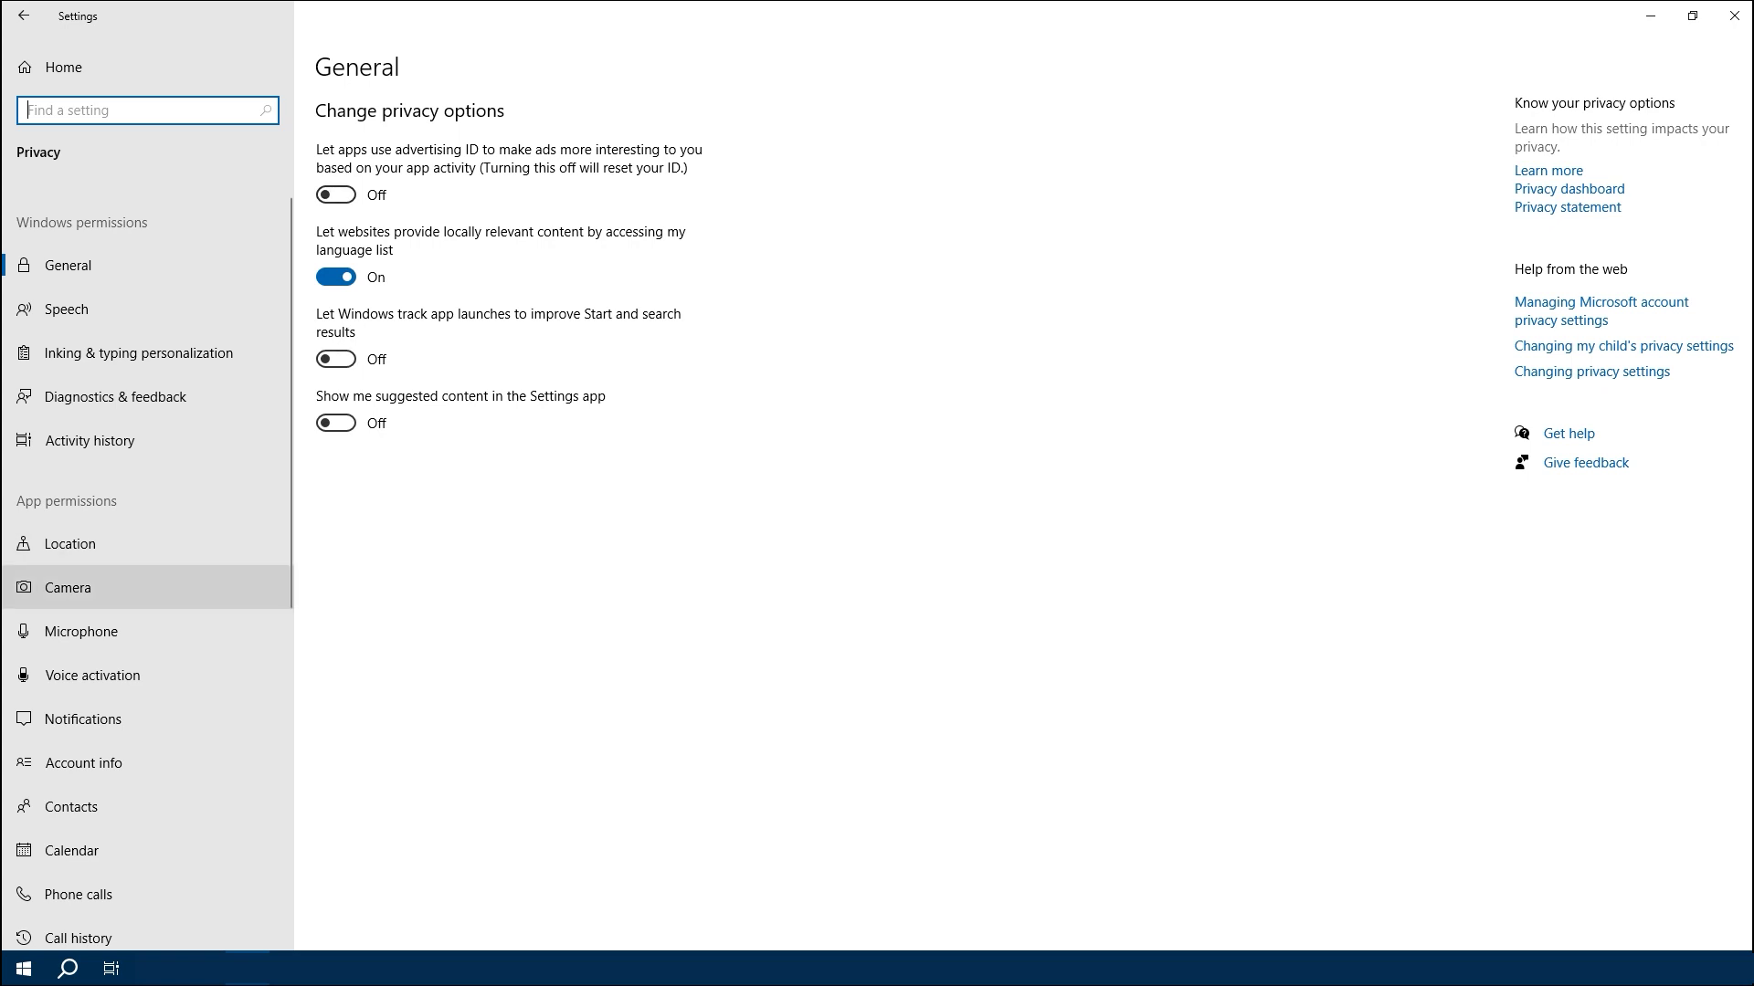
Confirm location access is off for this device on the Location privacy page
click(70, 545)
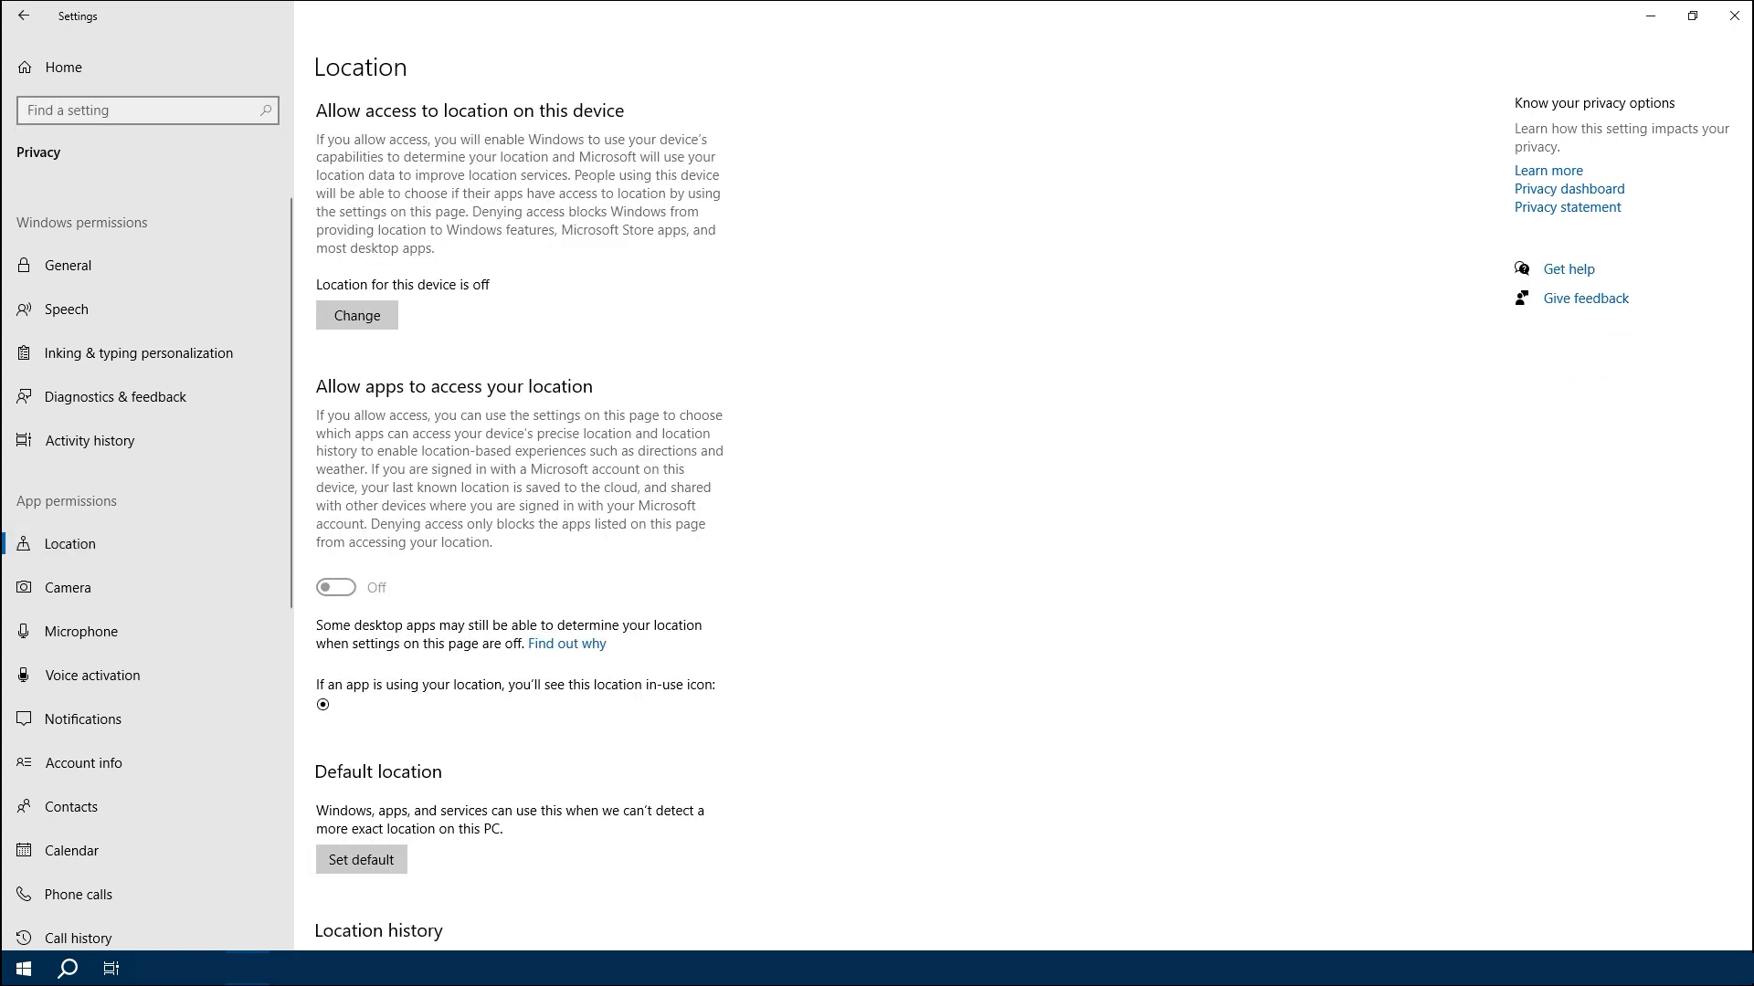
click(357, 316)
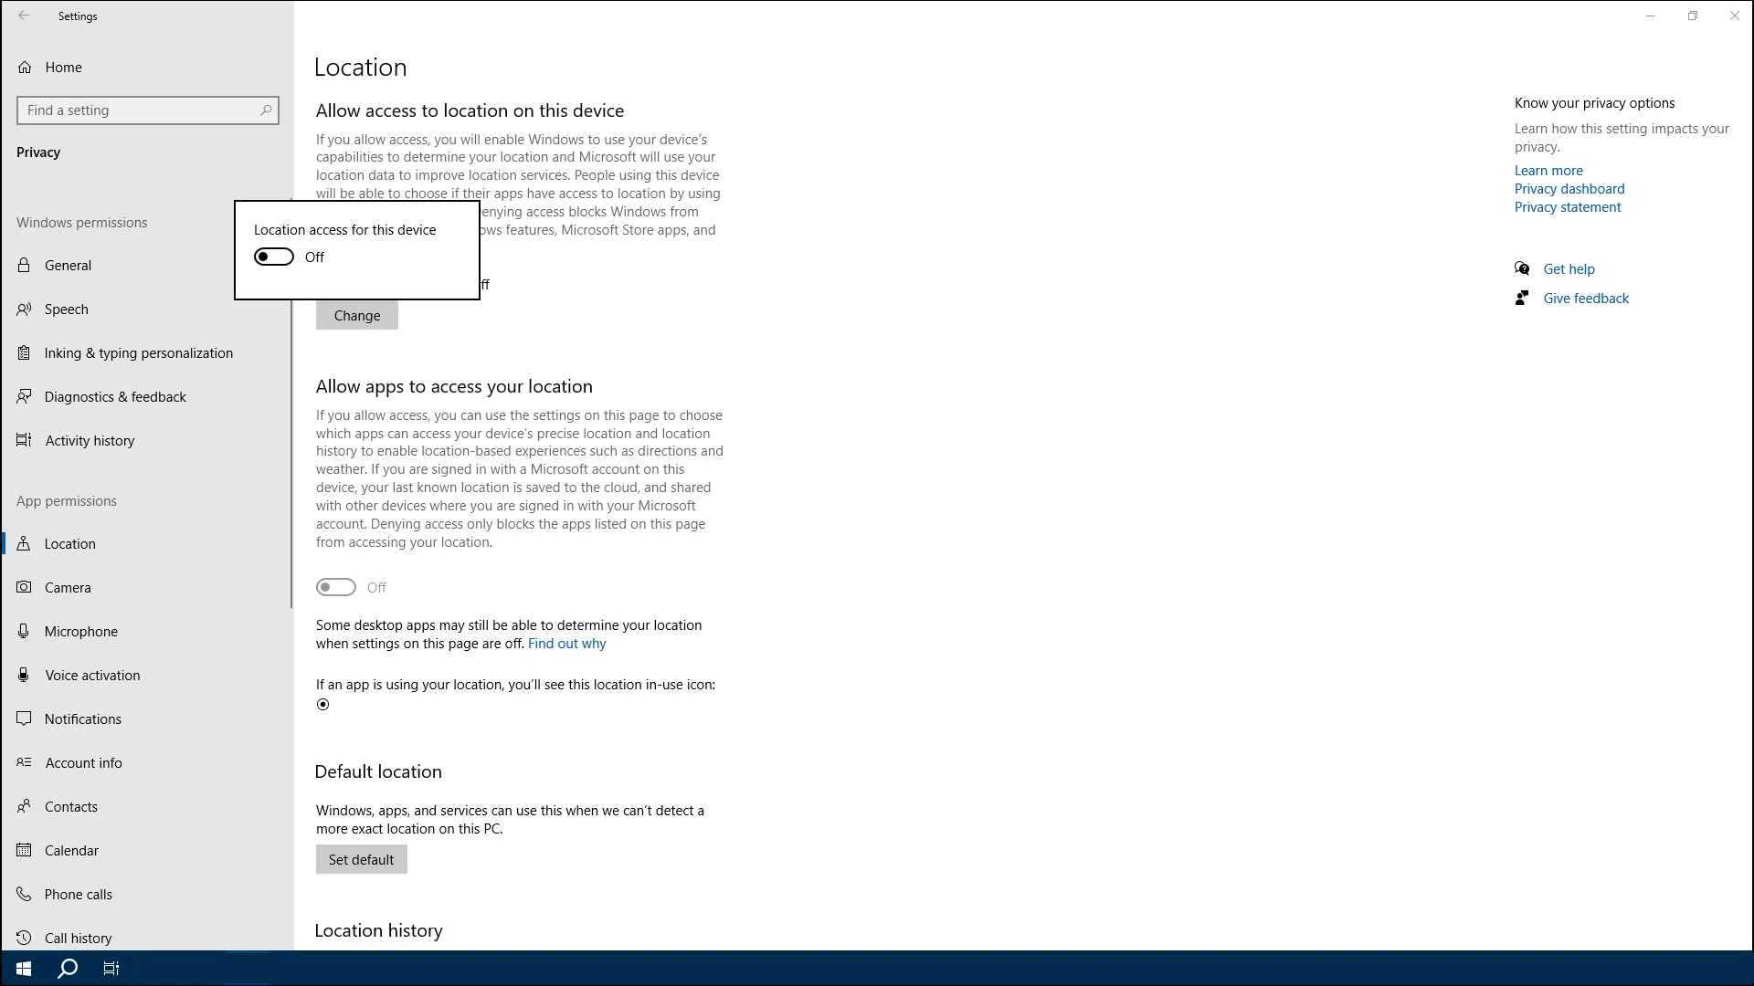
click(822, 548)
scroll(822, 548, down, 5)
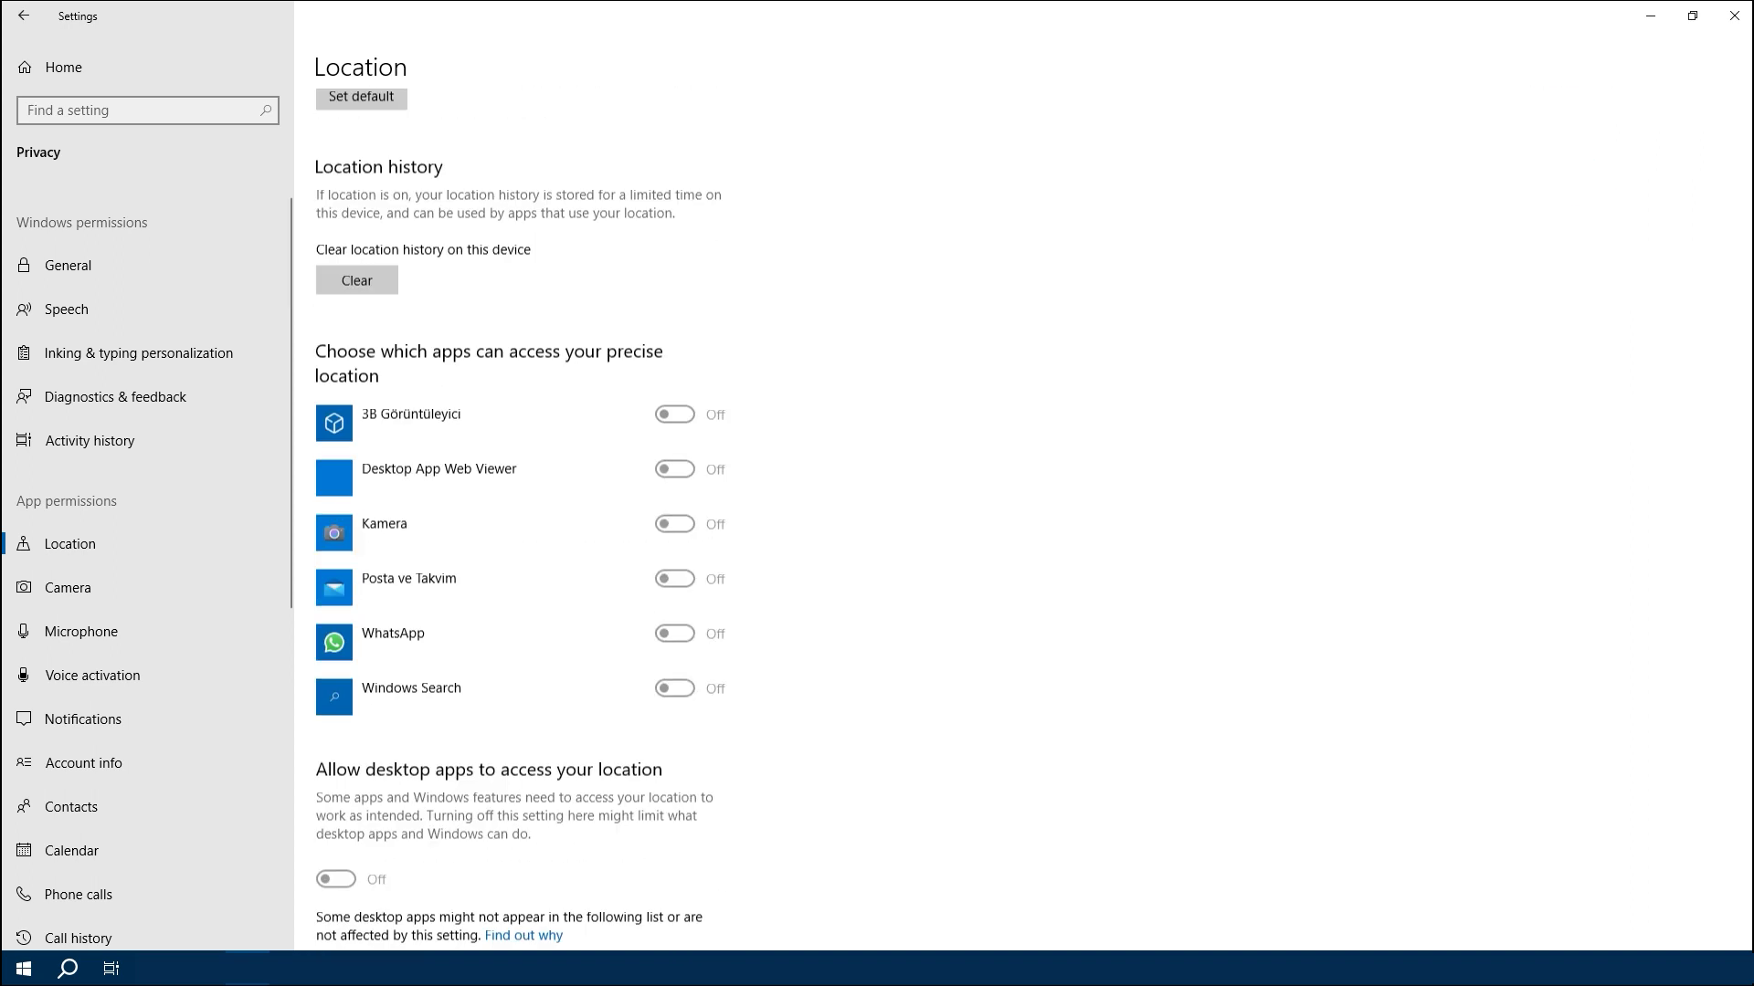
scroll(822, 548, down, 5)
scroll(823, 549, up, 10)
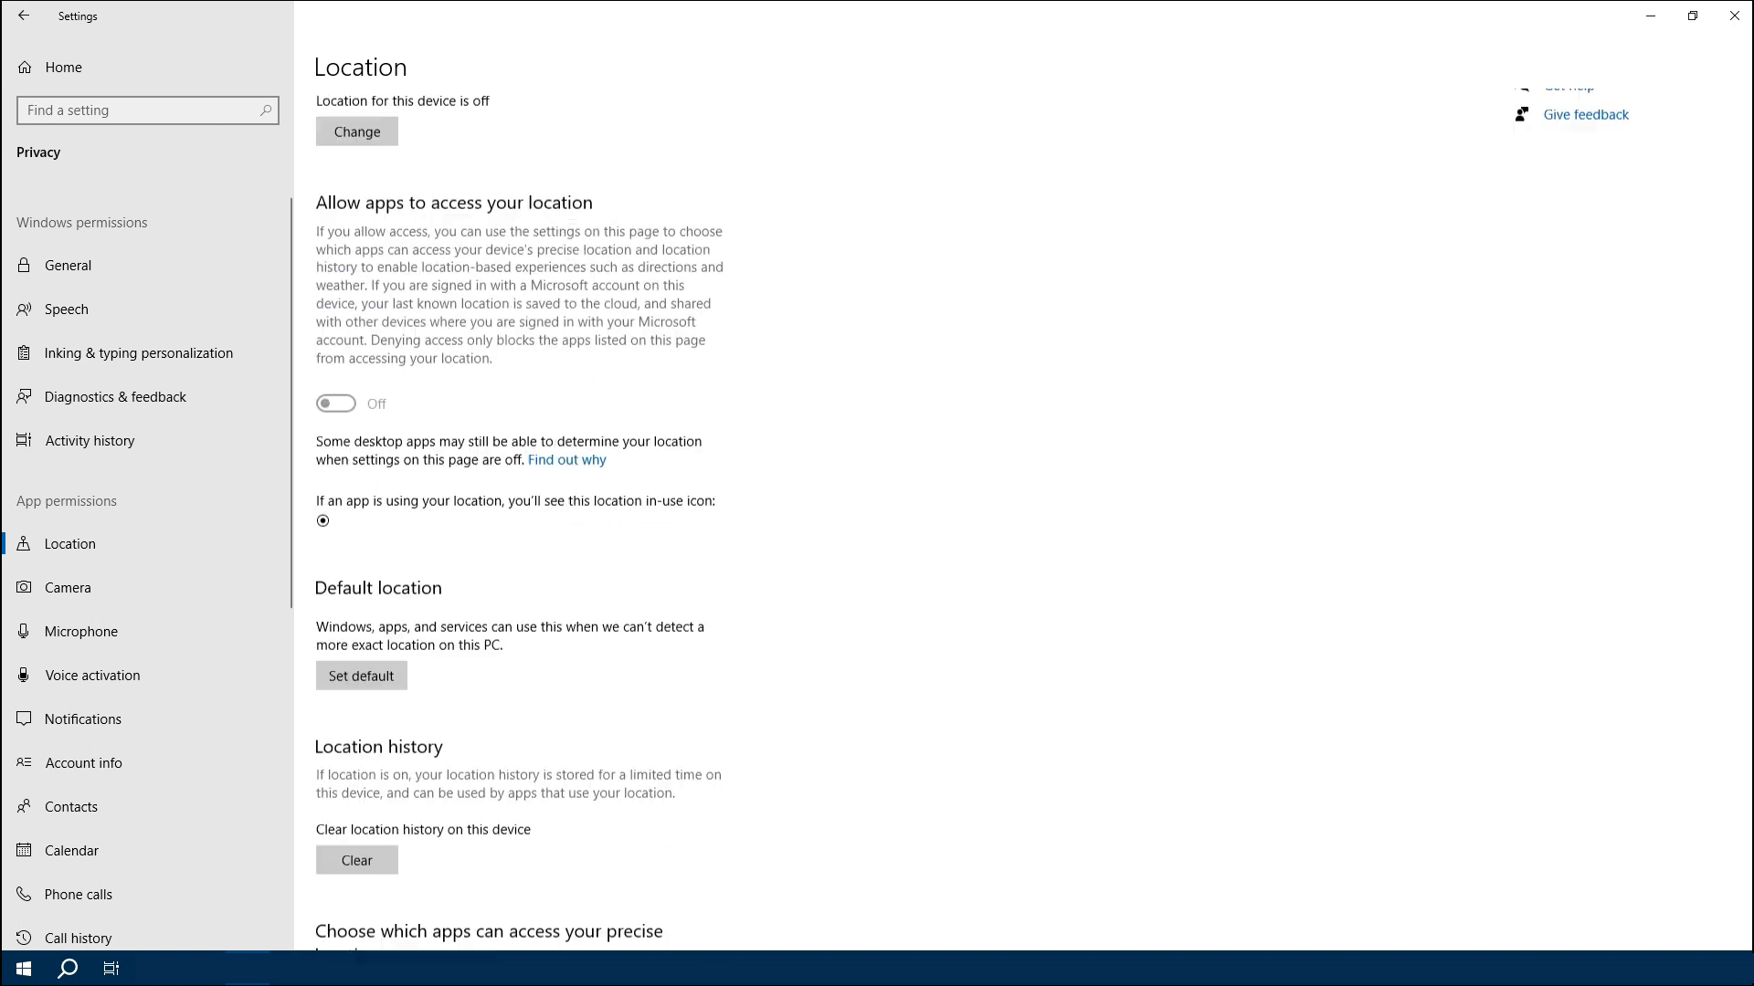
Confirm camera access is off for this device on the Camera privacy page
click(68, 588)
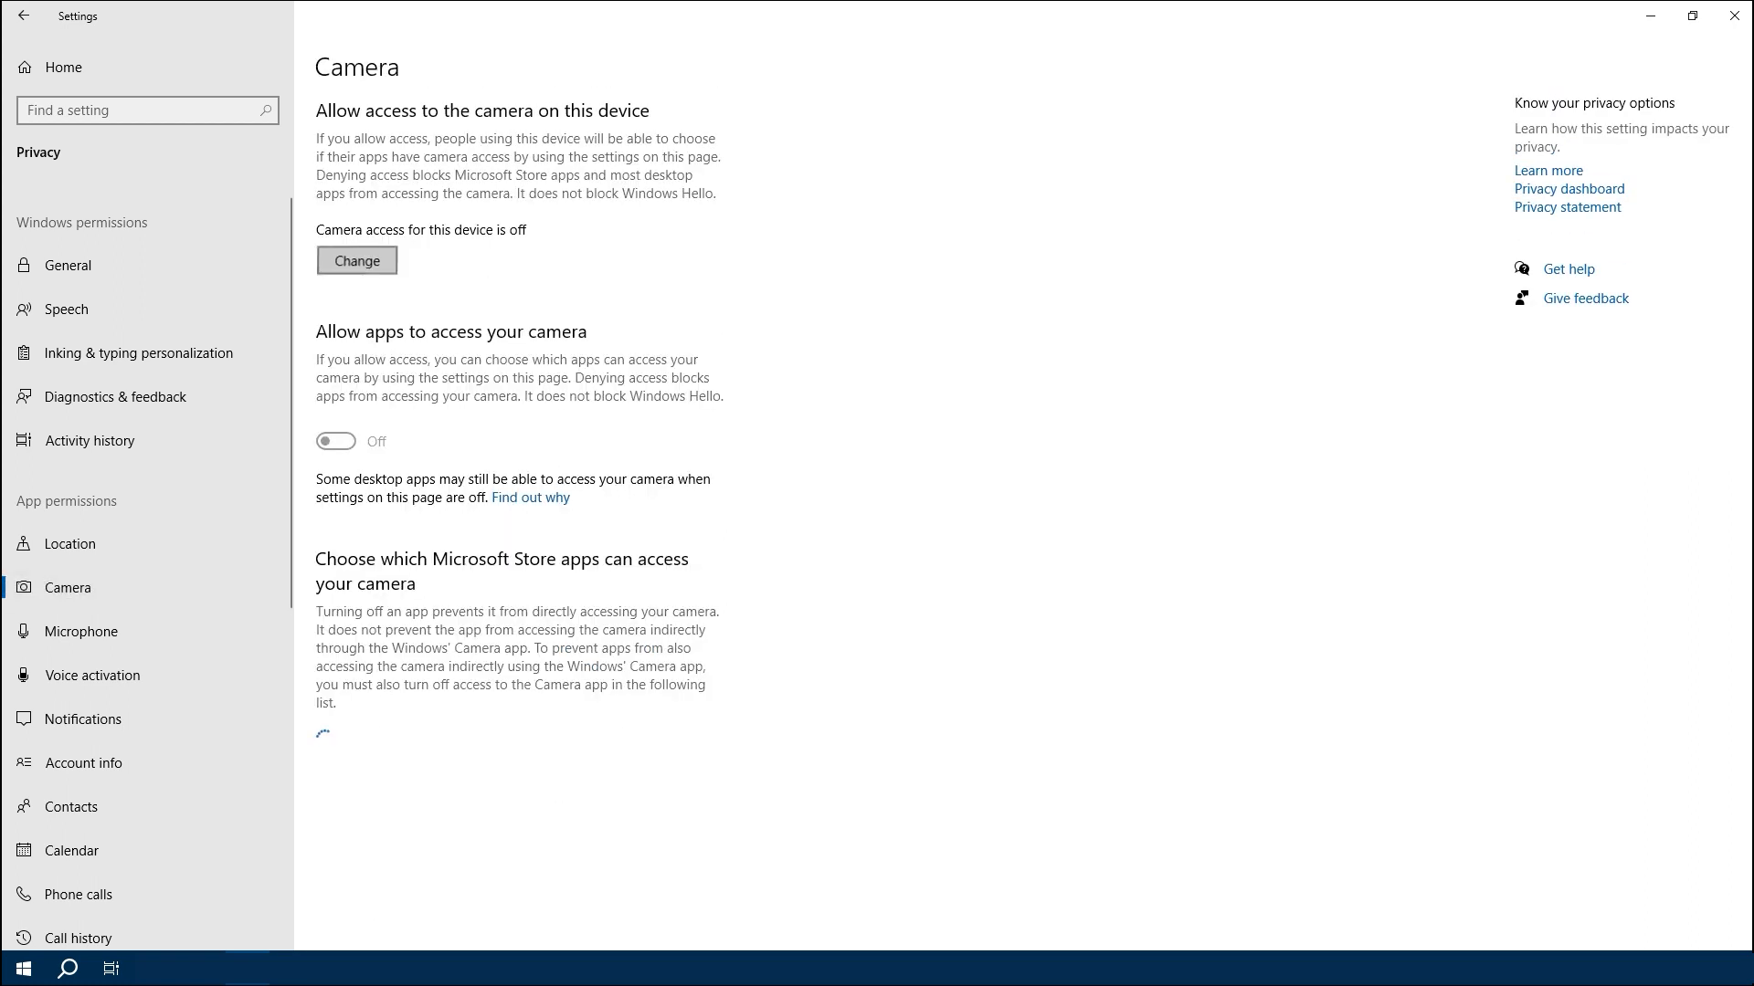
click(356, 260)
click(822, 548)
scroll(823, 548, down, 5)
scroll(823, 549, down, 5)
scroll(822, 549, up, 10)
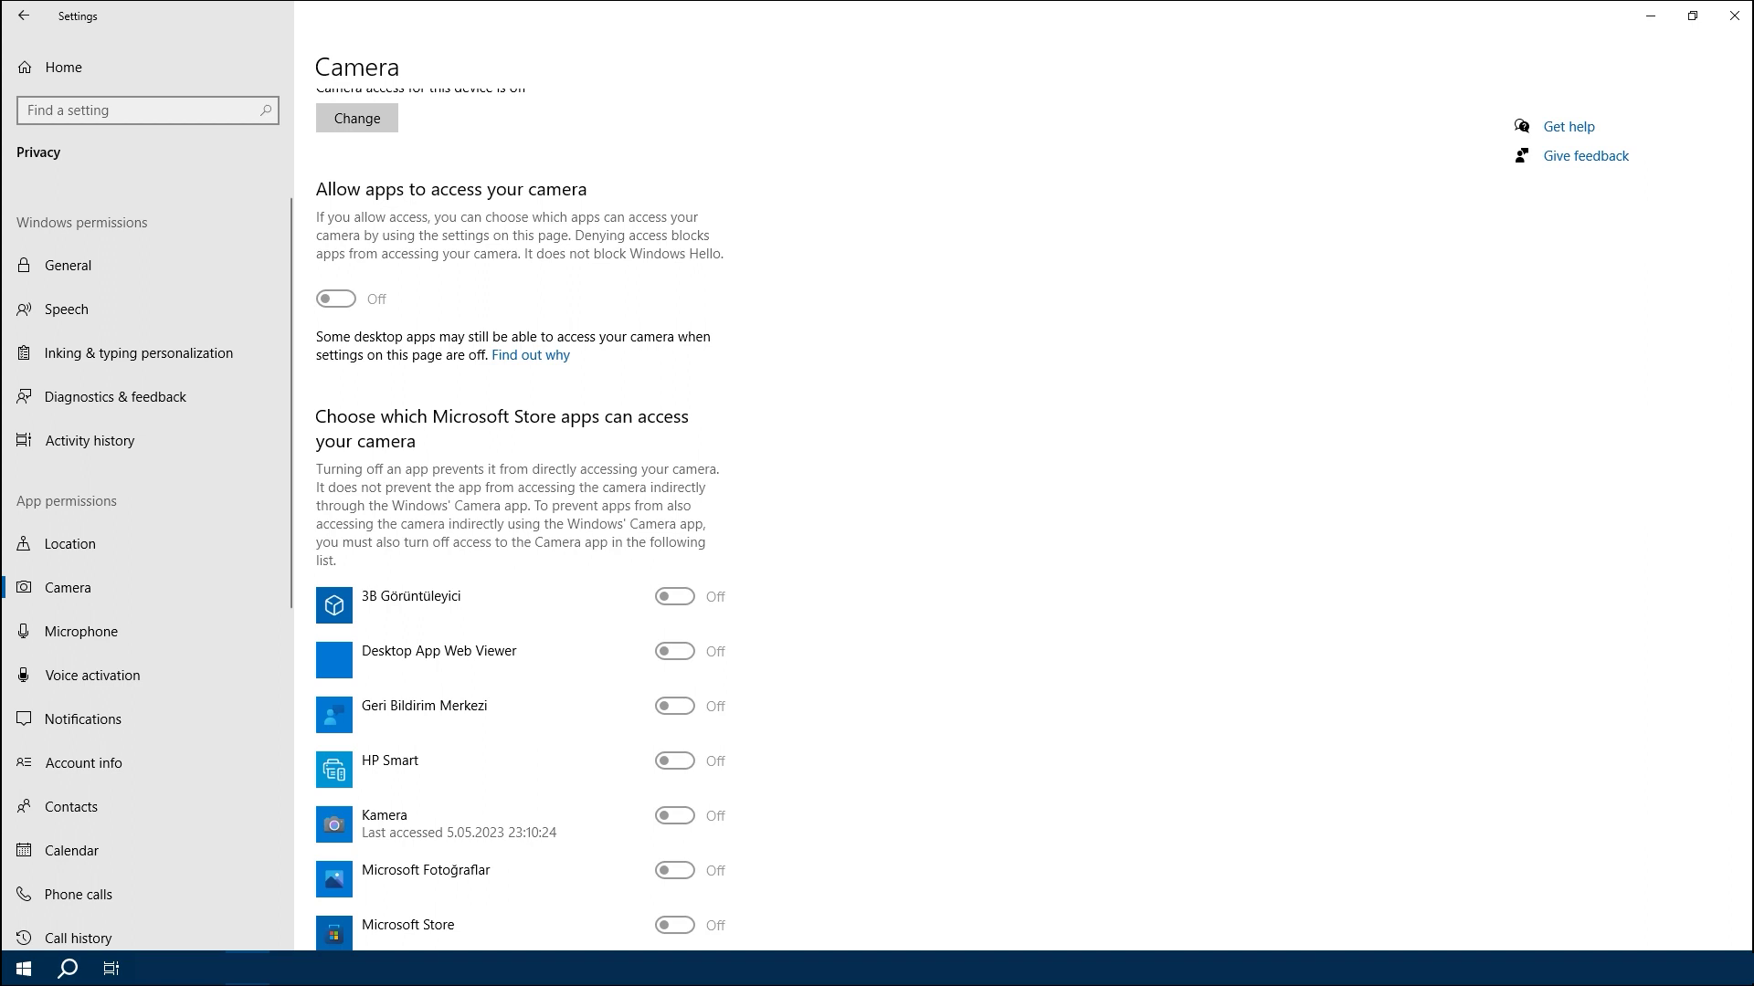
scroll(822, 549, down, 5)
scroll(823, 548, down, 5)
scroll(822, 548, up, 10)
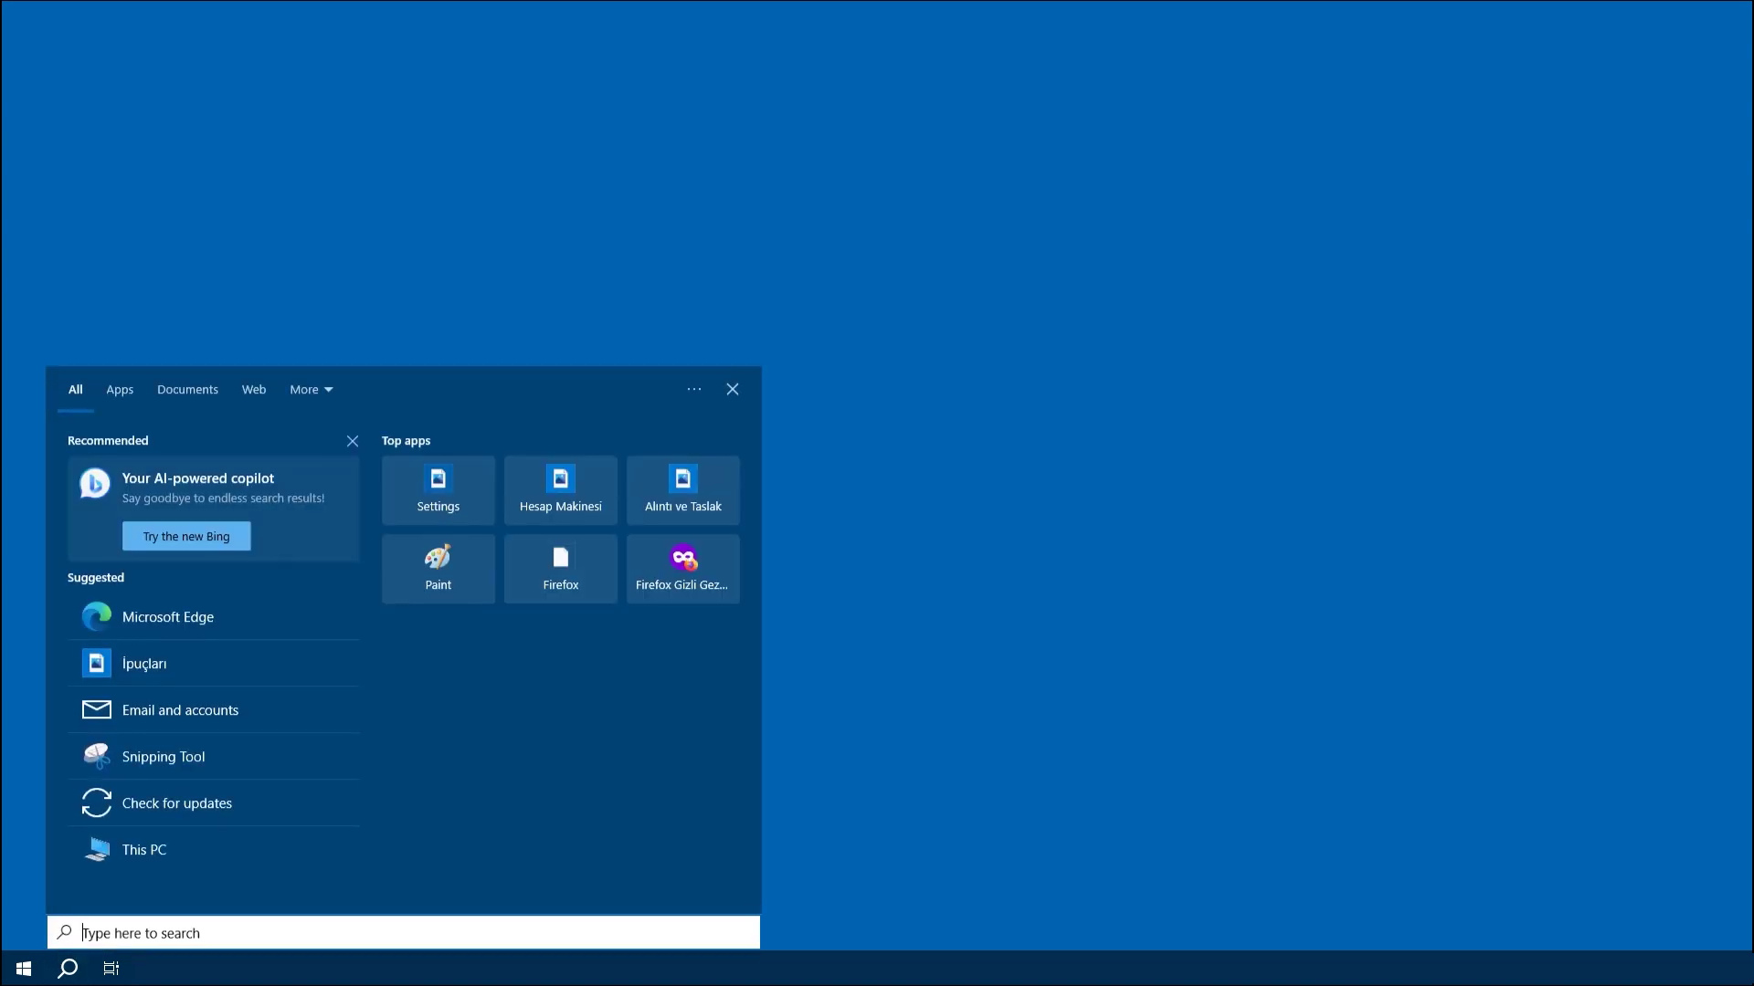
text(run)
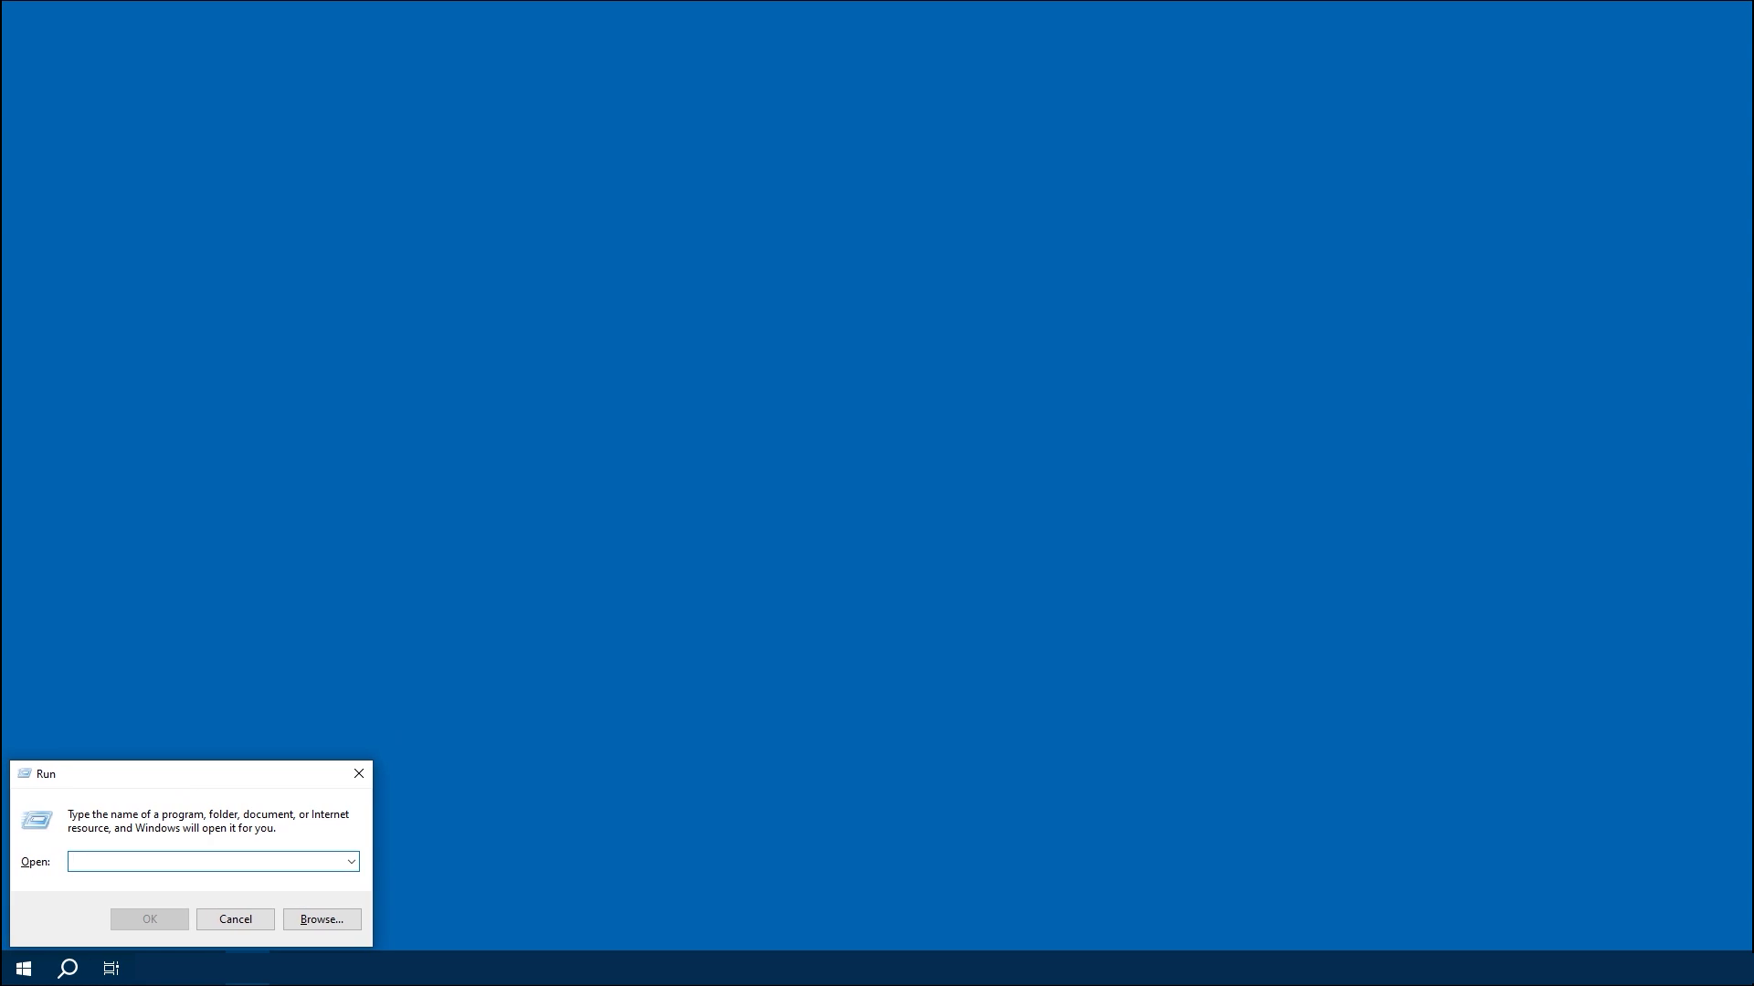
text(prefetch)
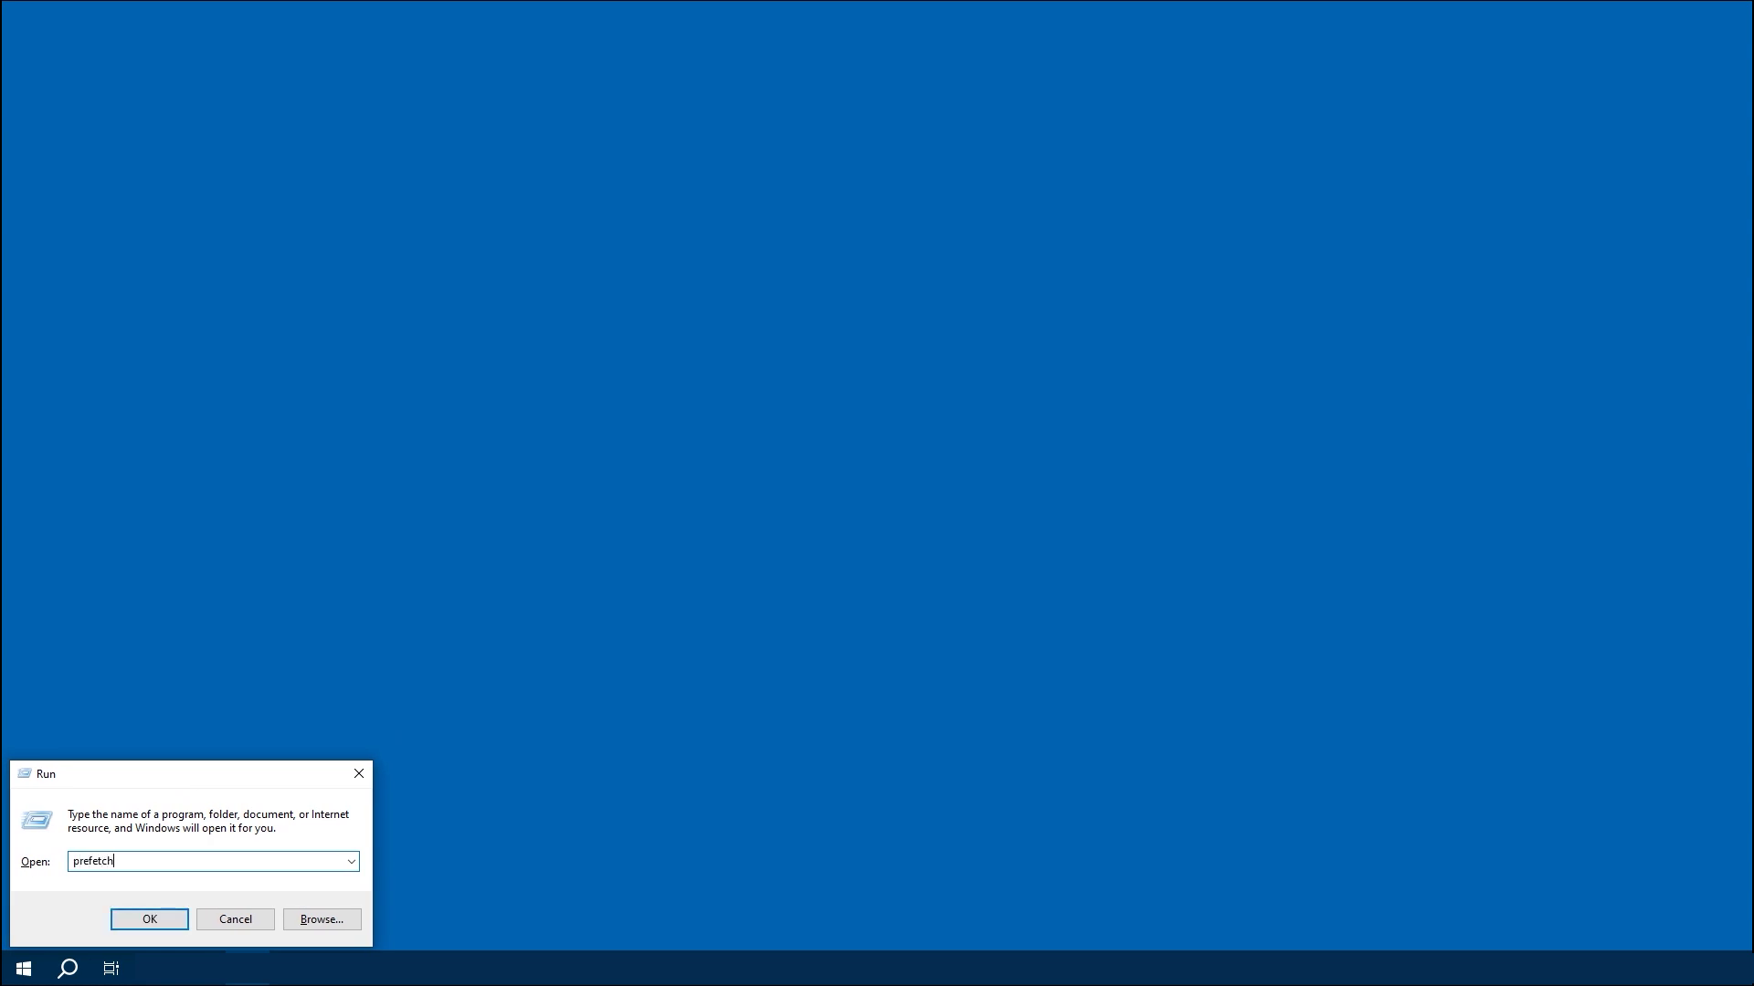
Open C:\Windows\Prefetch and permanently delete all 65 files, confirming the prompt
key(Return)
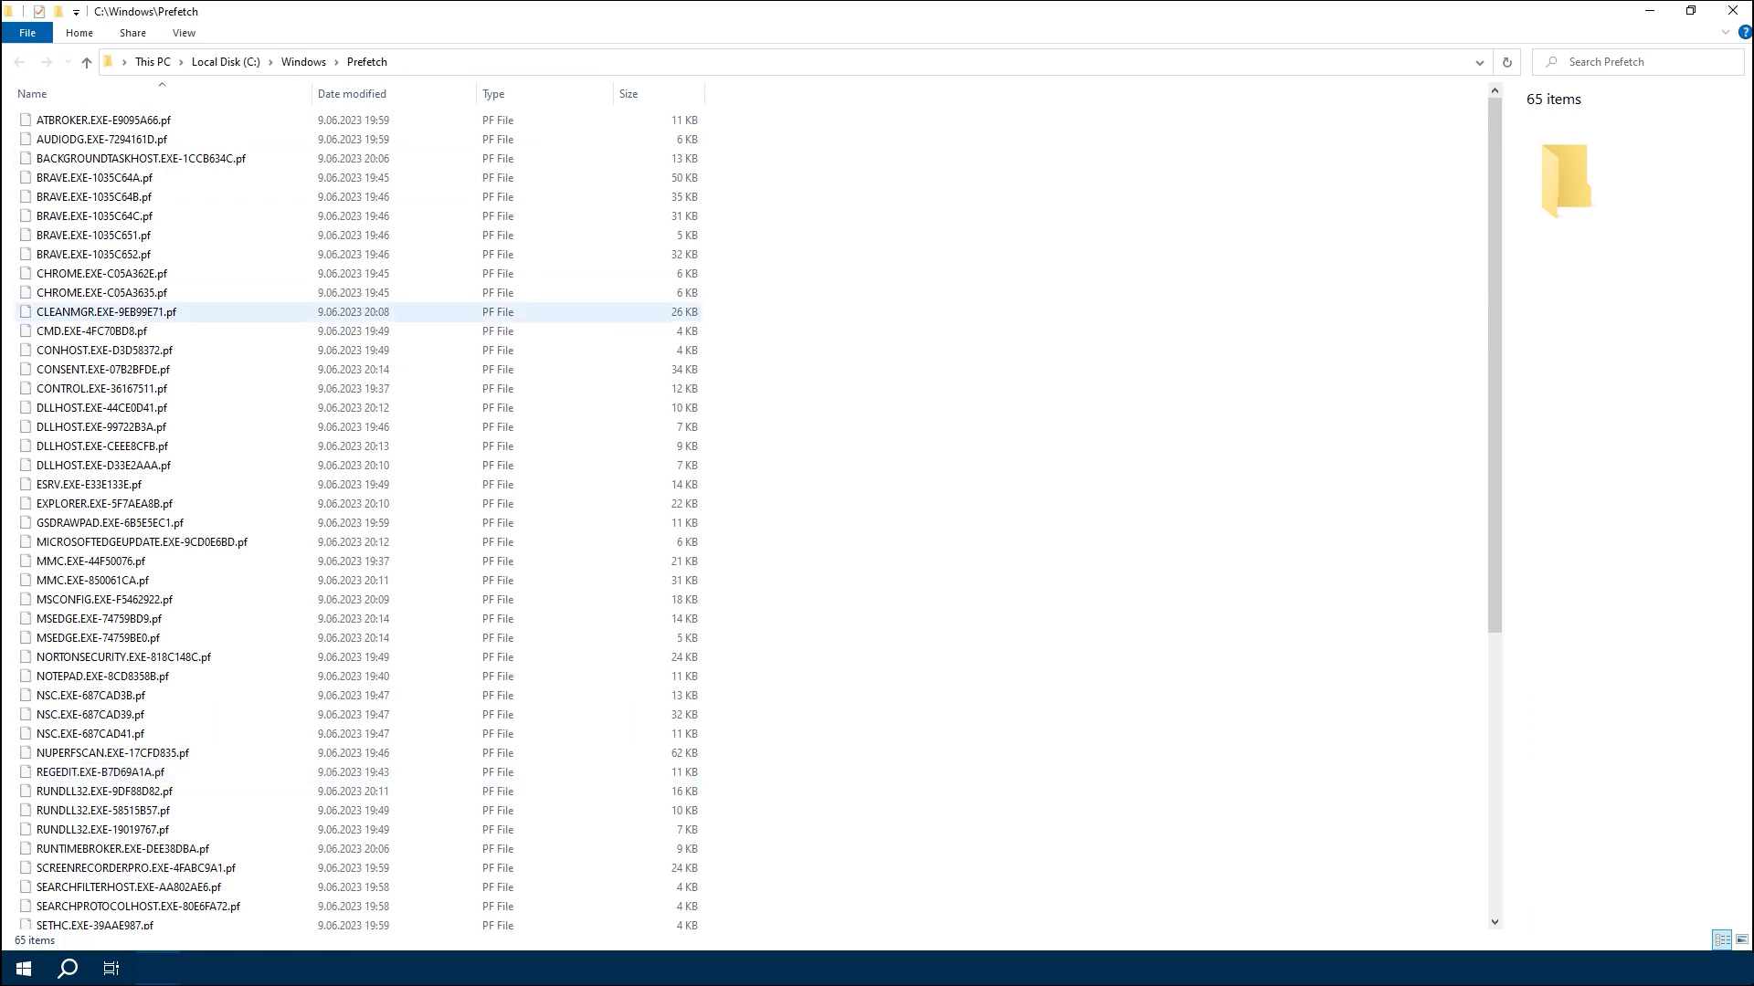
click(97, 349)
key(ctrl+a)
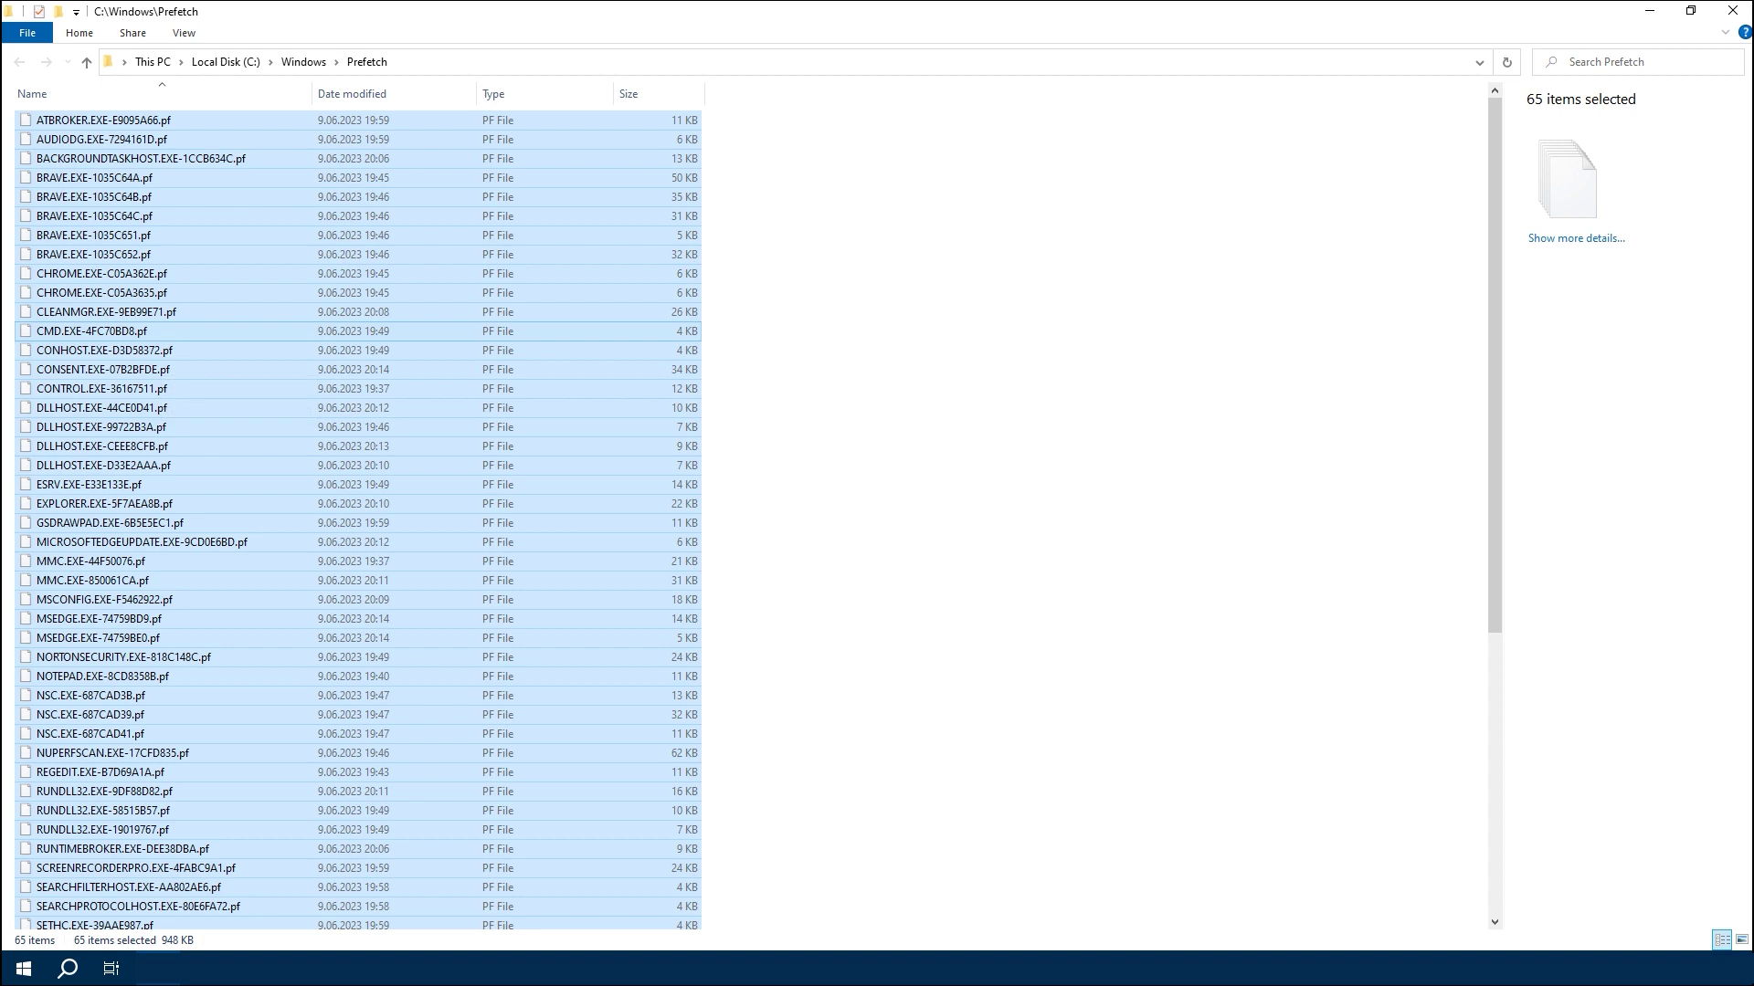
key(shift+Delete)
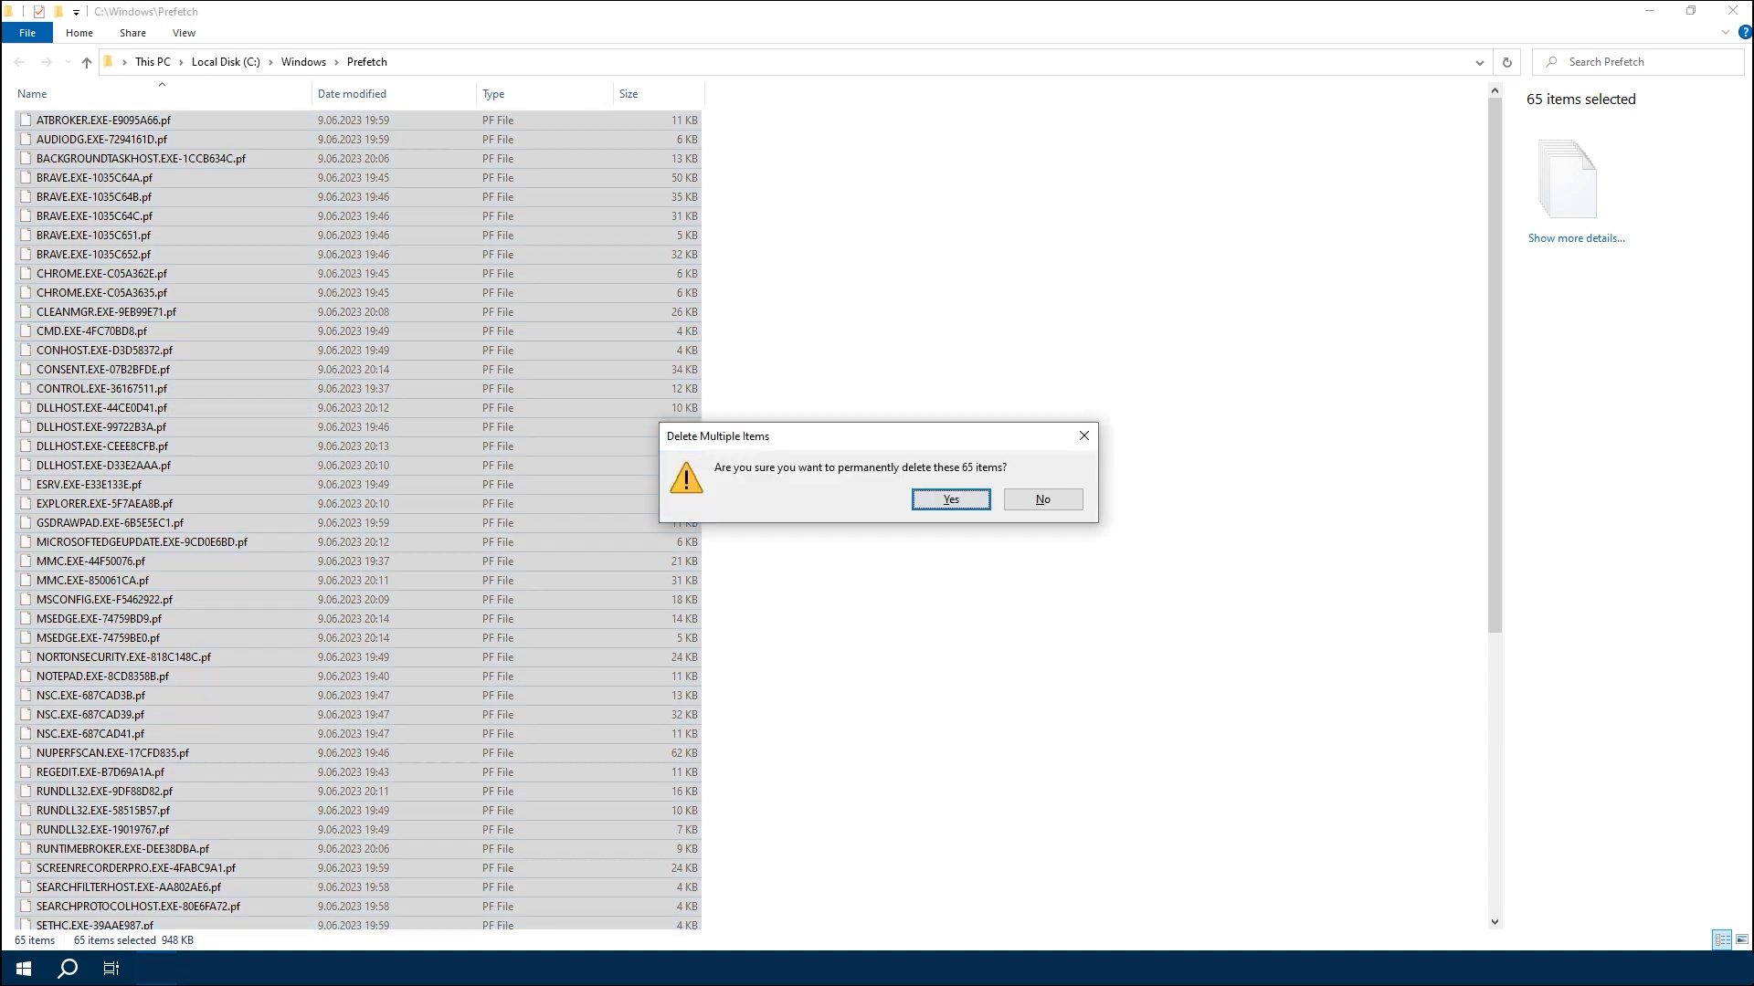
key(Return)
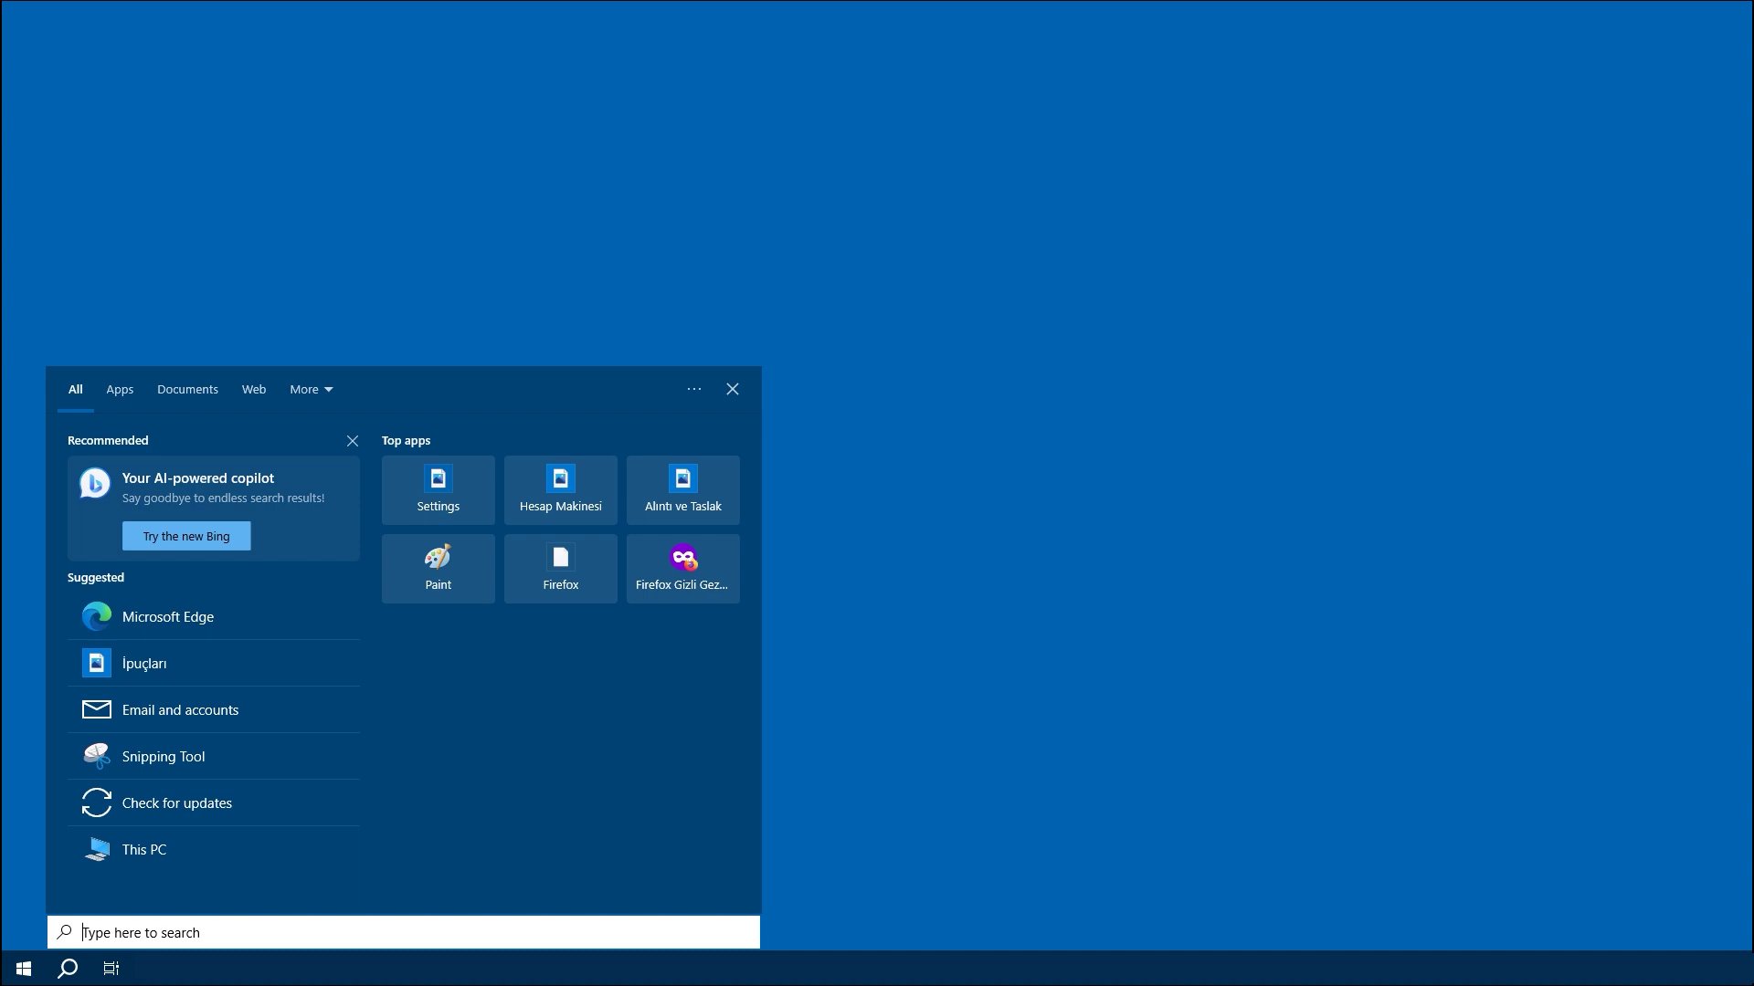
text(run)
Open C:\Windows\Temp via Run and permanently delete all its items
key(Return)
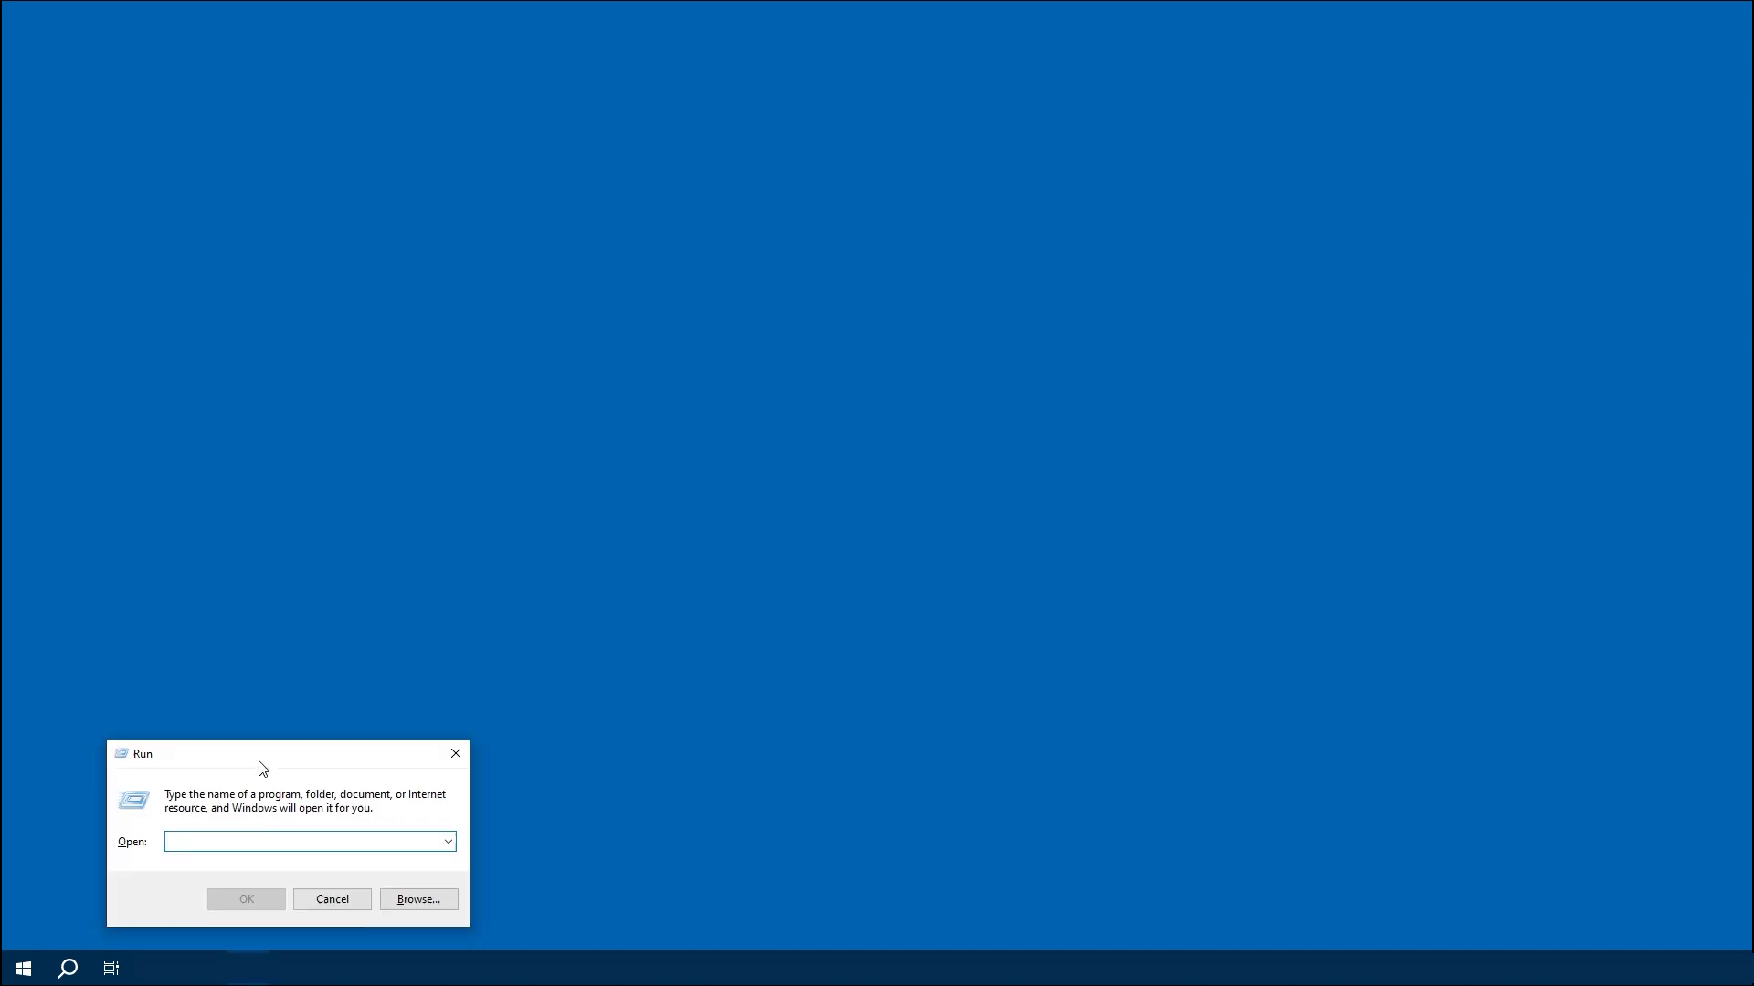
text(temp)
key(Return)
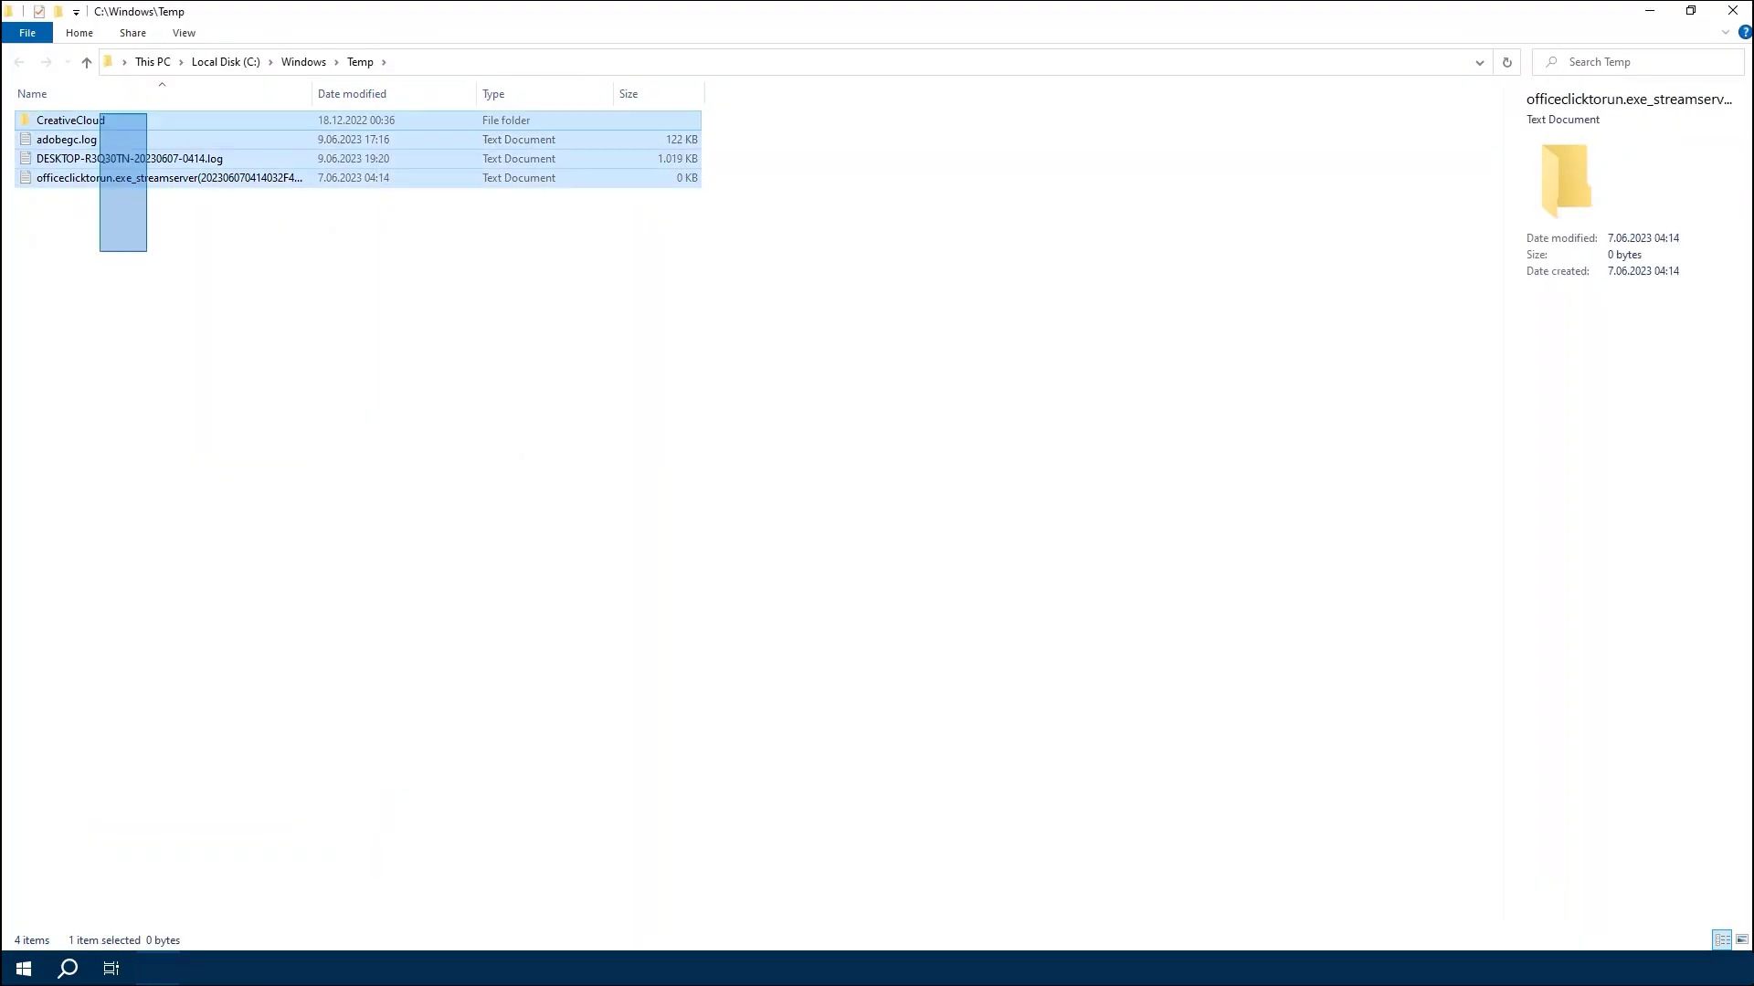
key(ctrl+a)
key(shift+Delete)
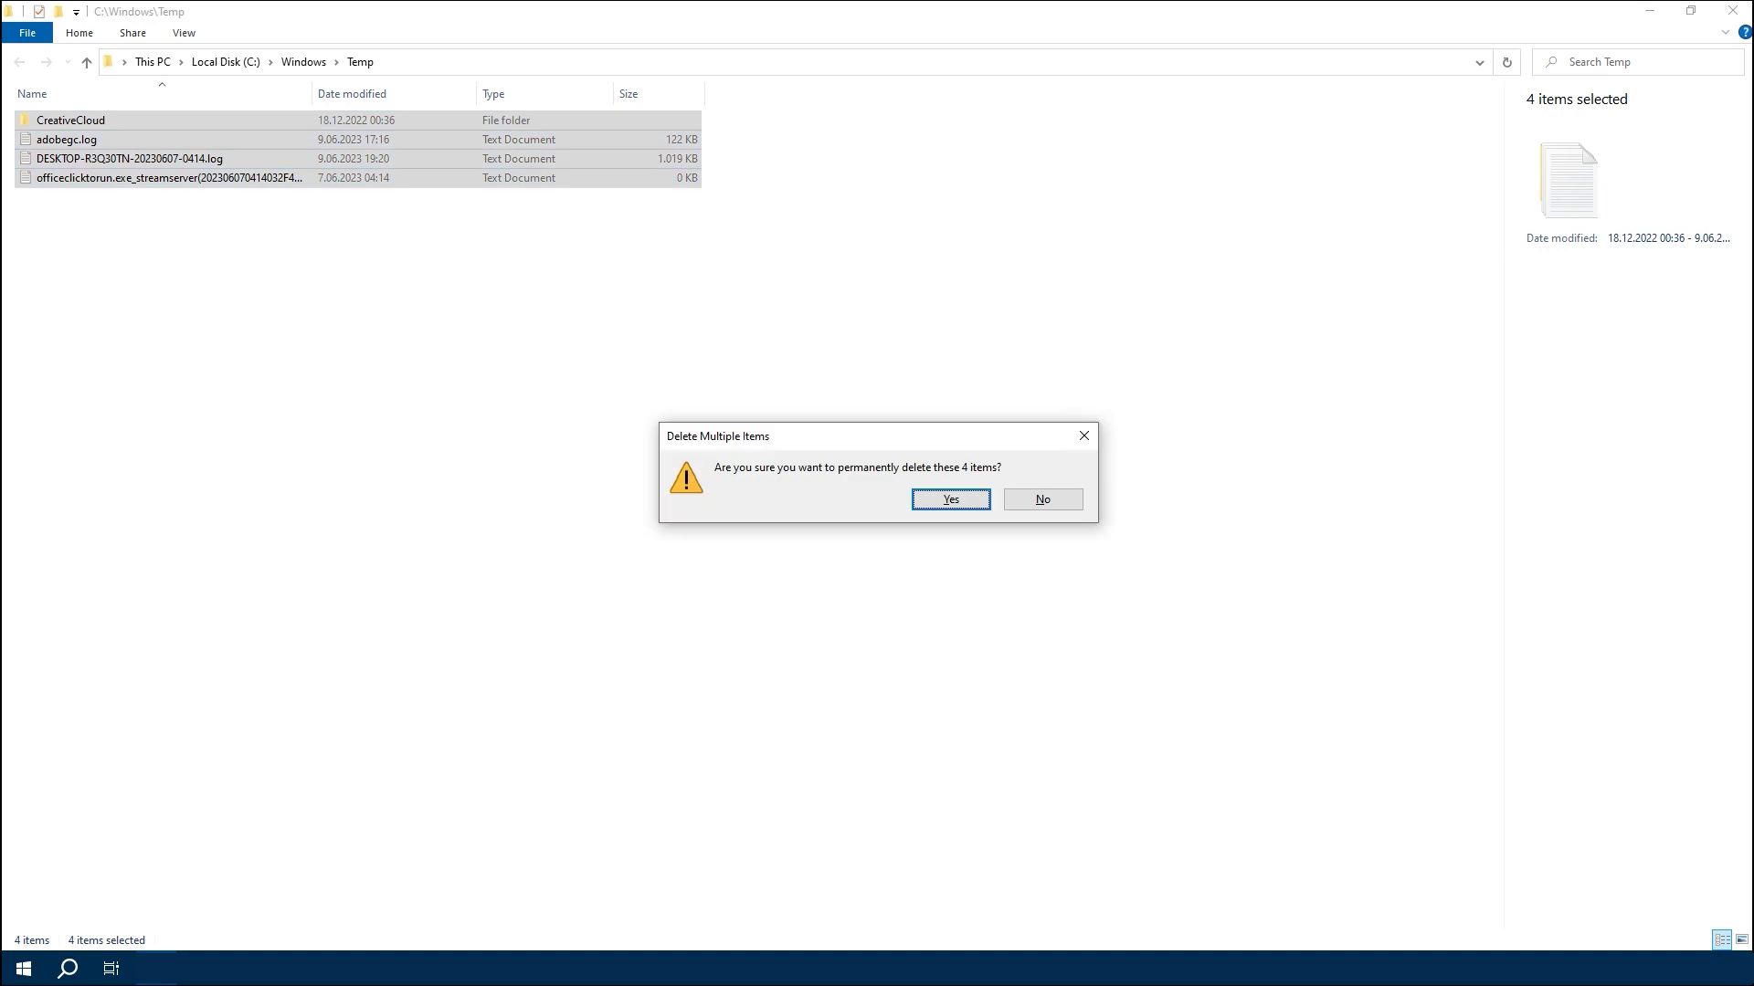
key(Return)
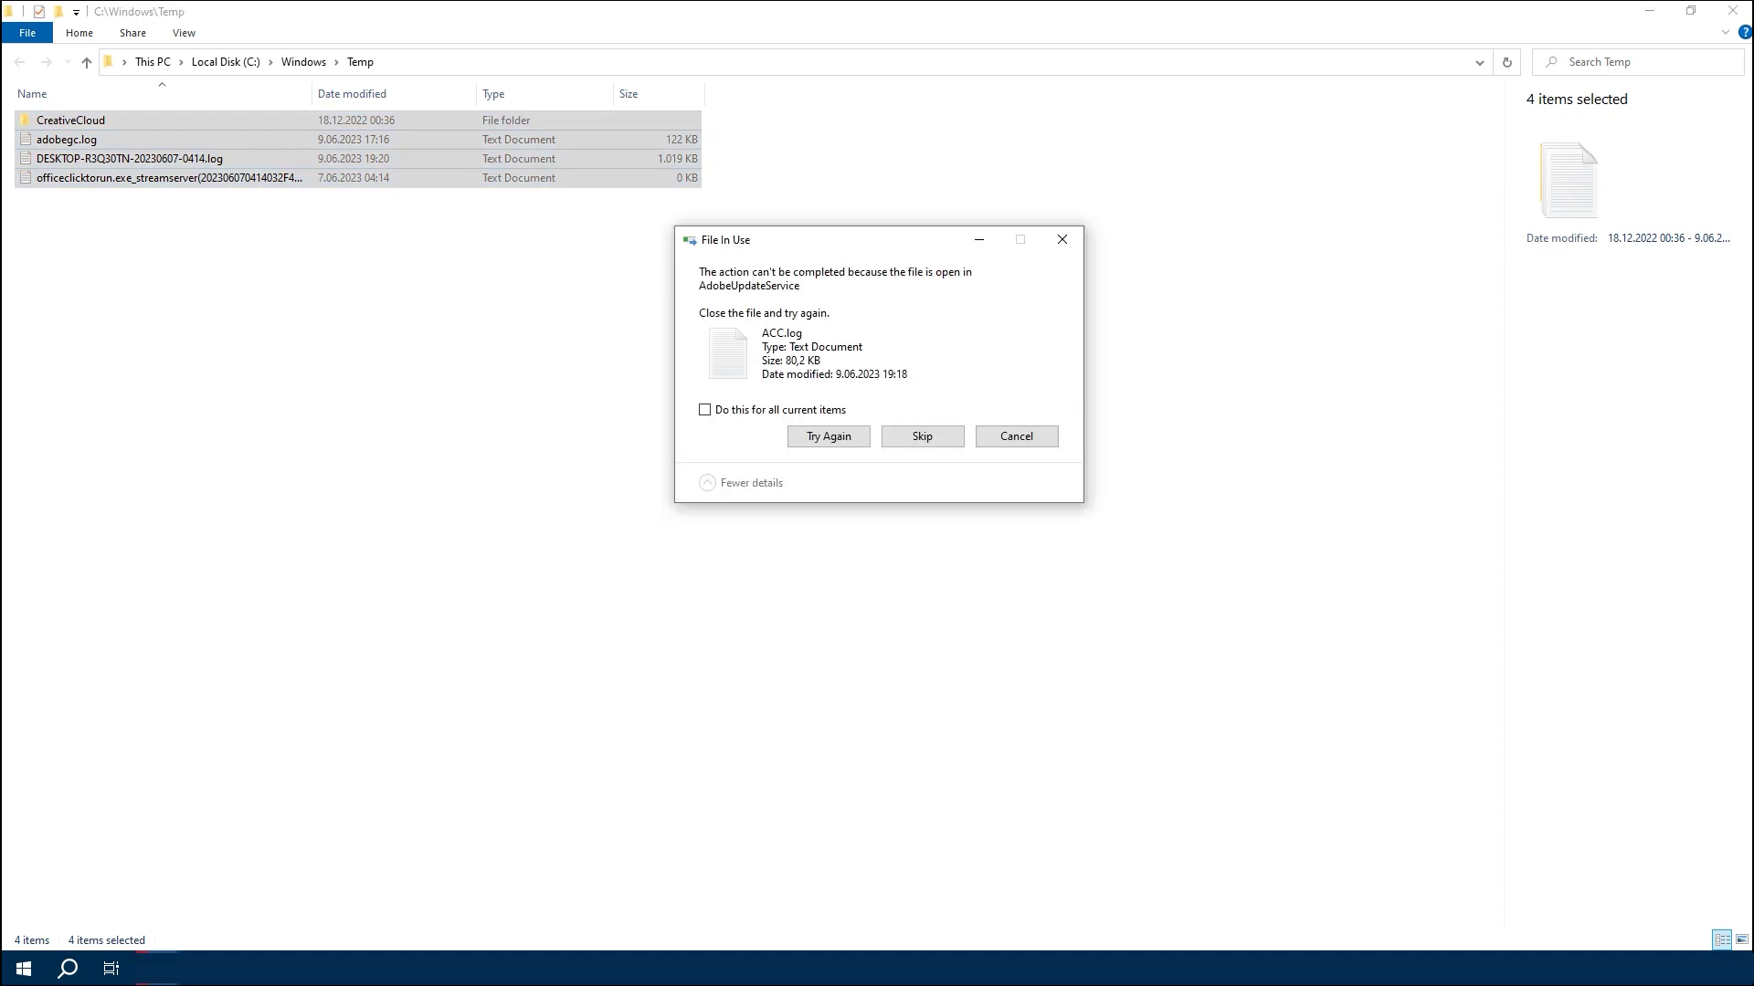
Skip all in-use Temp files and close the Temp folder window
click(705, 409)
click(922, 436)
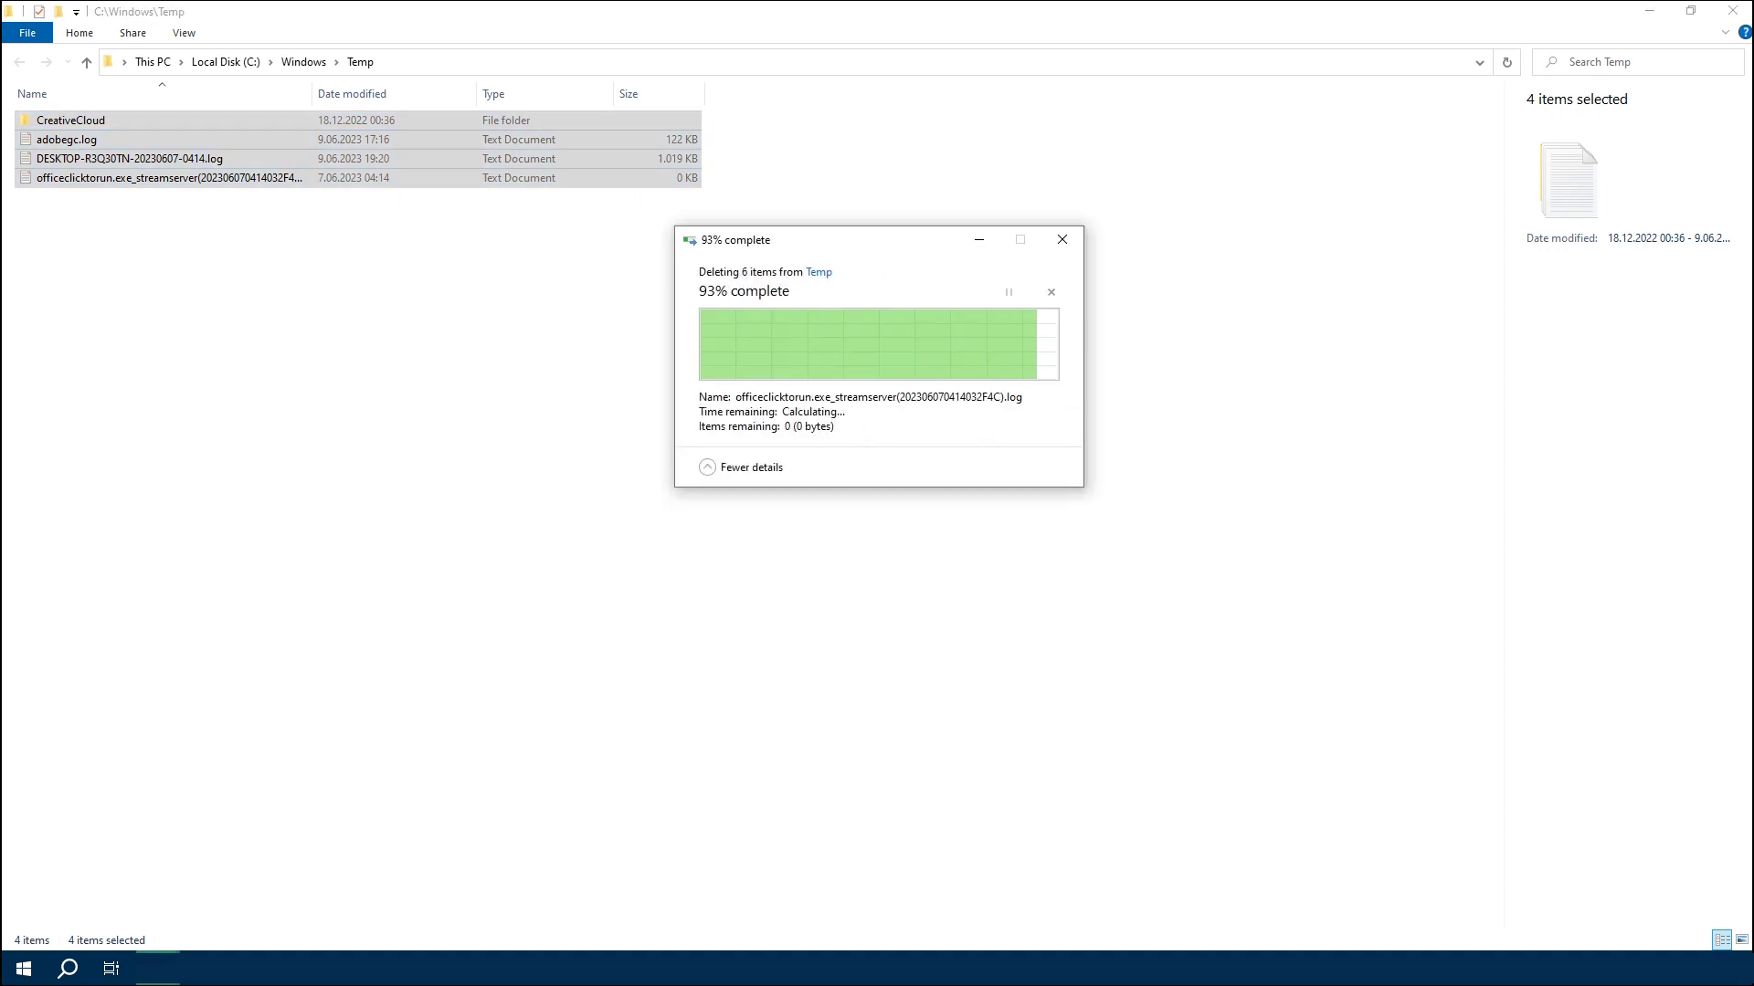
click(960, 549)
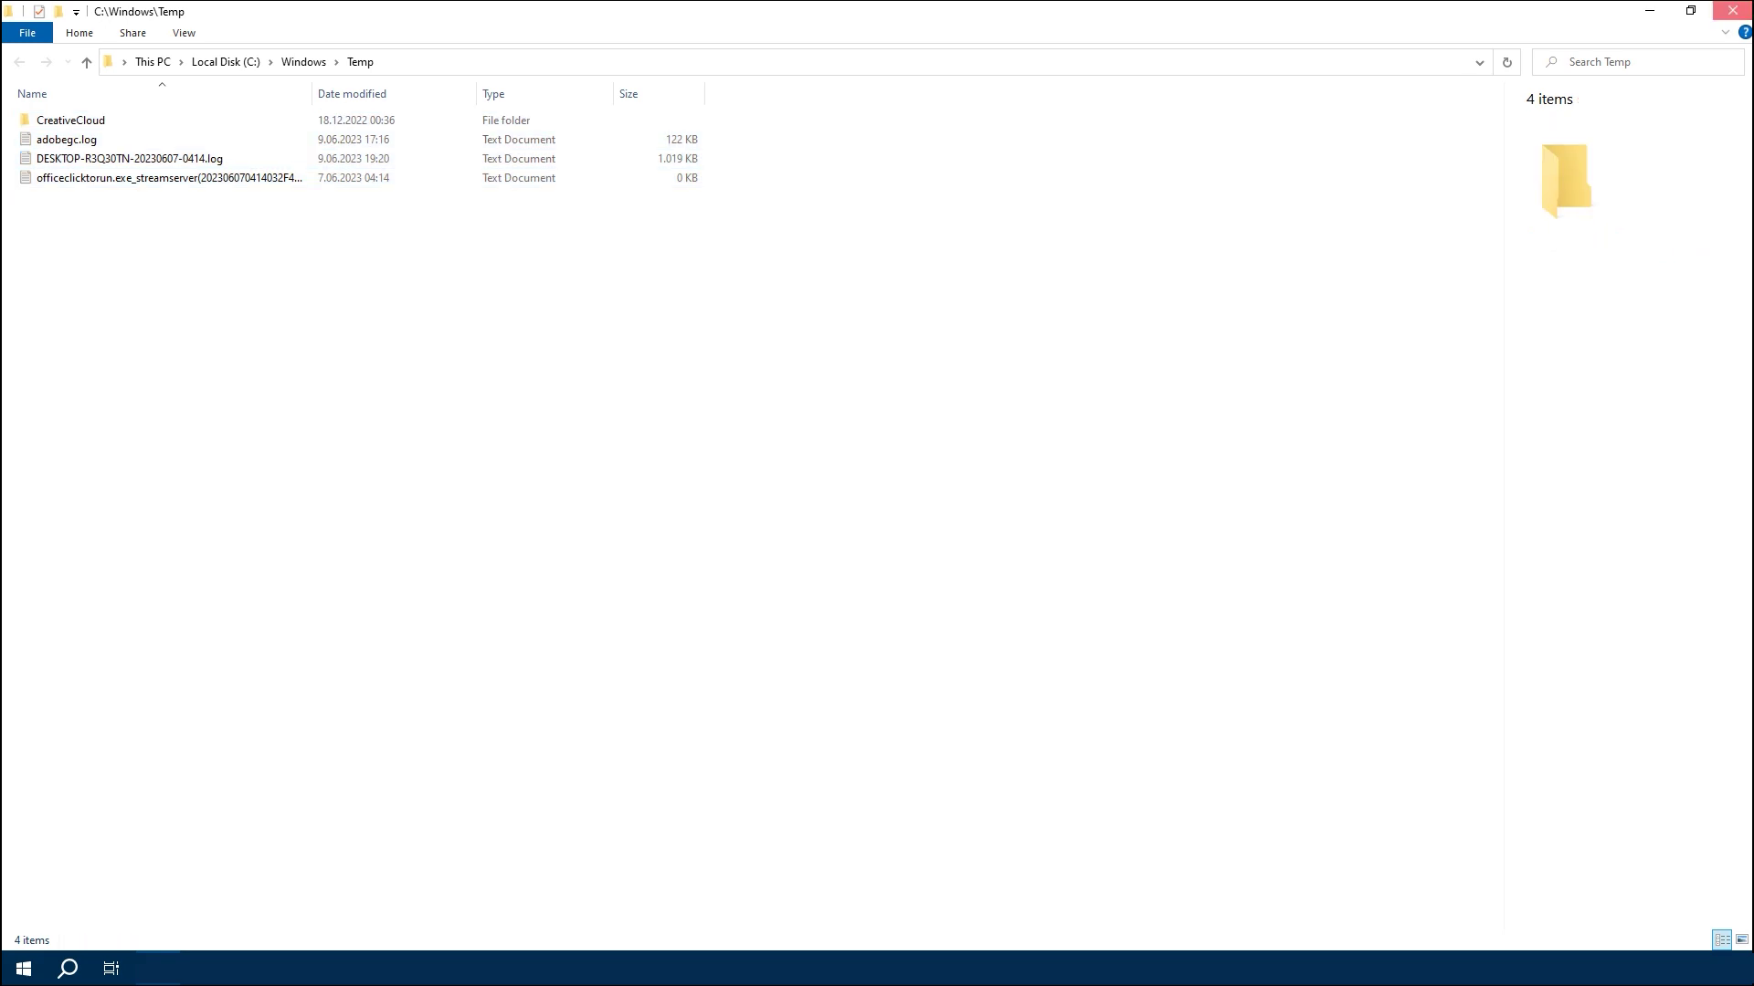
click(1732, 11)
key(super)
text(run)
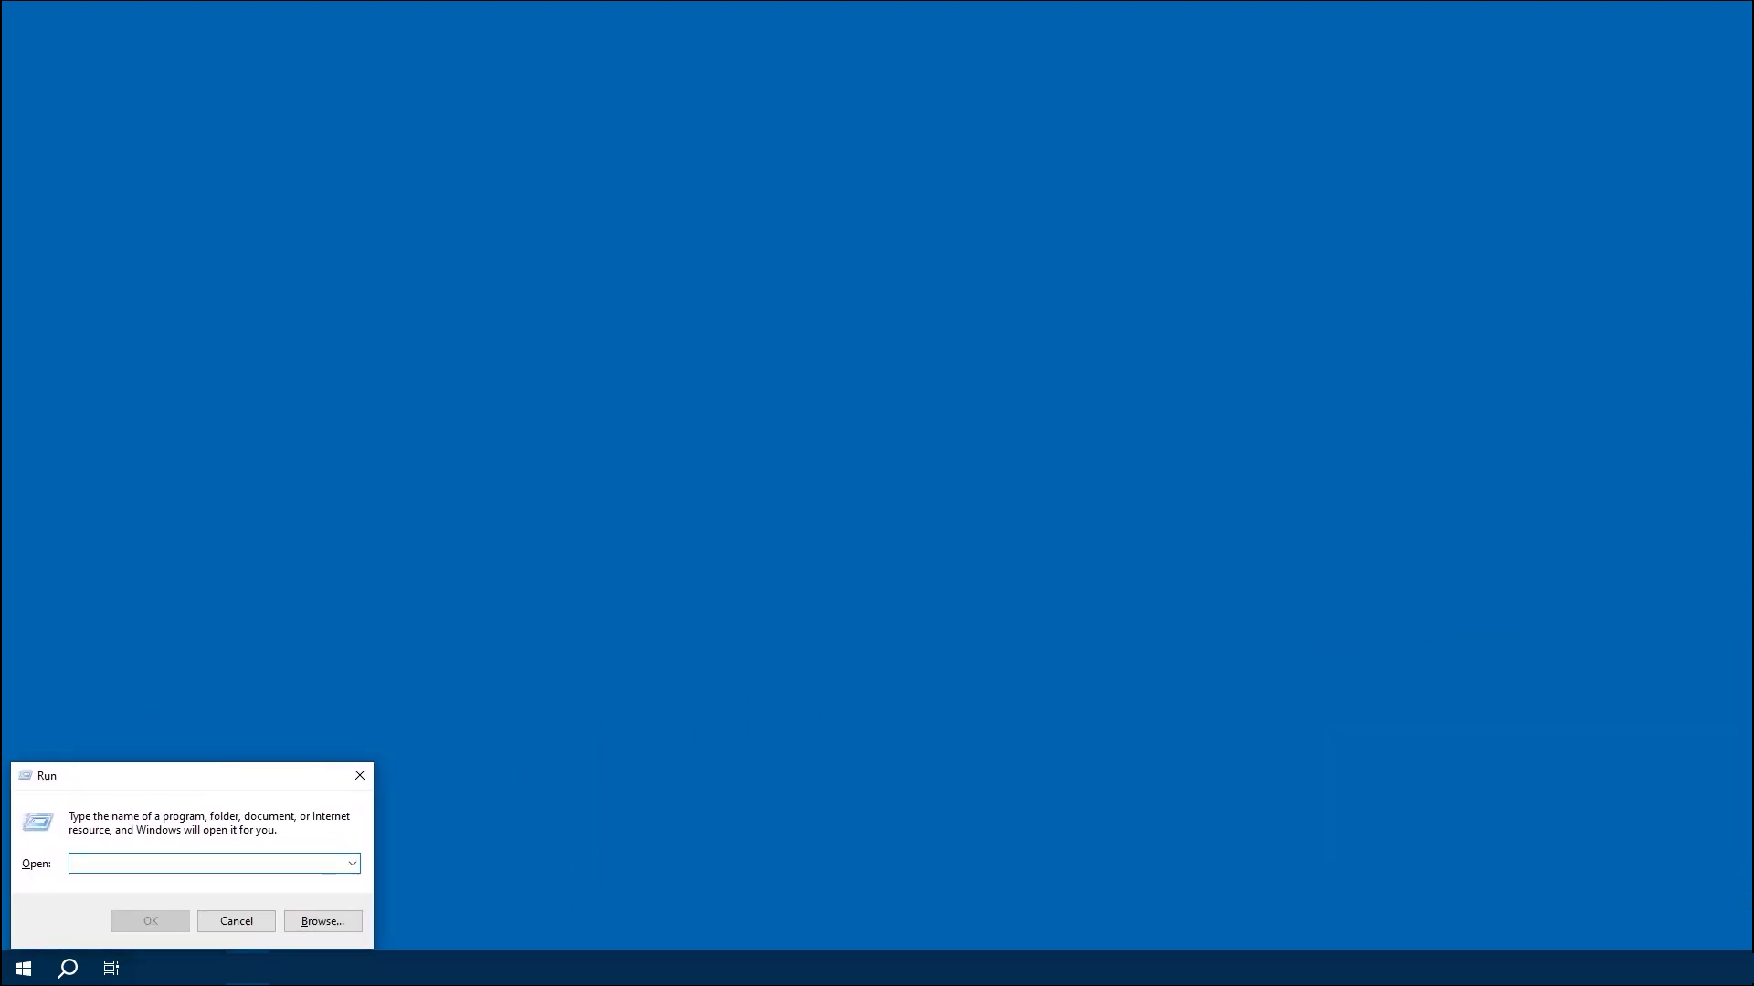
text(%tem)
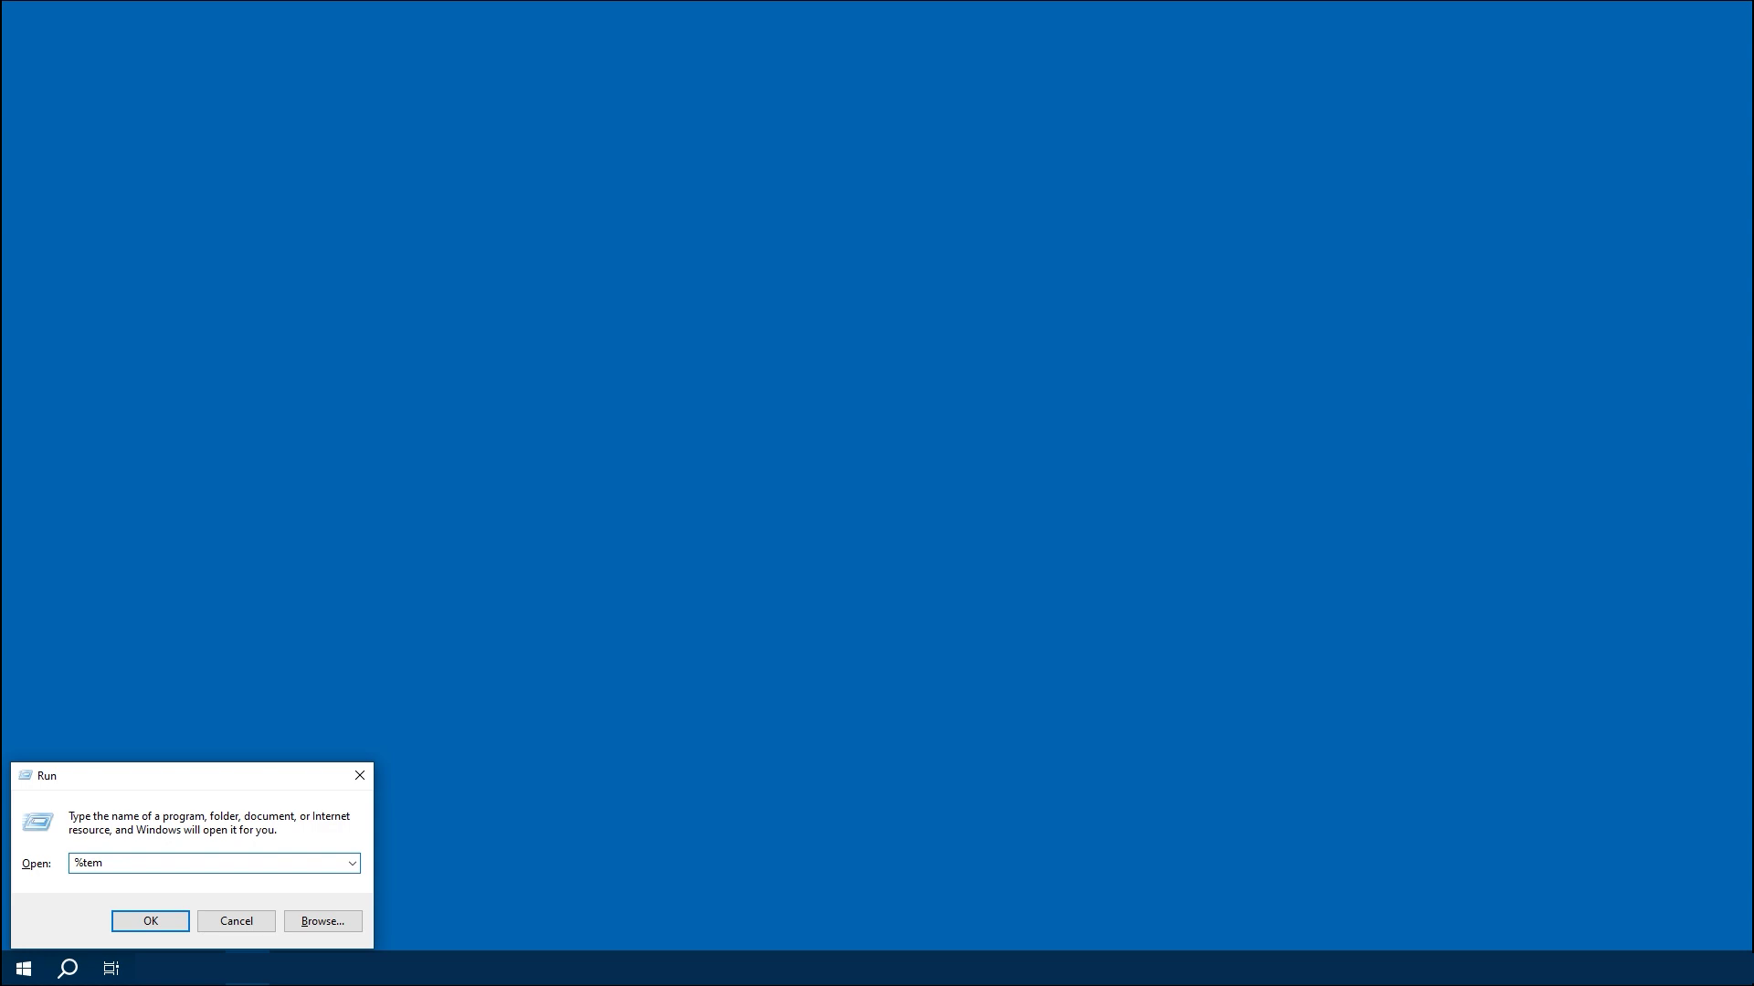
text(p%)
Permanently delete all 36 items in the %temp% folder, skipping the in-use file and folder
key(Return)
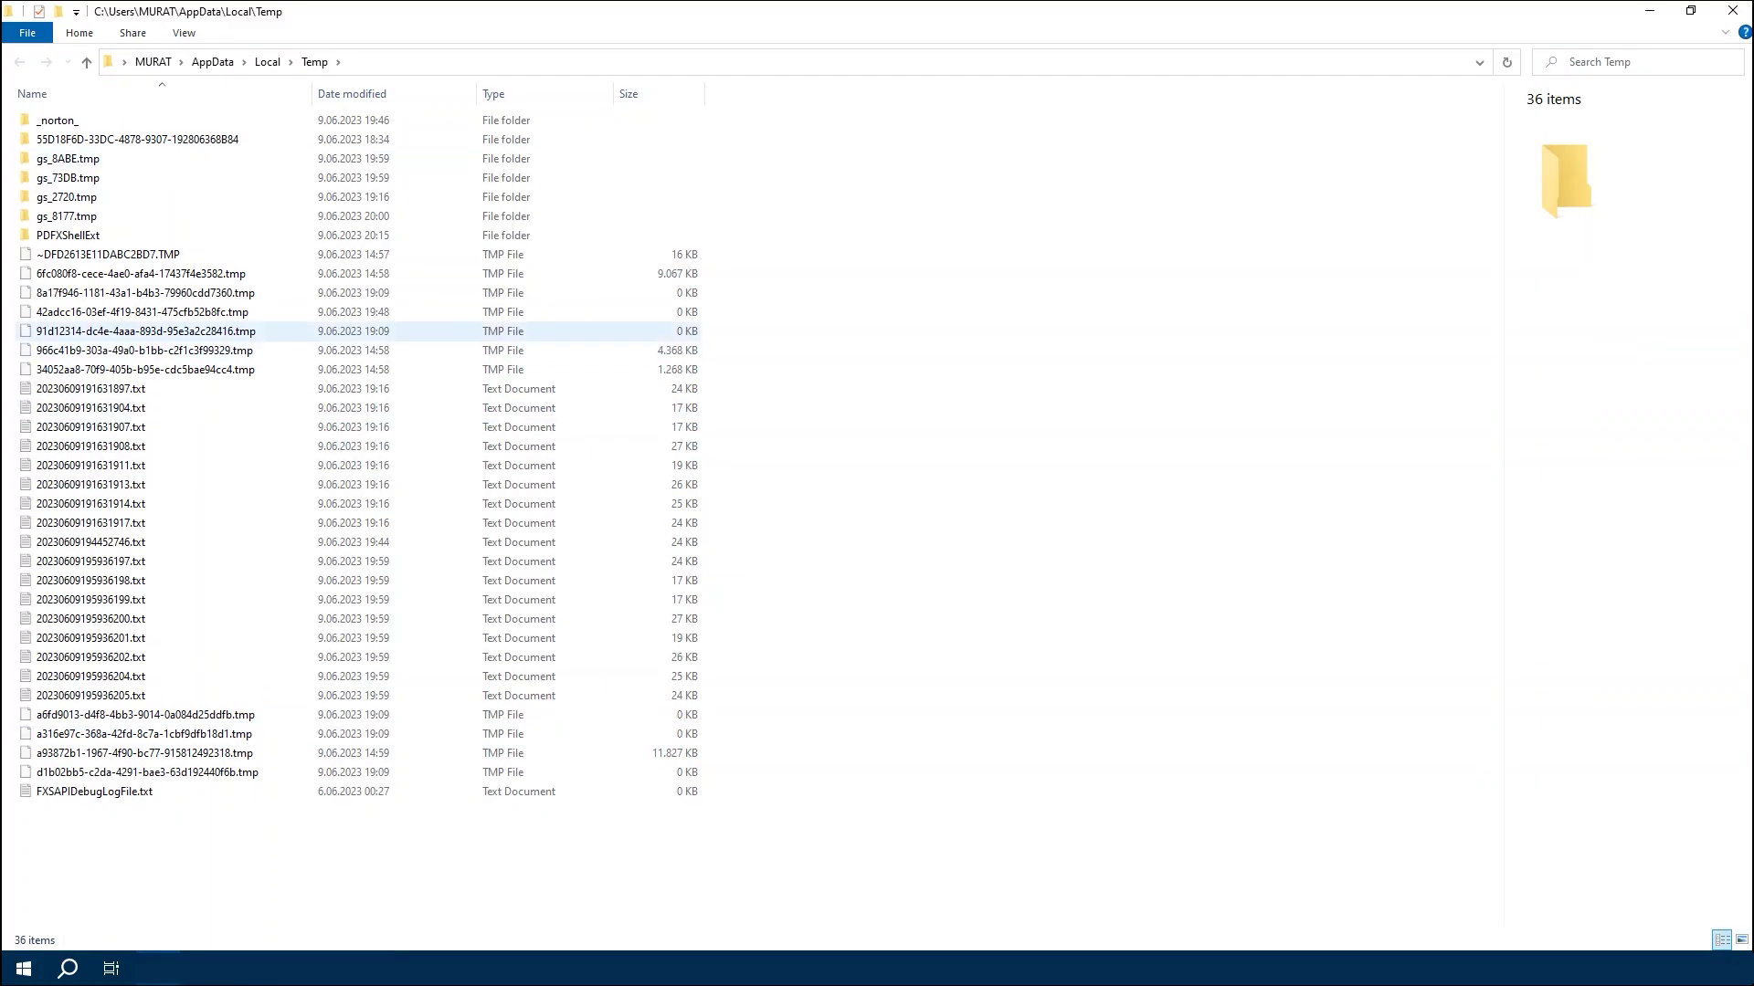
click(145, 330)
key(ctrl+a)
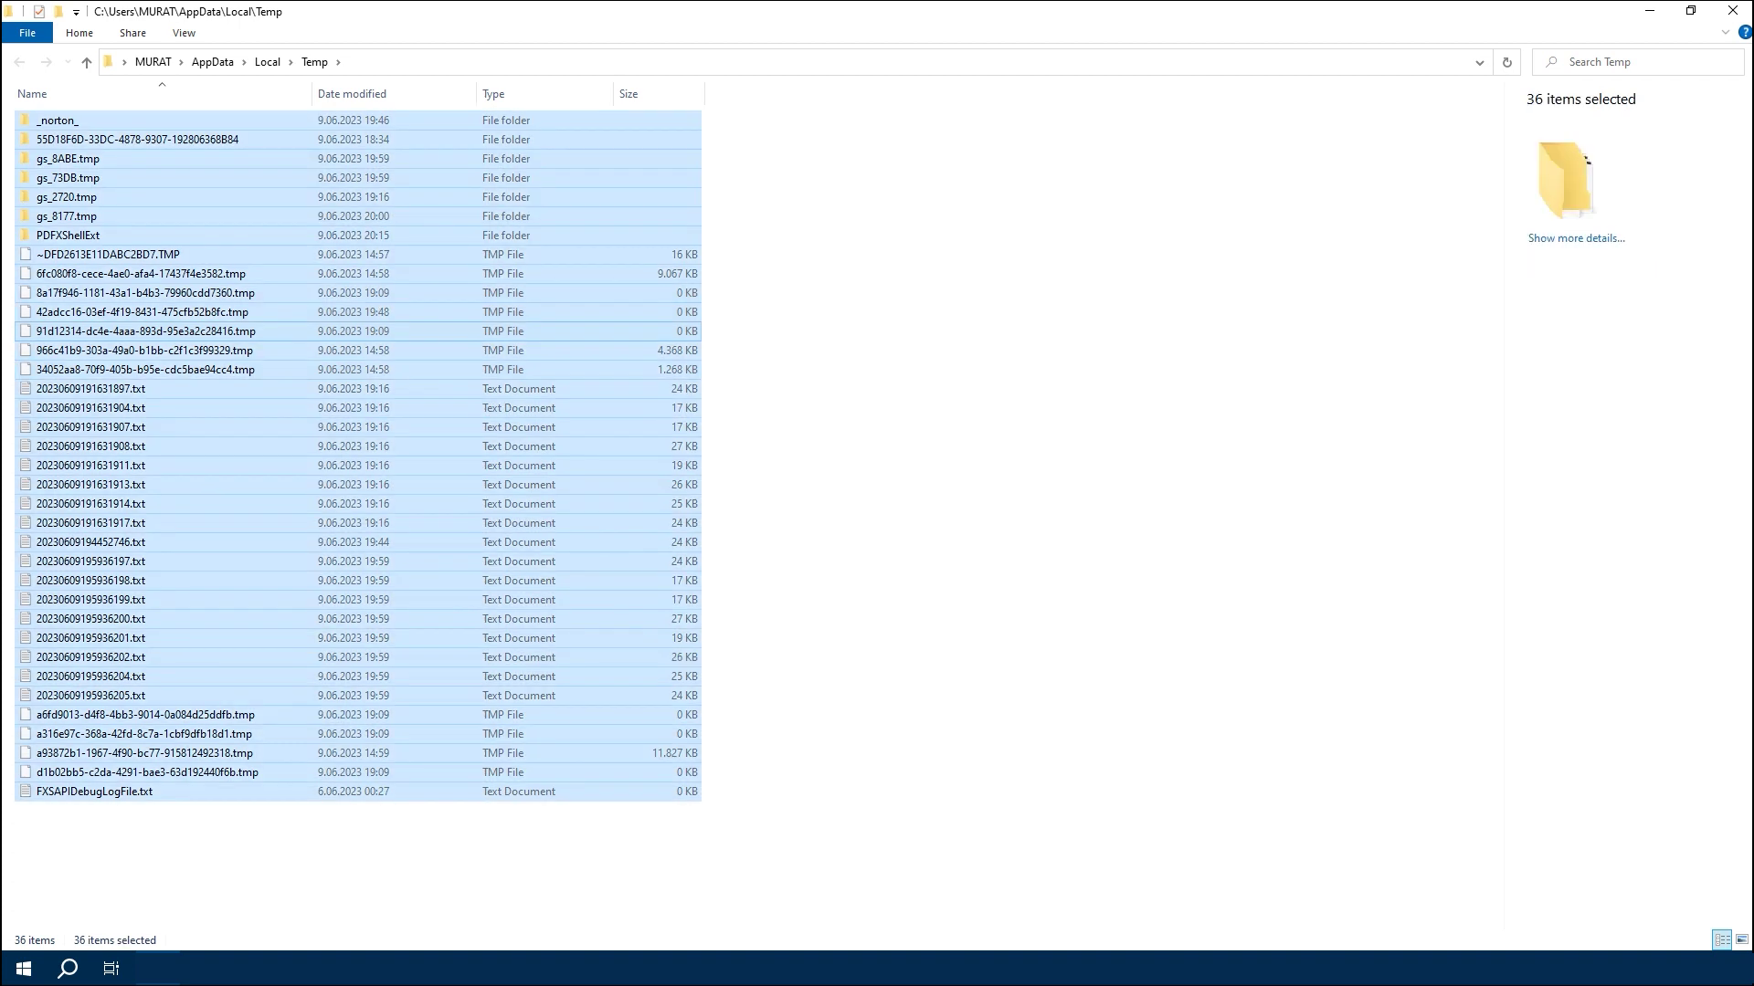
key(shift+Delete)
key(Return)
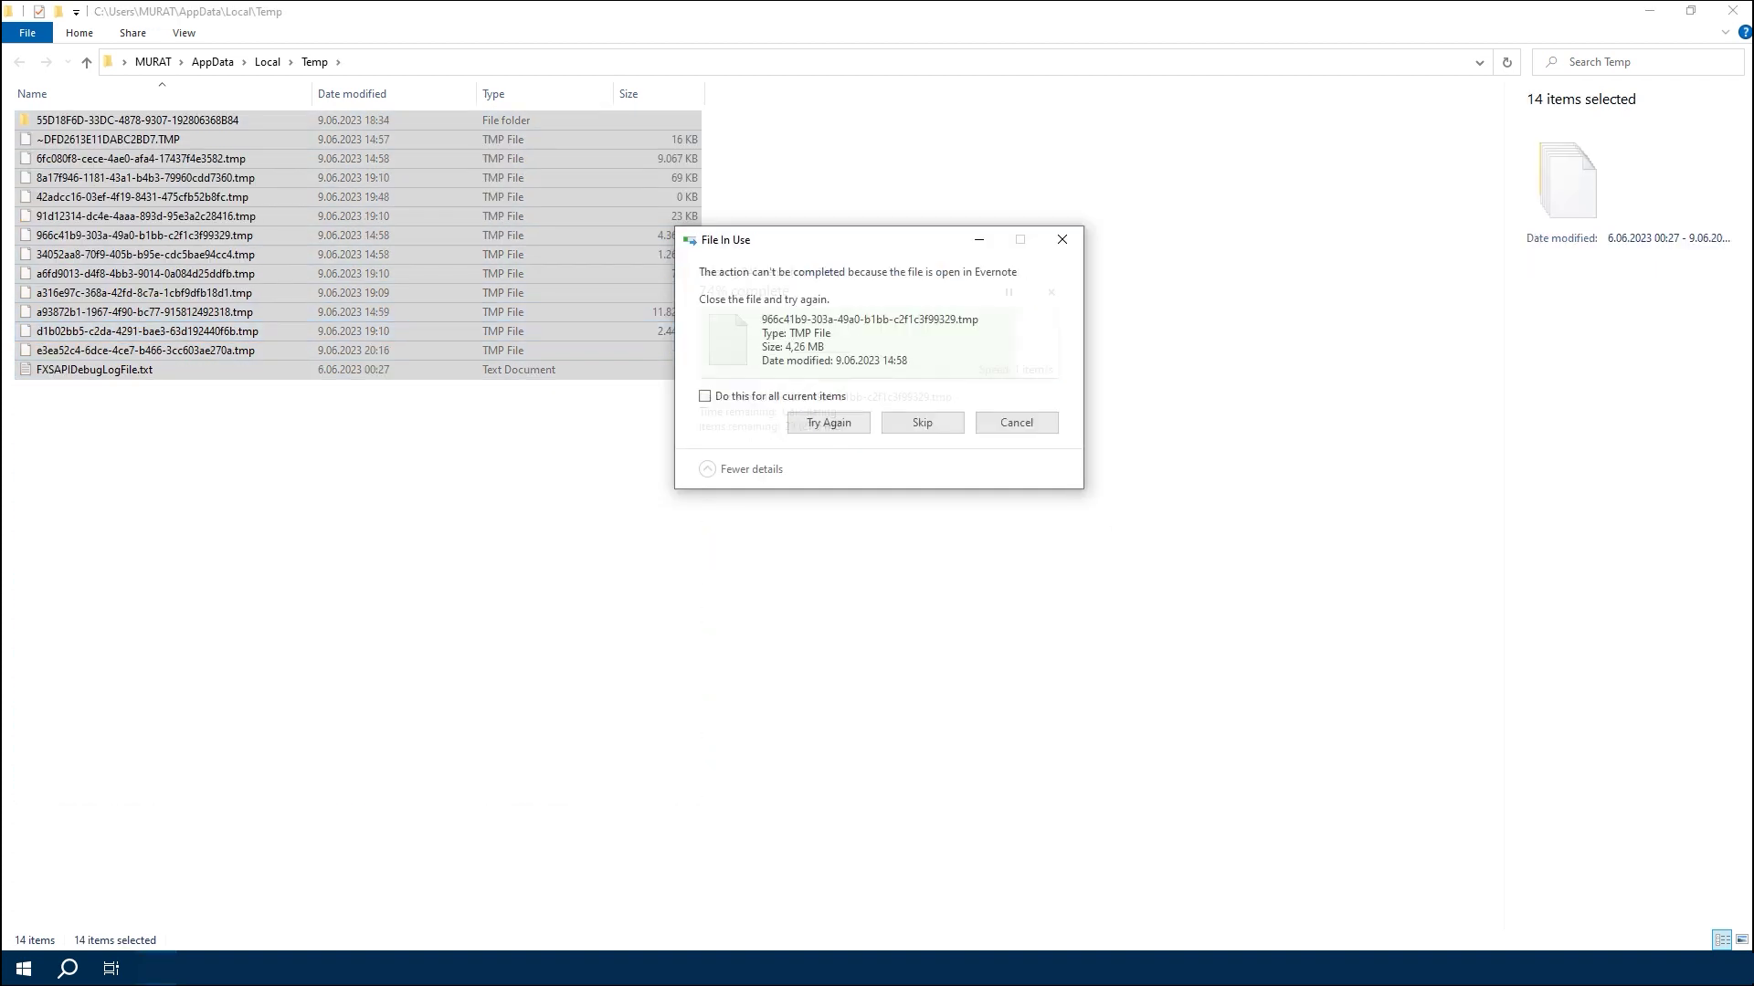
key(alt+d)
key(Return)
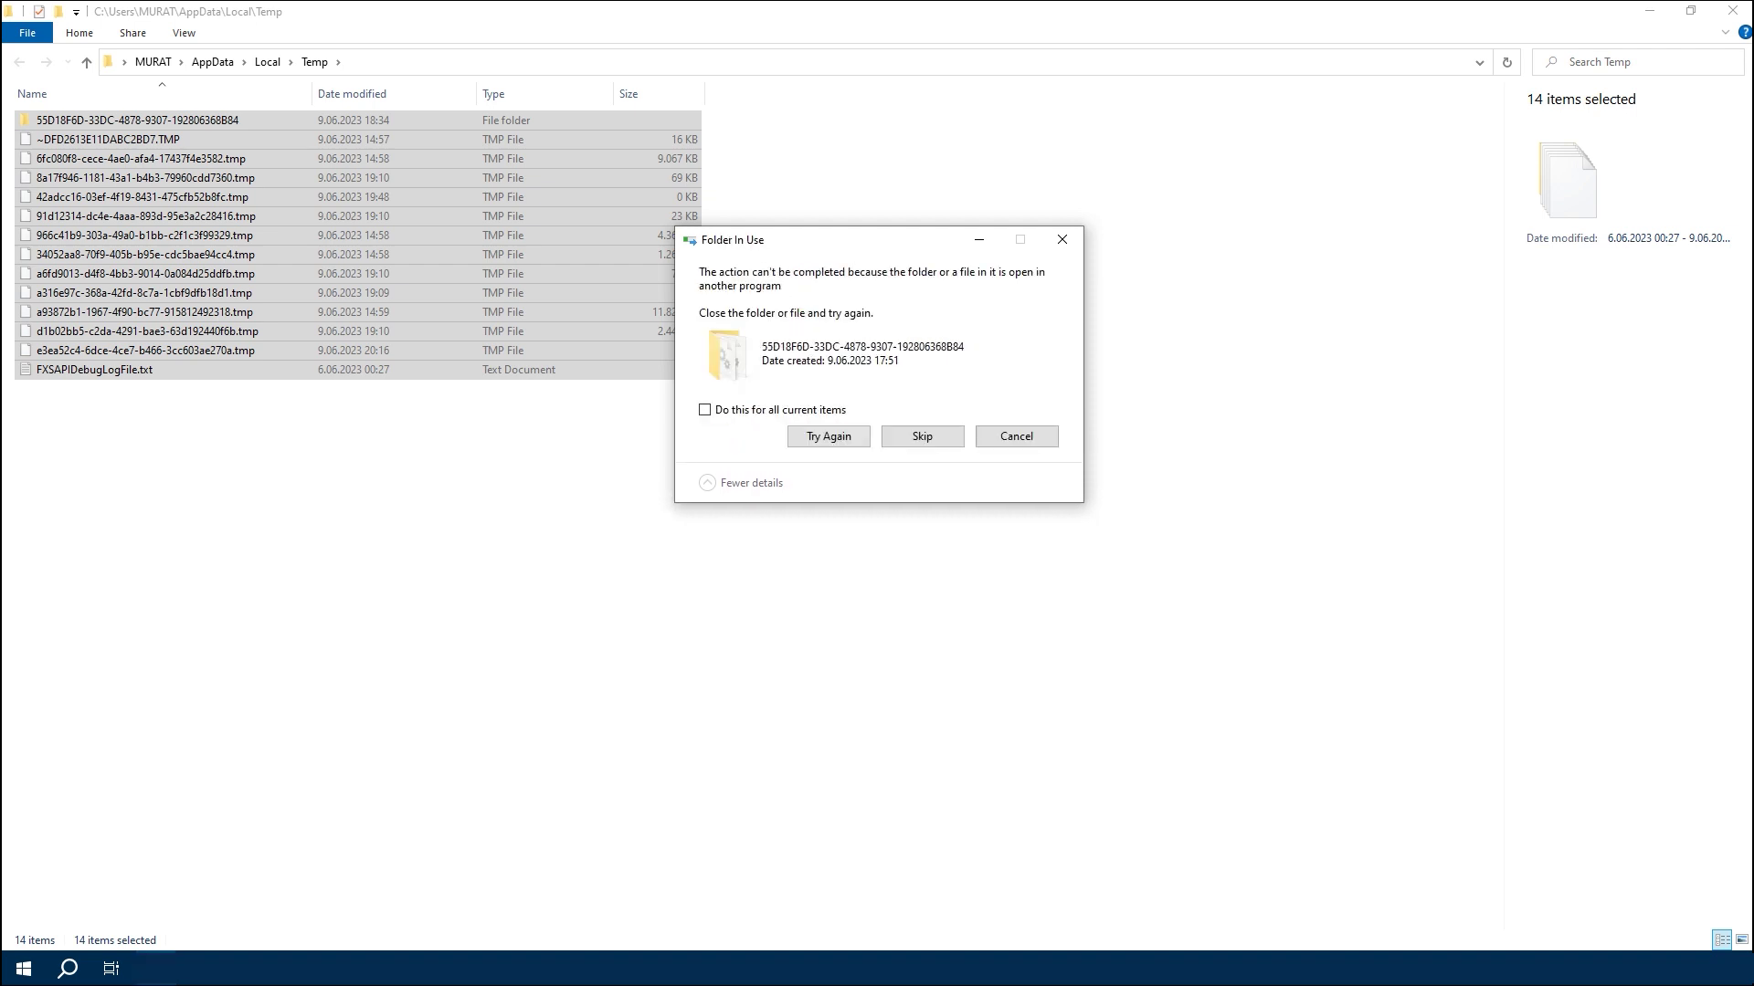
key(Return)
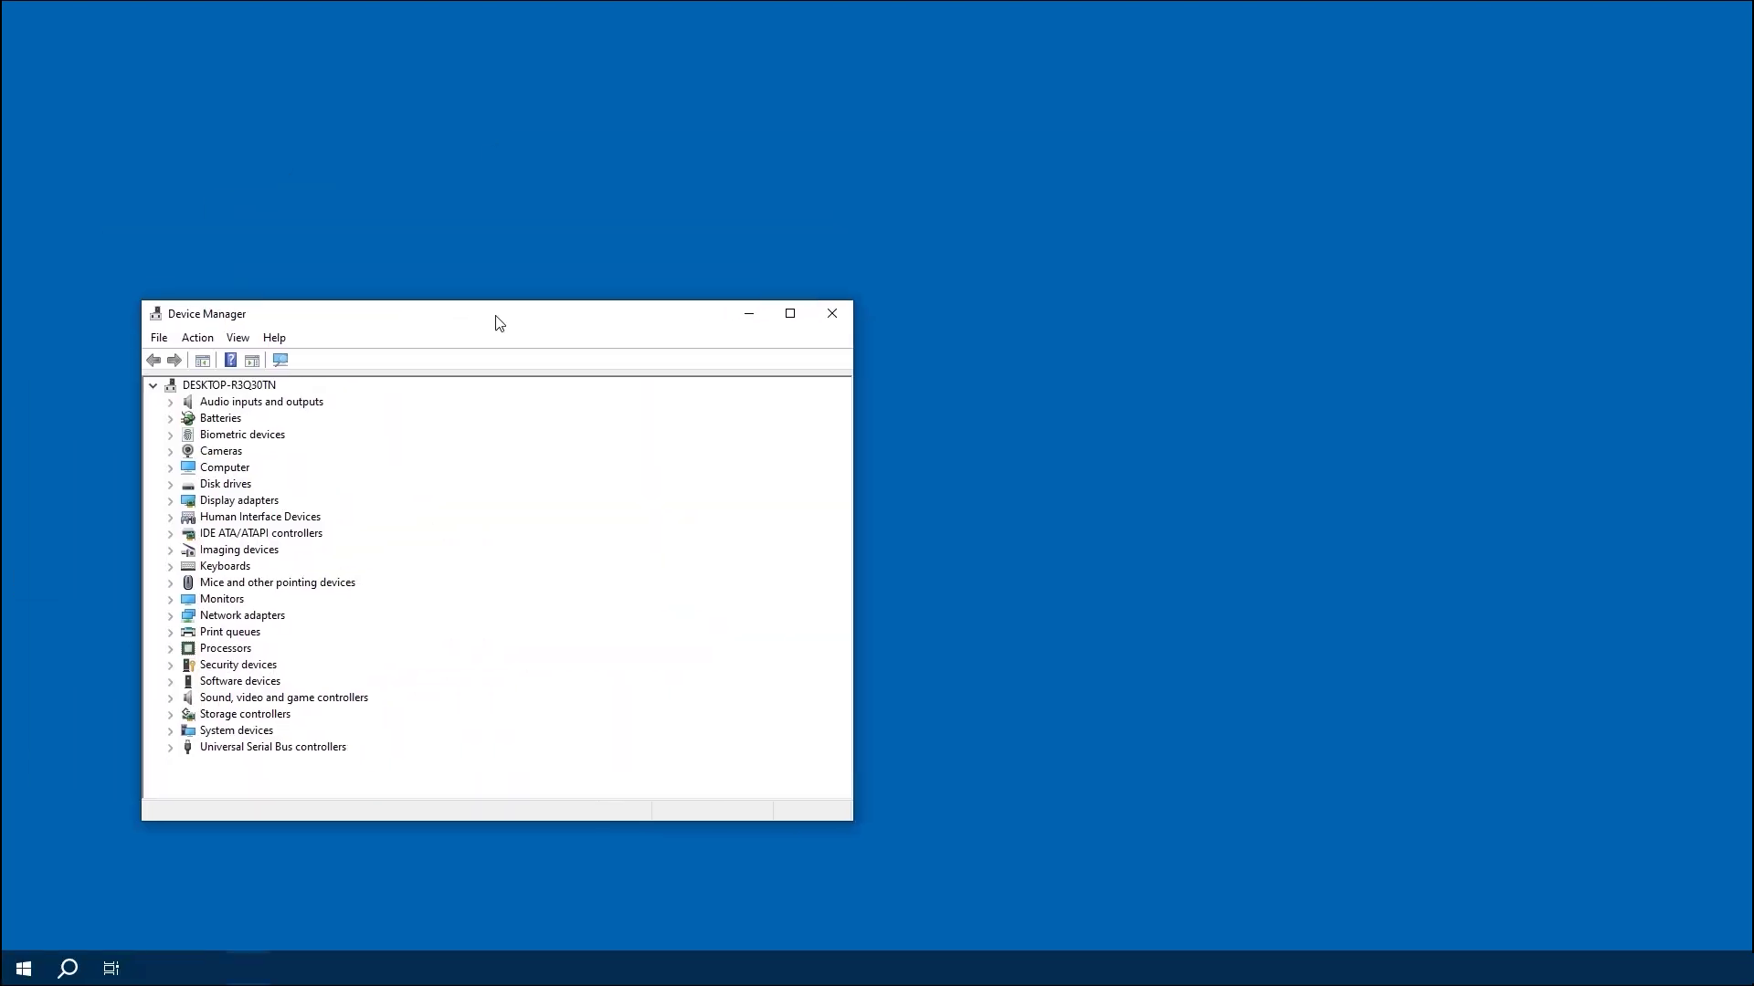
Check Intel UHD Graphics 620 for a driver update, which is already current, then close Device Manager
click(214, 505)
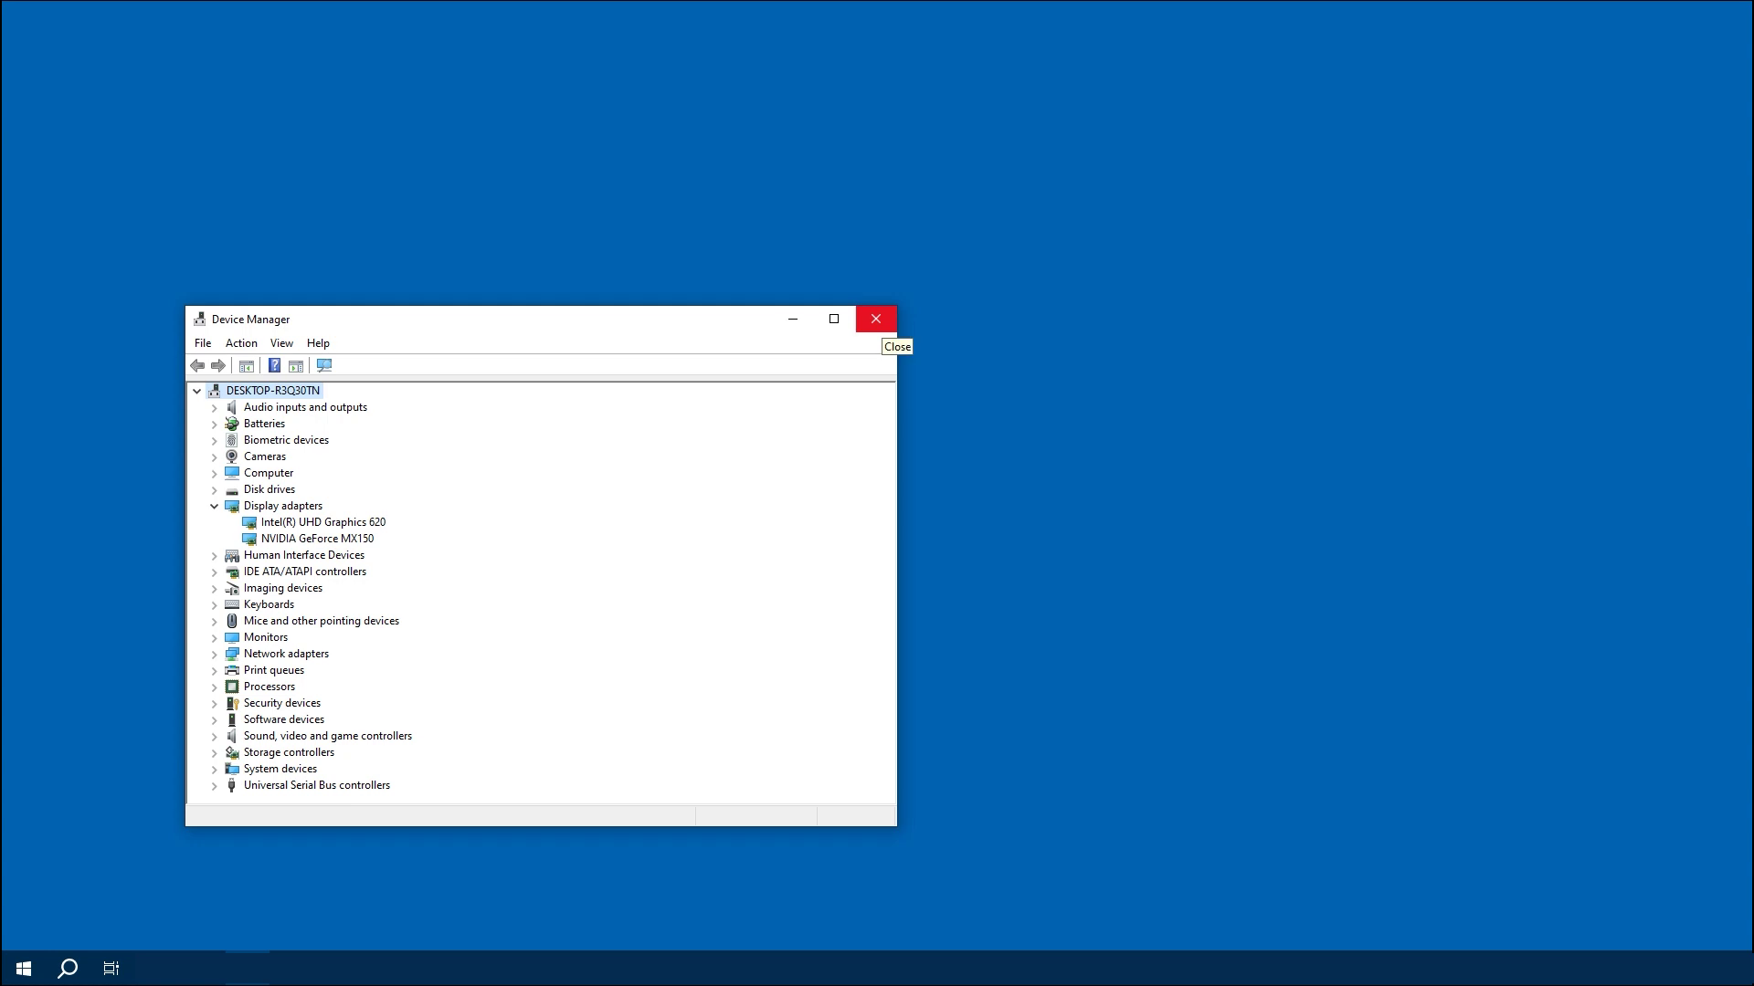
click(322, 522)
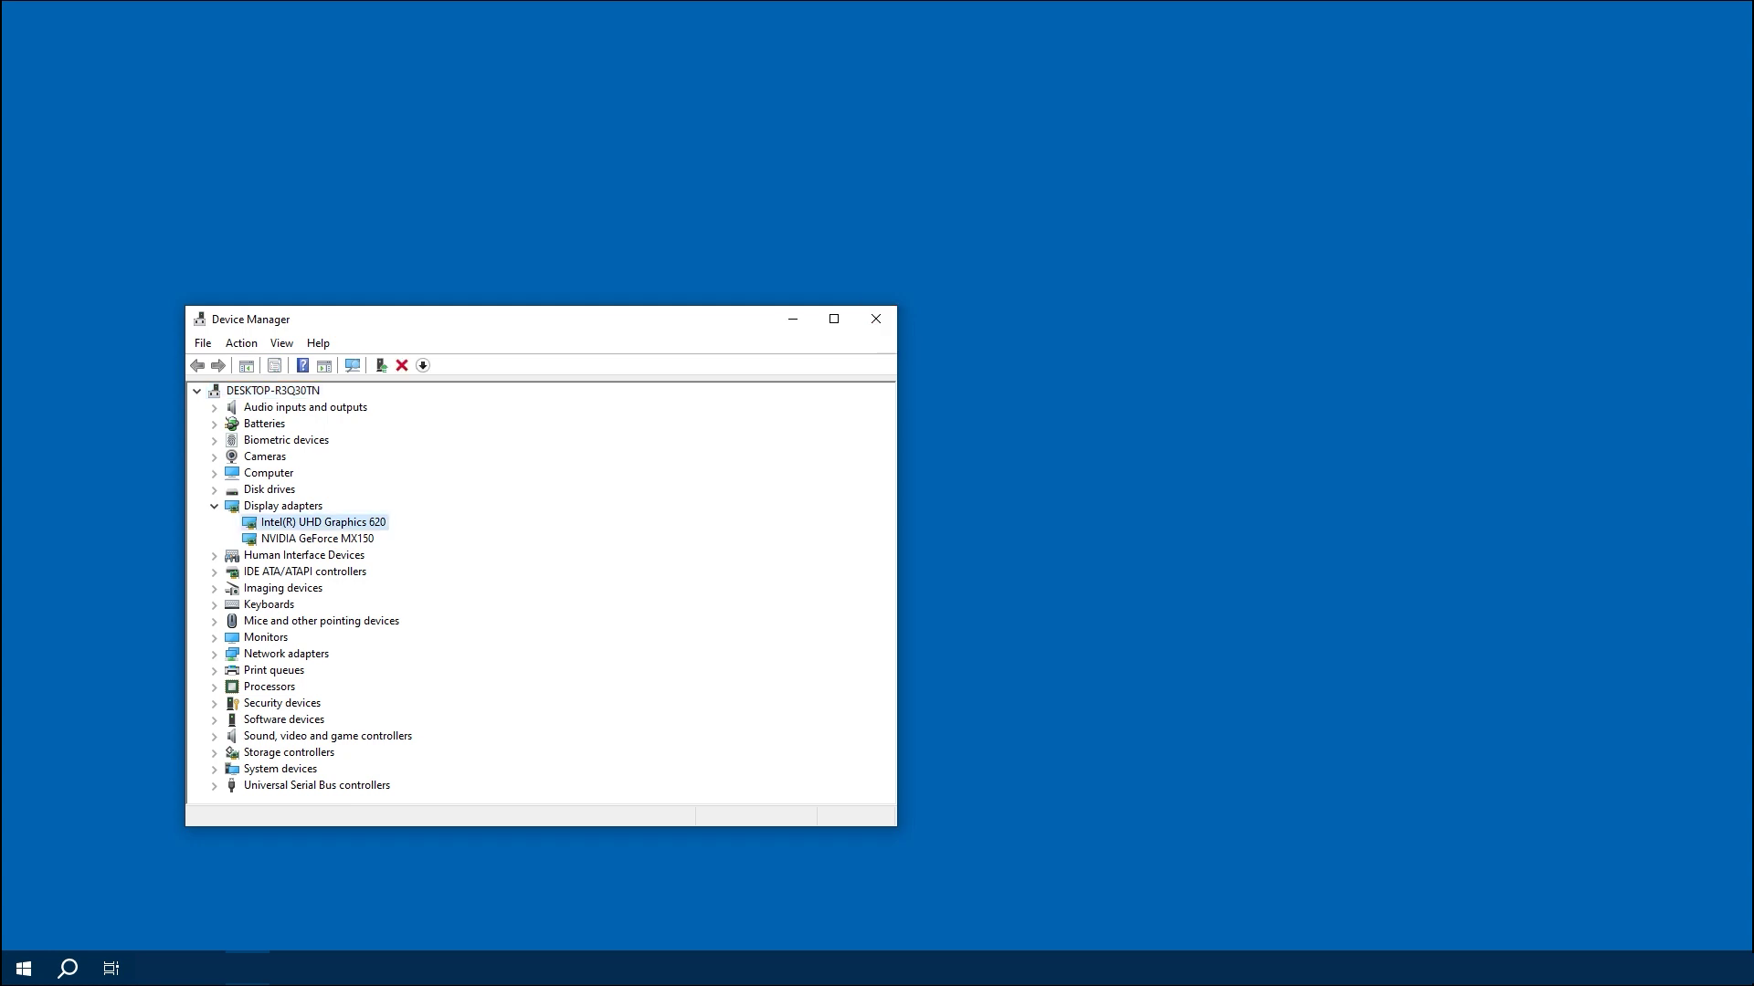
click(381, 365)
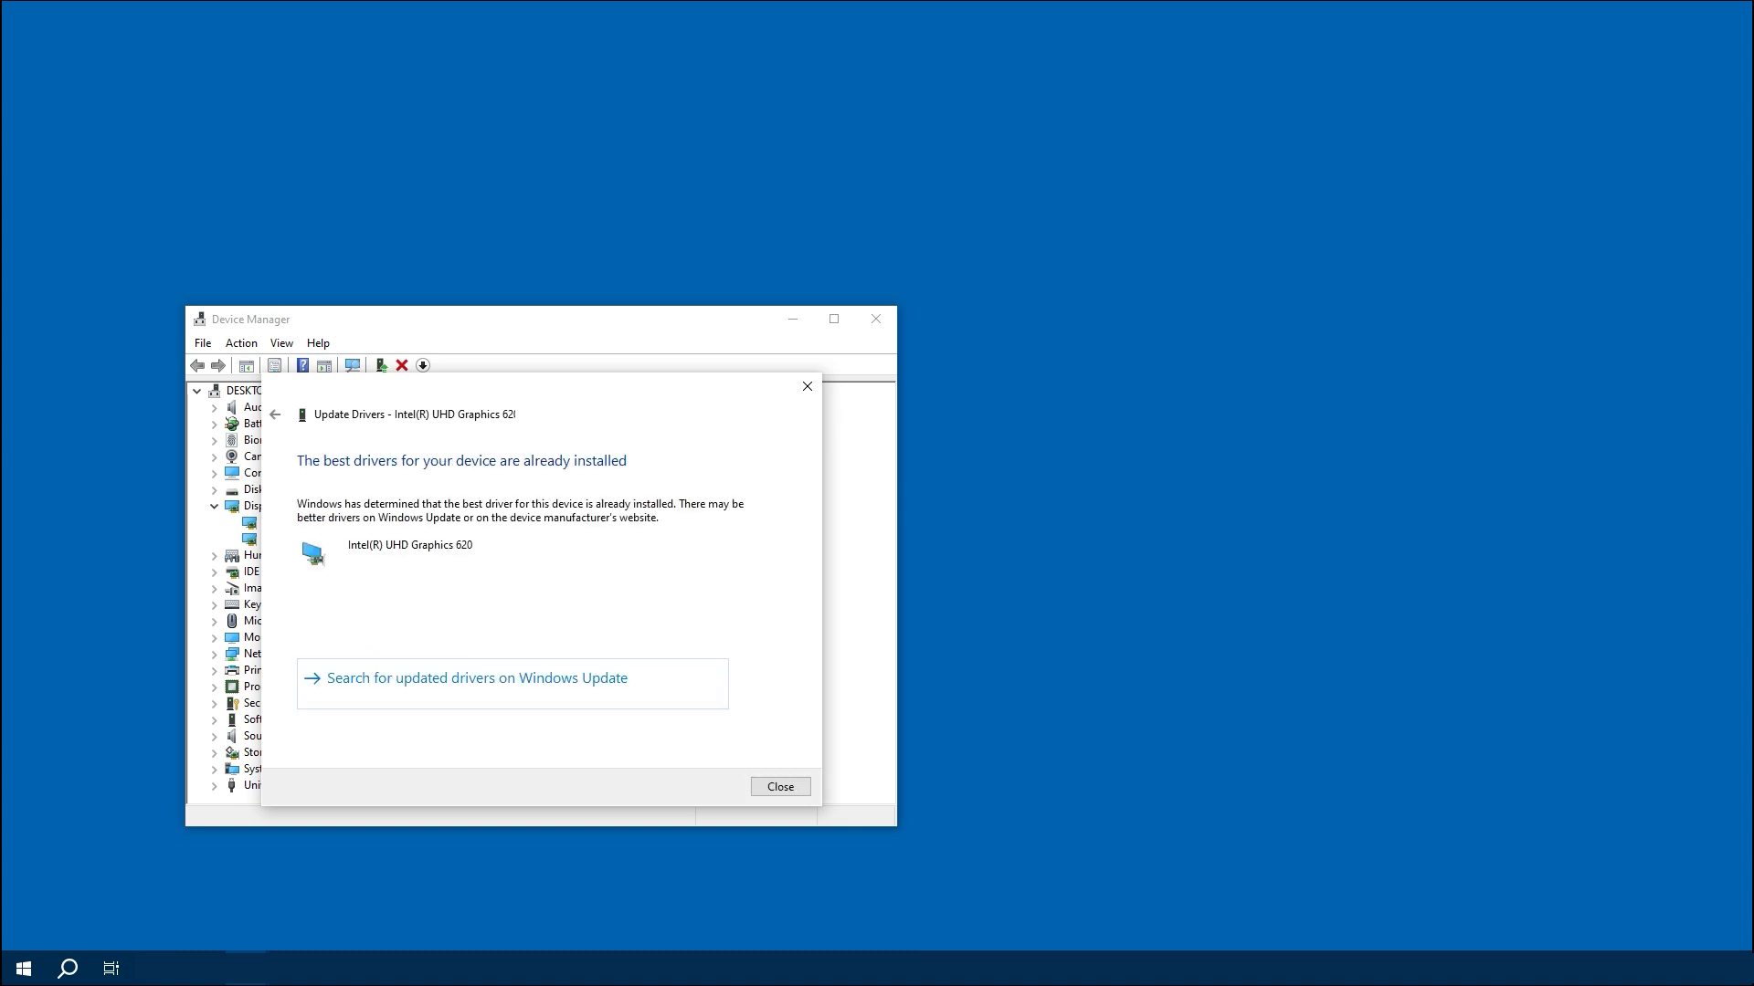
click(780, 786)
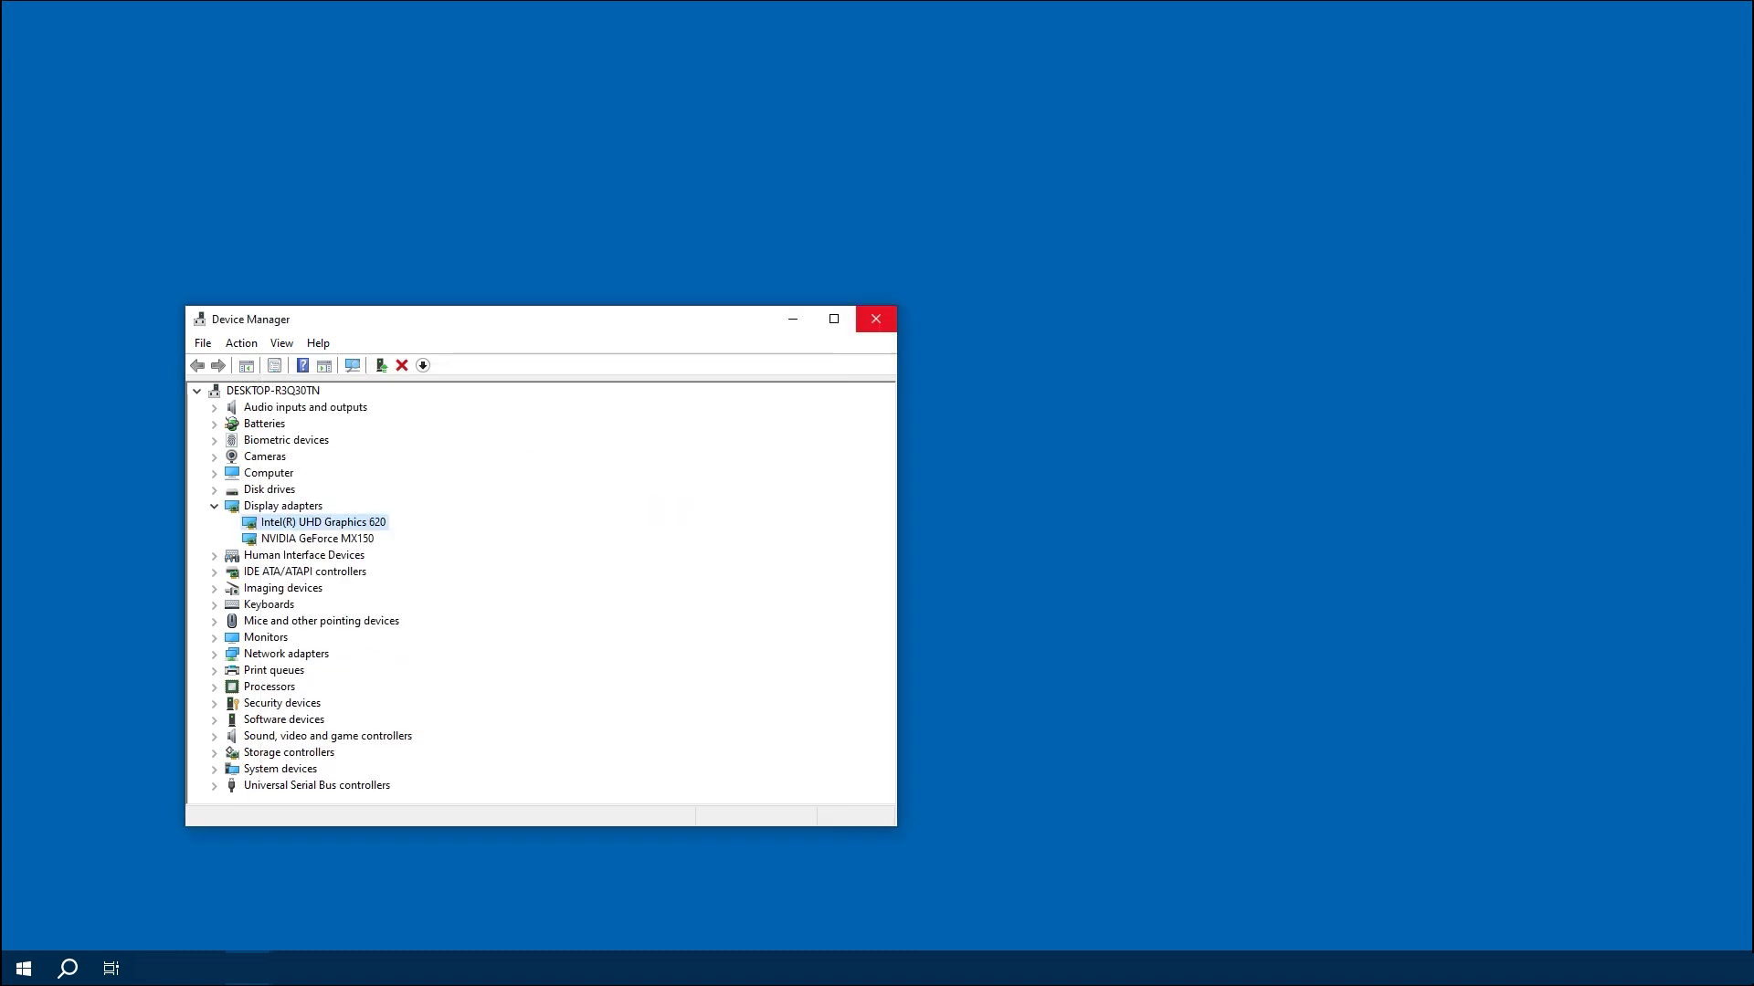
click(875, 319)
click(67, 969)
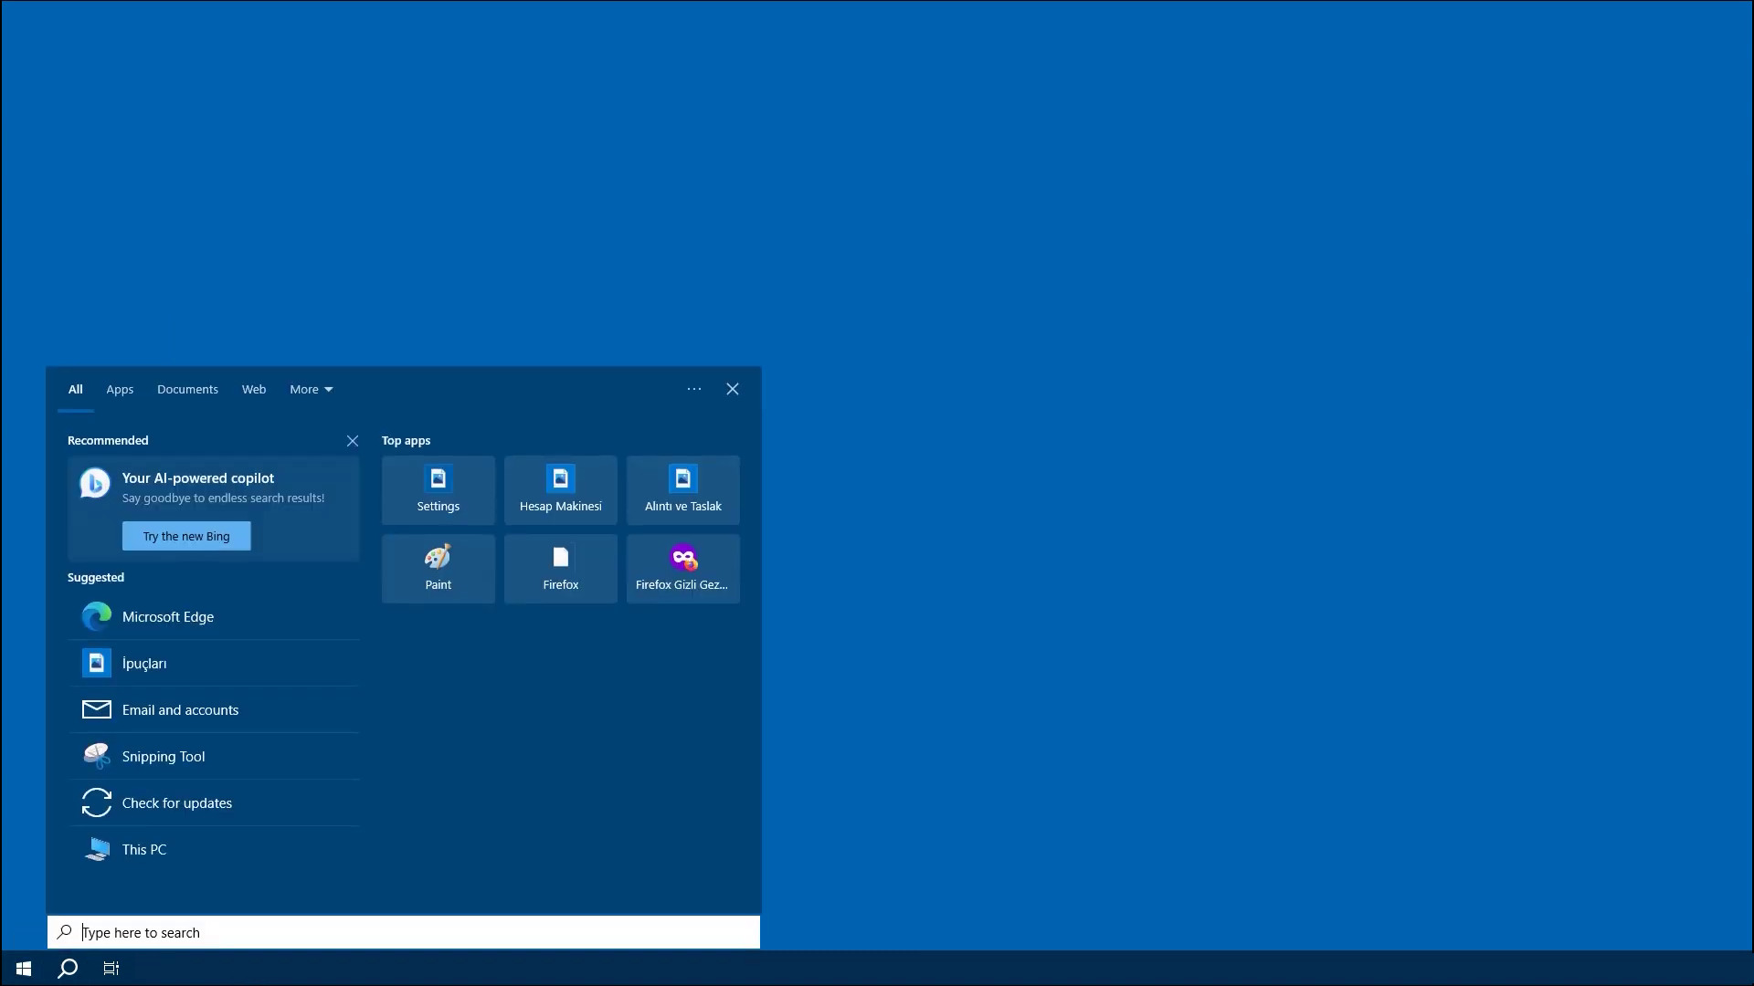
text(regedit)
Launch regedit and create a key named GMM under HKEY_LOCAL_MACHINE\SOFTWARE\Intel
key(Return)
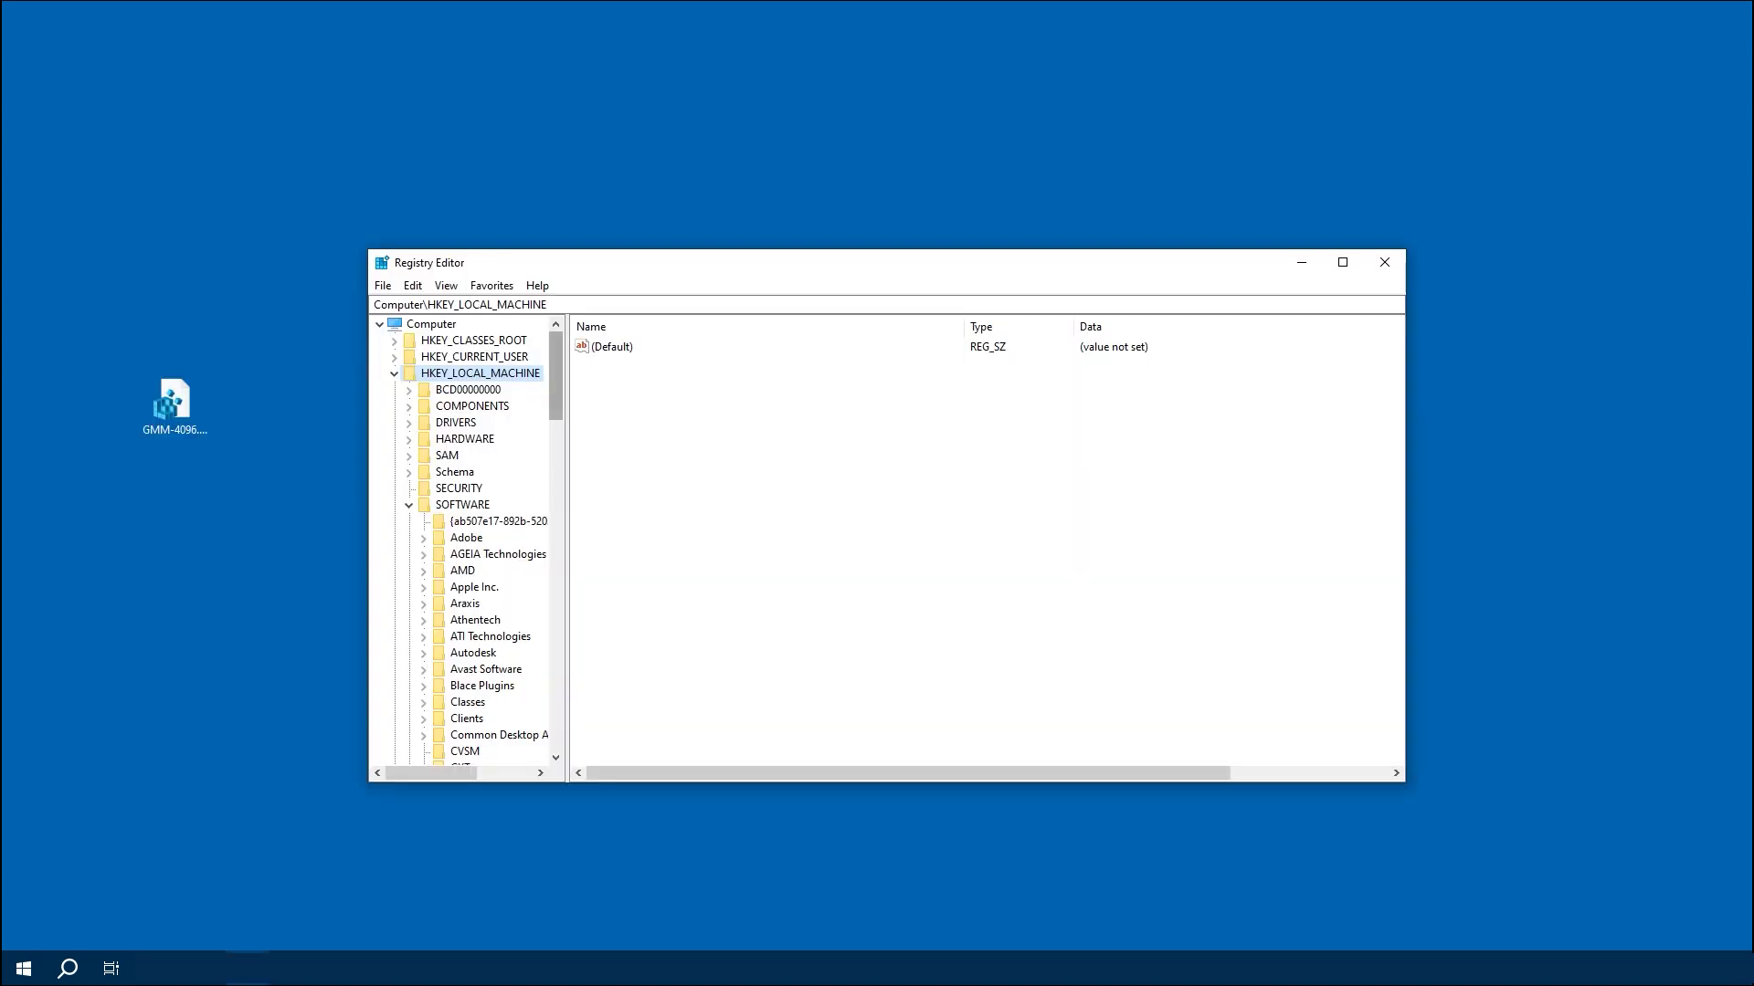
scroll(473, 548, down, 3)
scroll(472, 548, down, 3)
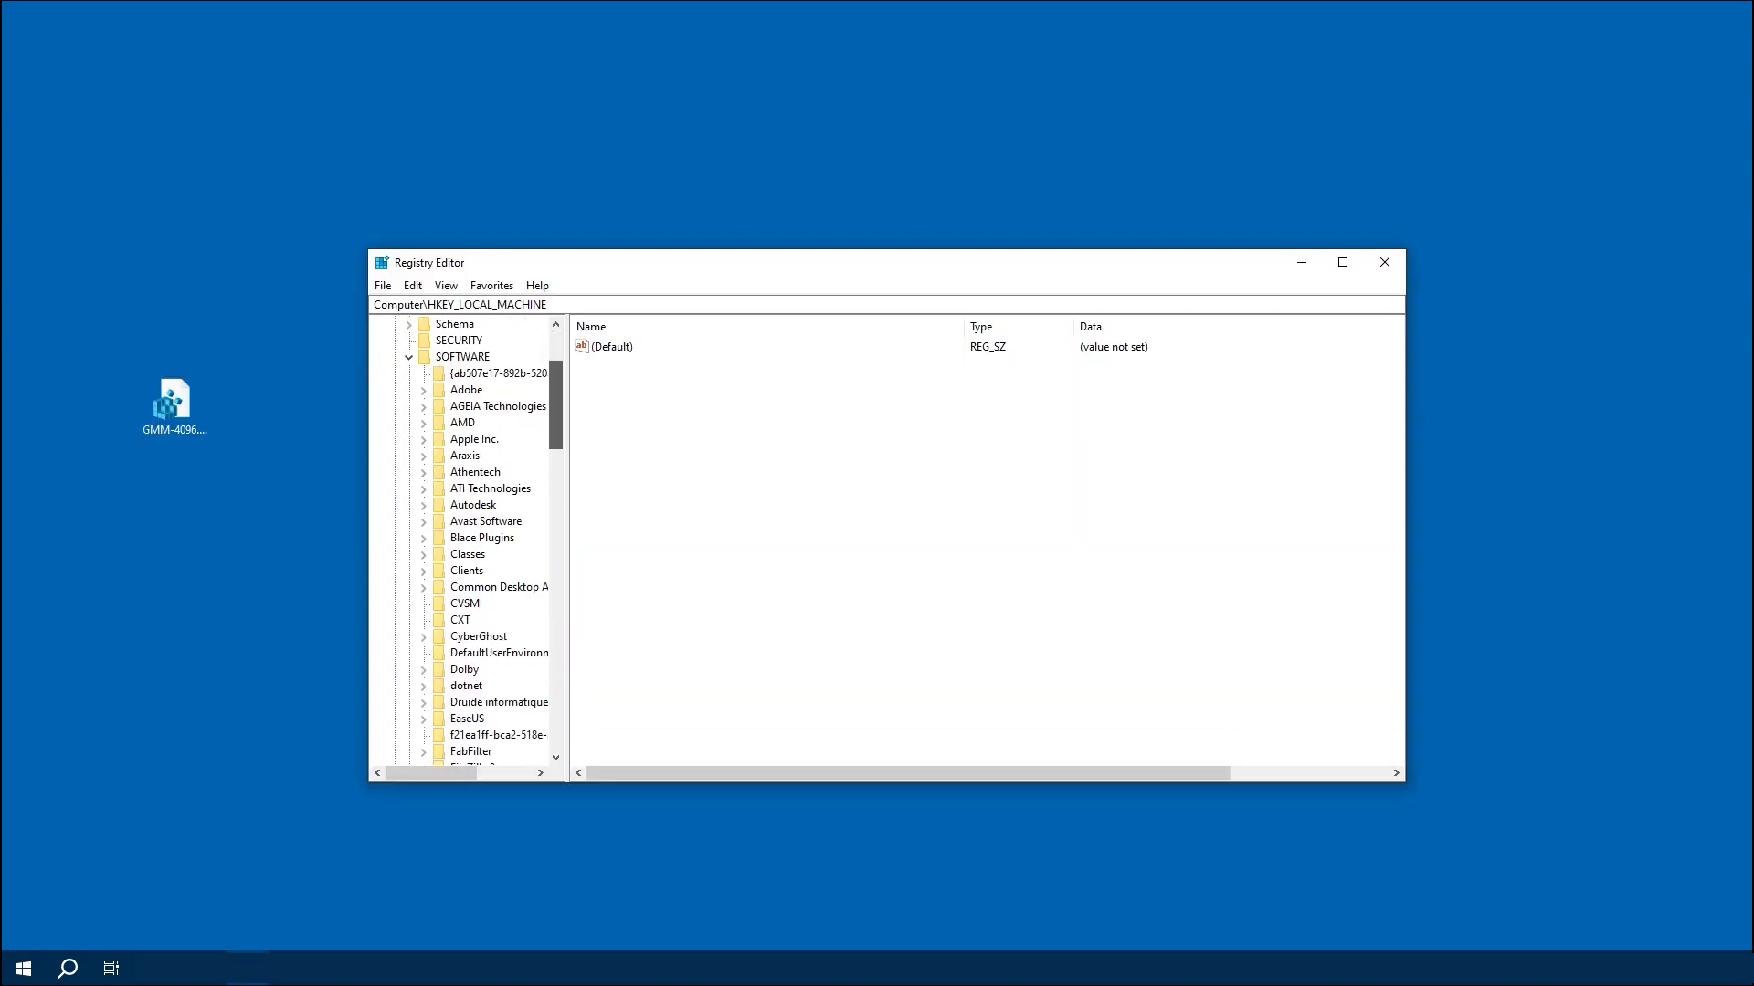
scroll(473, 549, down, 2)
scroll(473, 548, up, 1)
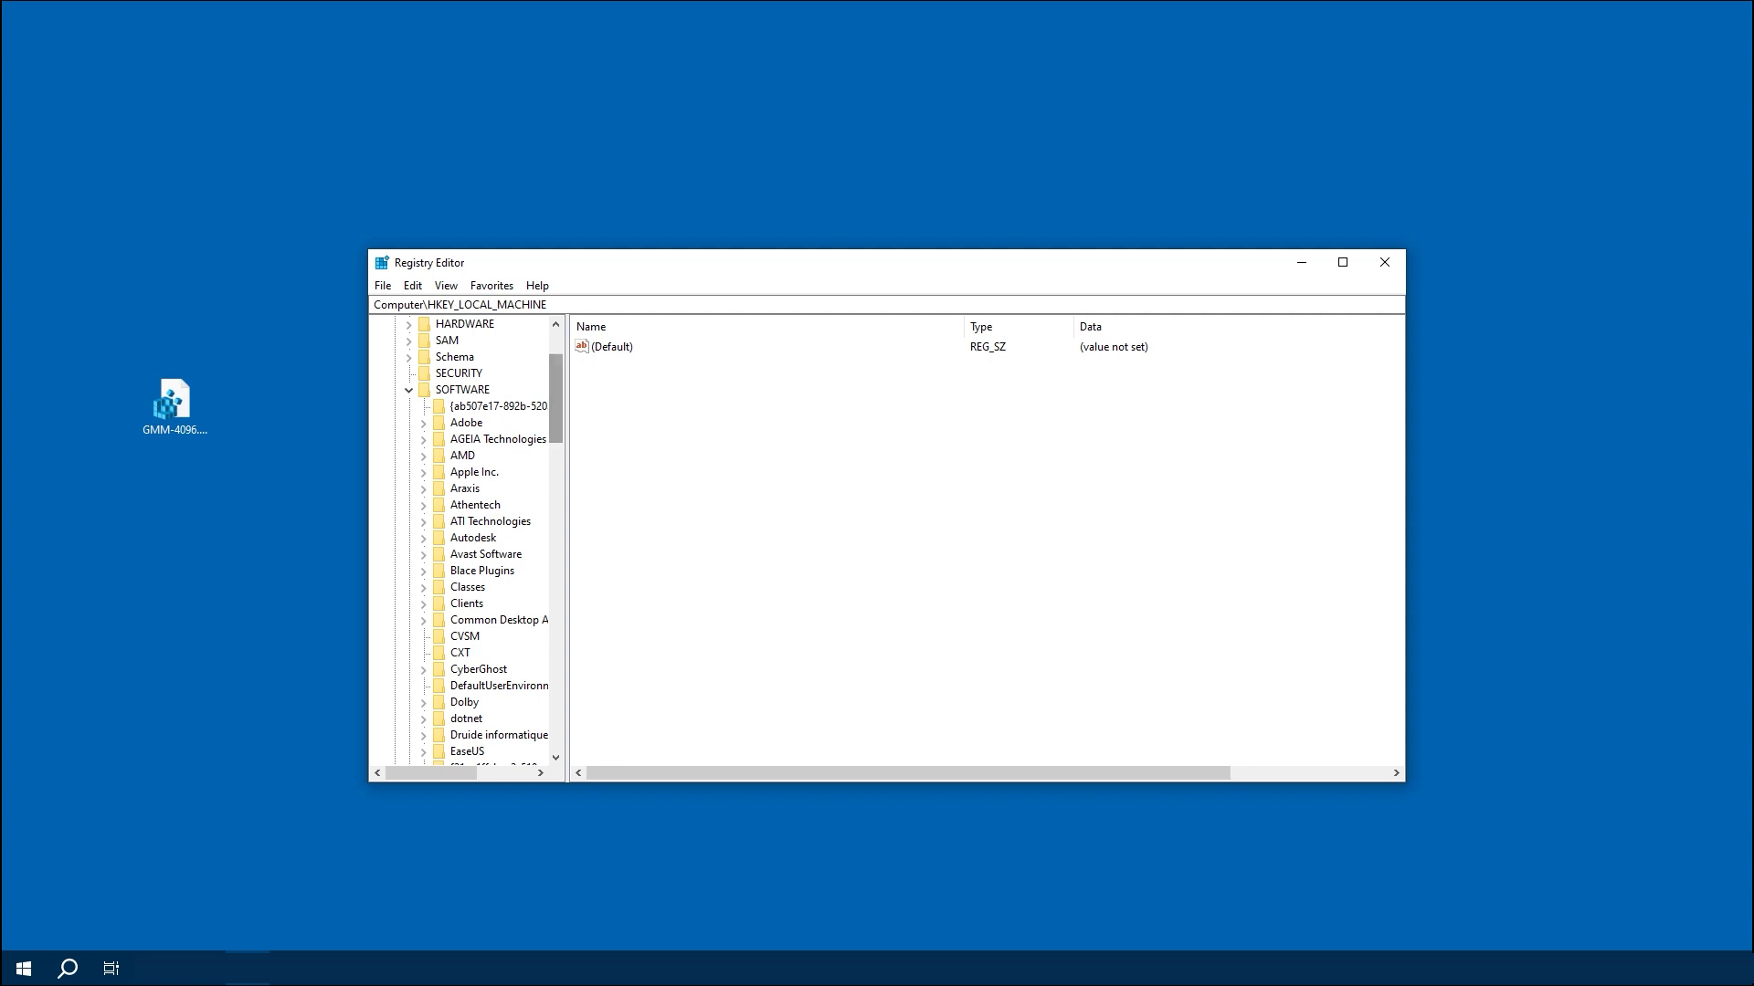
click(463, 389)
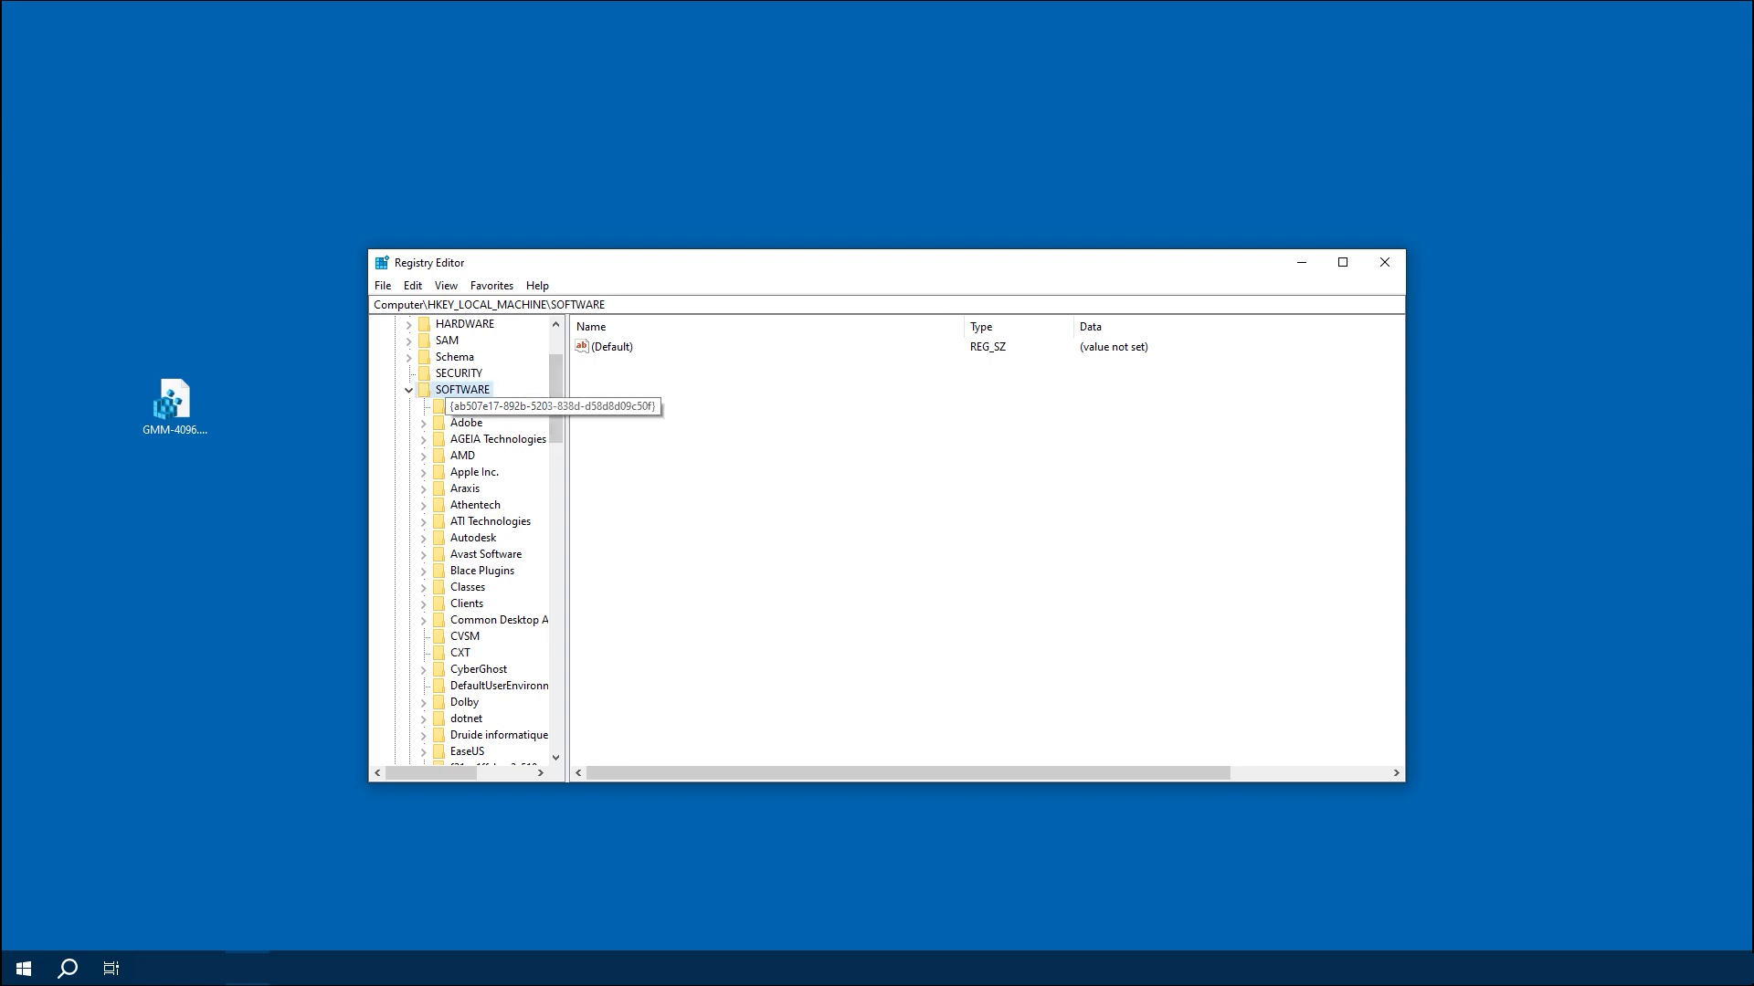
scroll(473, 548, down, 3)
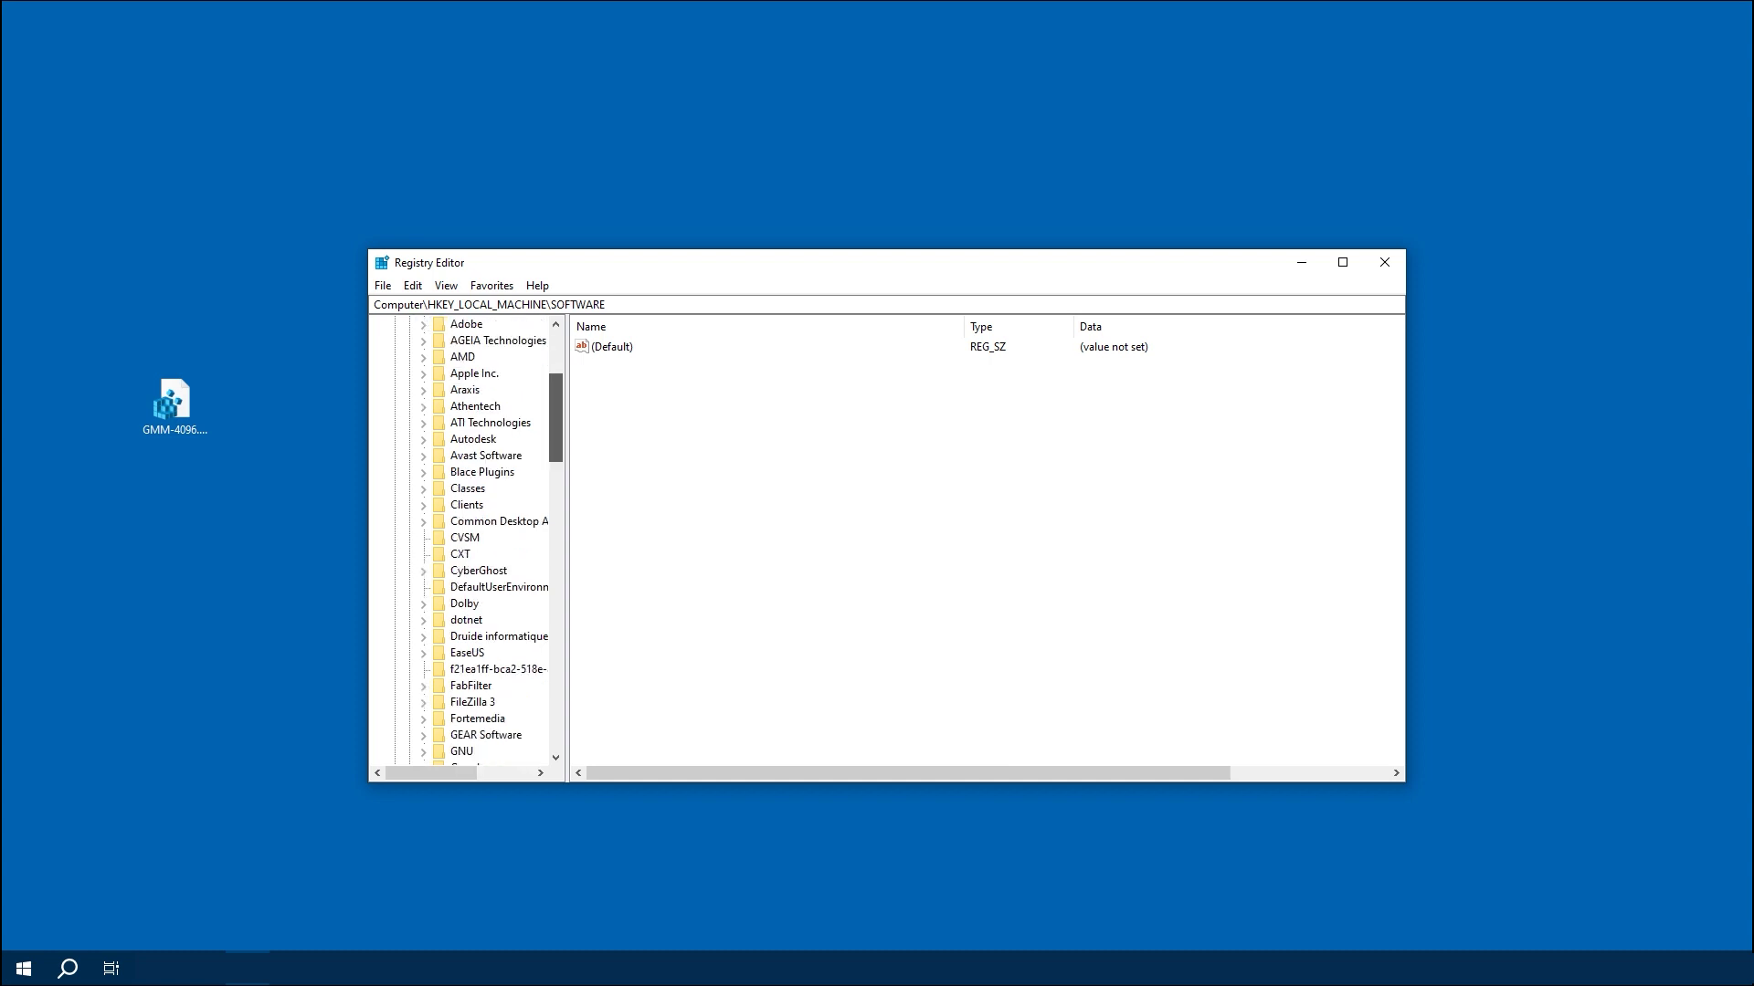
scroll(474, 548, down, 3)
scroll(473, 548, down, 3)
scroll(473, 548, down, 2)
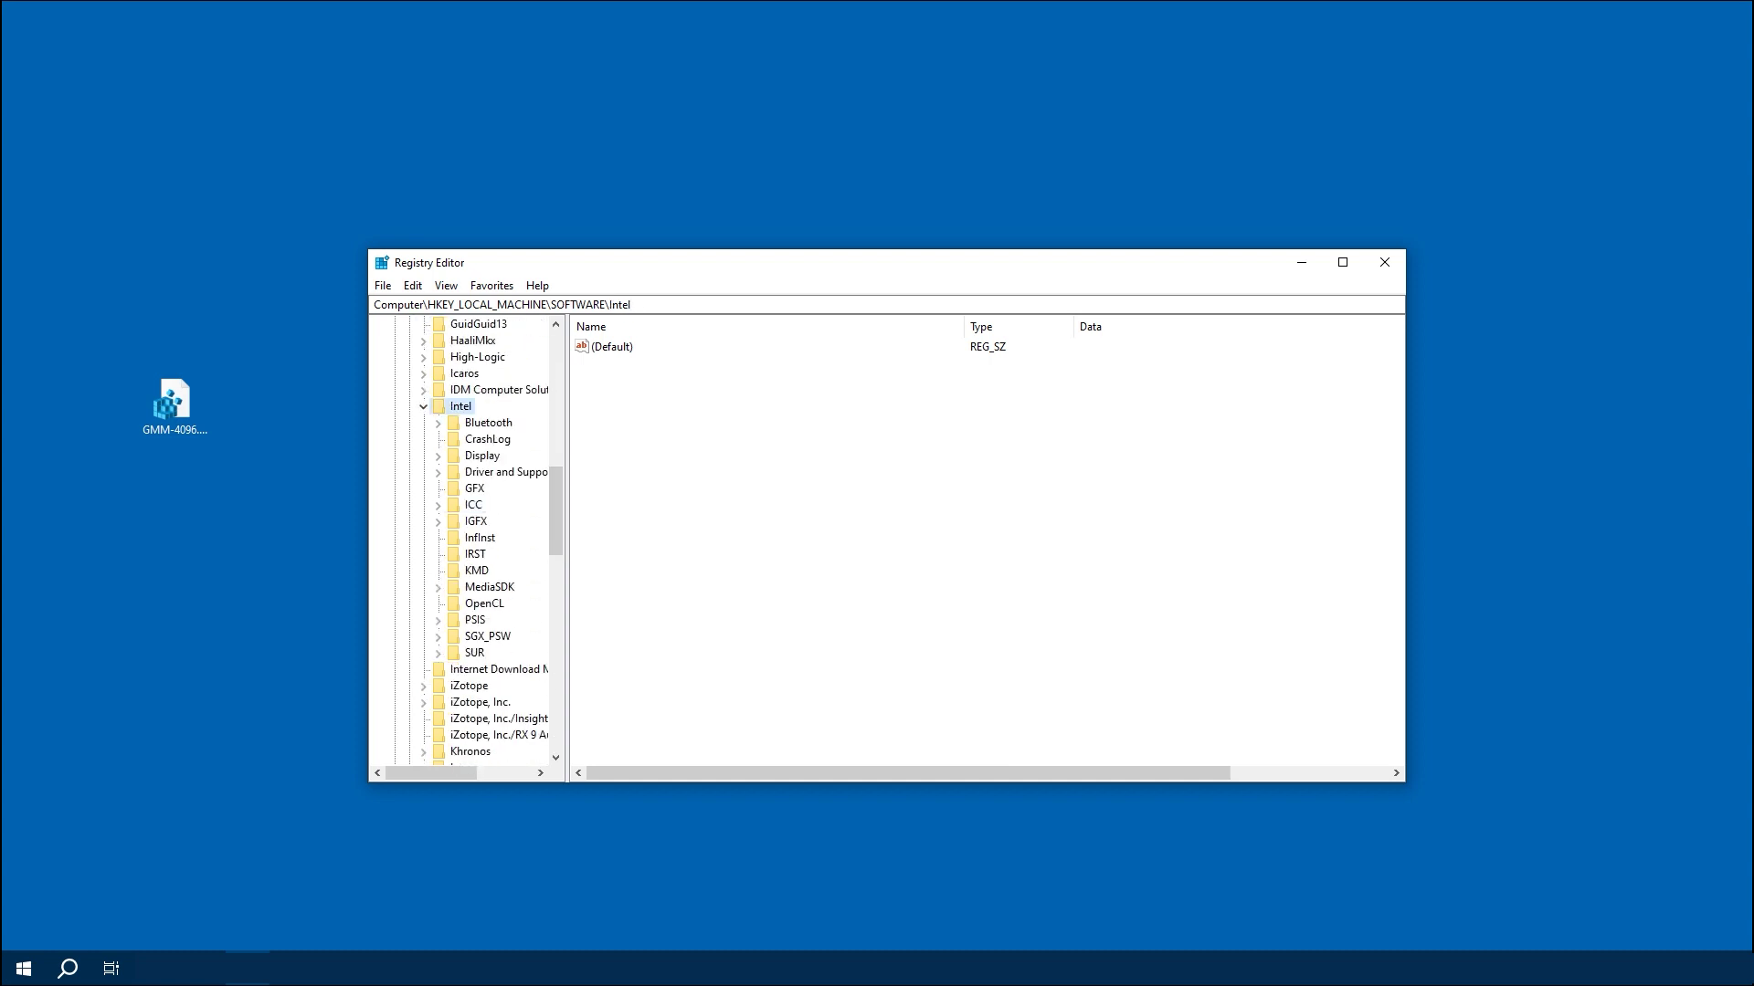
right_click(461, 407)
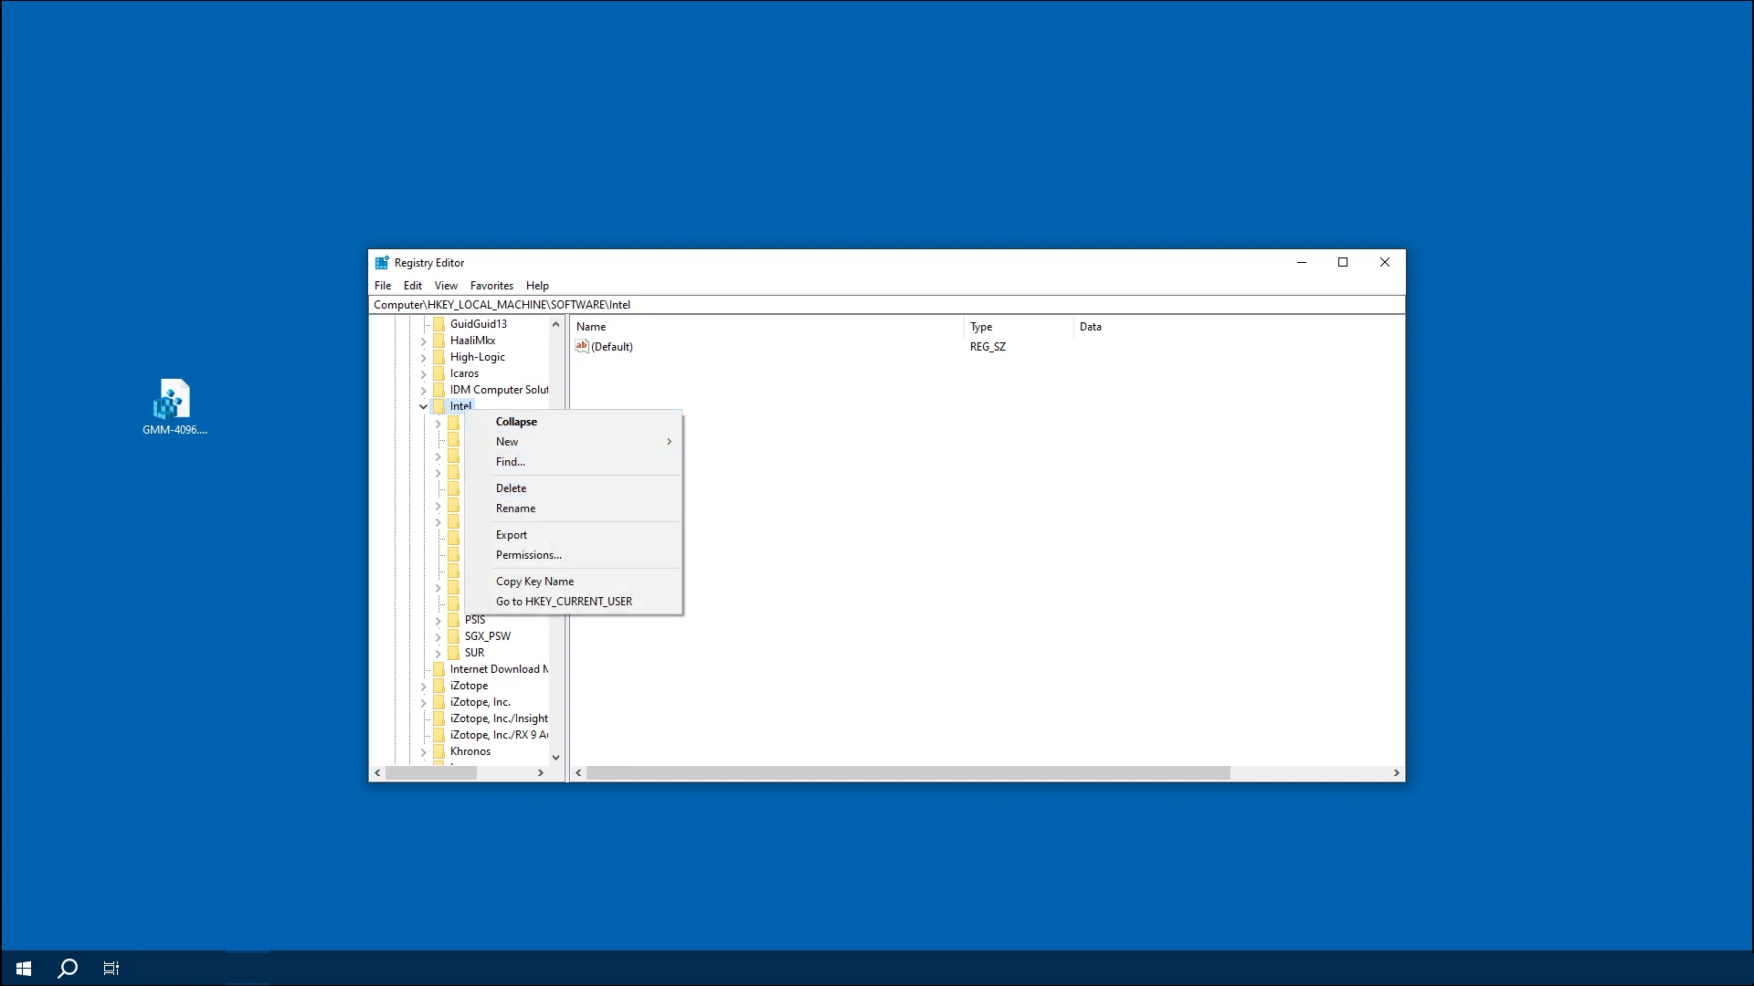
click(716, 442)
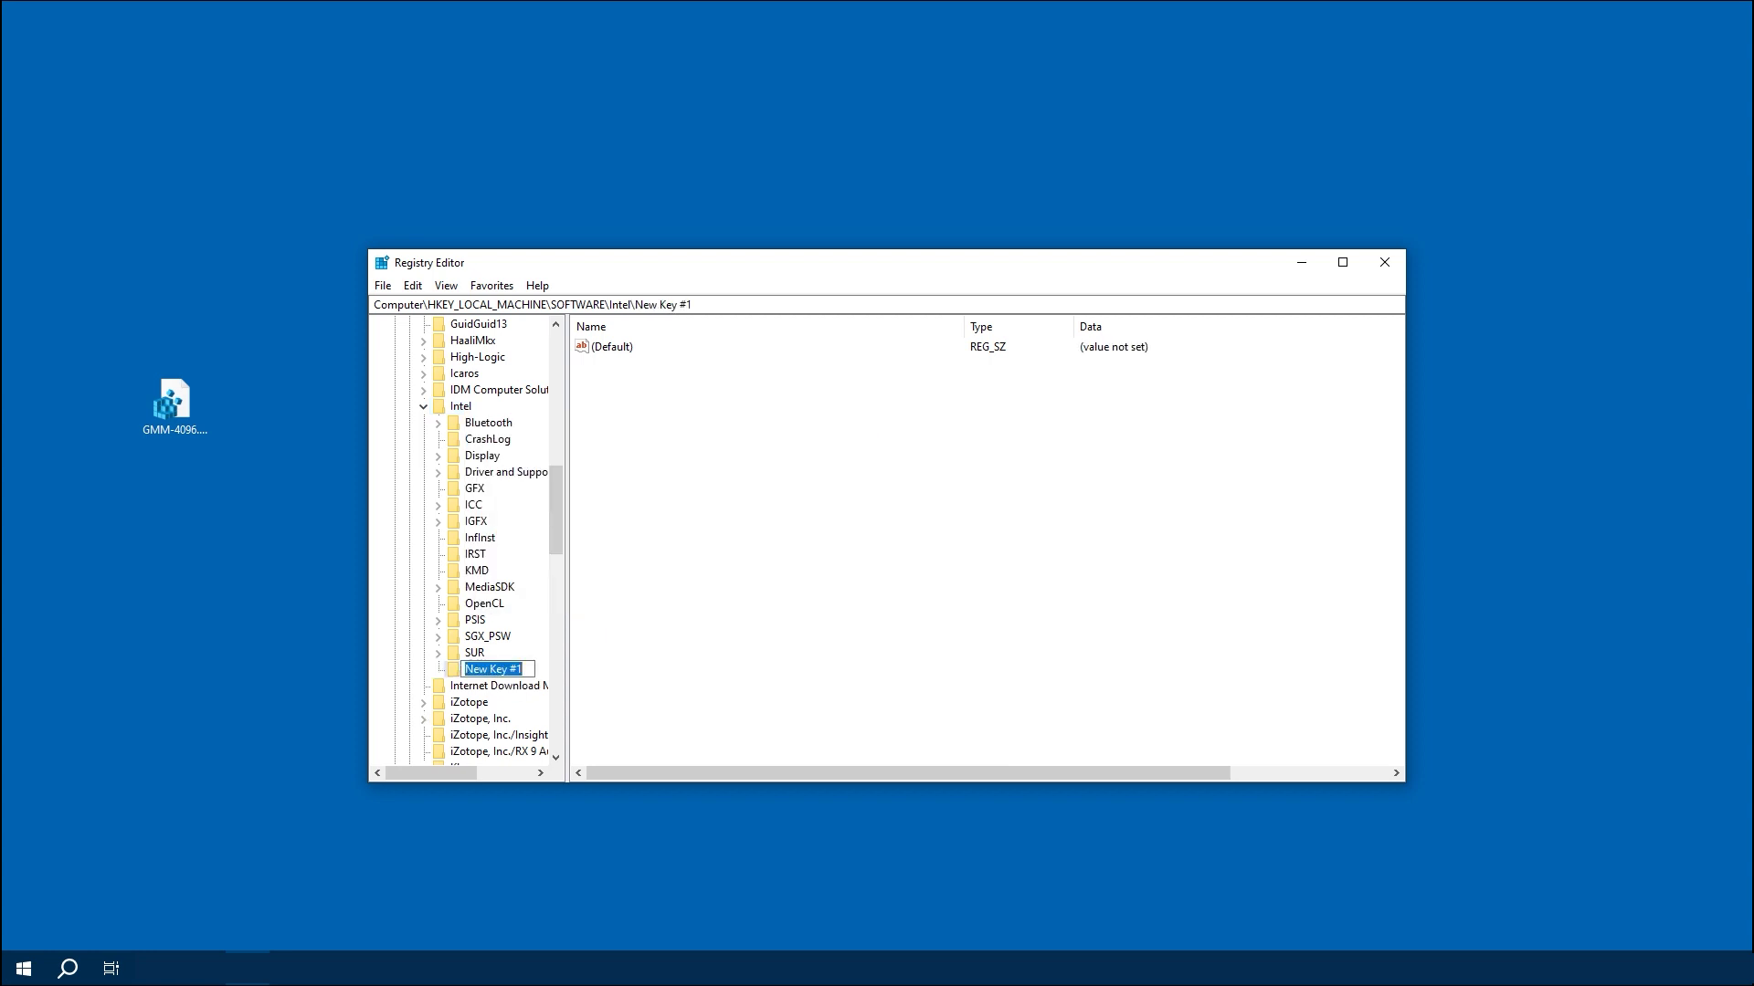
text(GM)
text(M)
key(Return)
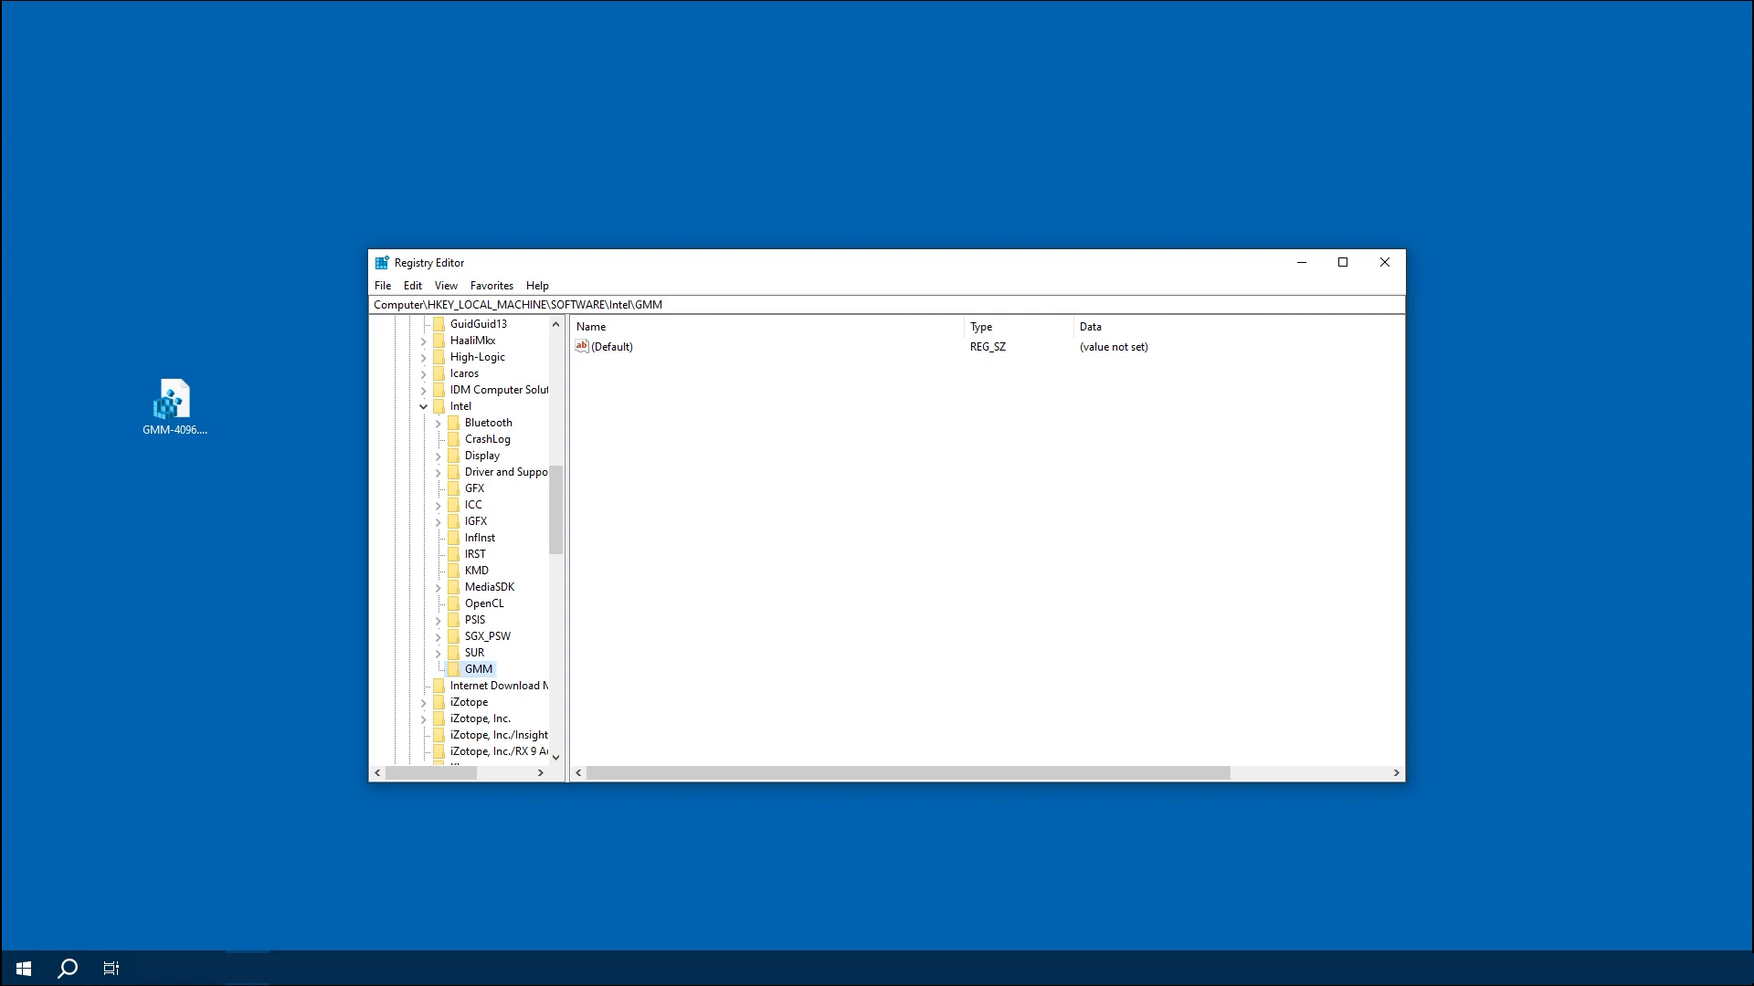
Add a DWORD (32-bit) value named DedicatedSegmentSize to GMM and open it for editing
right_click(689, 445)
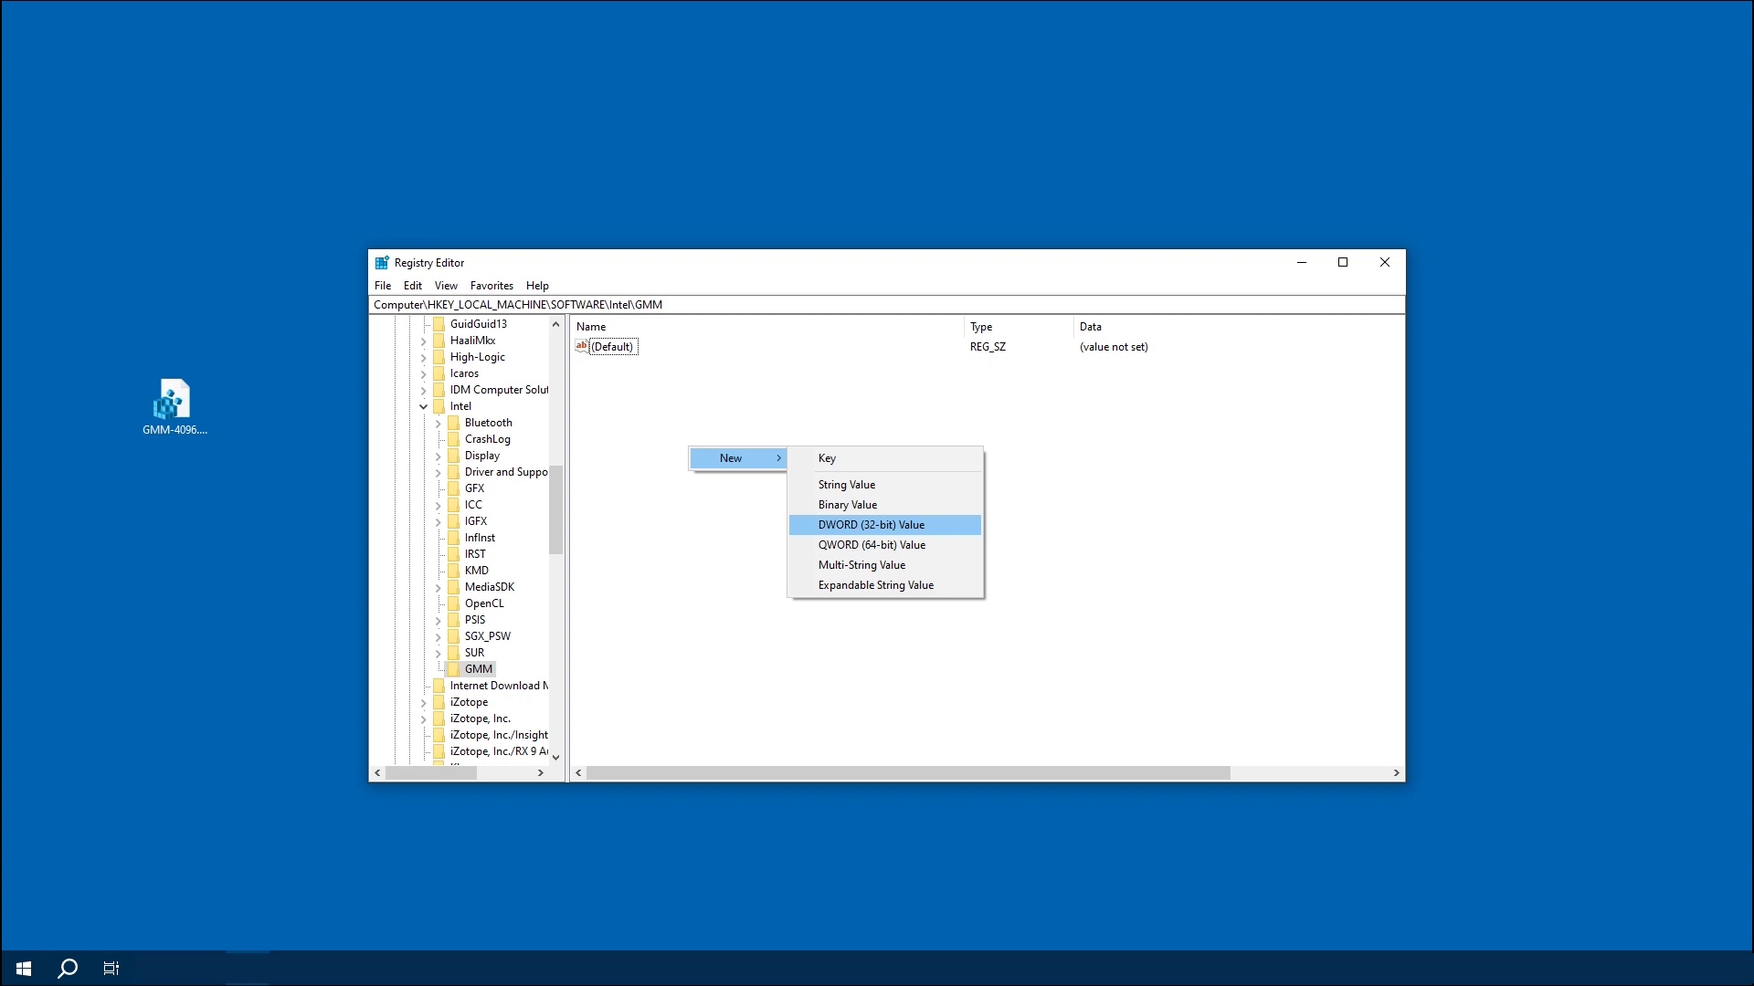
click(871, 524)
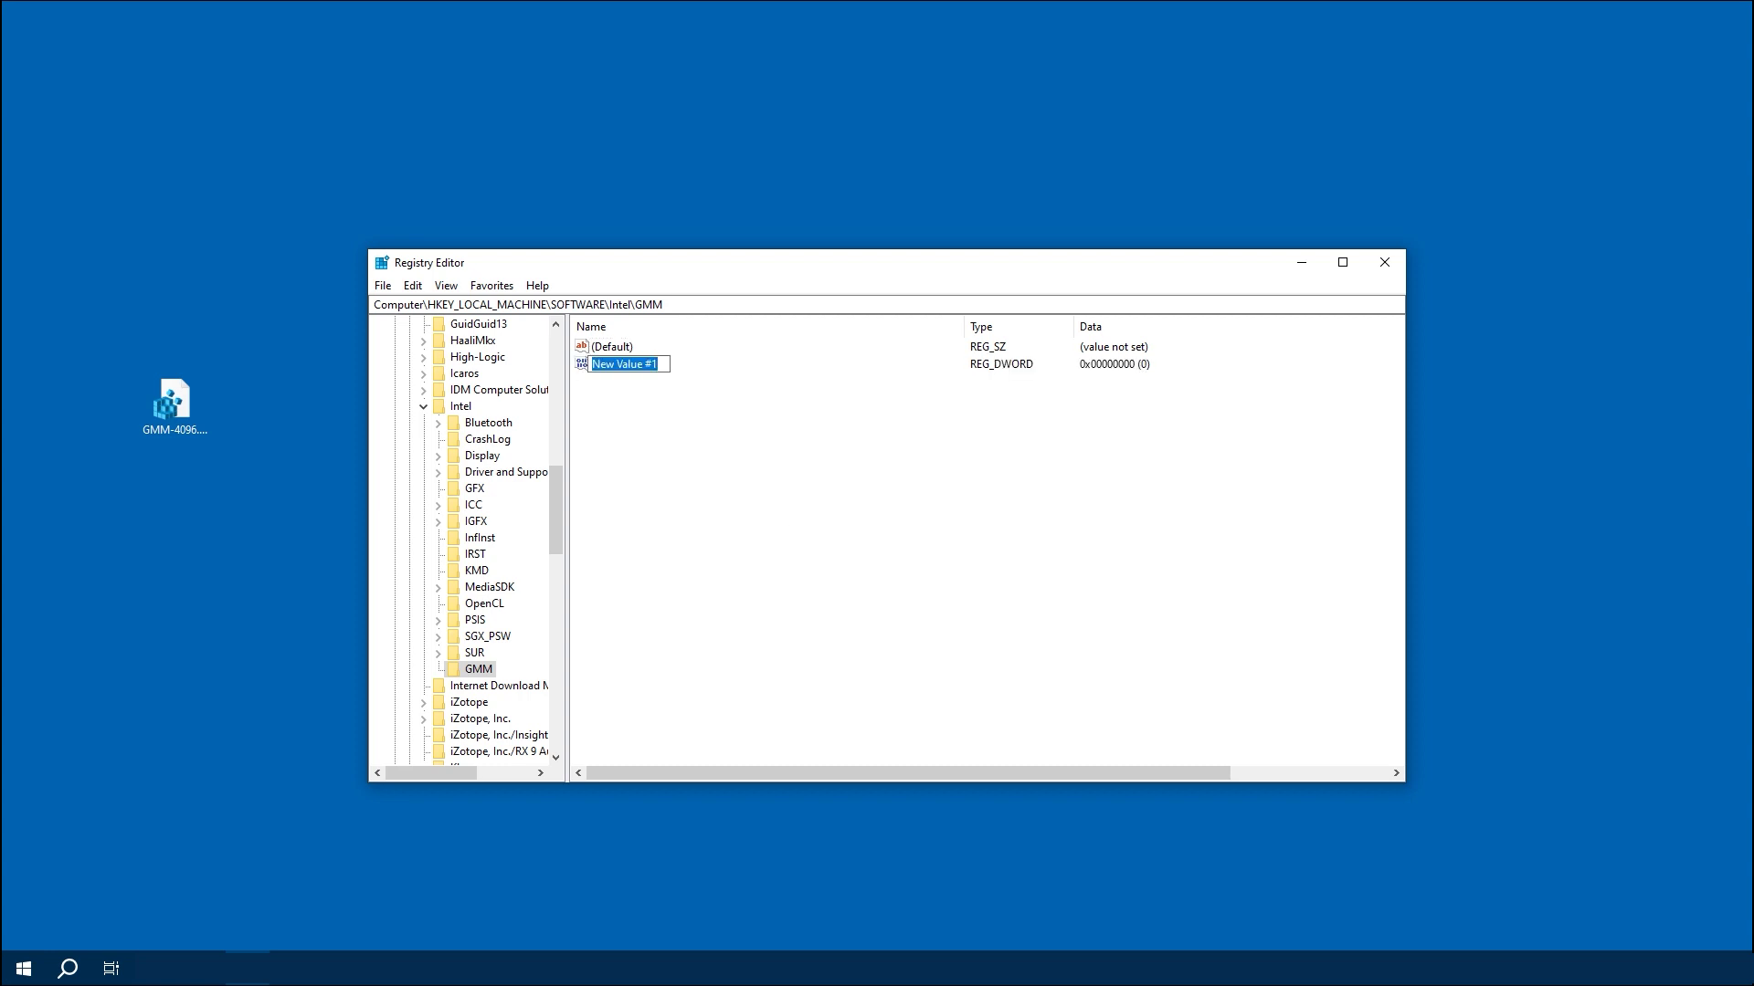
text(Dedicate)
text(dSegment)
text(Size)
key(Return)
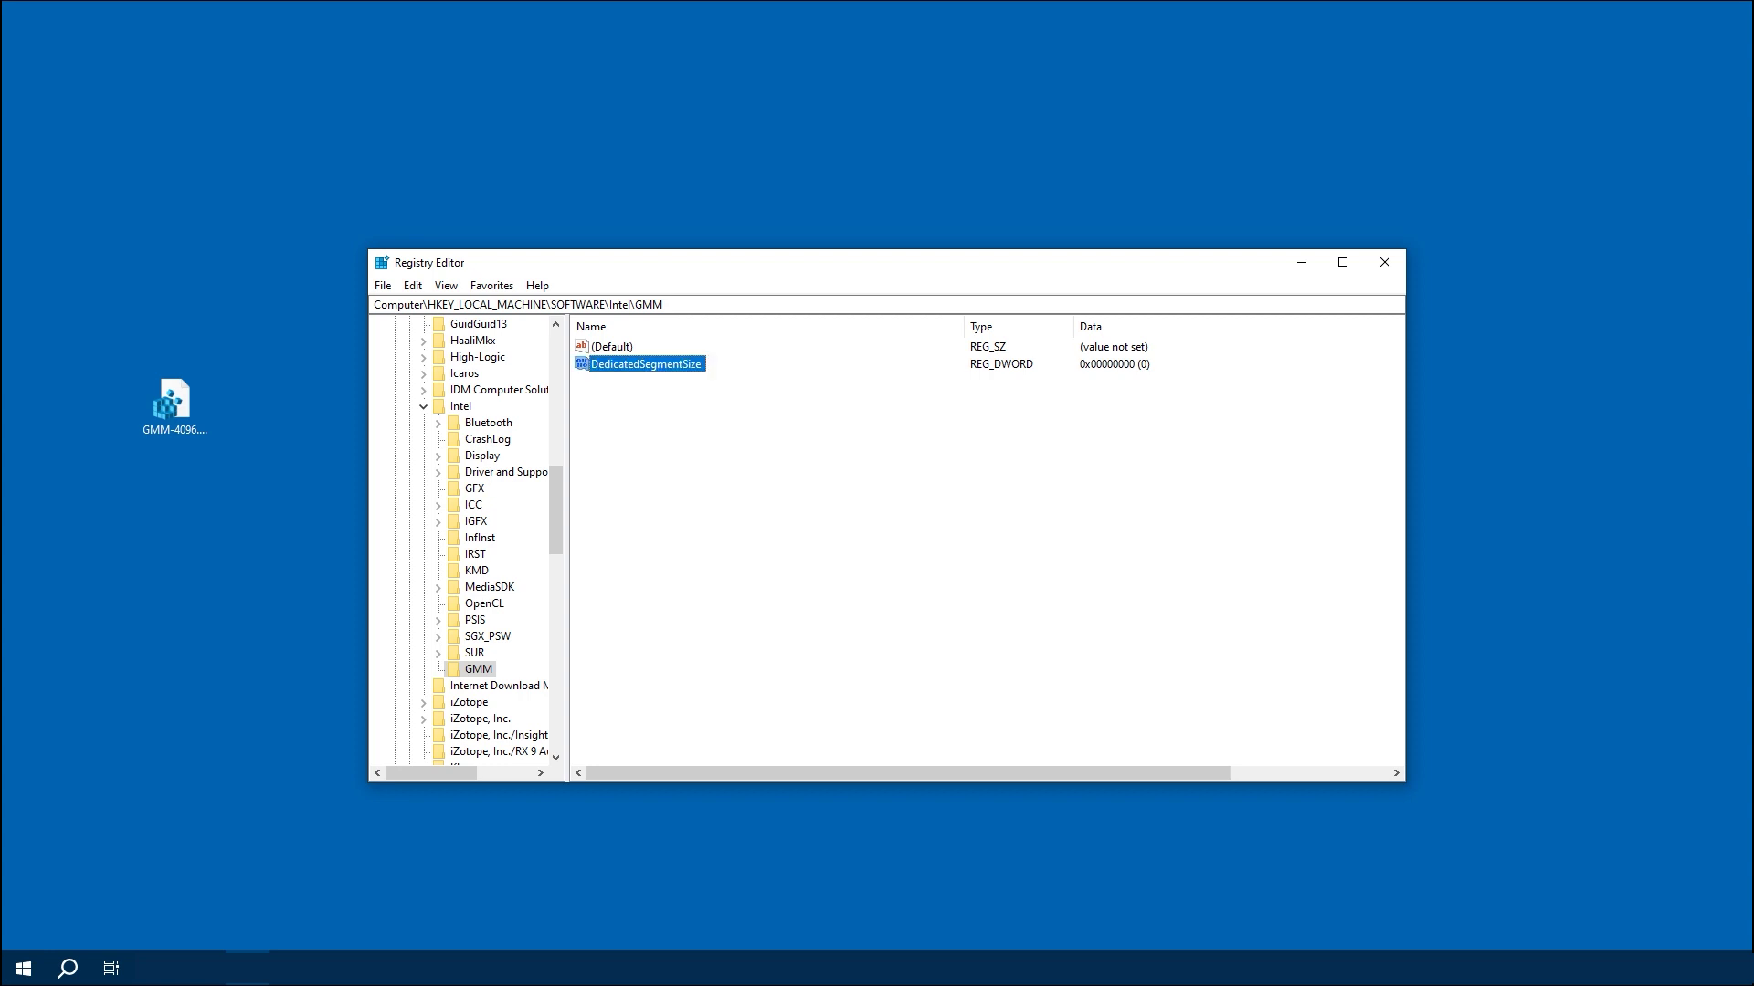
key(Return)
Replace the DedicatedSegmentSize value data with 4096 and save it
mouse_move(548, 342)
mouse_down()
mouse_move(890, 426)
mouse_move(776, 419)
mouse_up()
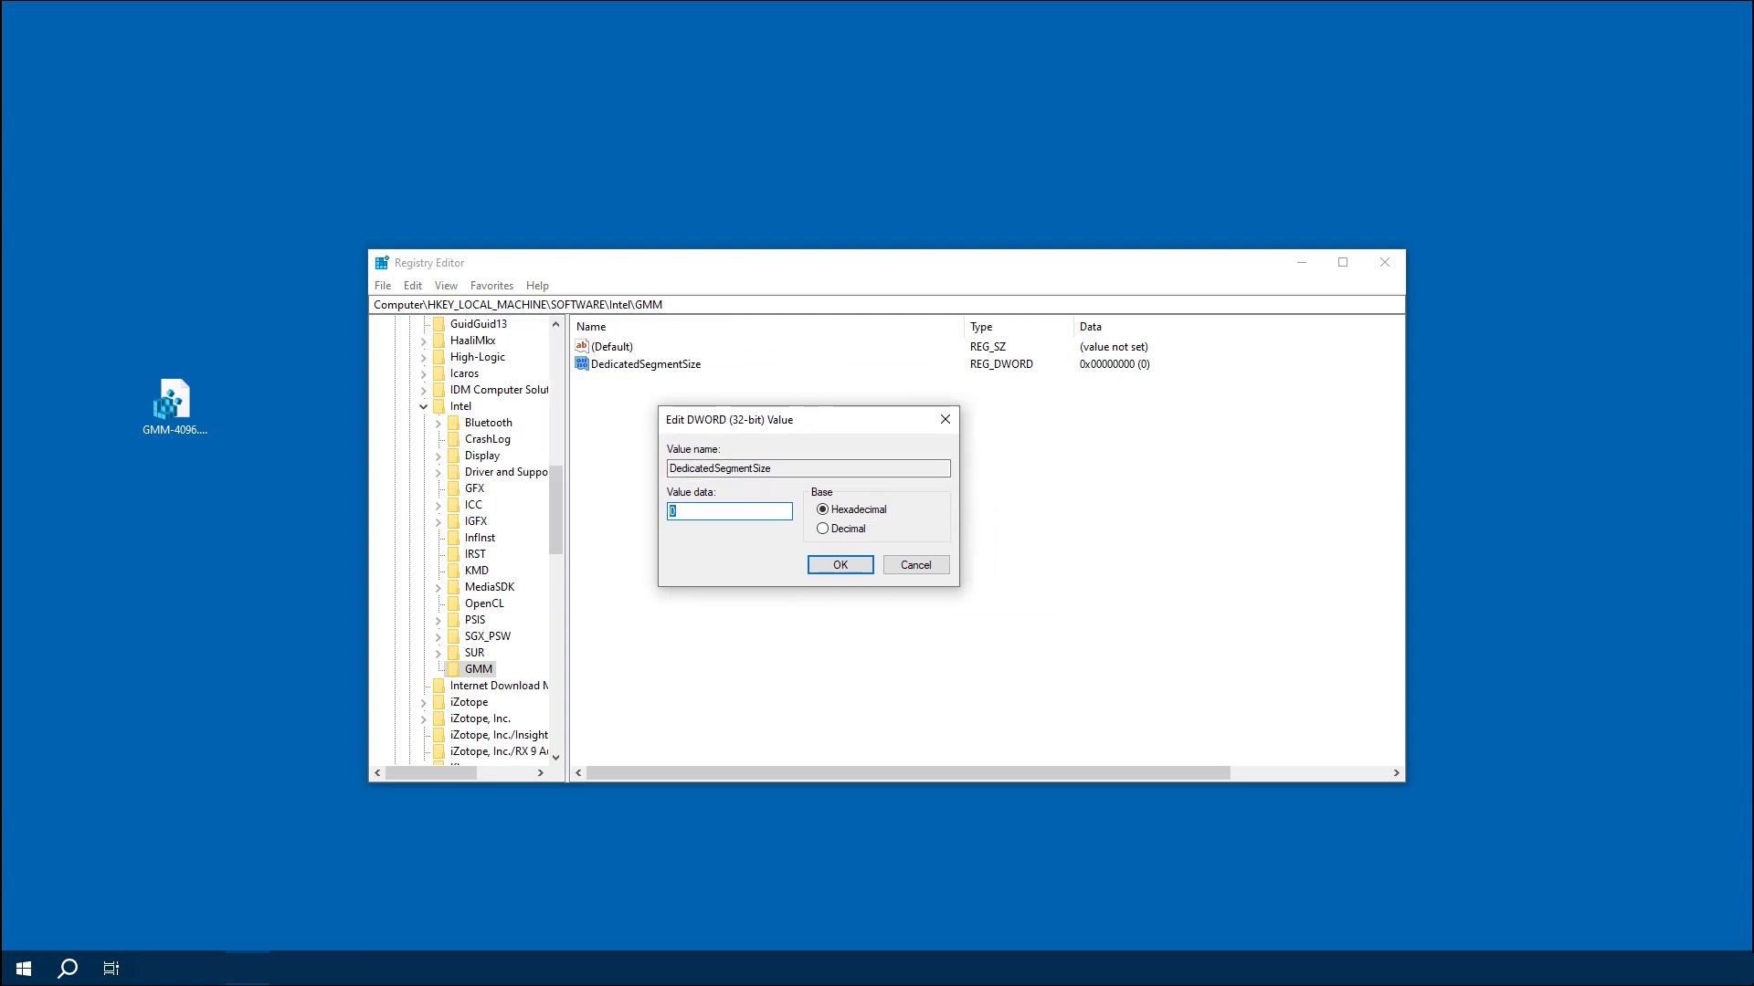
text(1024)
key(BackSpace)
key(BackSpace)
key(BackSpace)
text(0)
text(48)
key(BackSpace)
key(BackSpace)
key(BackSpace)
text(4096)
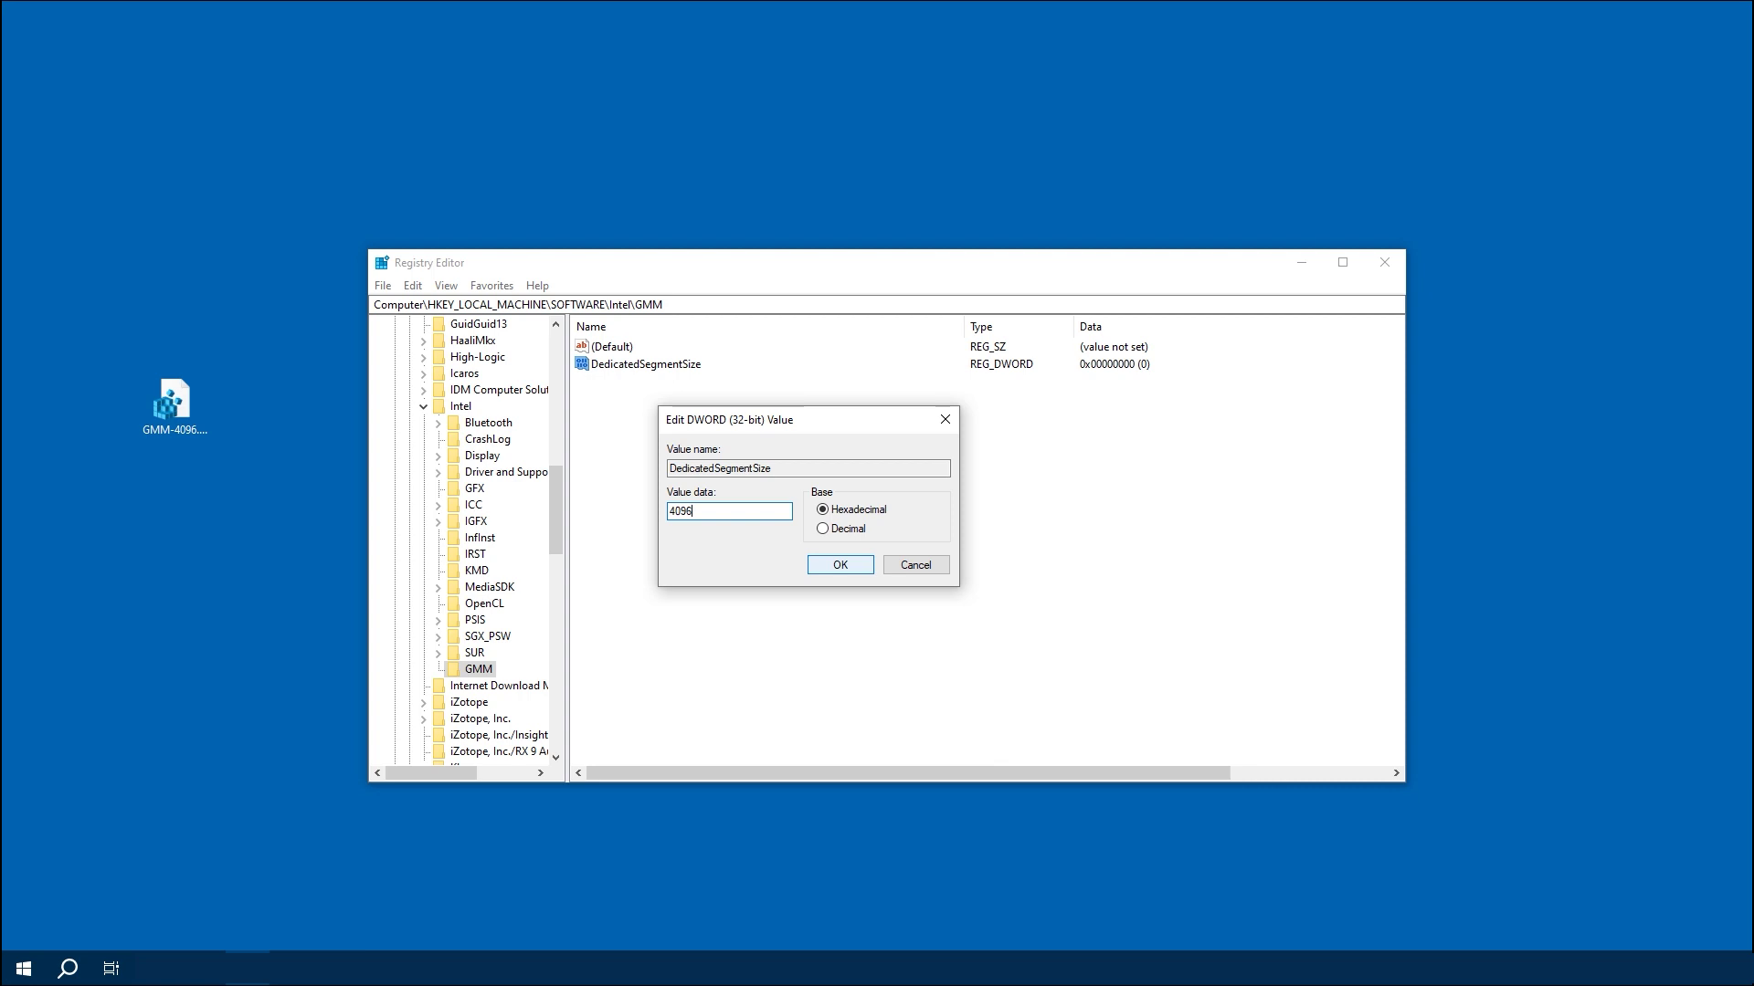
key(Return)
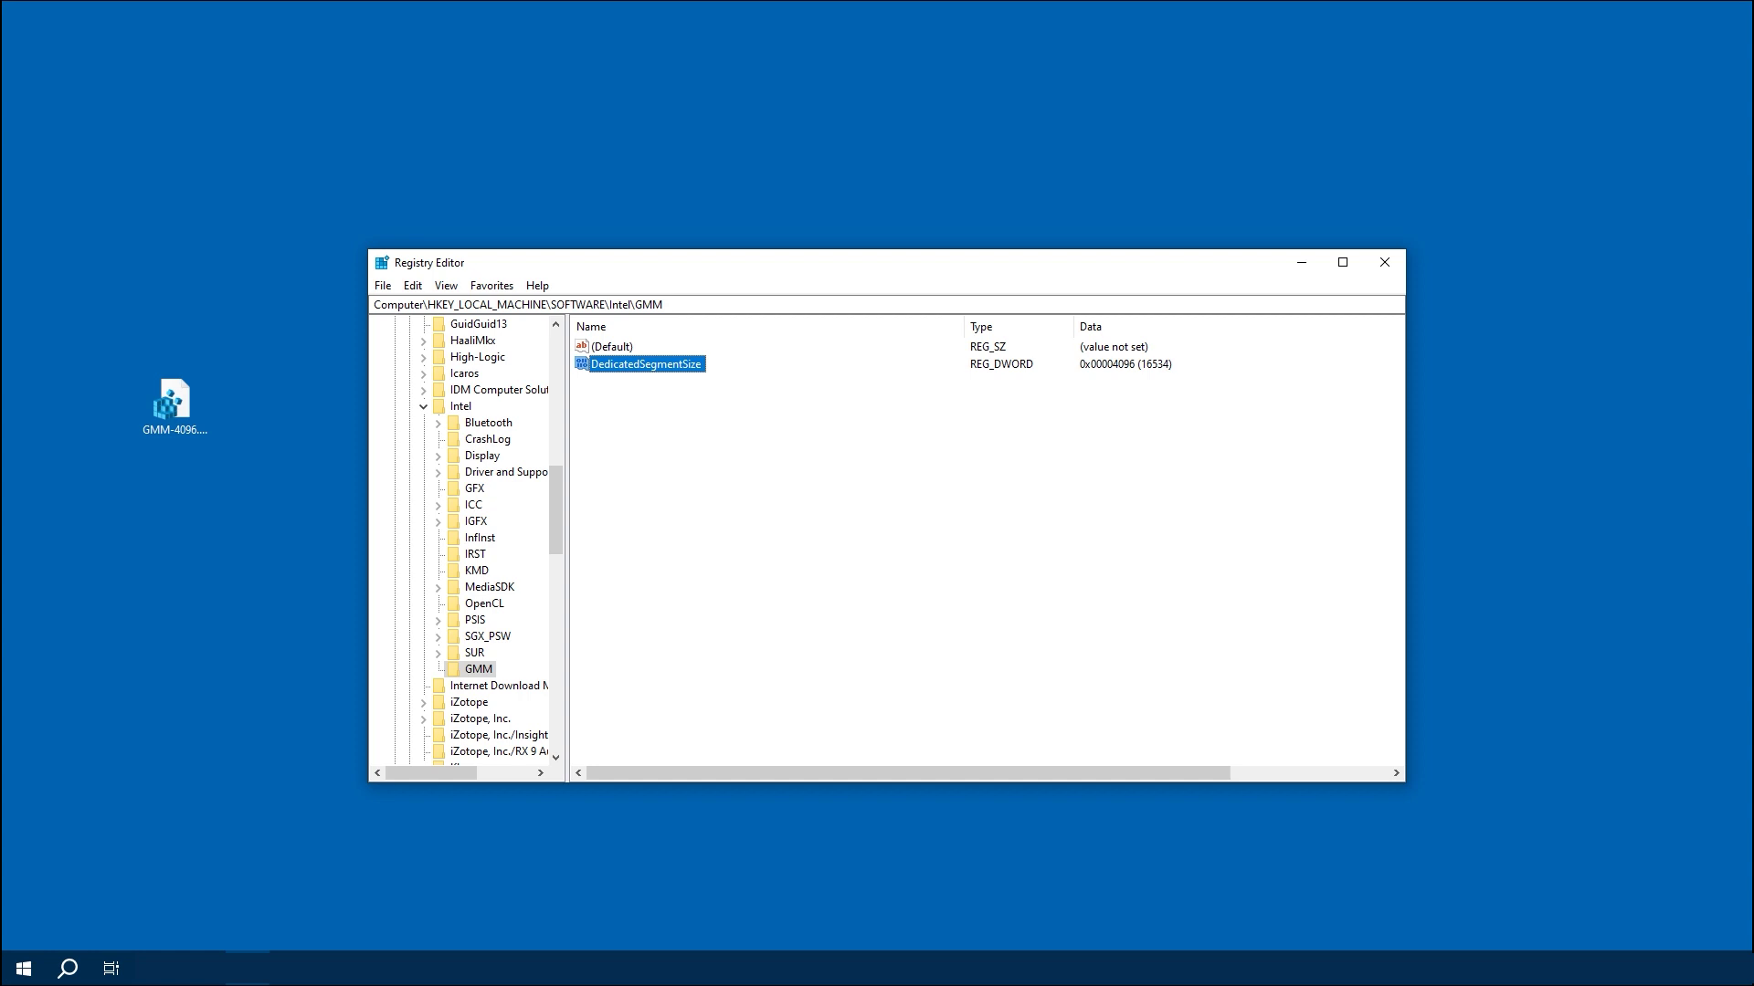
click(767, 548)
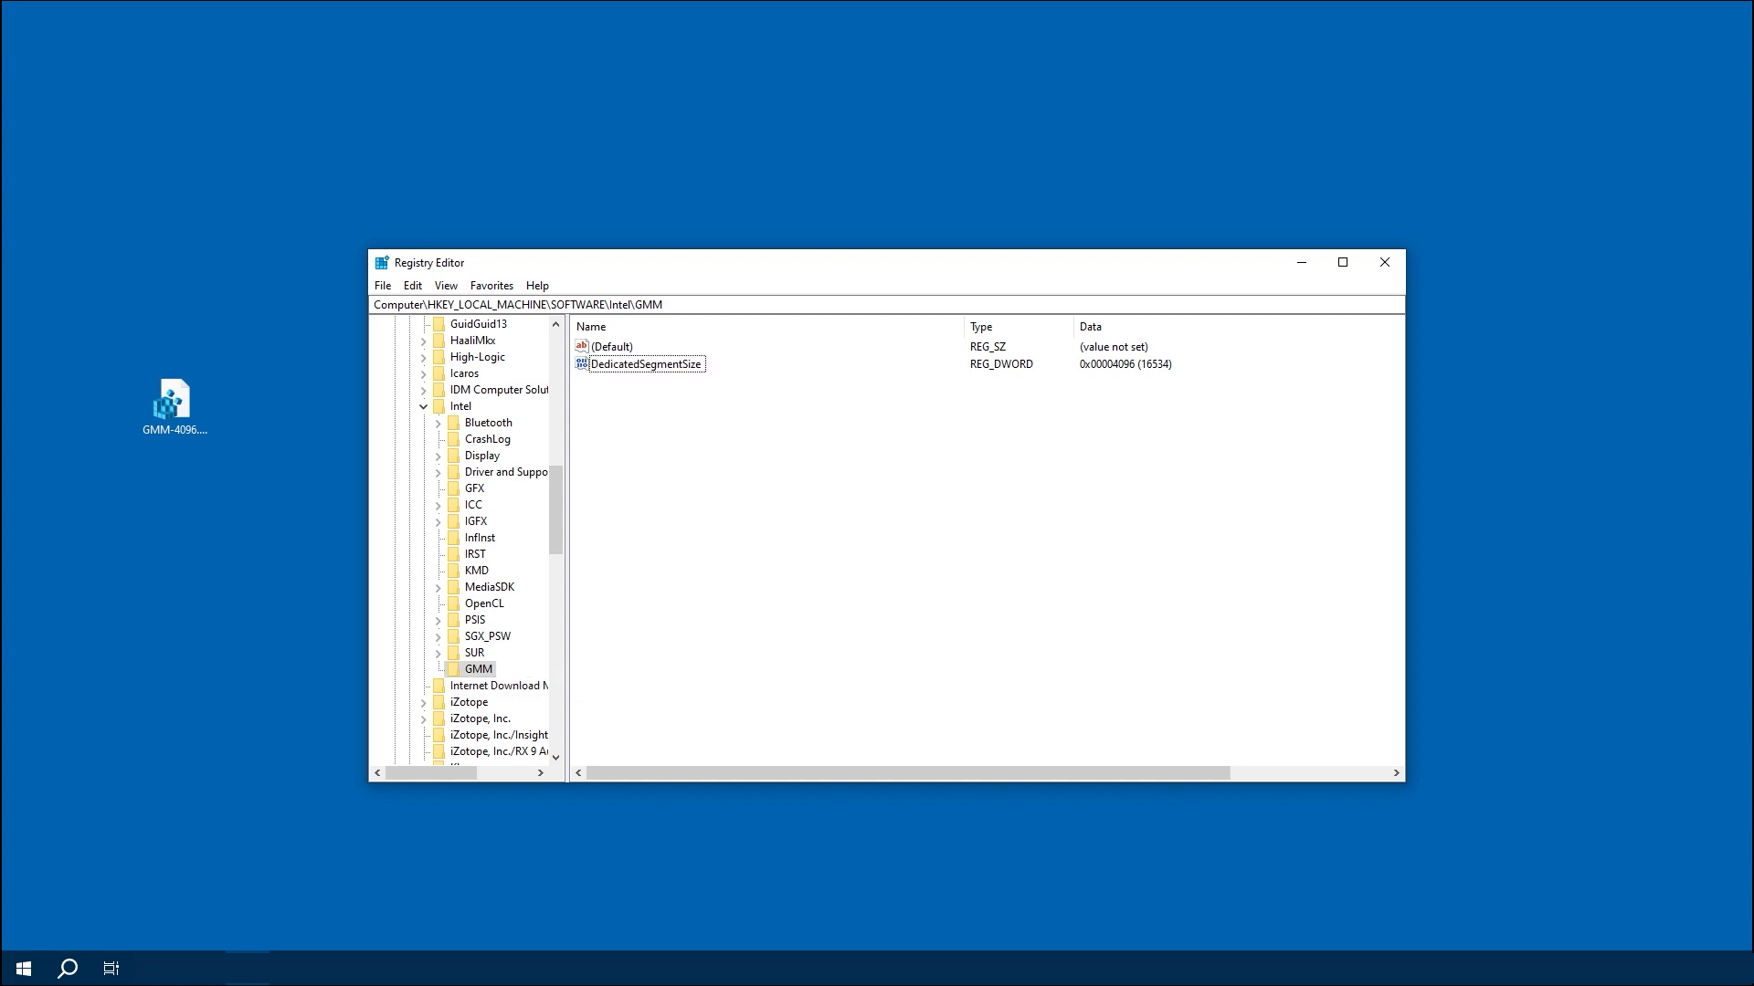